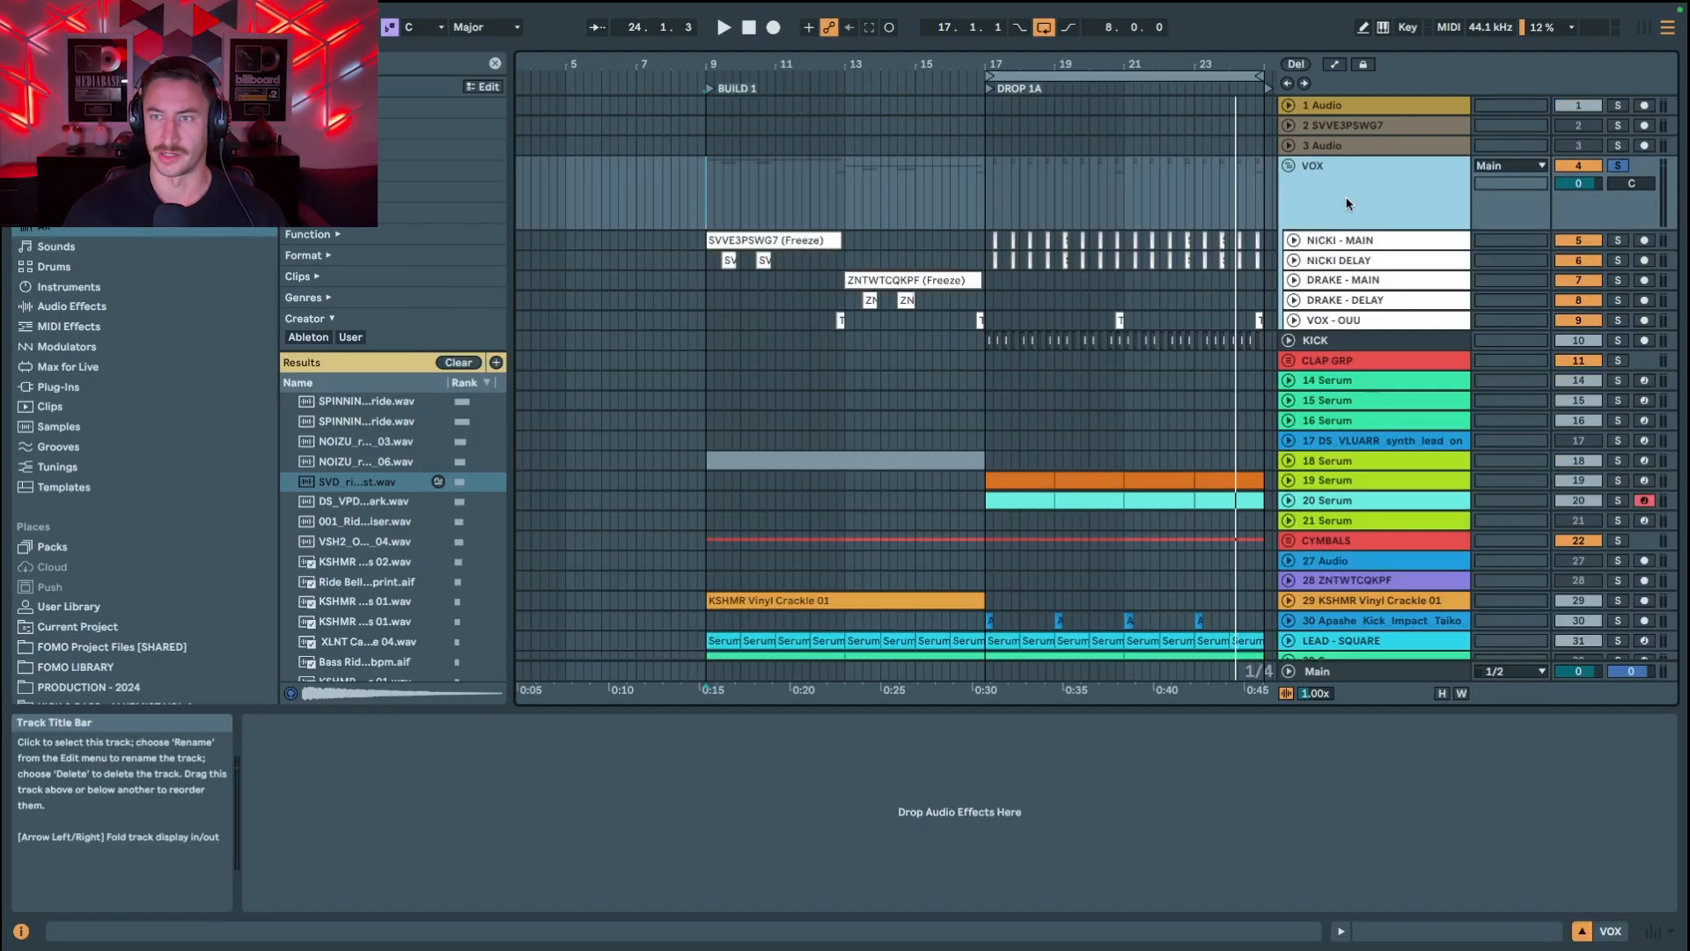
Step: Unfold the NICKI - MAIN track in the VOX group and play the group's vocals
scroll(1347, 202, "down", 2)
scroll(1346, 203, "up", 2)
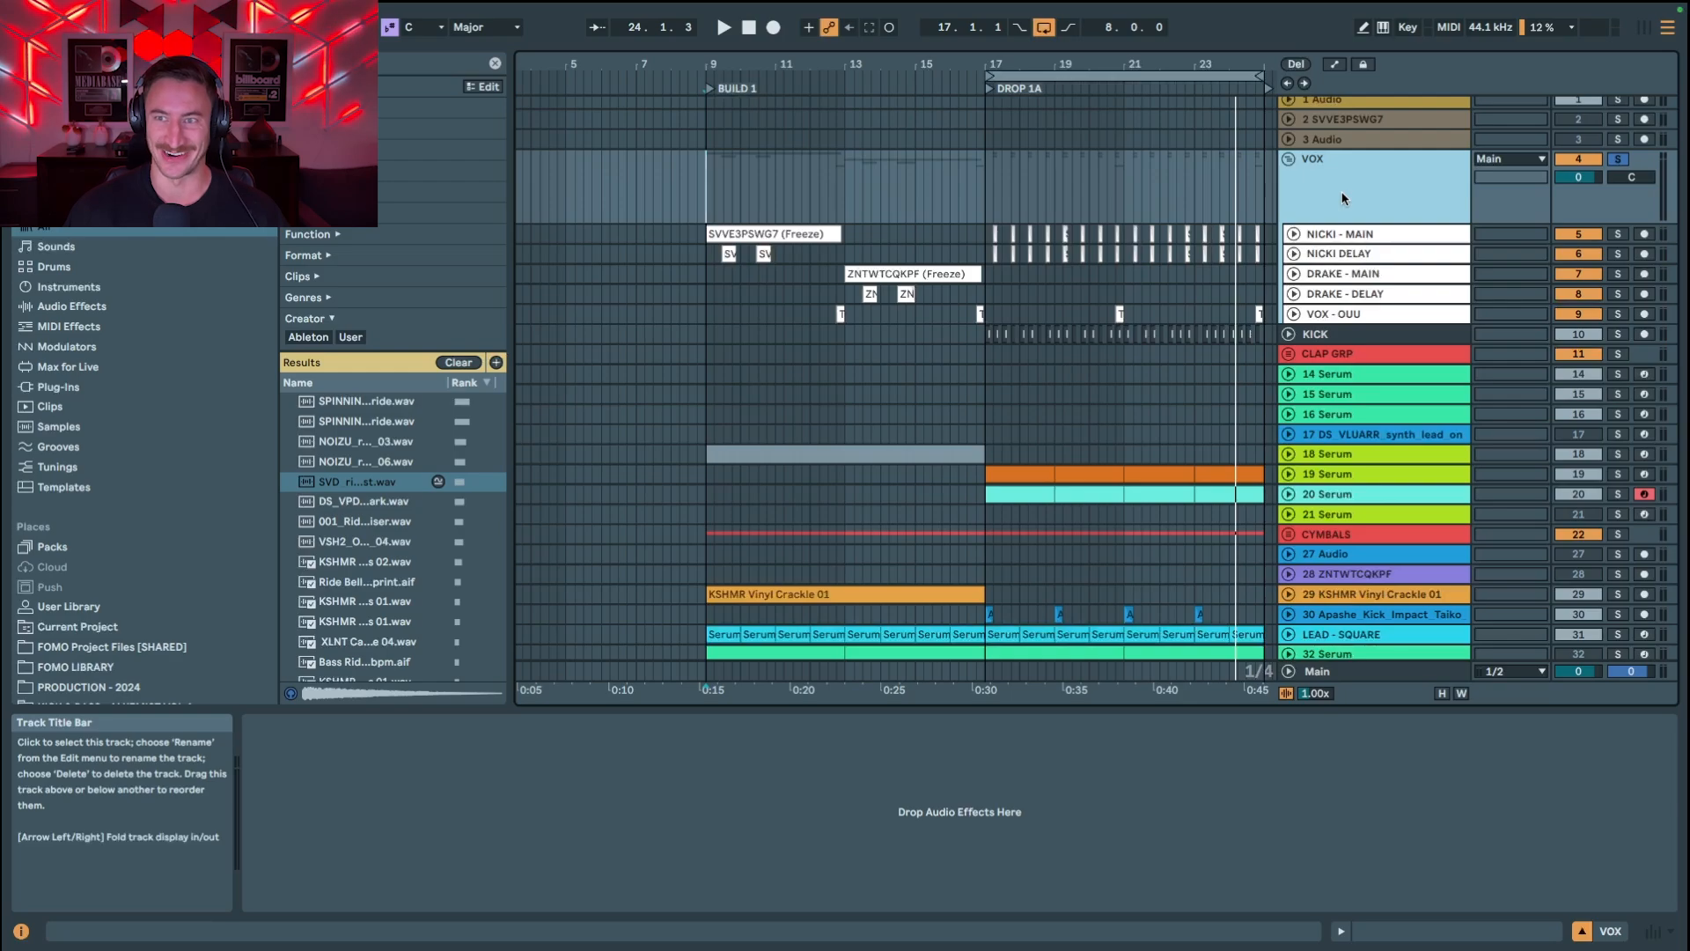
left_click(1319, 236)
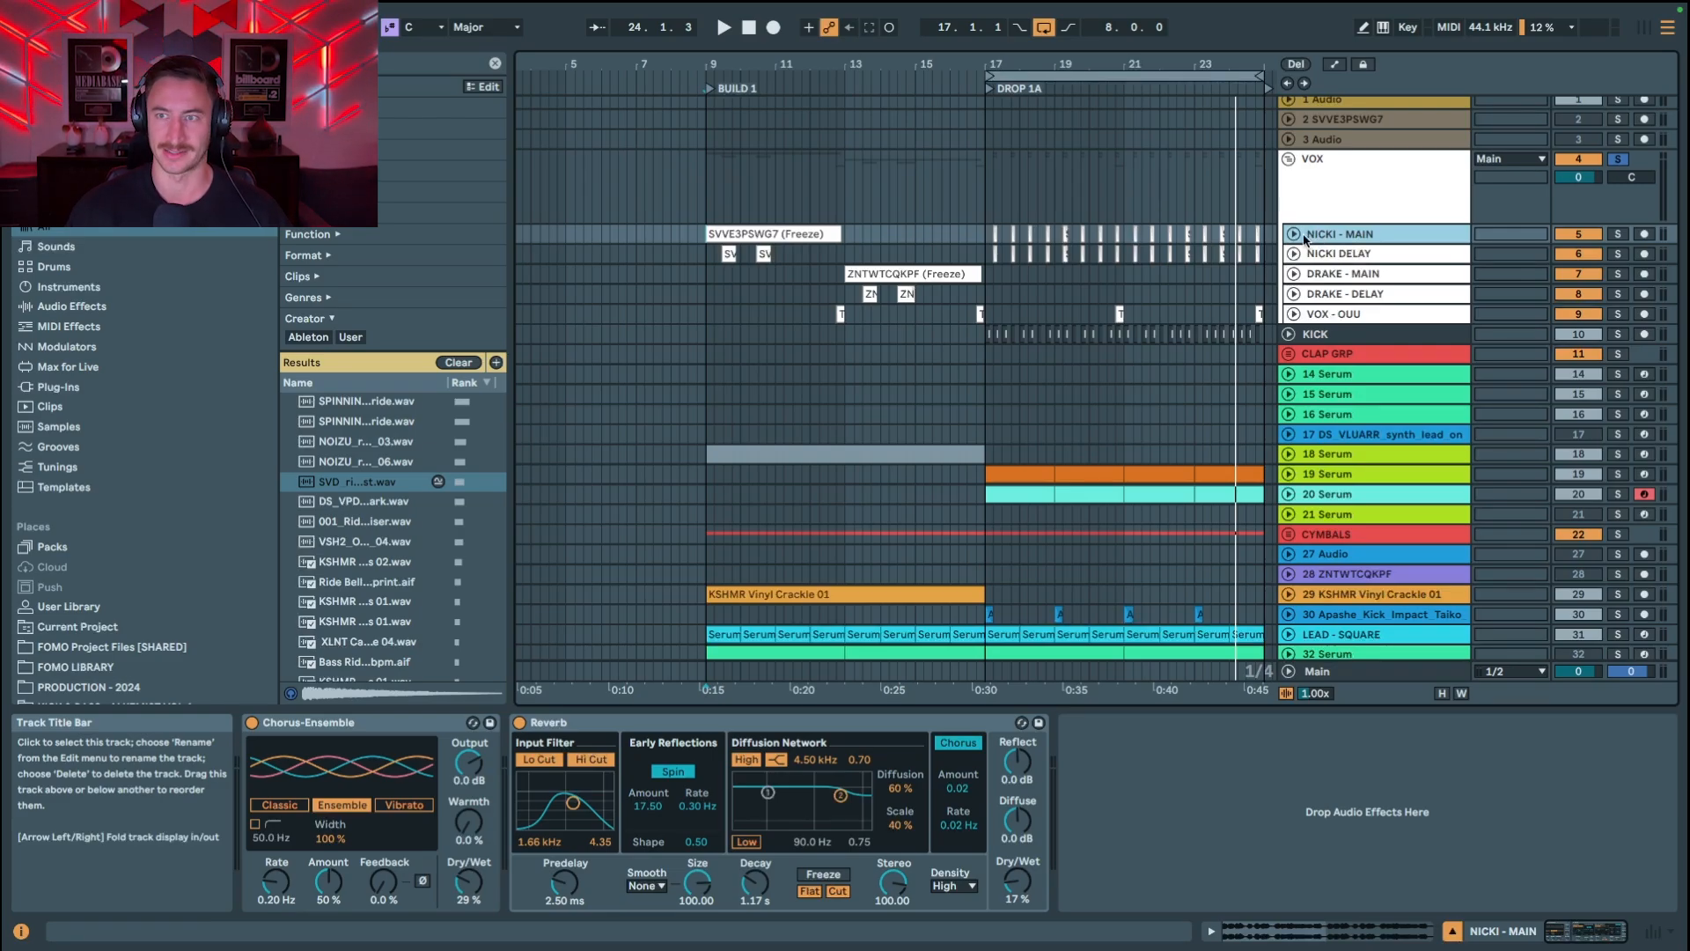
left_click(1295, 234)
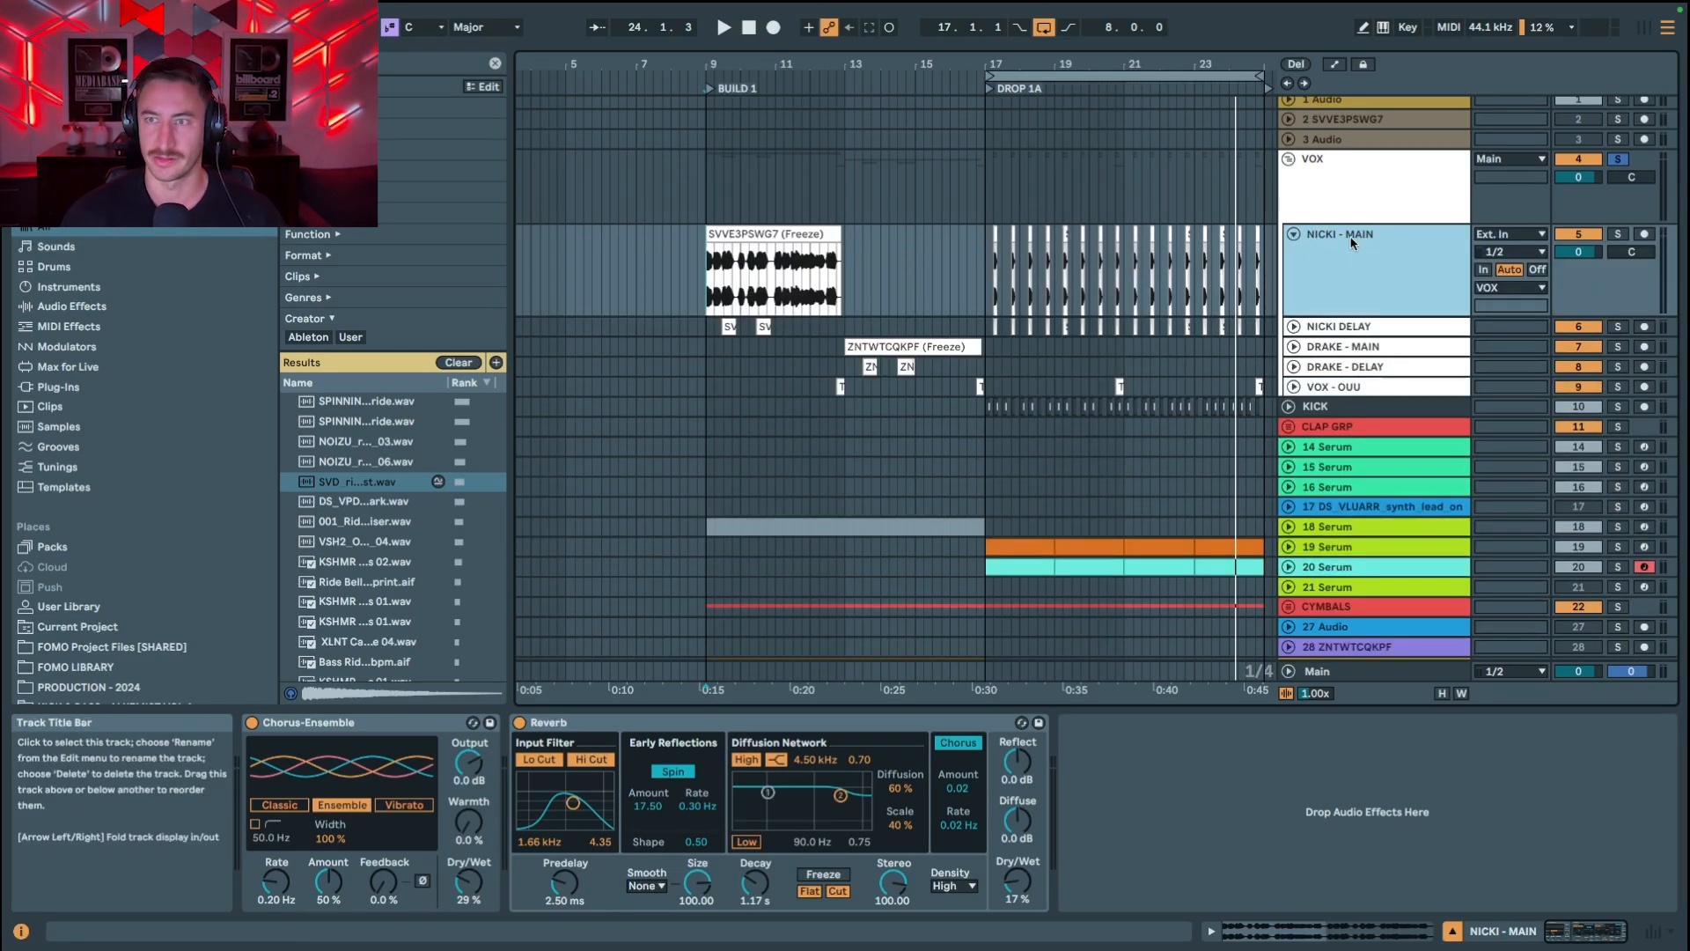
left_click(1358, 180)
key("space")
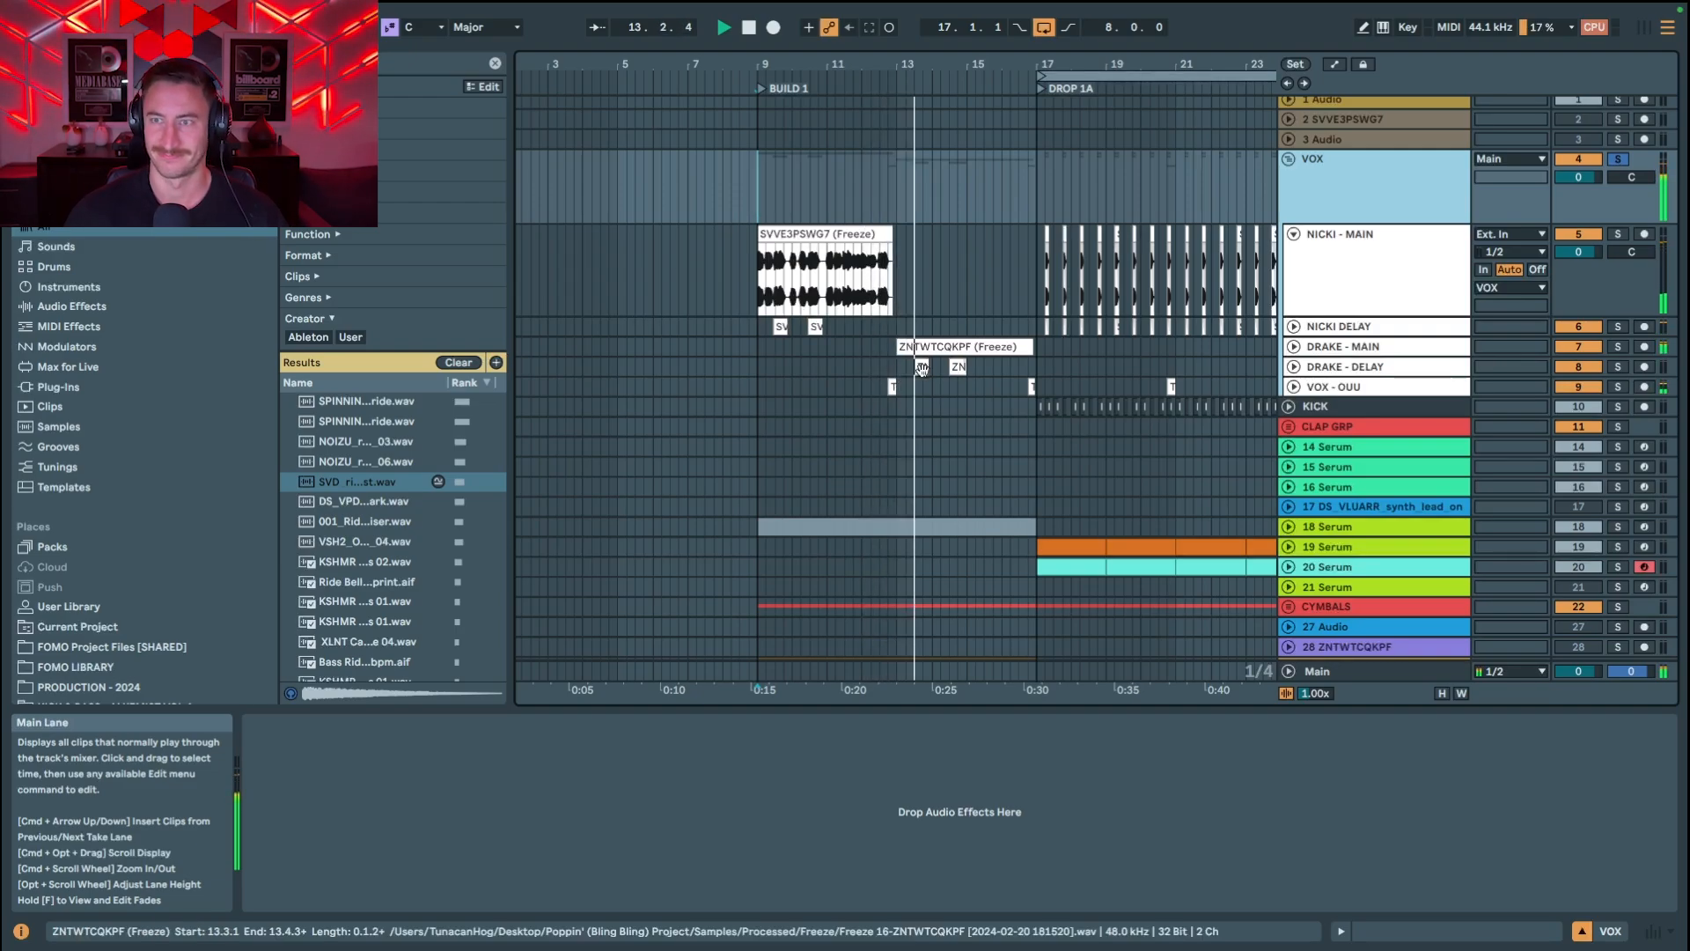
Step: Unfold the DRAKE - MAIN track and place the insert marker at 9.1.1, the start of BUILD 1
left_click(1292, 349)
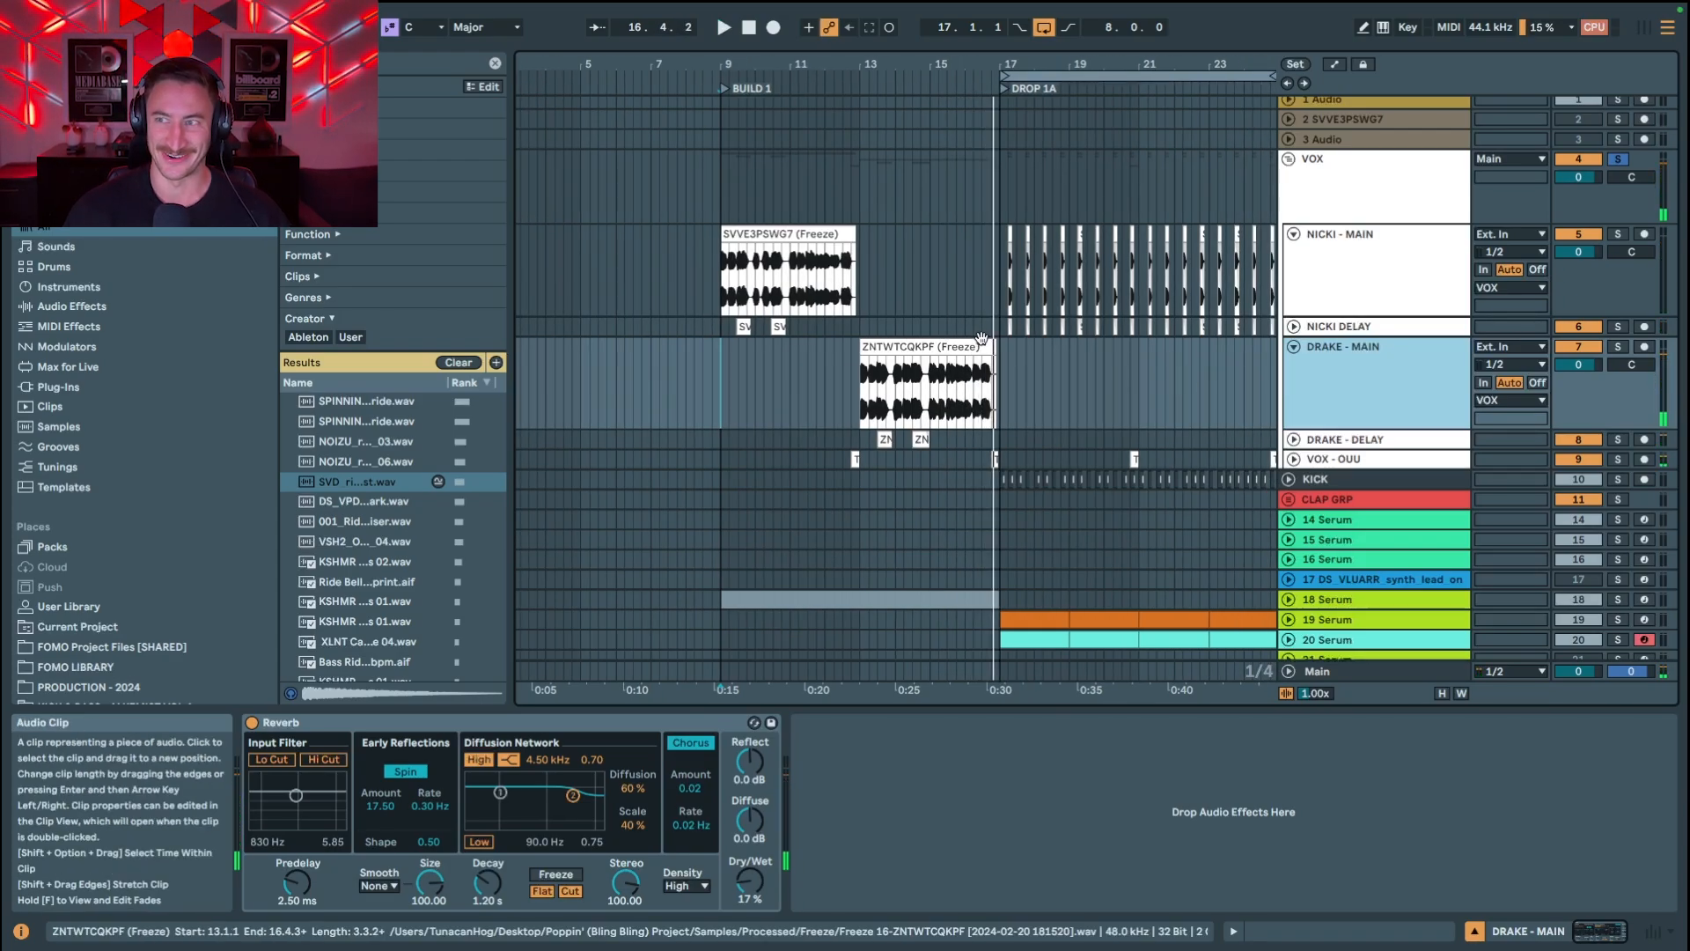
left_click(714, 378)
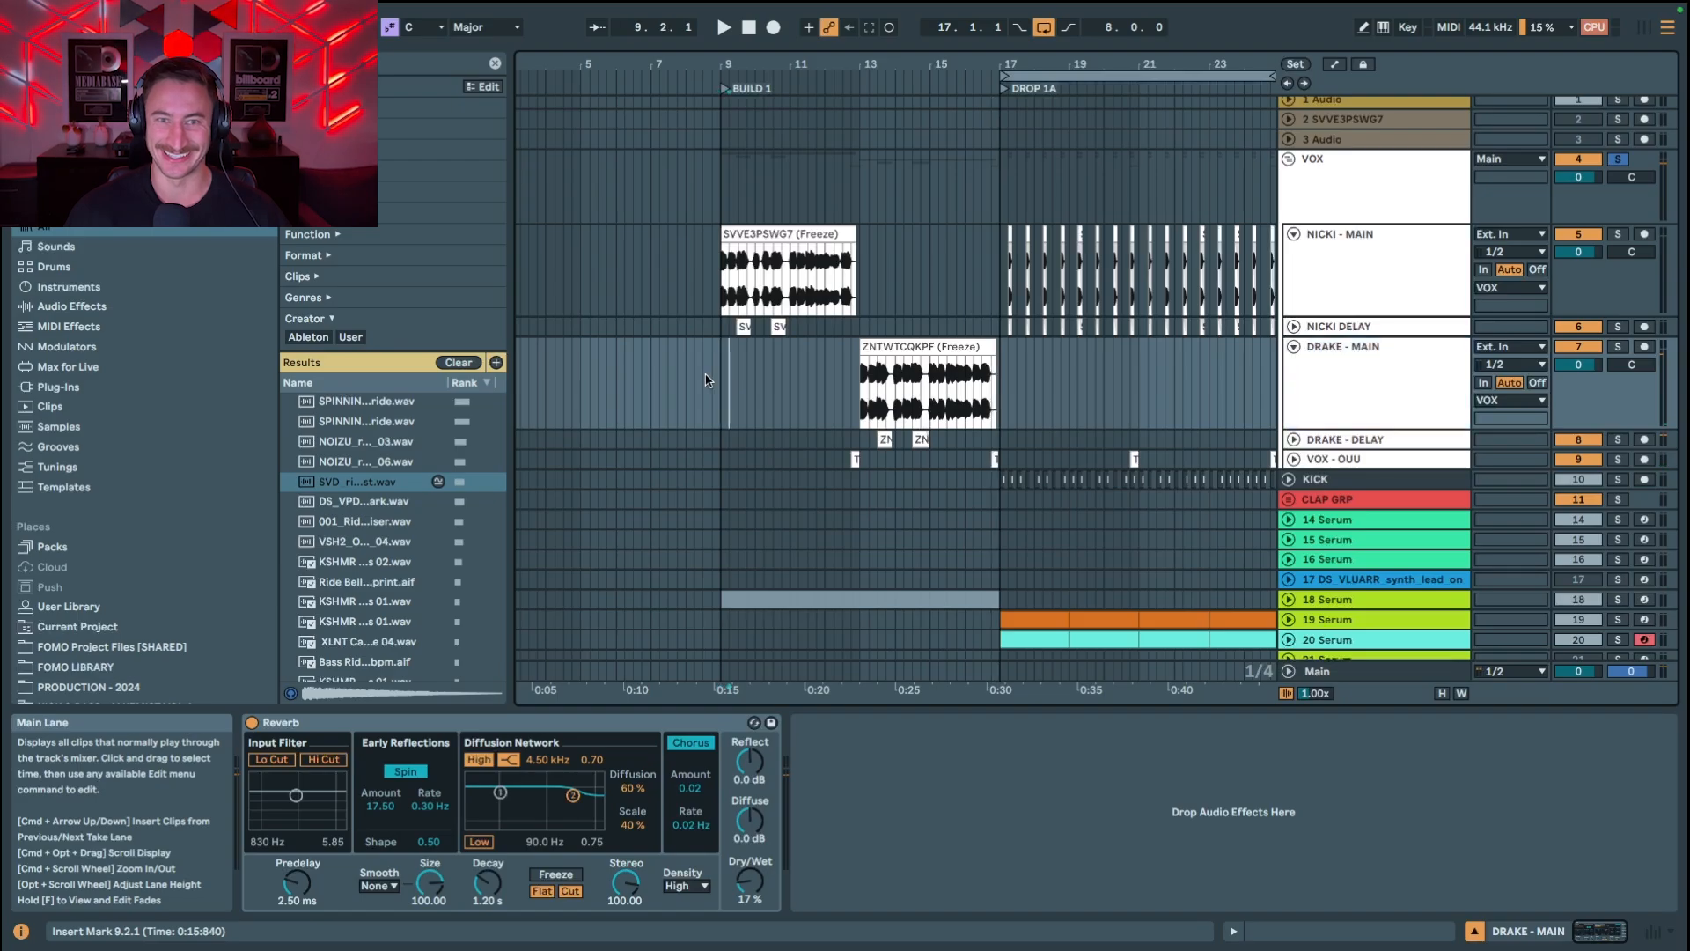
left_click(719, 384)
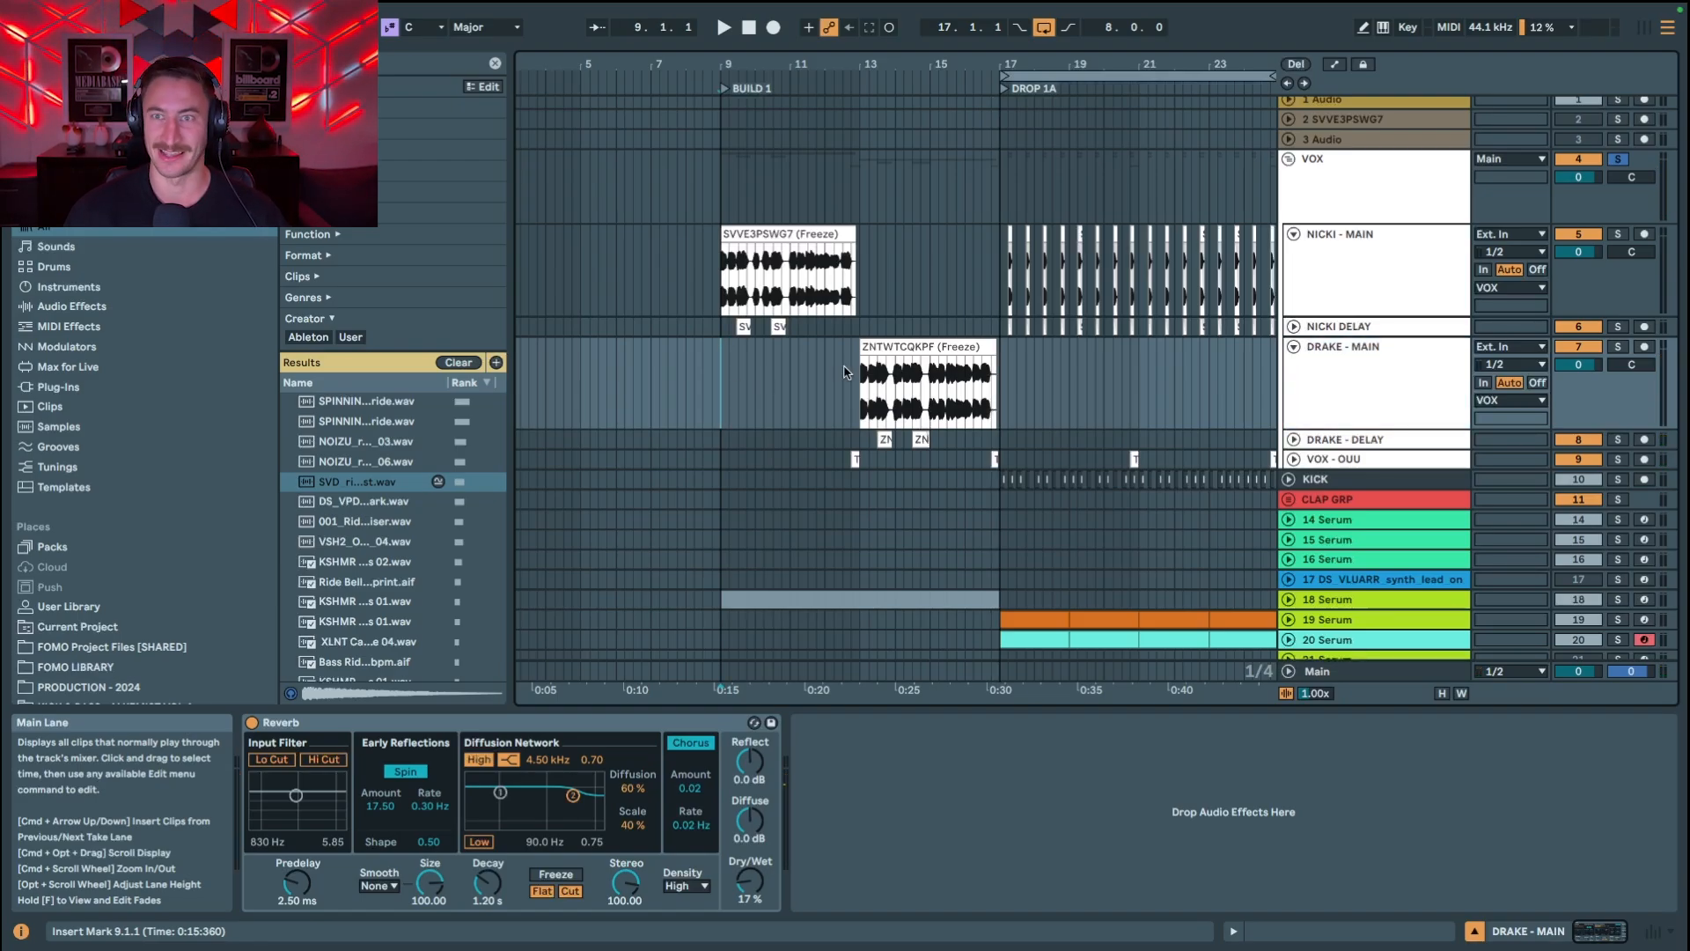
Step: Switch to Gemini, submit the prompt "give me 2000s hip hop lyrics like drake" and read the generated lyrics
key("ctrl+Right")
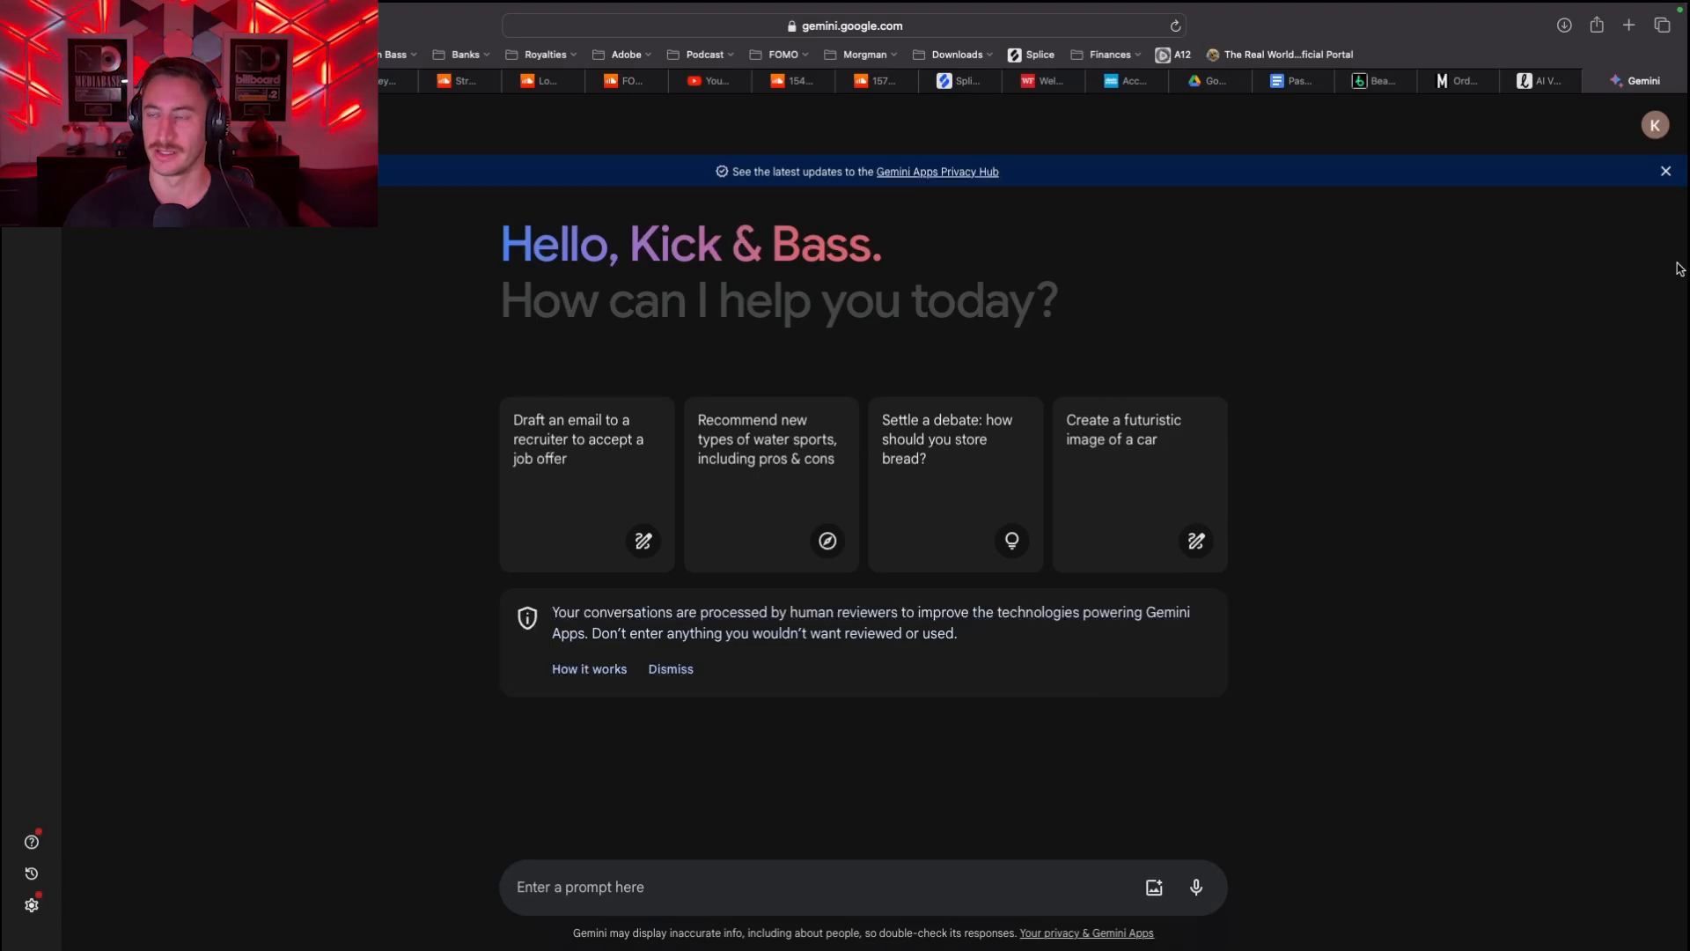
left_click(575, 897)
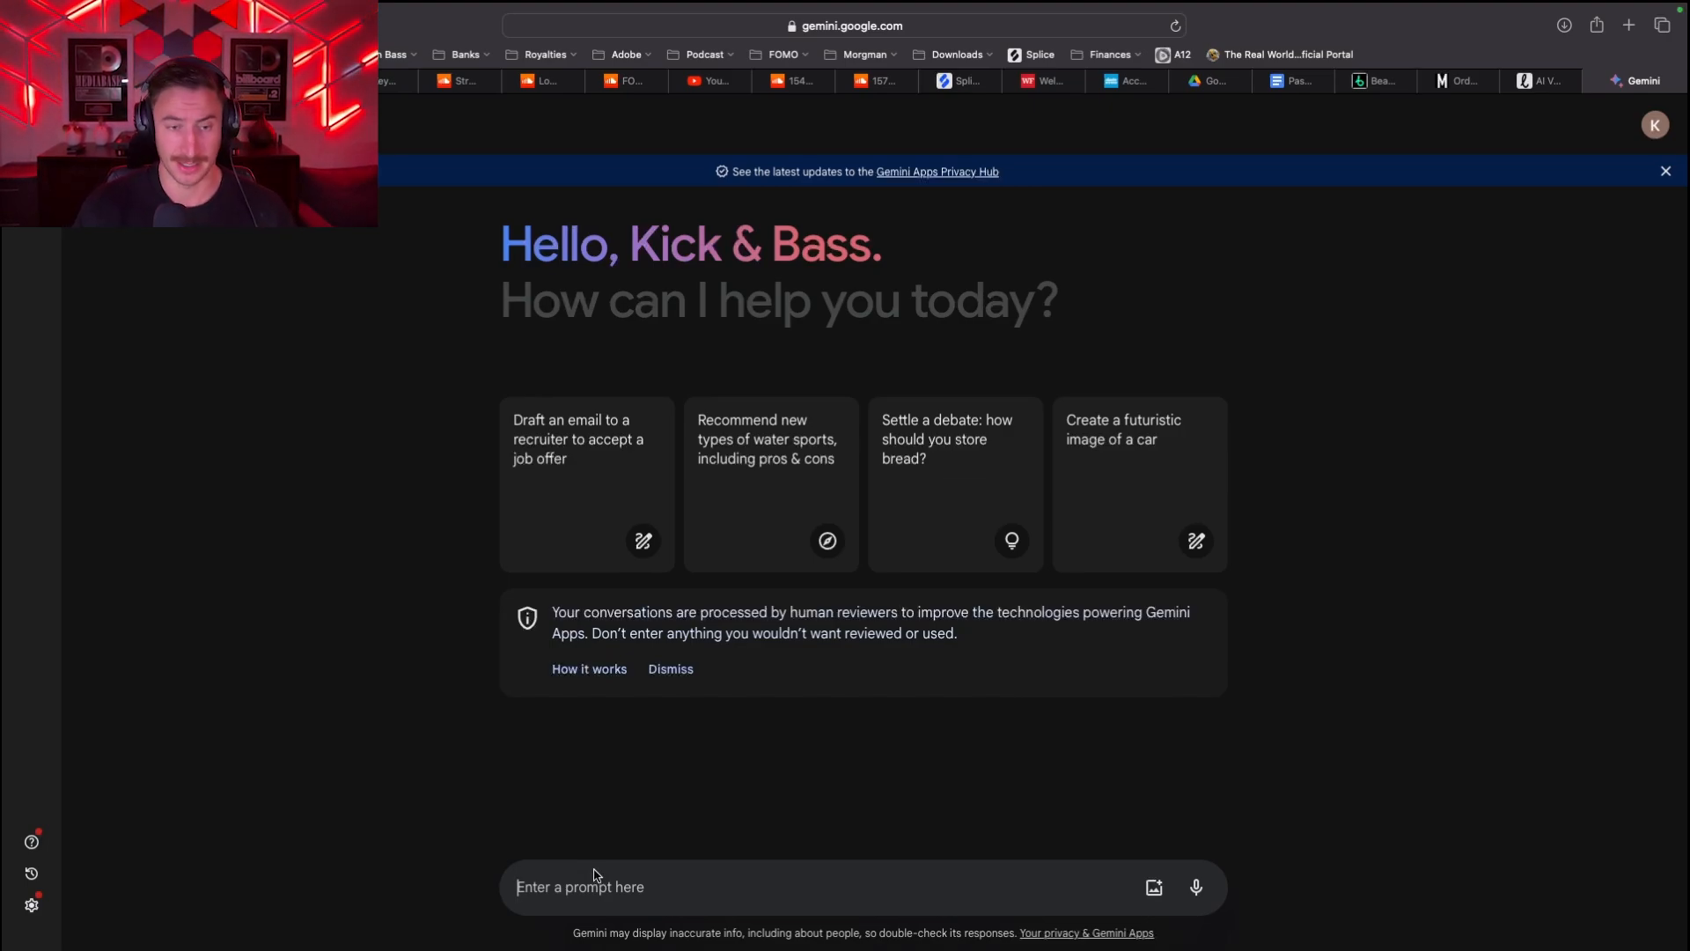
type("giv")
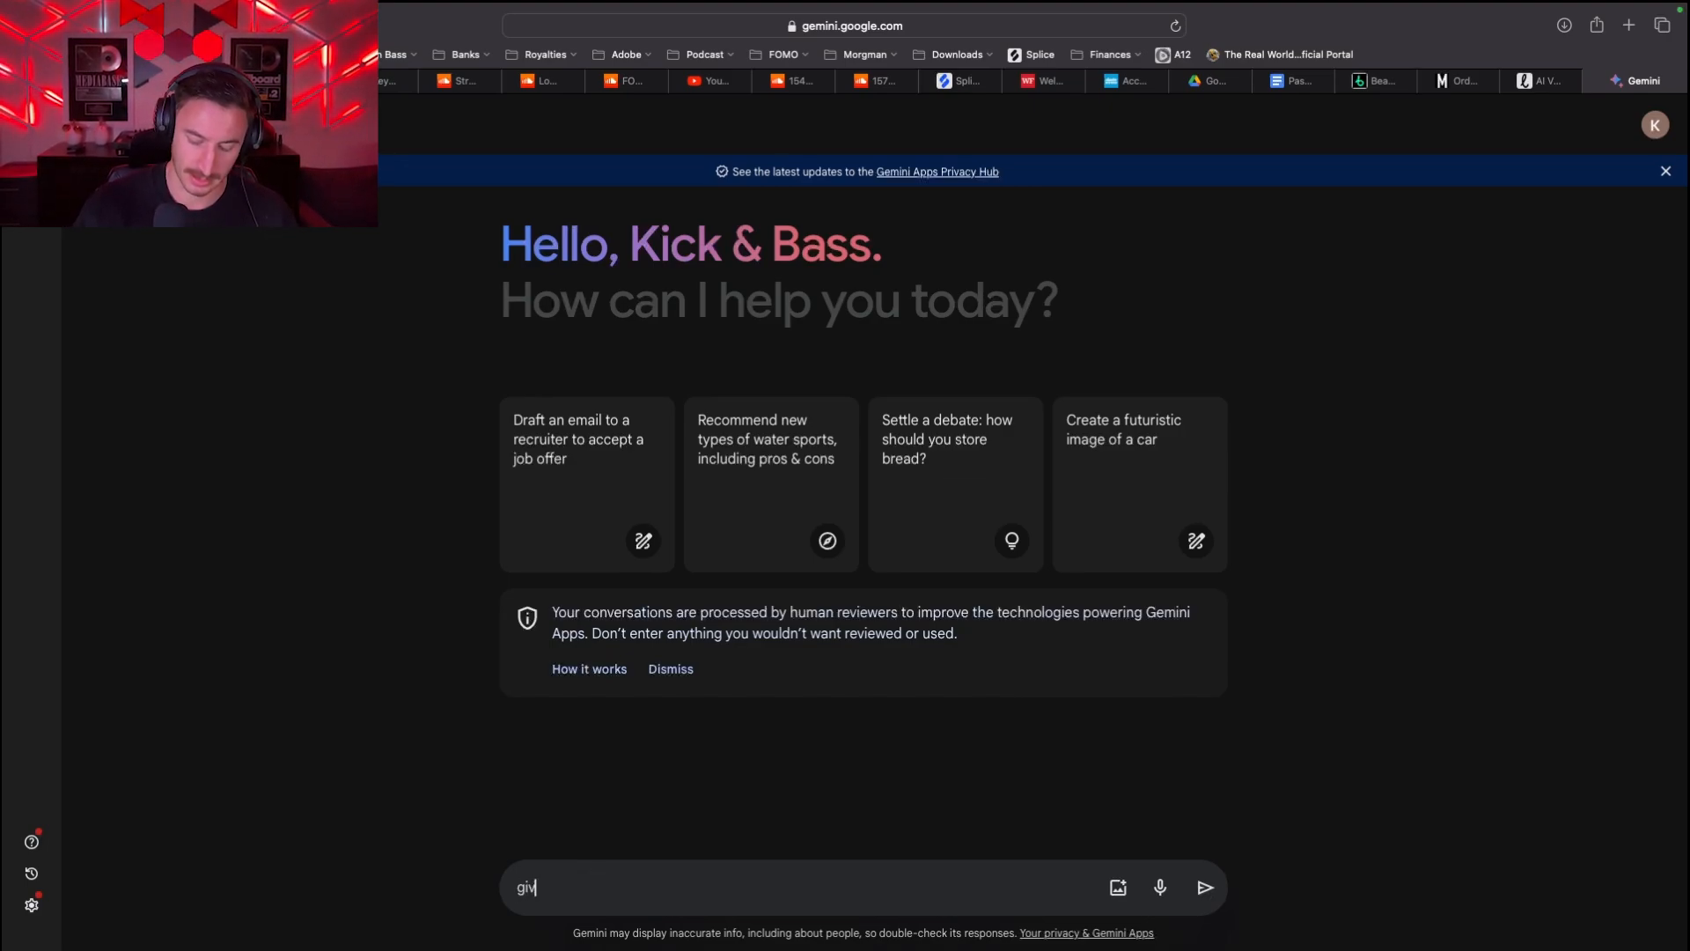
type("e me 2000s")
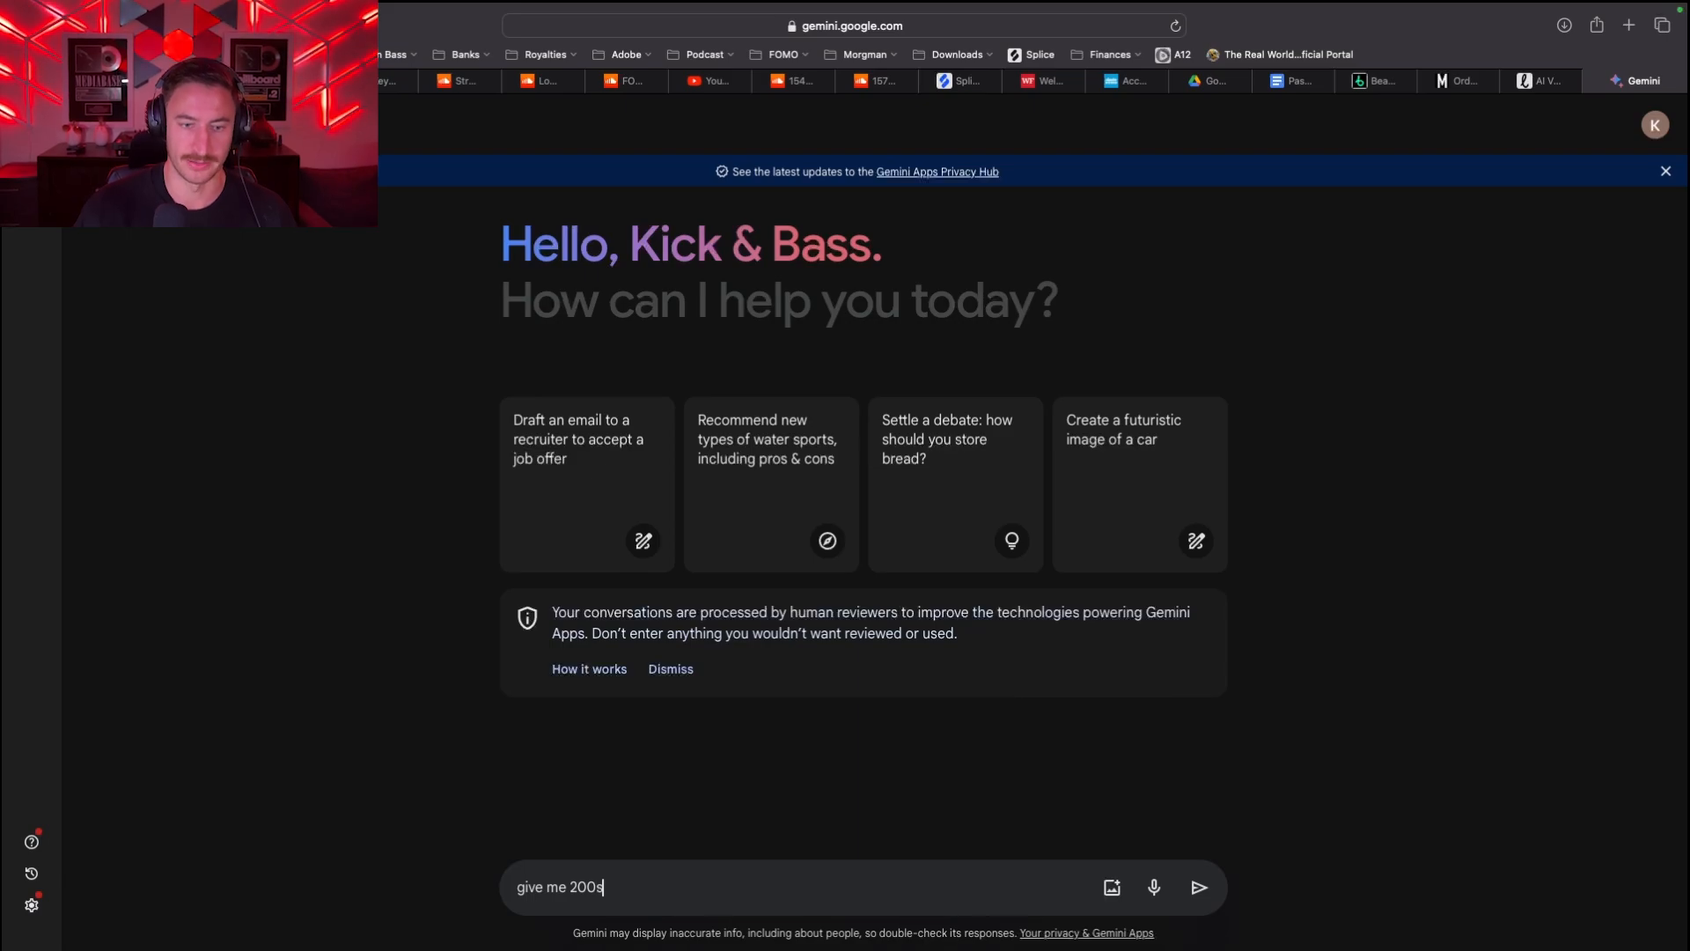
type(" hip hop ")
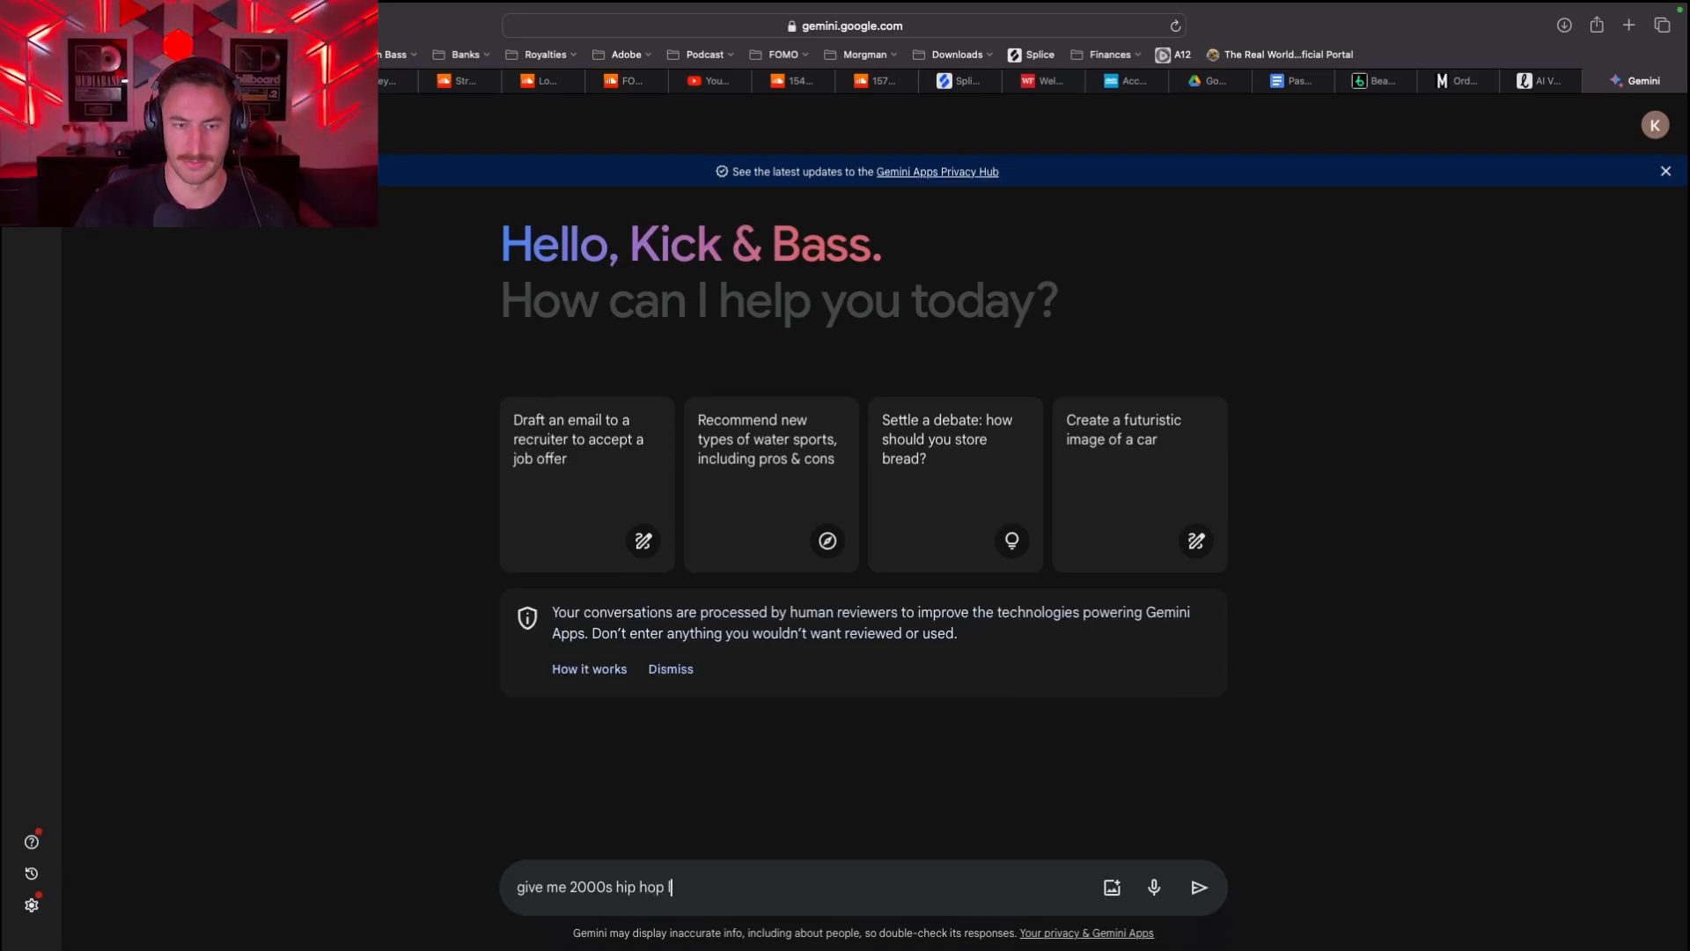
type("lyrics like ")
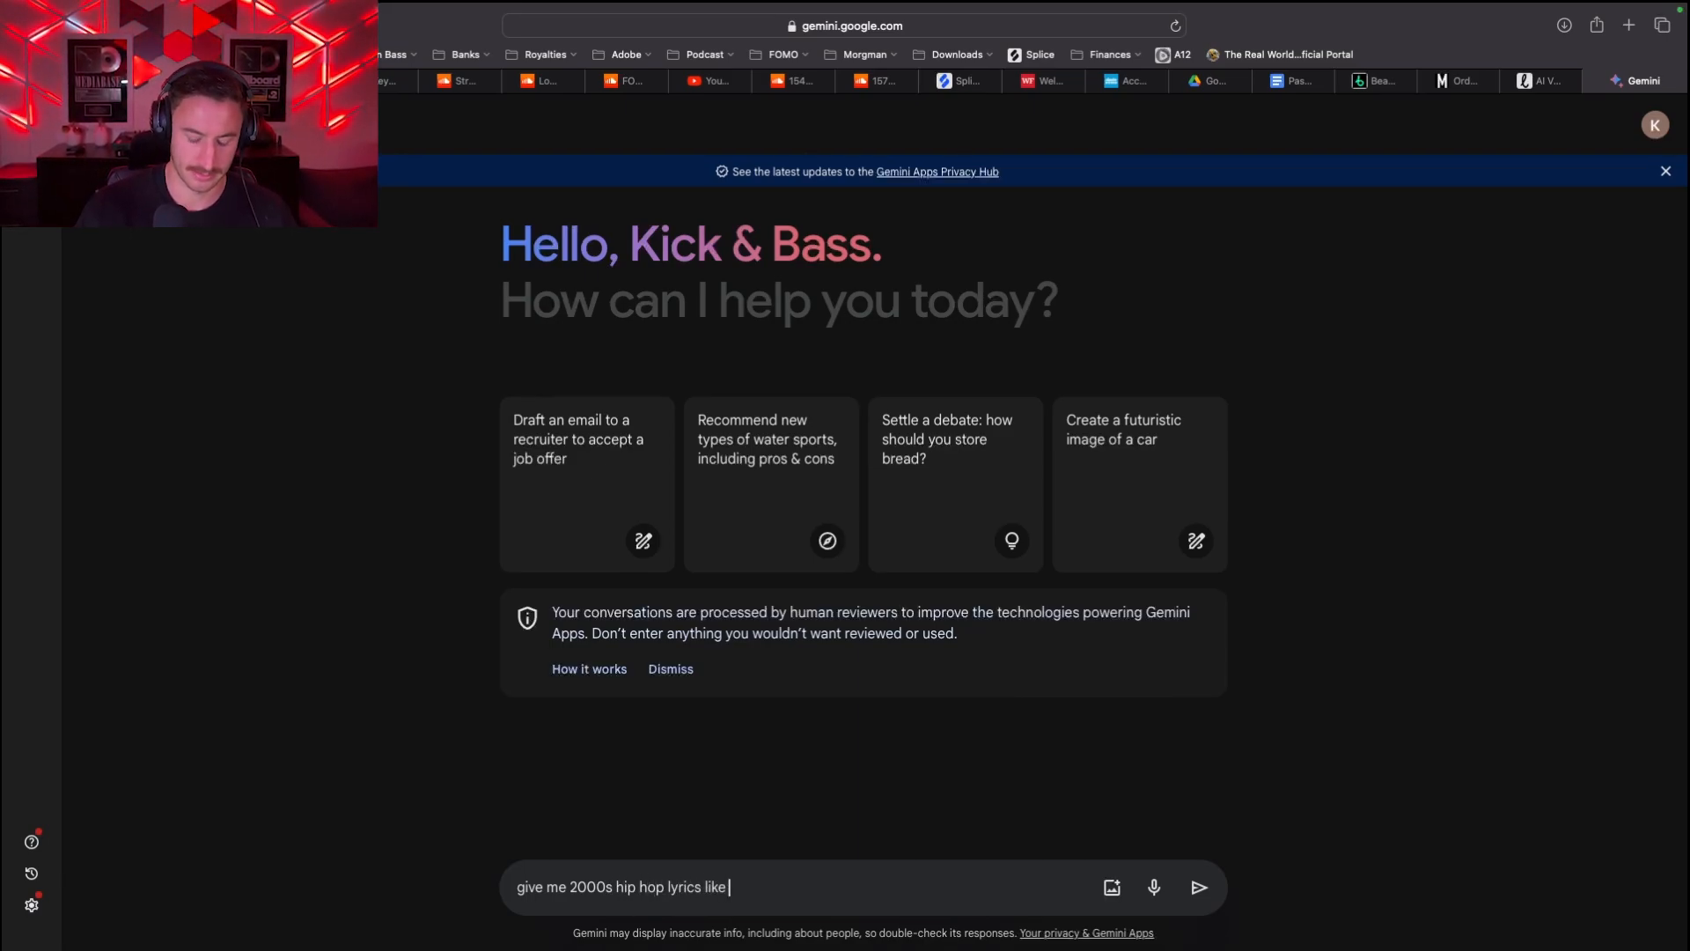
type("drake")
key("Return")
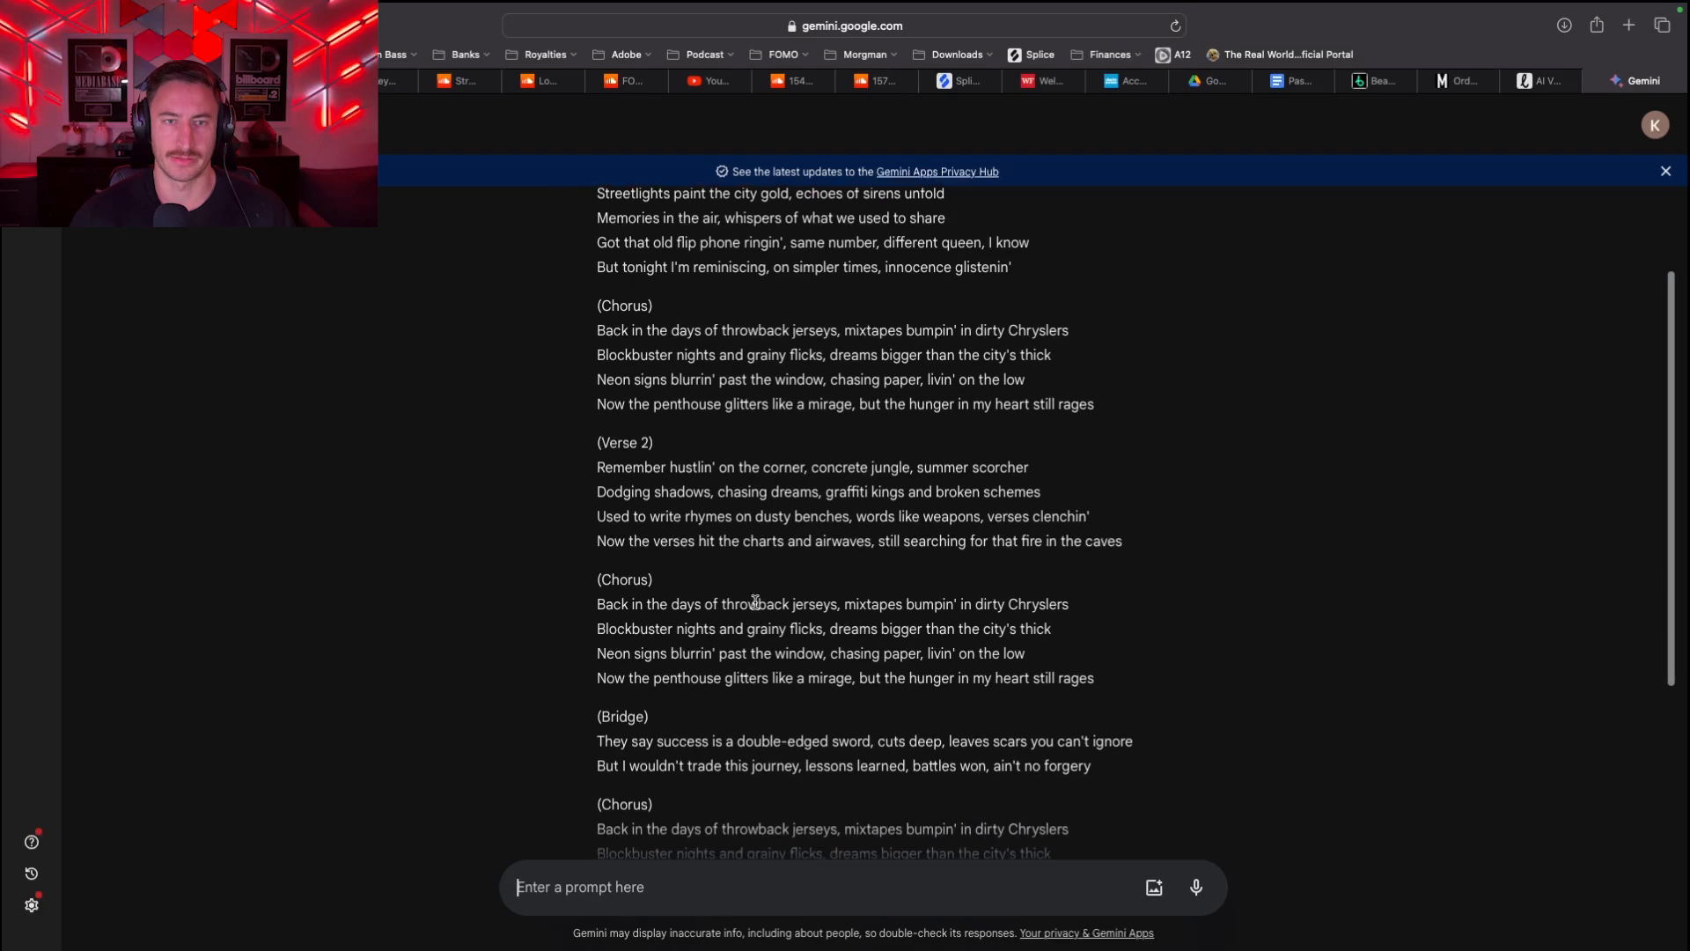
scroll(757, 607, "down", 1)
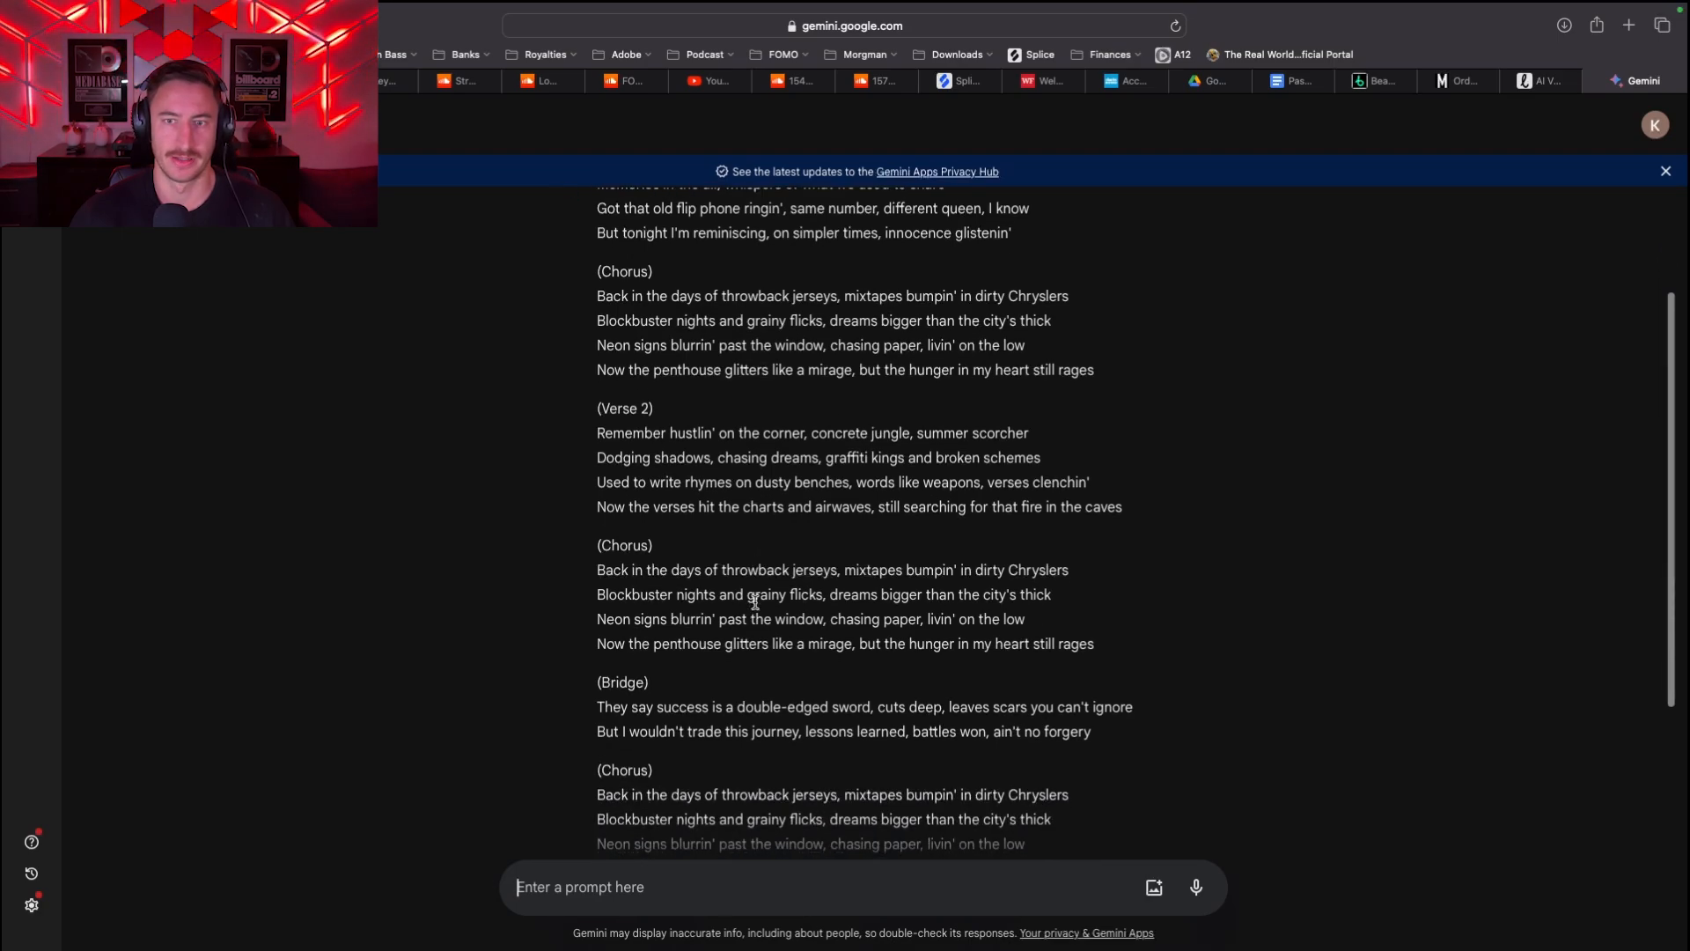
scroll(756, 603, "down", 4)
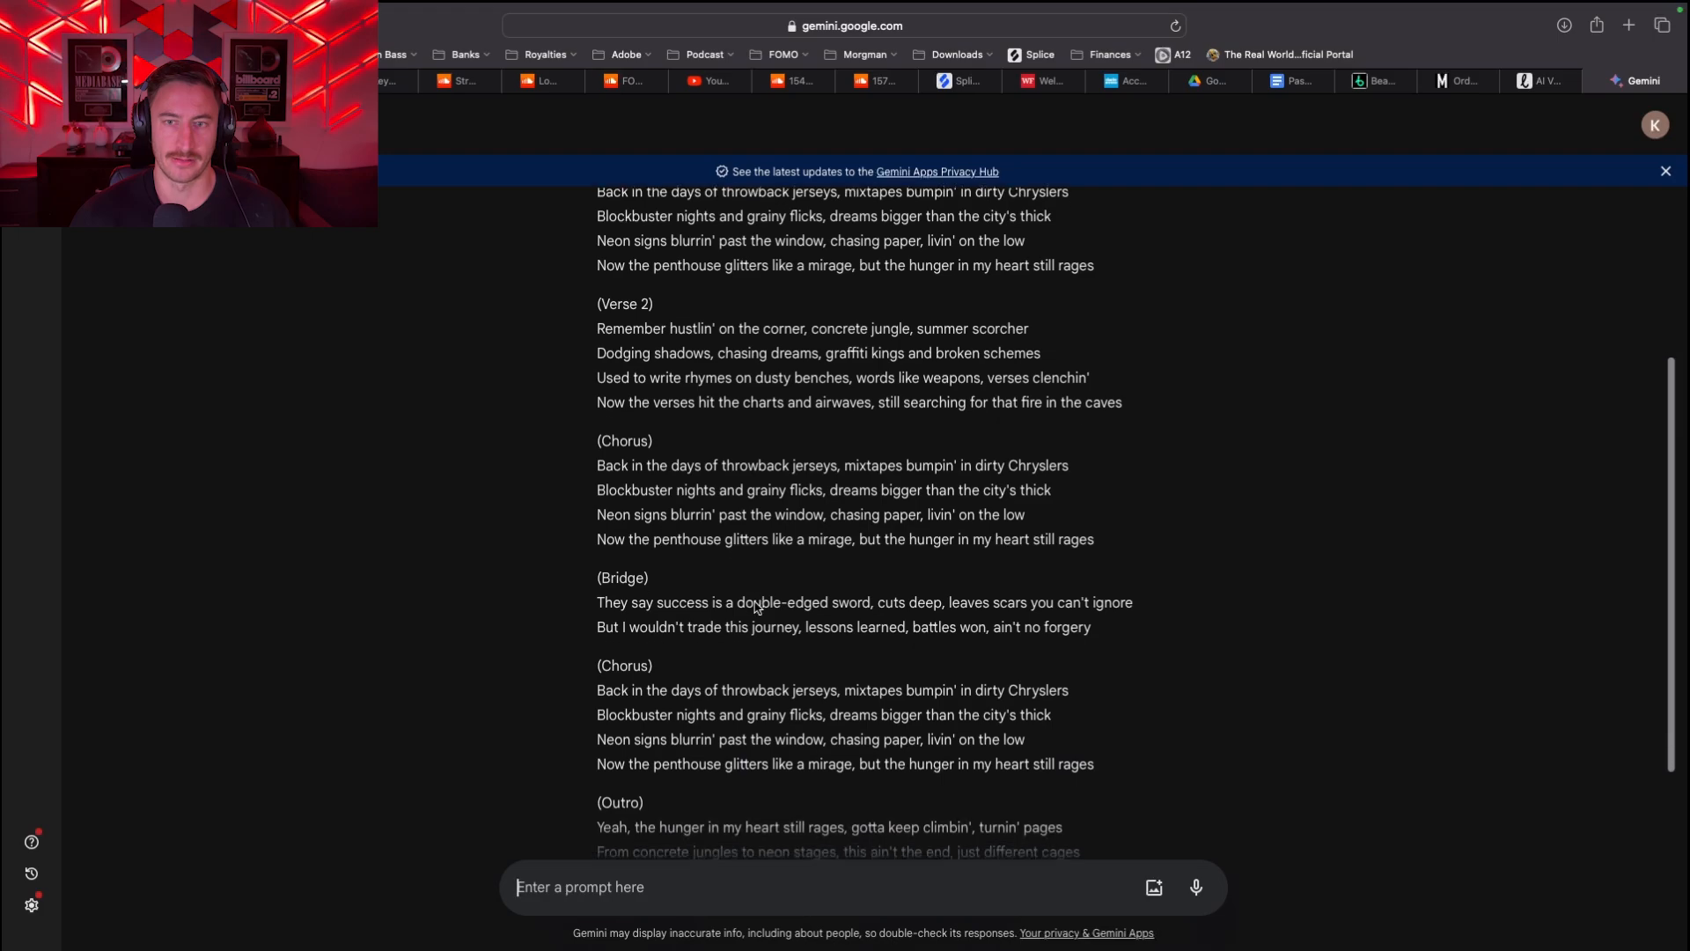
Step: Search the web for RhymeZone in a new browser tab and open its rhyming dictionary site
key("super+t")
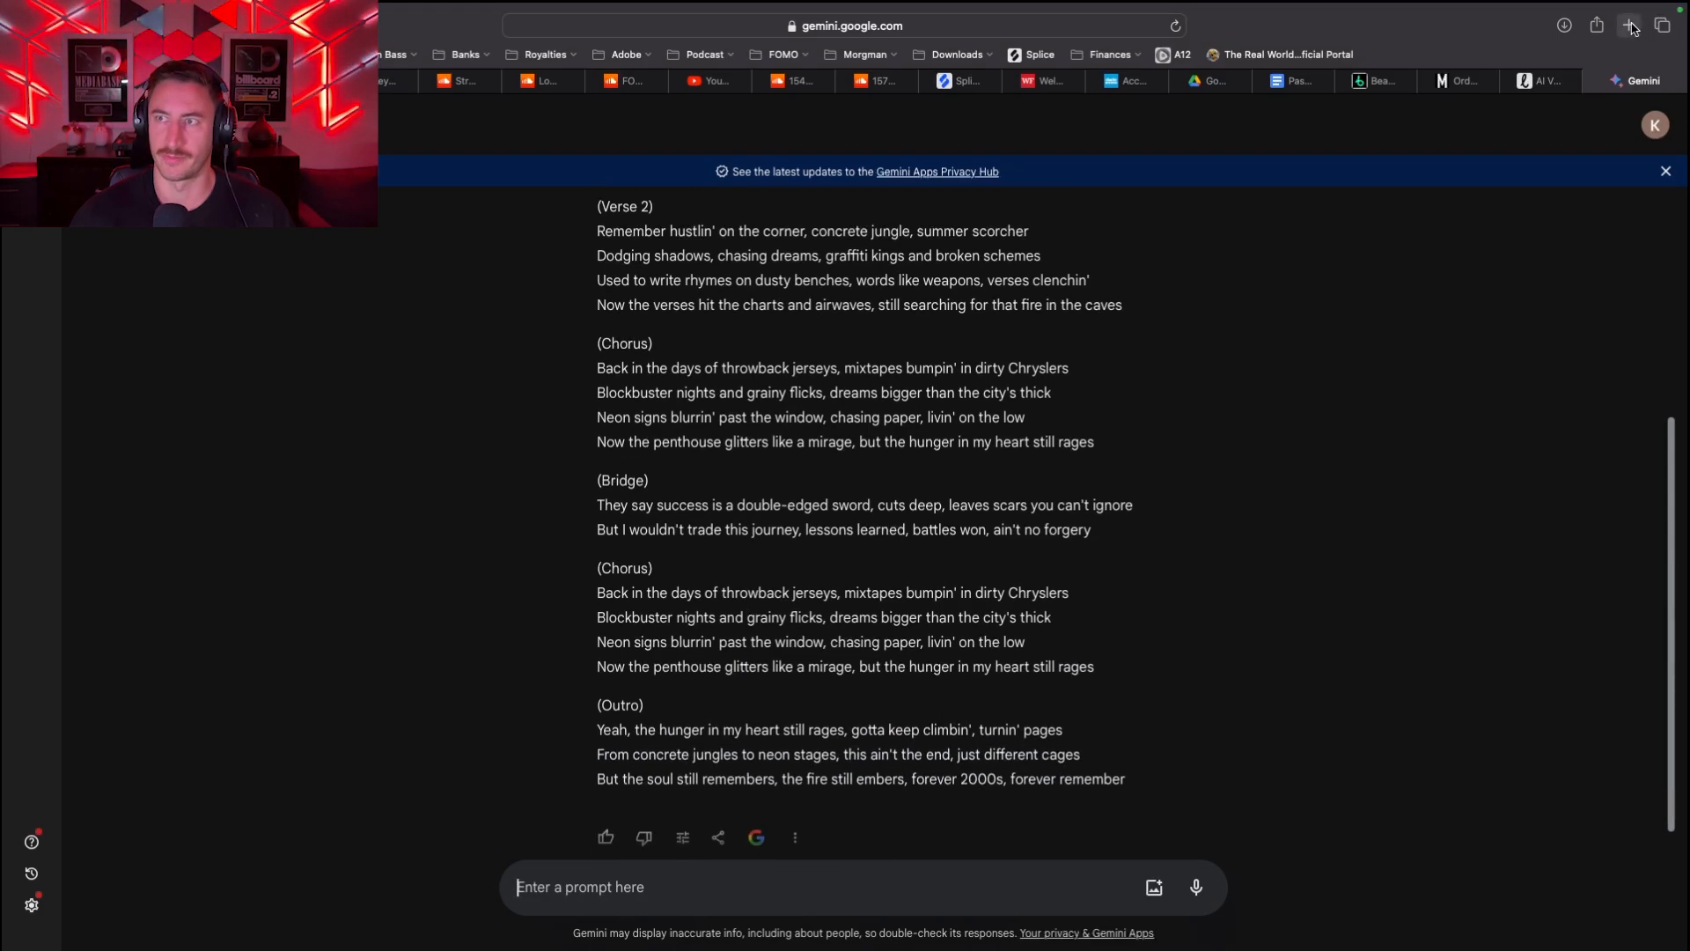
type("rhyme")
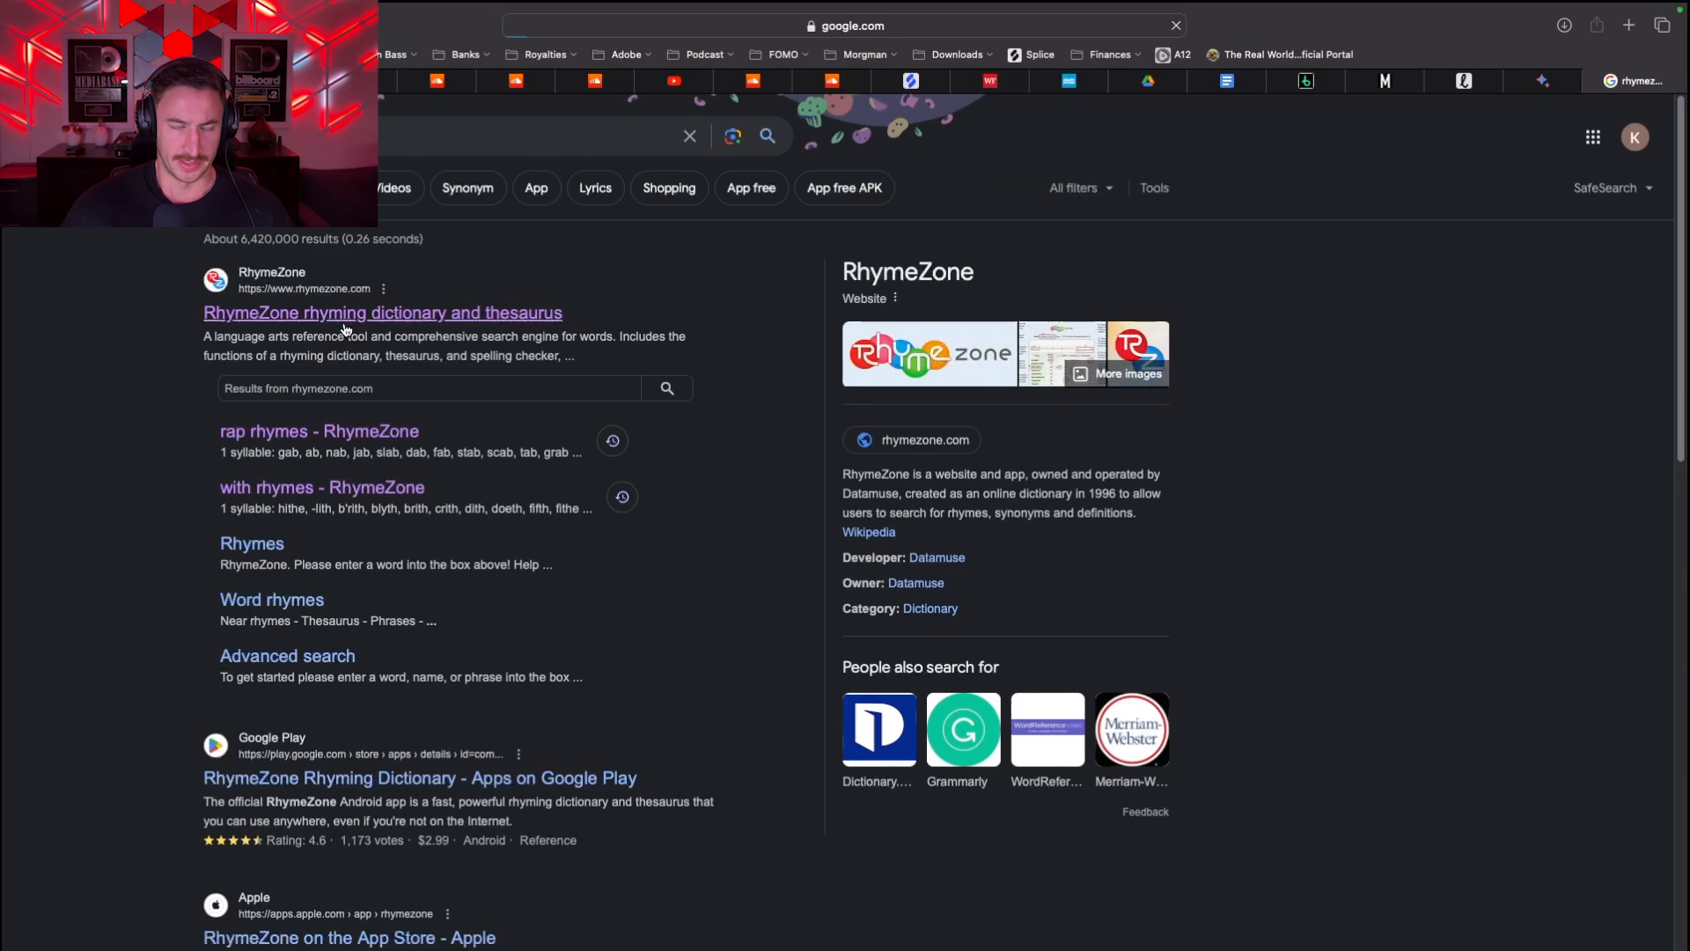
left_click(343, 318)
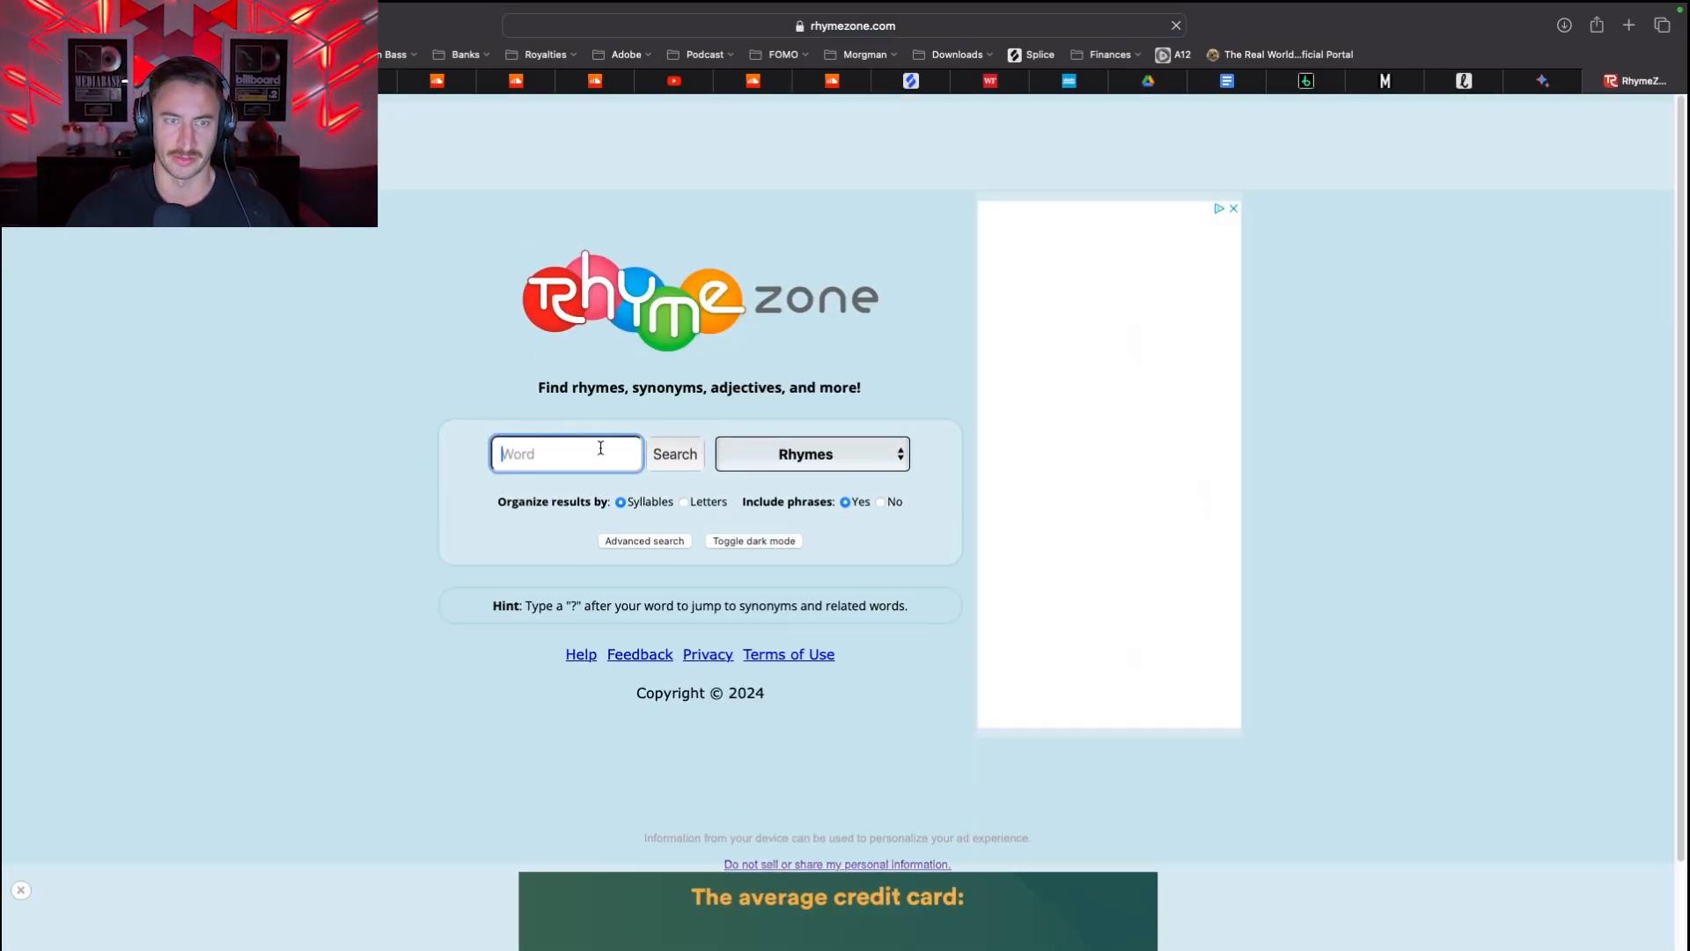
Step: Review the lyrics in Gemini from the first verse to the outro, highlighting "past the window" in the chorus, with a brief look at RhymeZone
left_click(1560, 88)
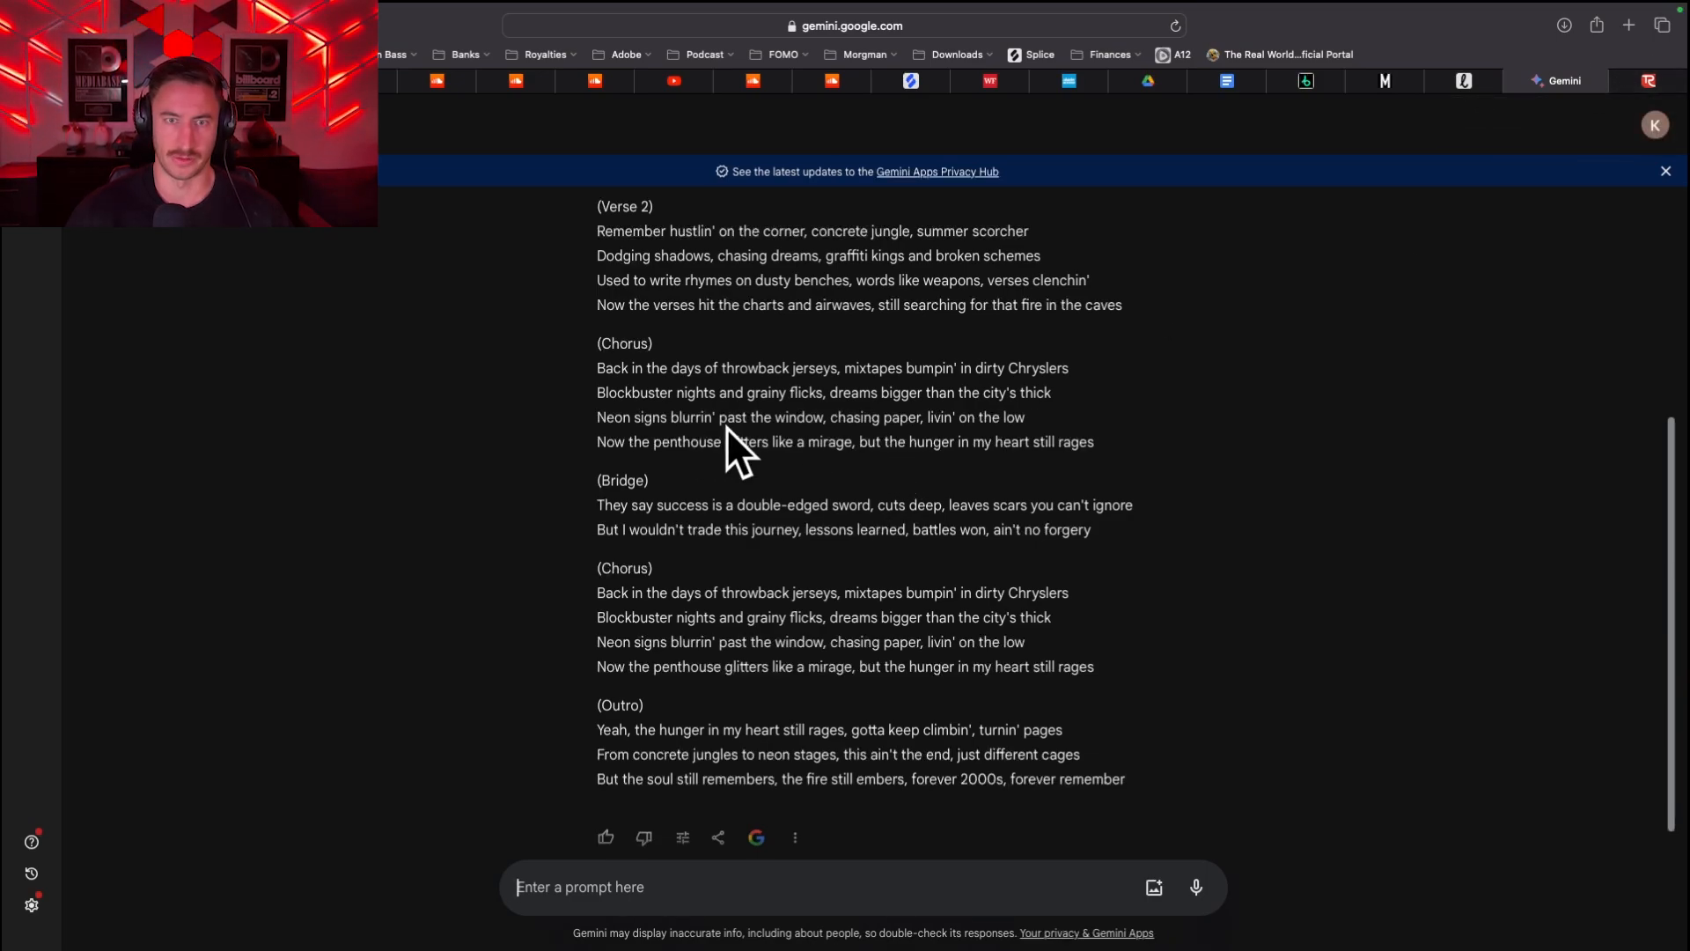
left_click_drag(719, 417, 836, 417)
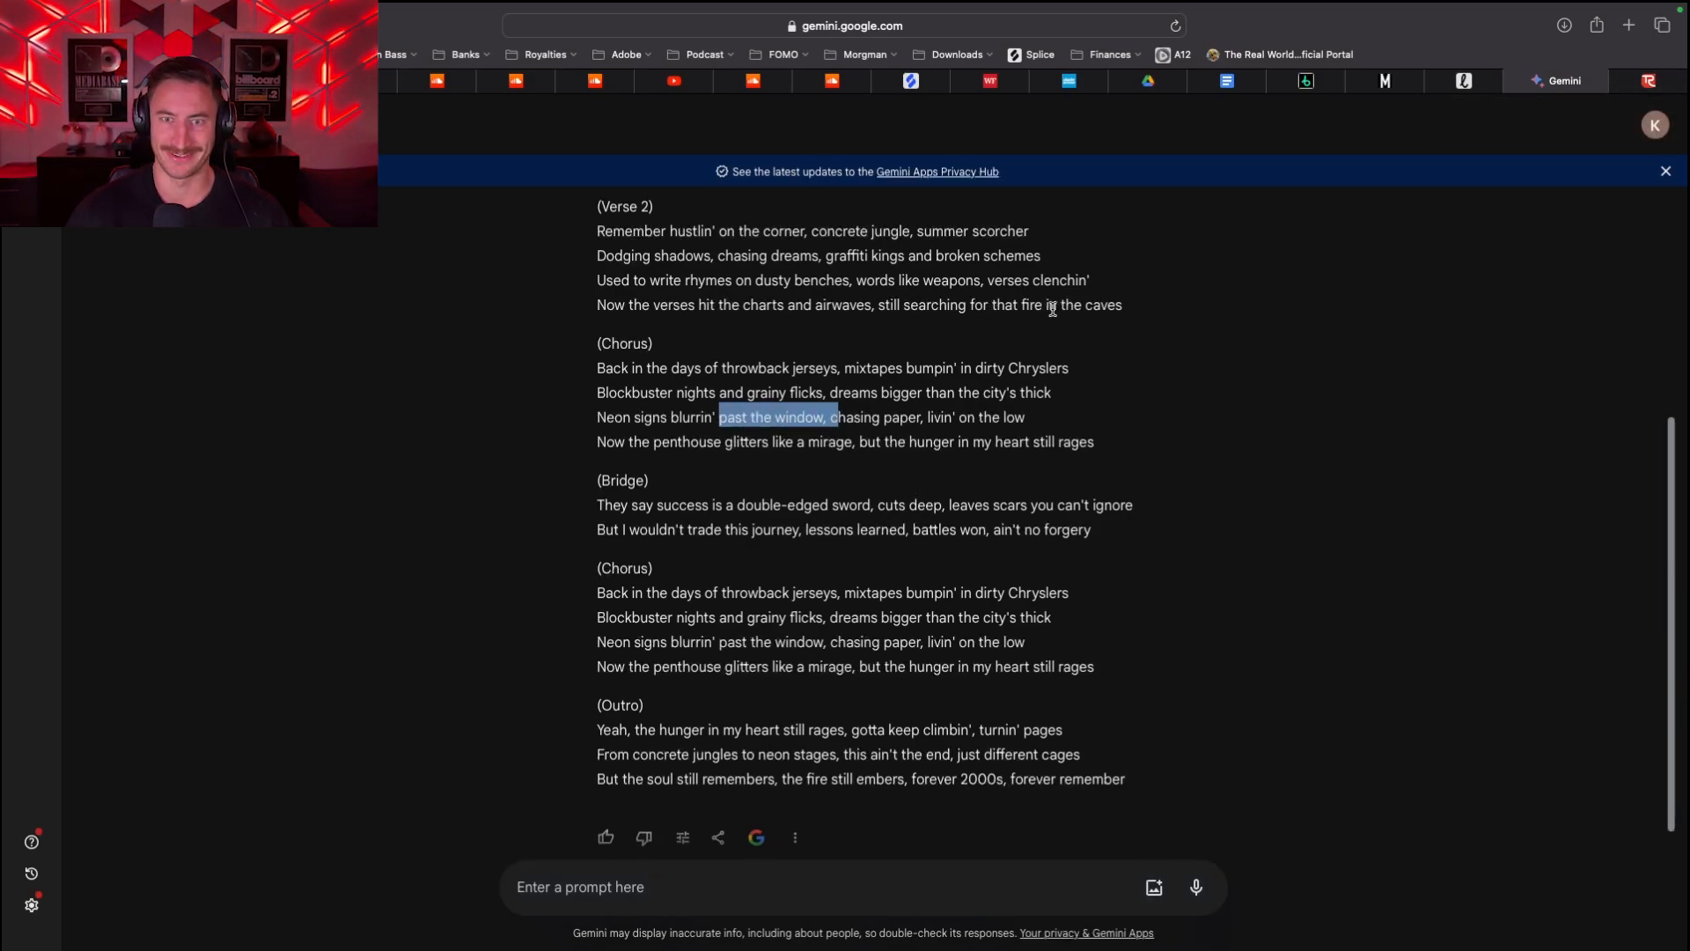
left_click(1669, 83)
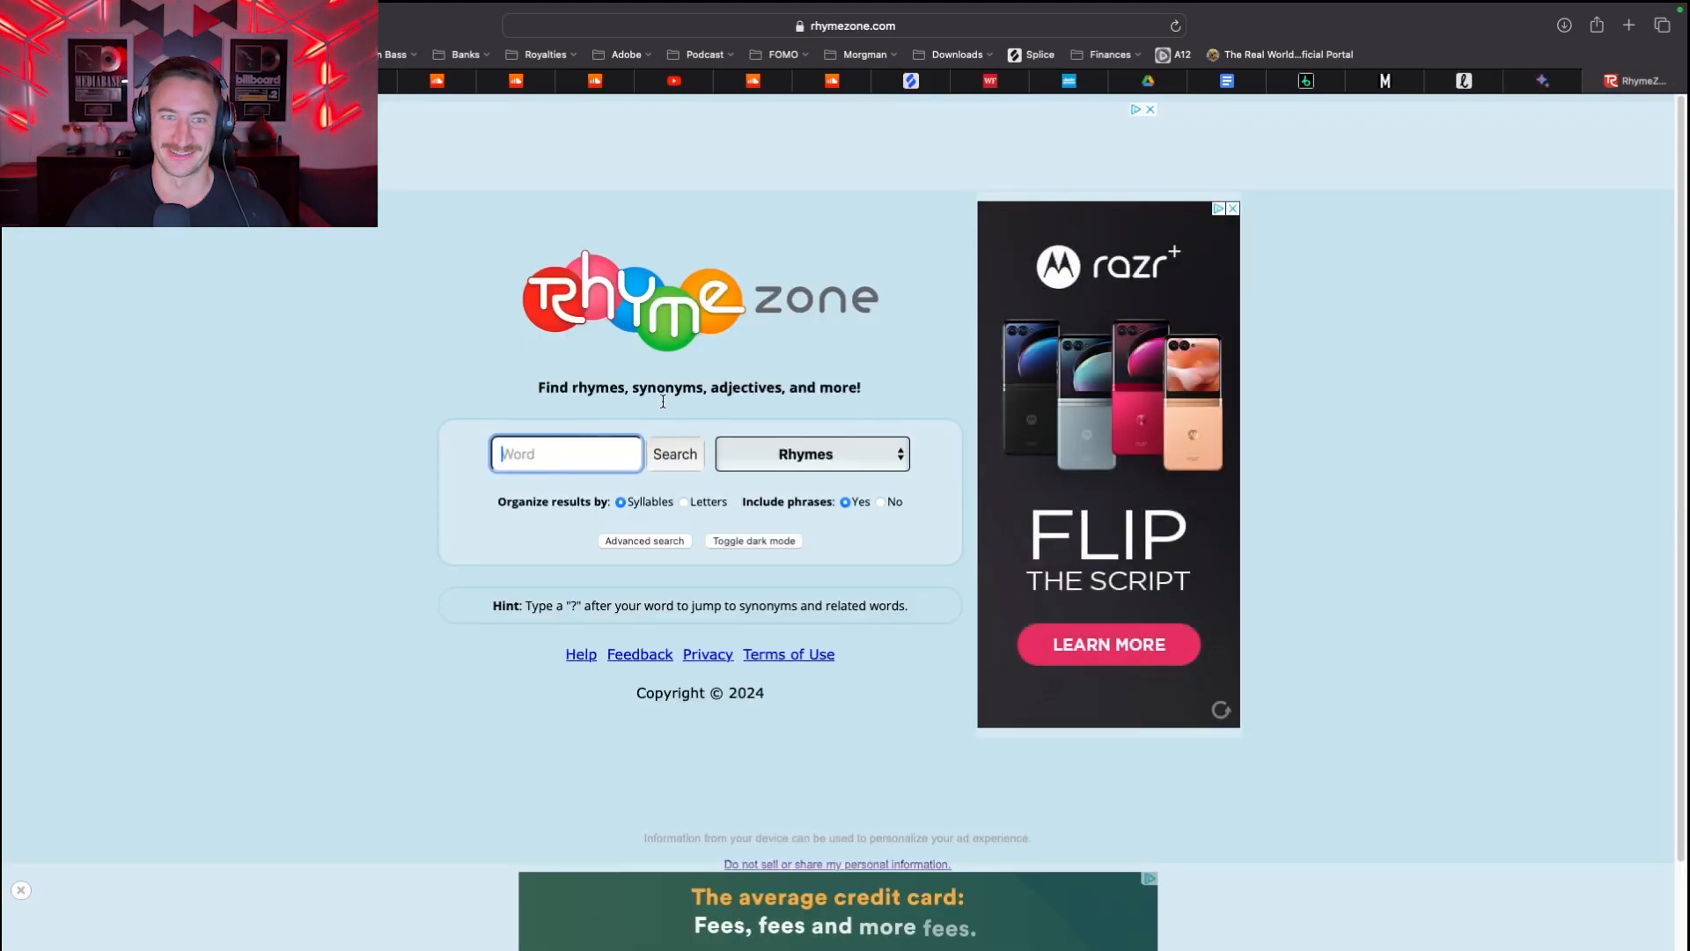
left_click(1559, 86)
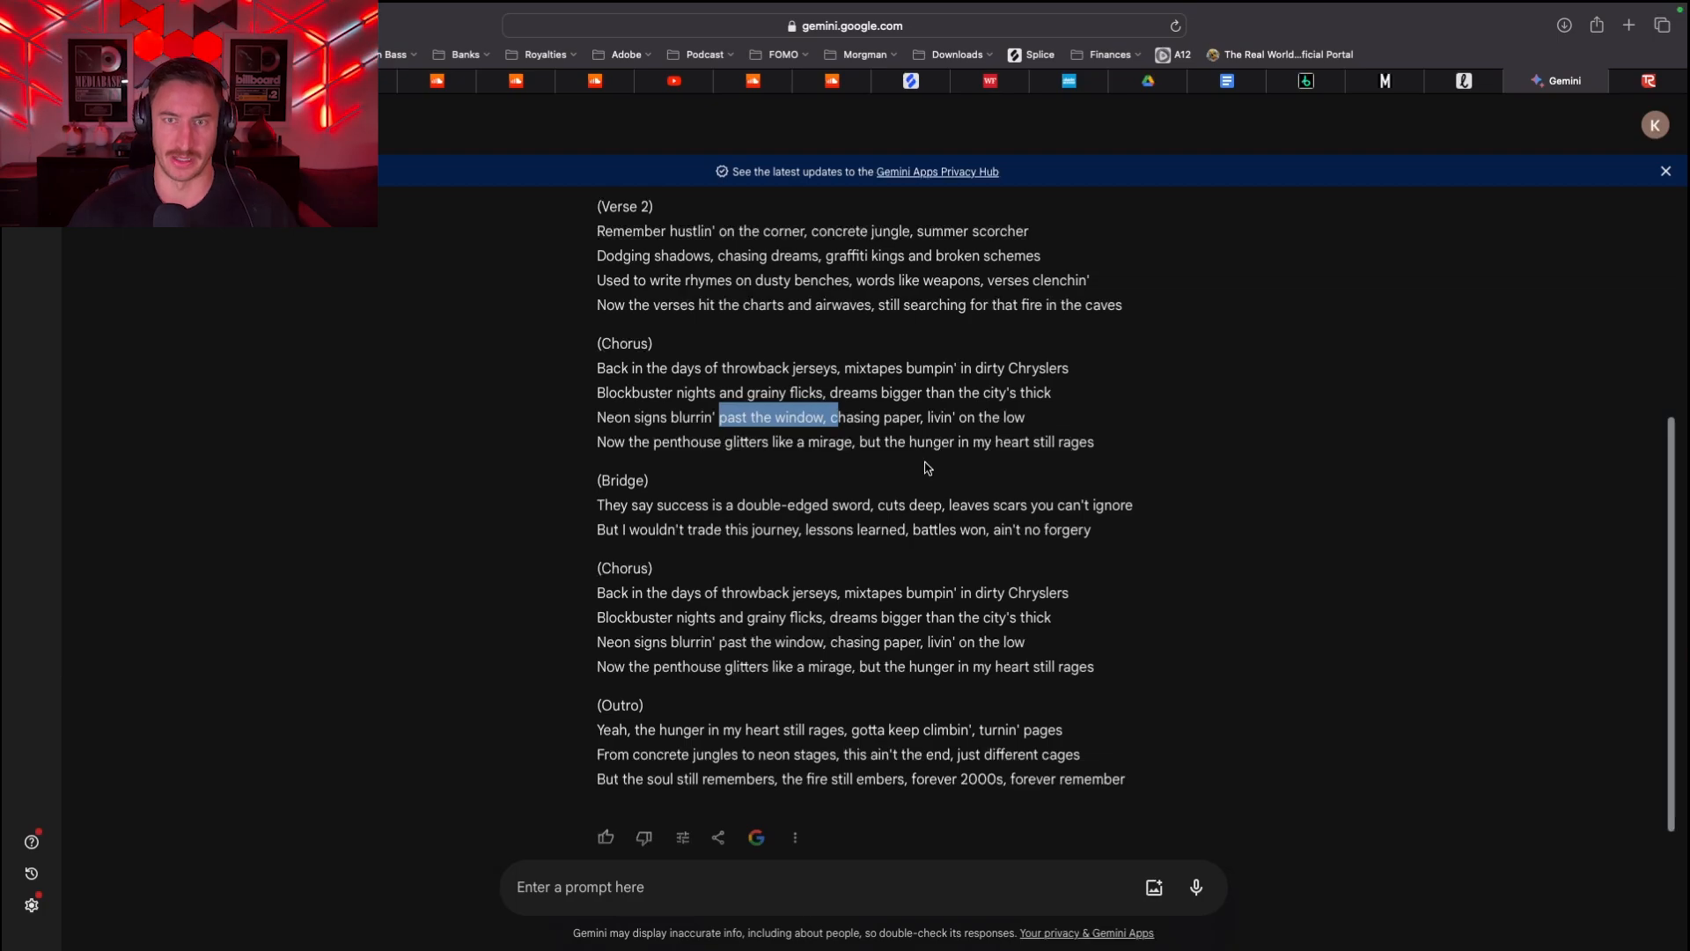
scroll(922, 465, "up", 1)
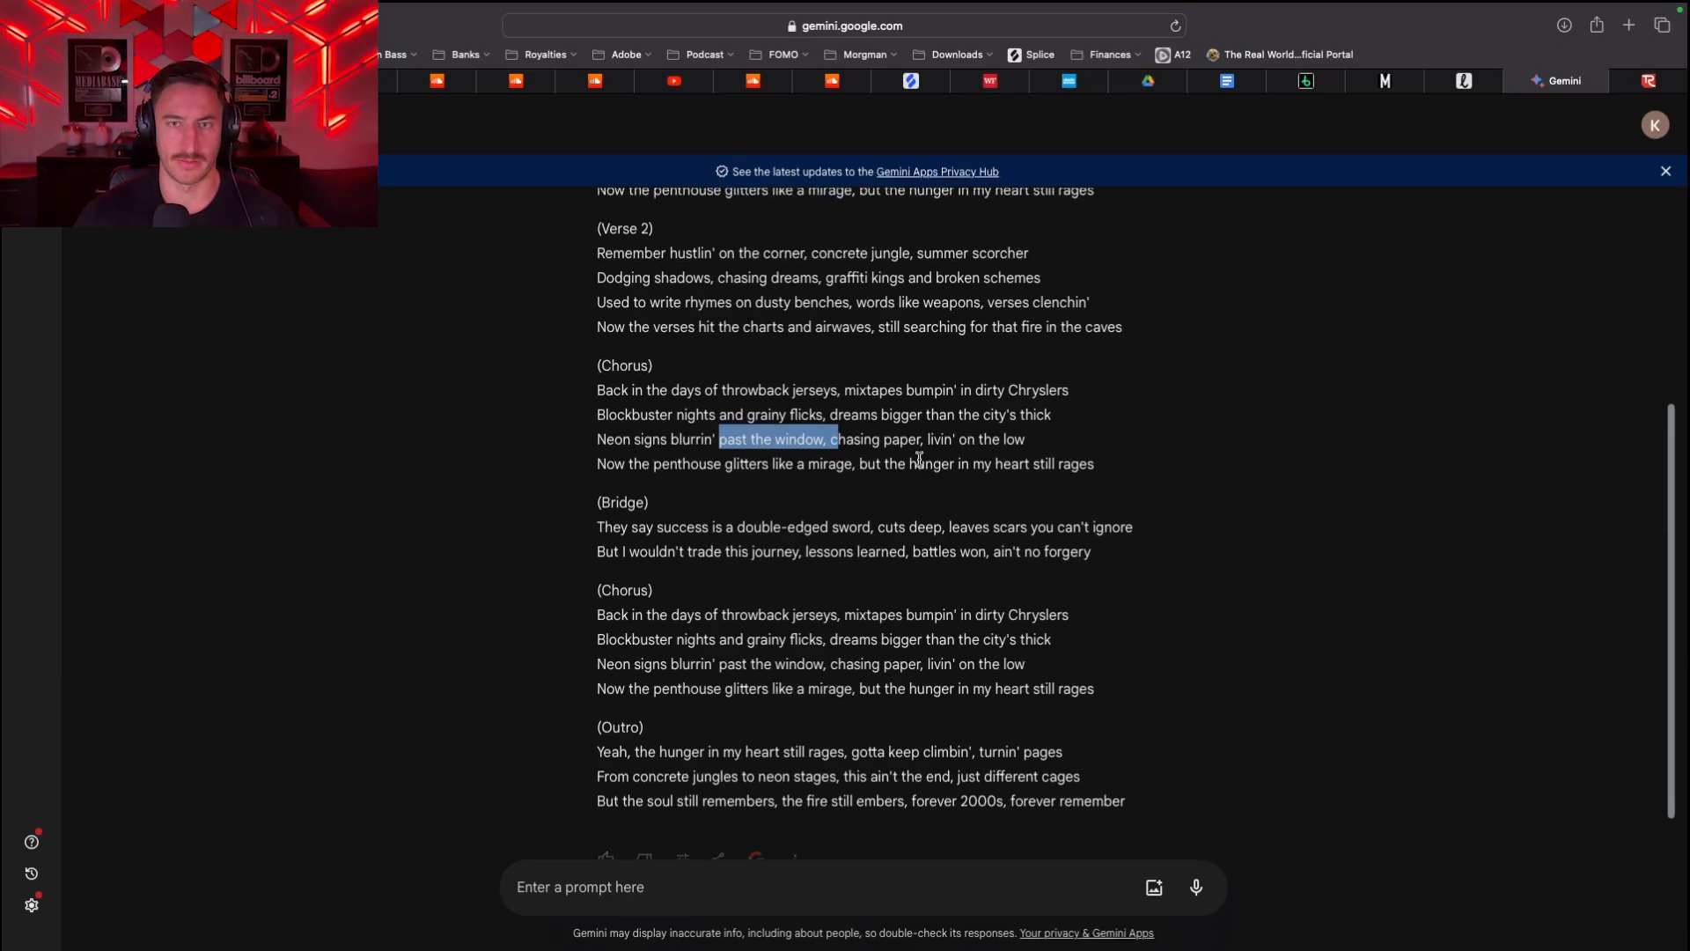
scroll(920, 458, "up", 8)
scroll(924, 440, "down", 2)
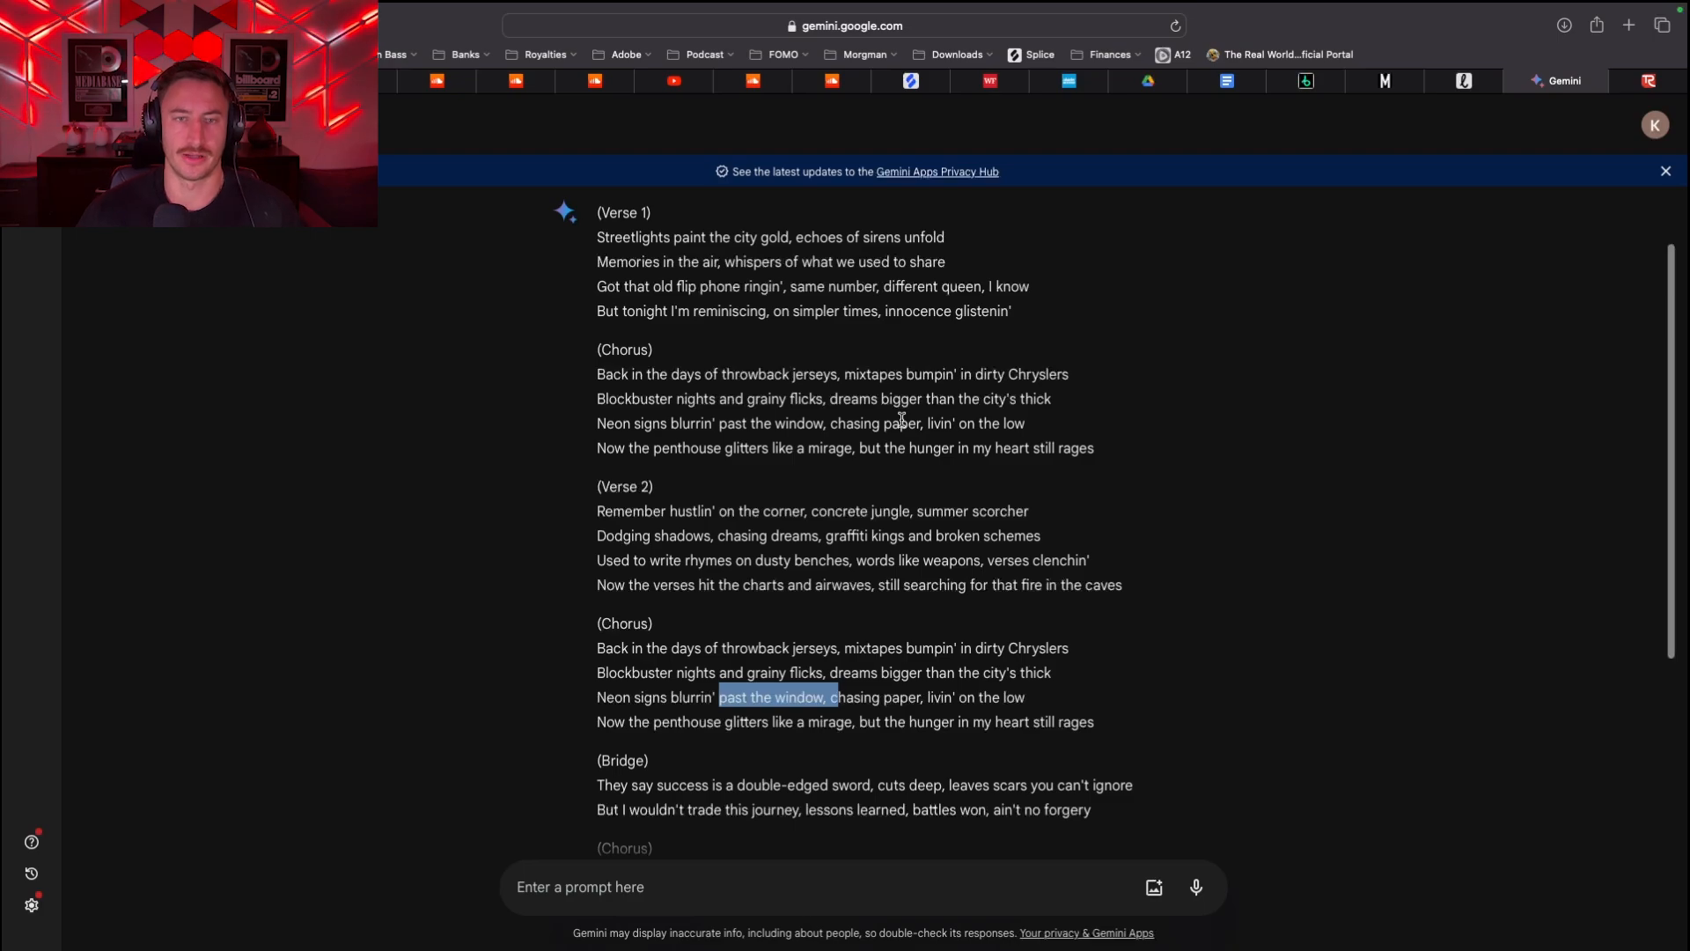
scroll(791, 482, "down", 2)
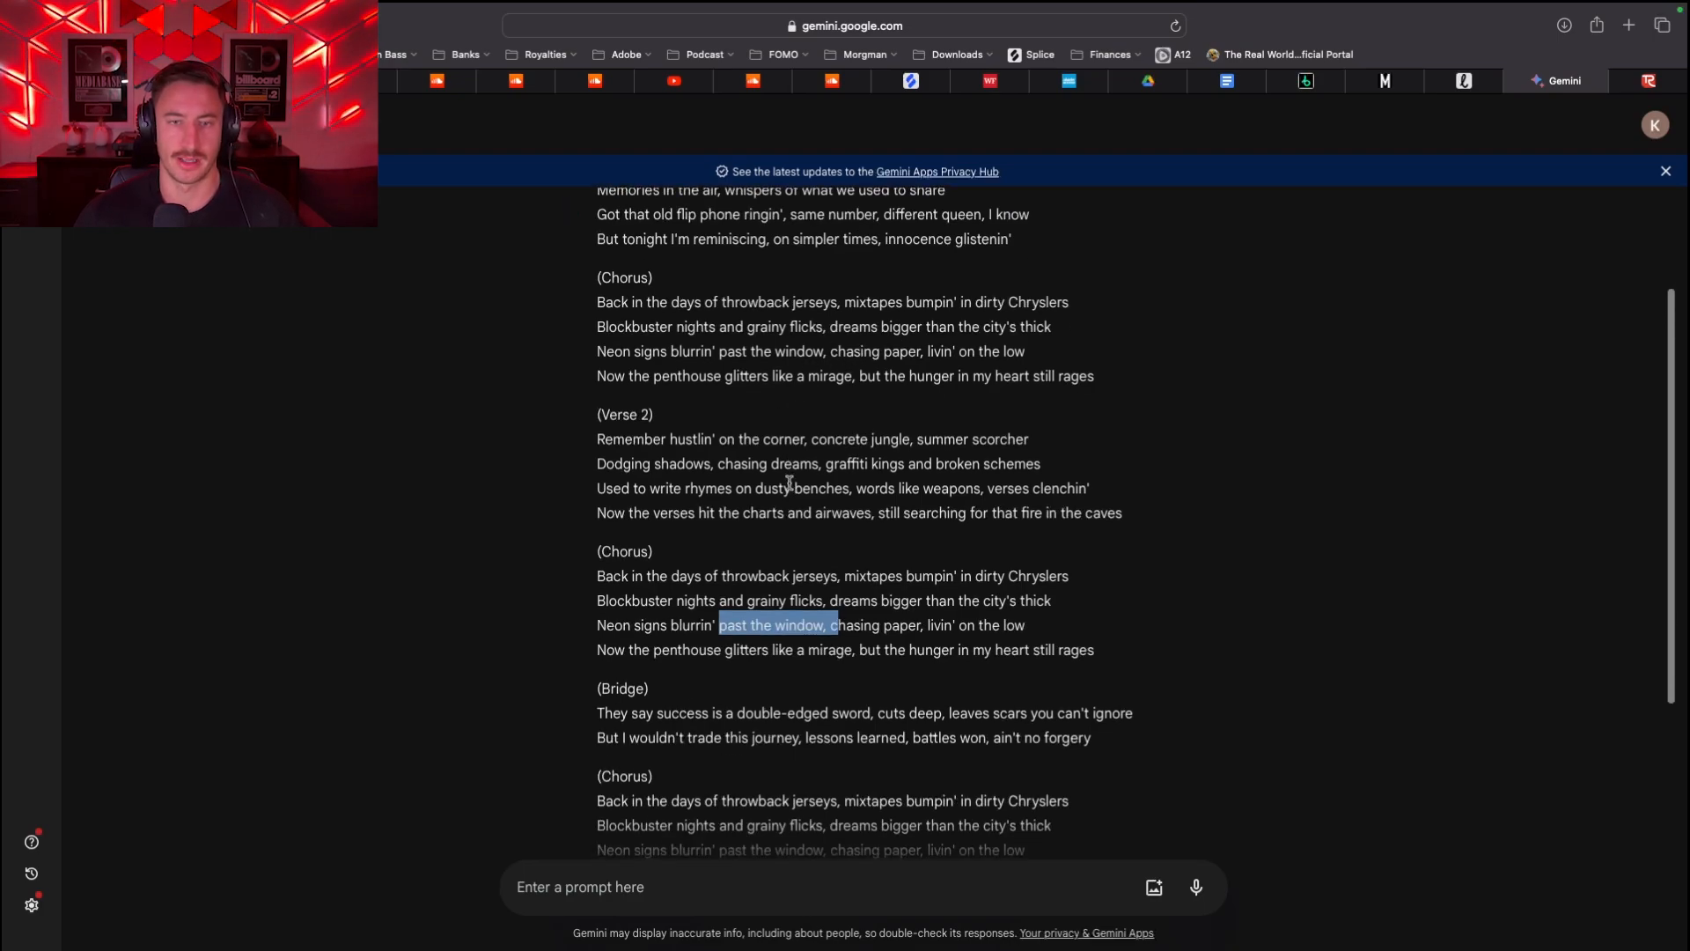
scroll(790, 482, "down", 7)
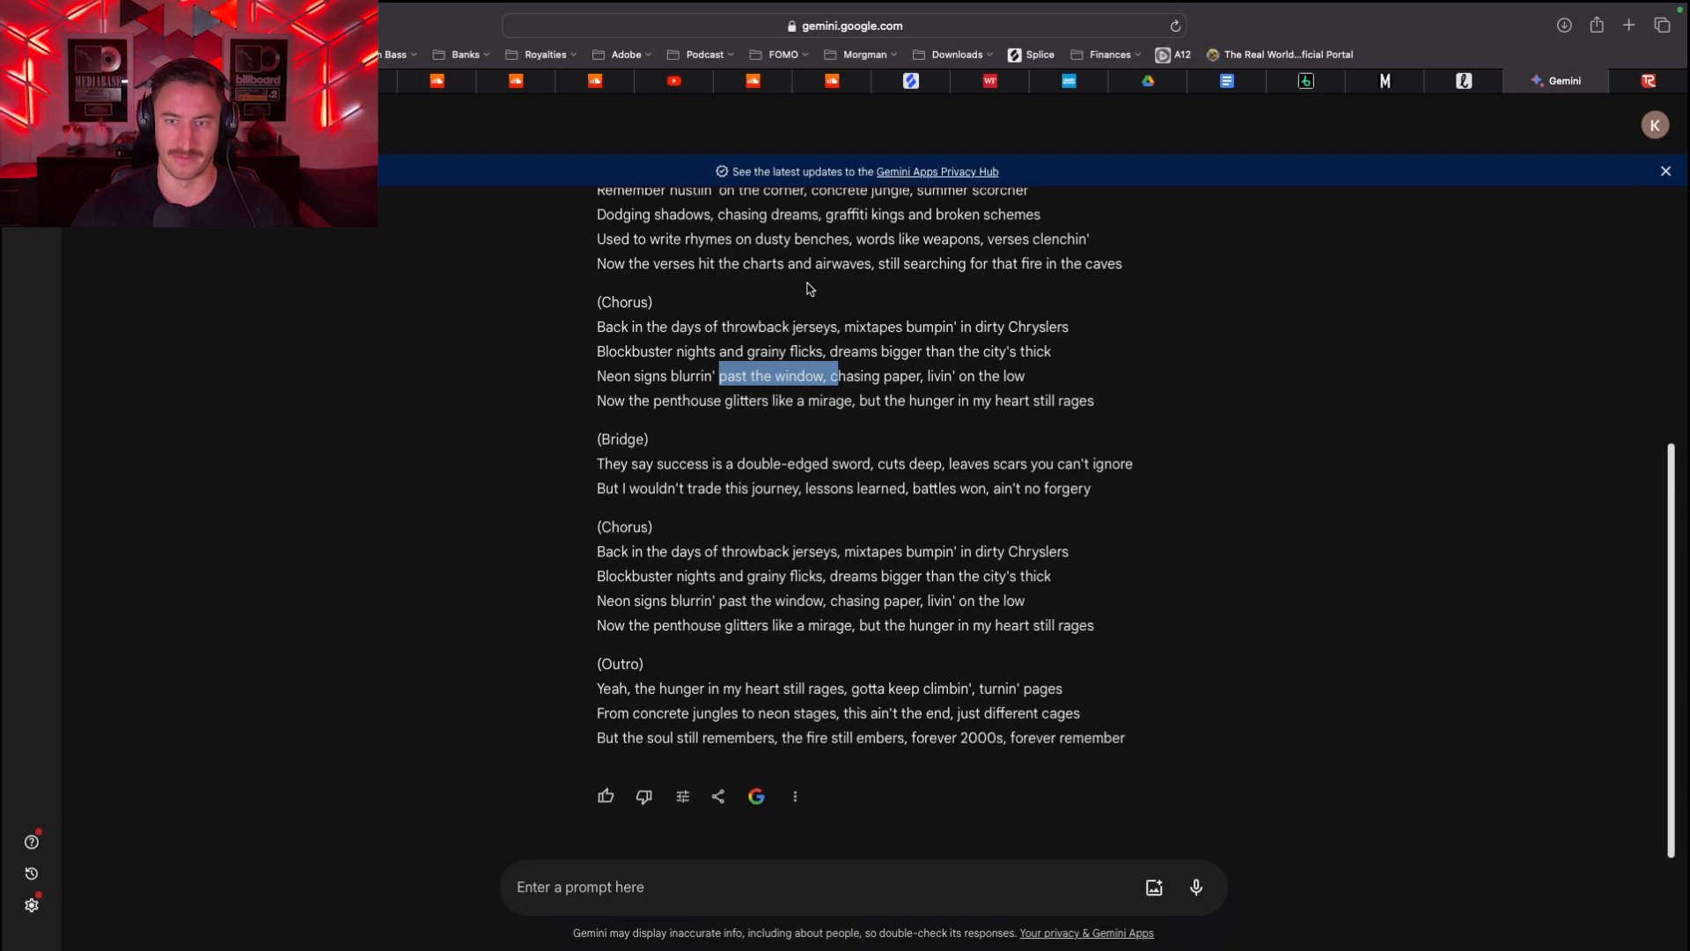
Step: Switch to Ableton Live, trim the start of the 1-Audio 0002 vocal clip to 9.1.3, and play its track soloed
key("super+Tab")
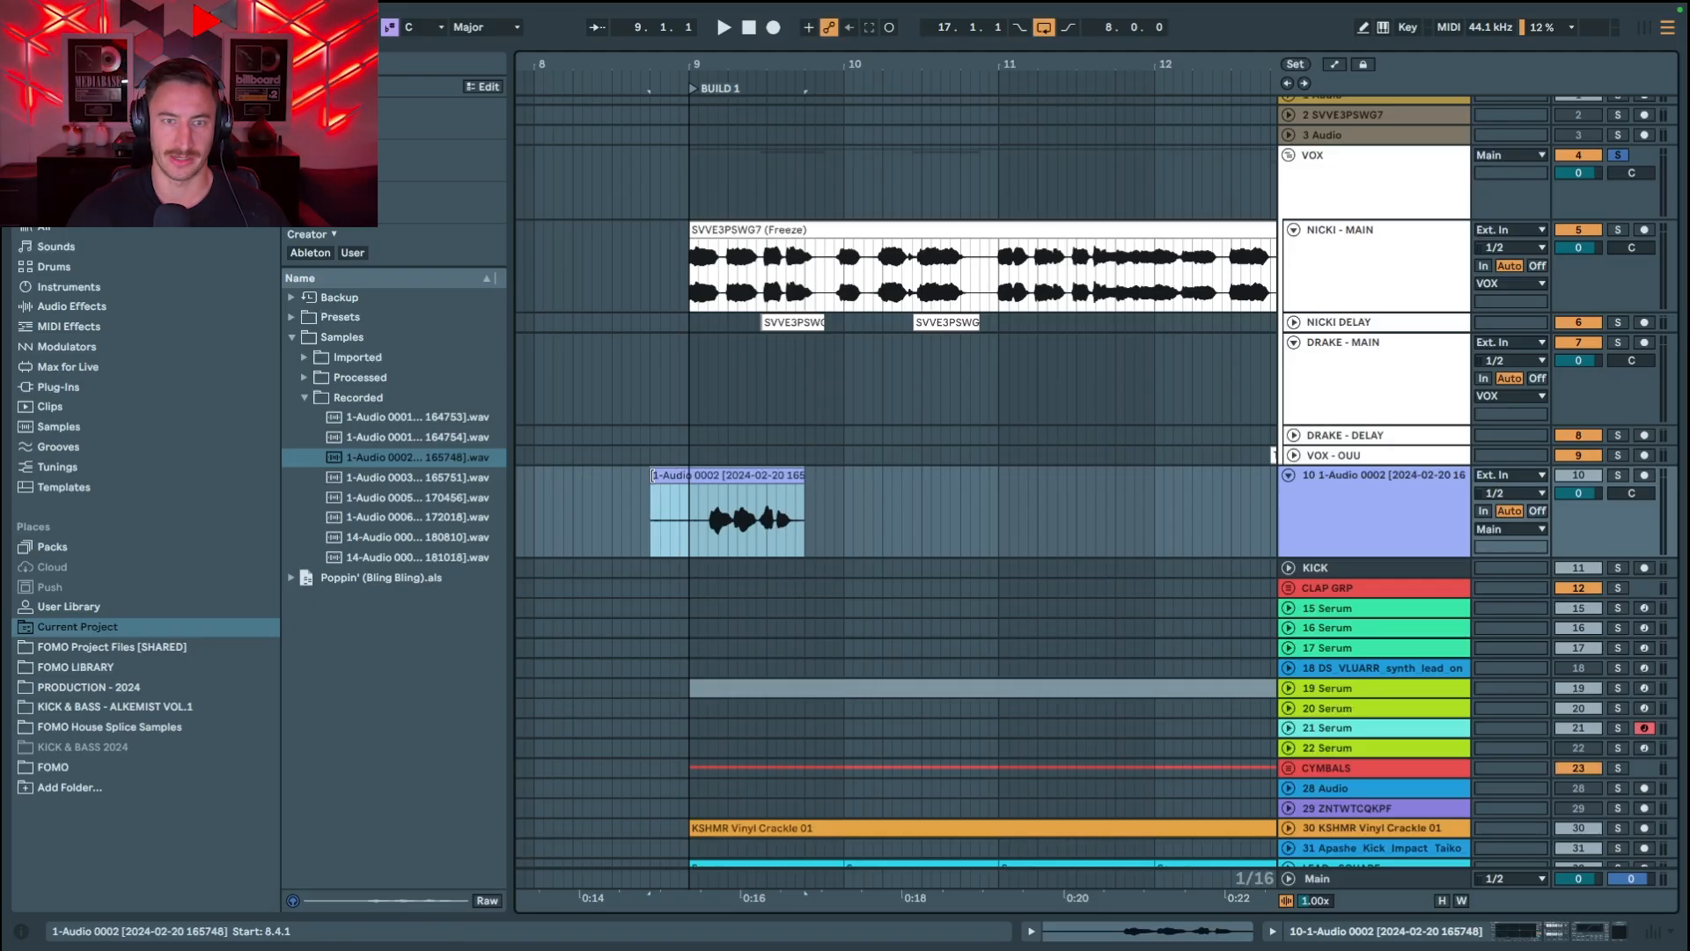
left_click_drag(652, 515, 709, 515)
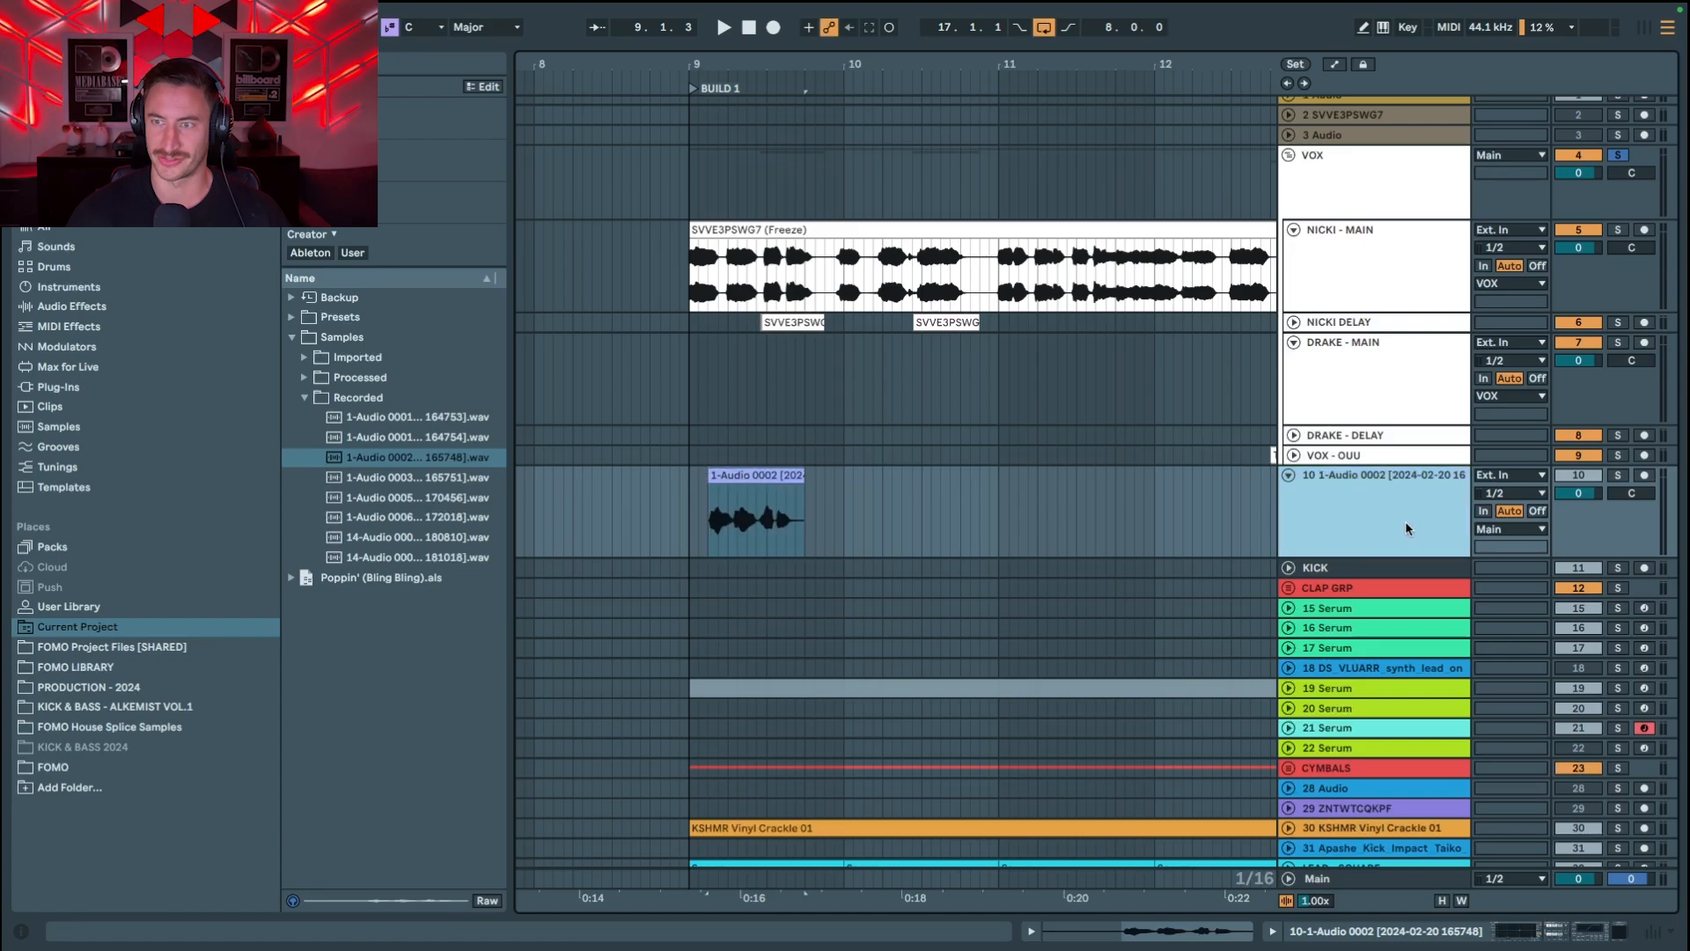
left_click(1618, 474)
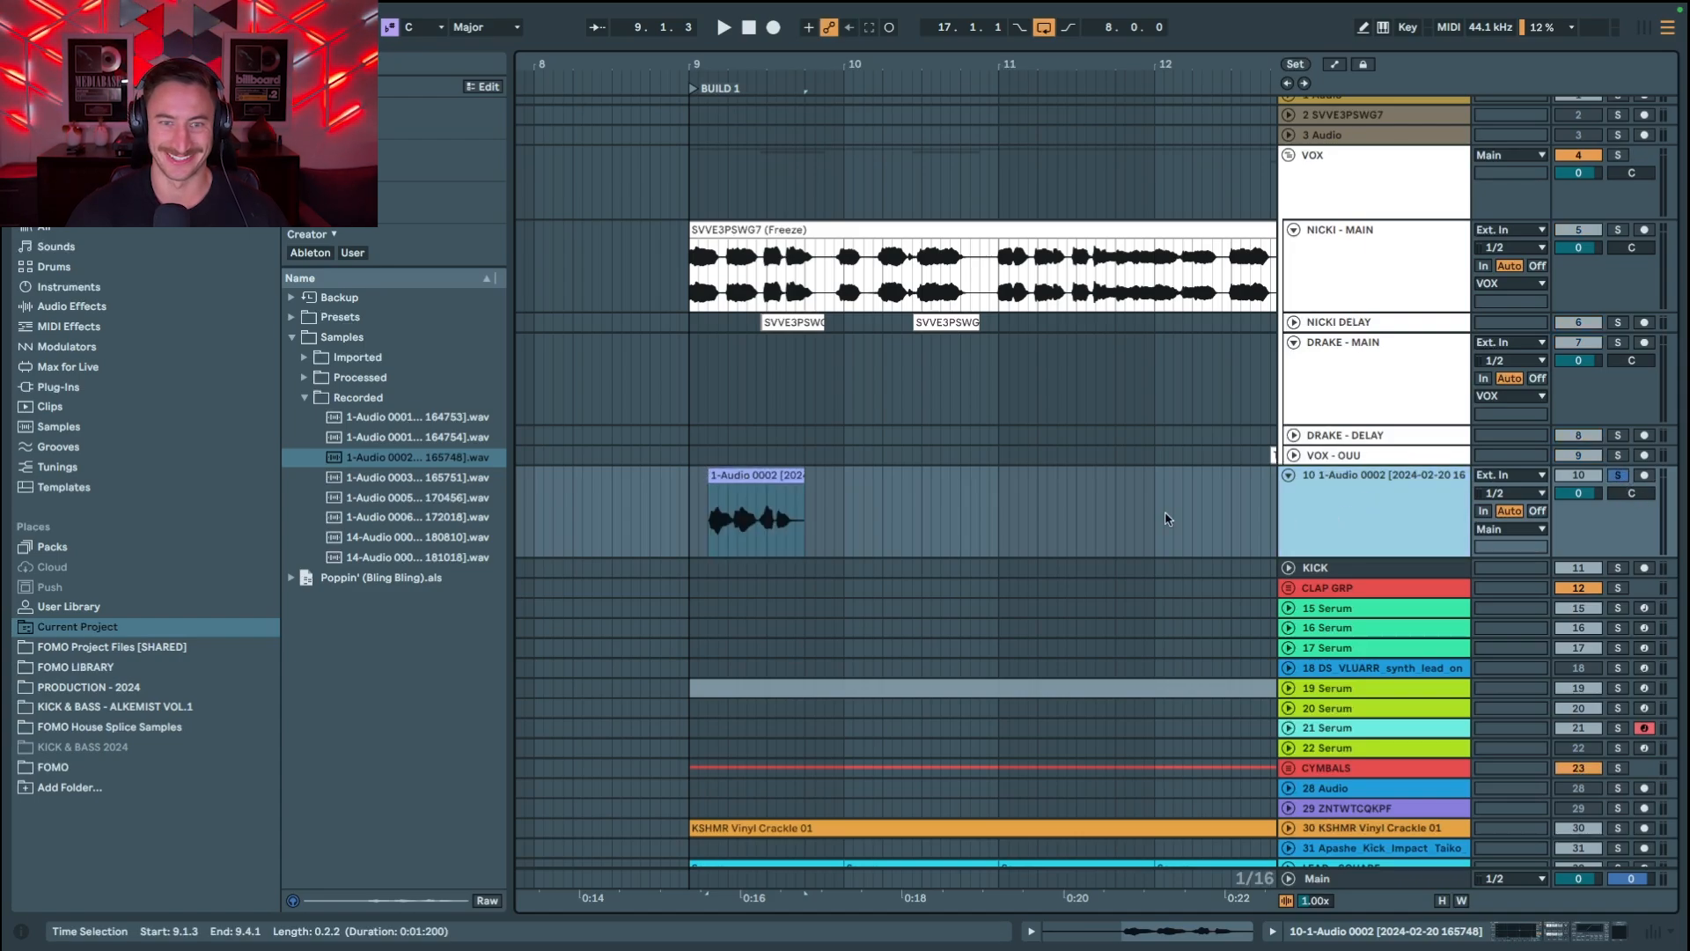
left_click(752, 491)
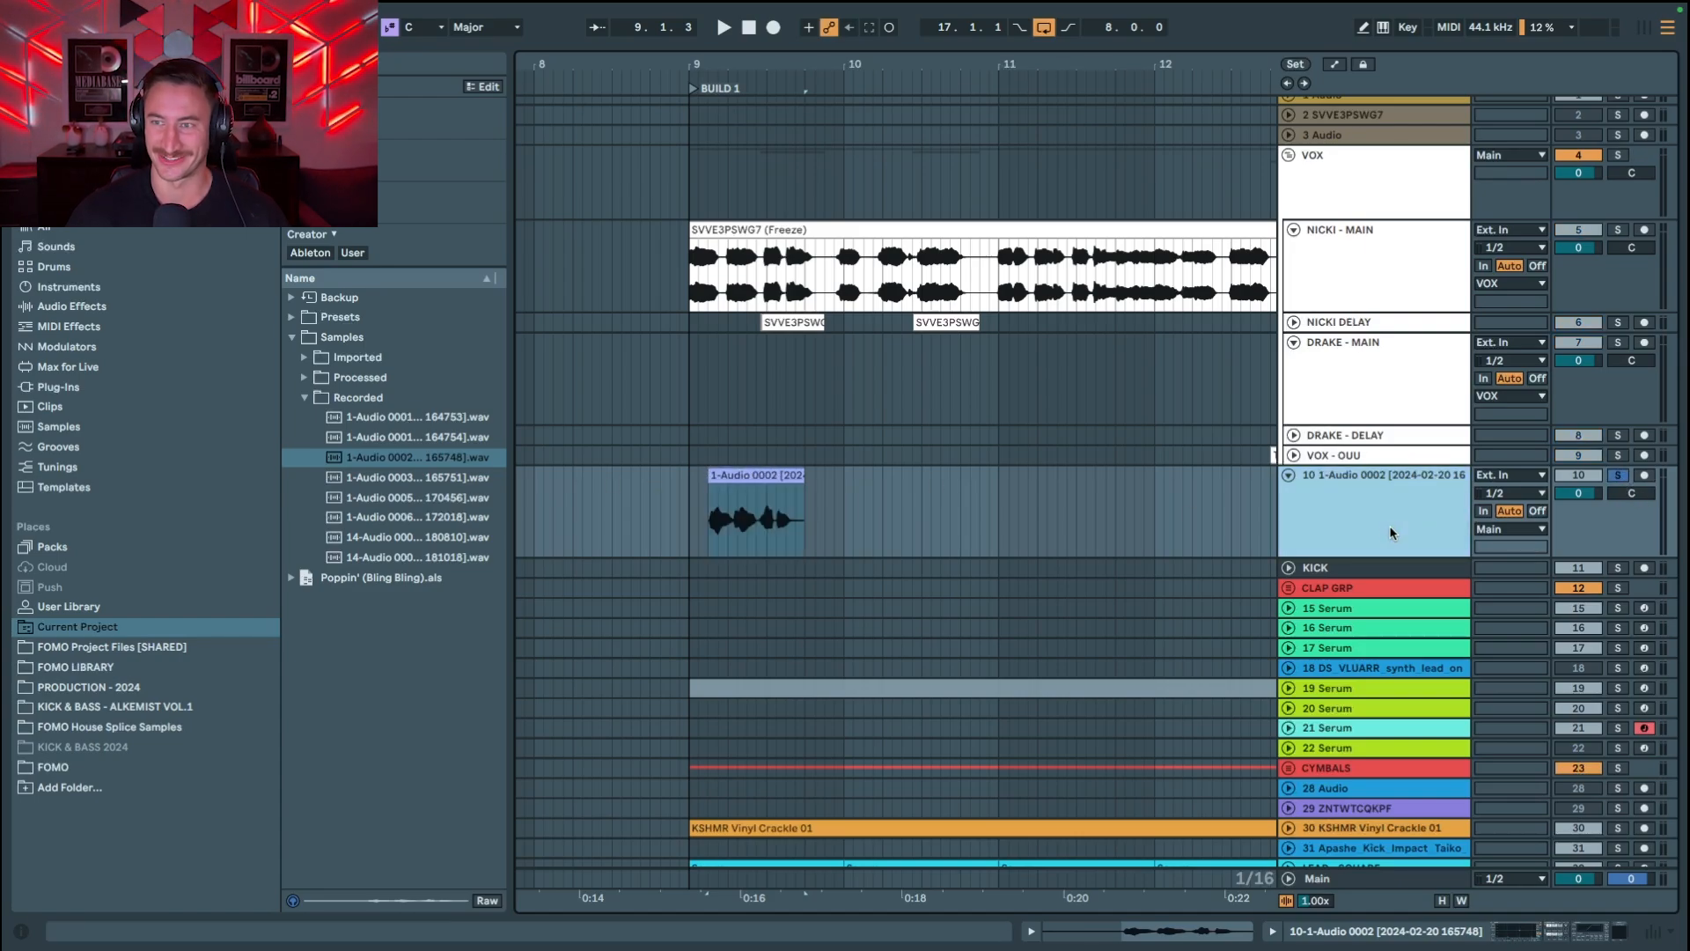
key("space")
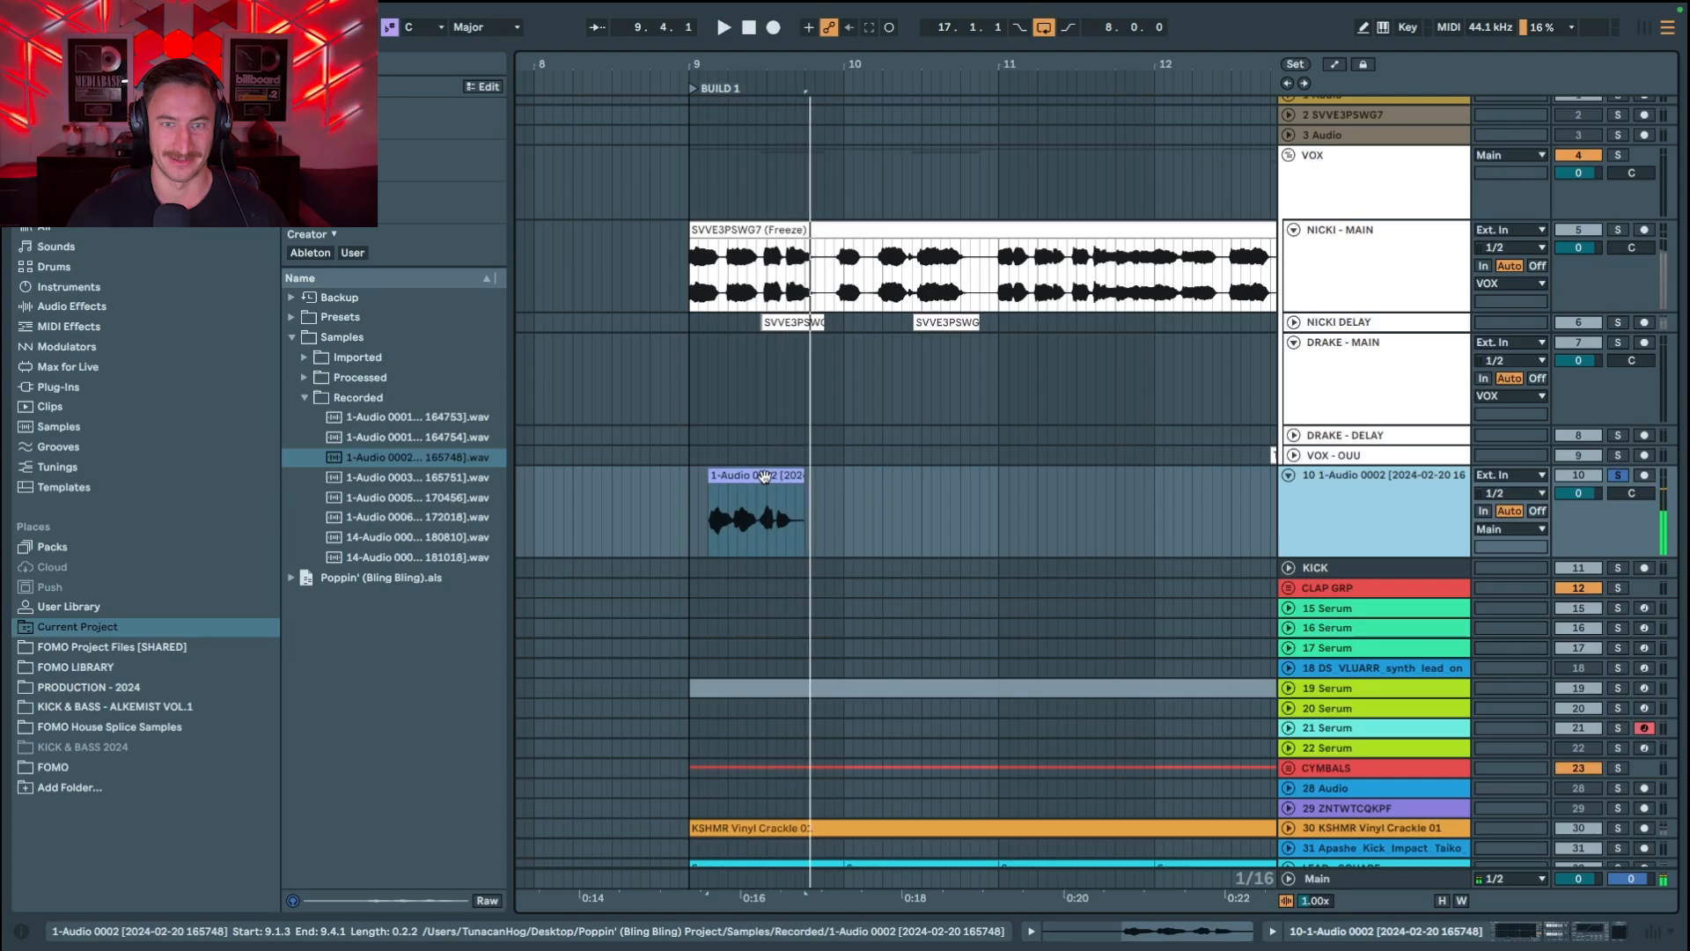
Step: Turn off warping for the 1-Audio 0002 vocal clip and play it back in the arrangement
double_click(764, 476)
key("space")
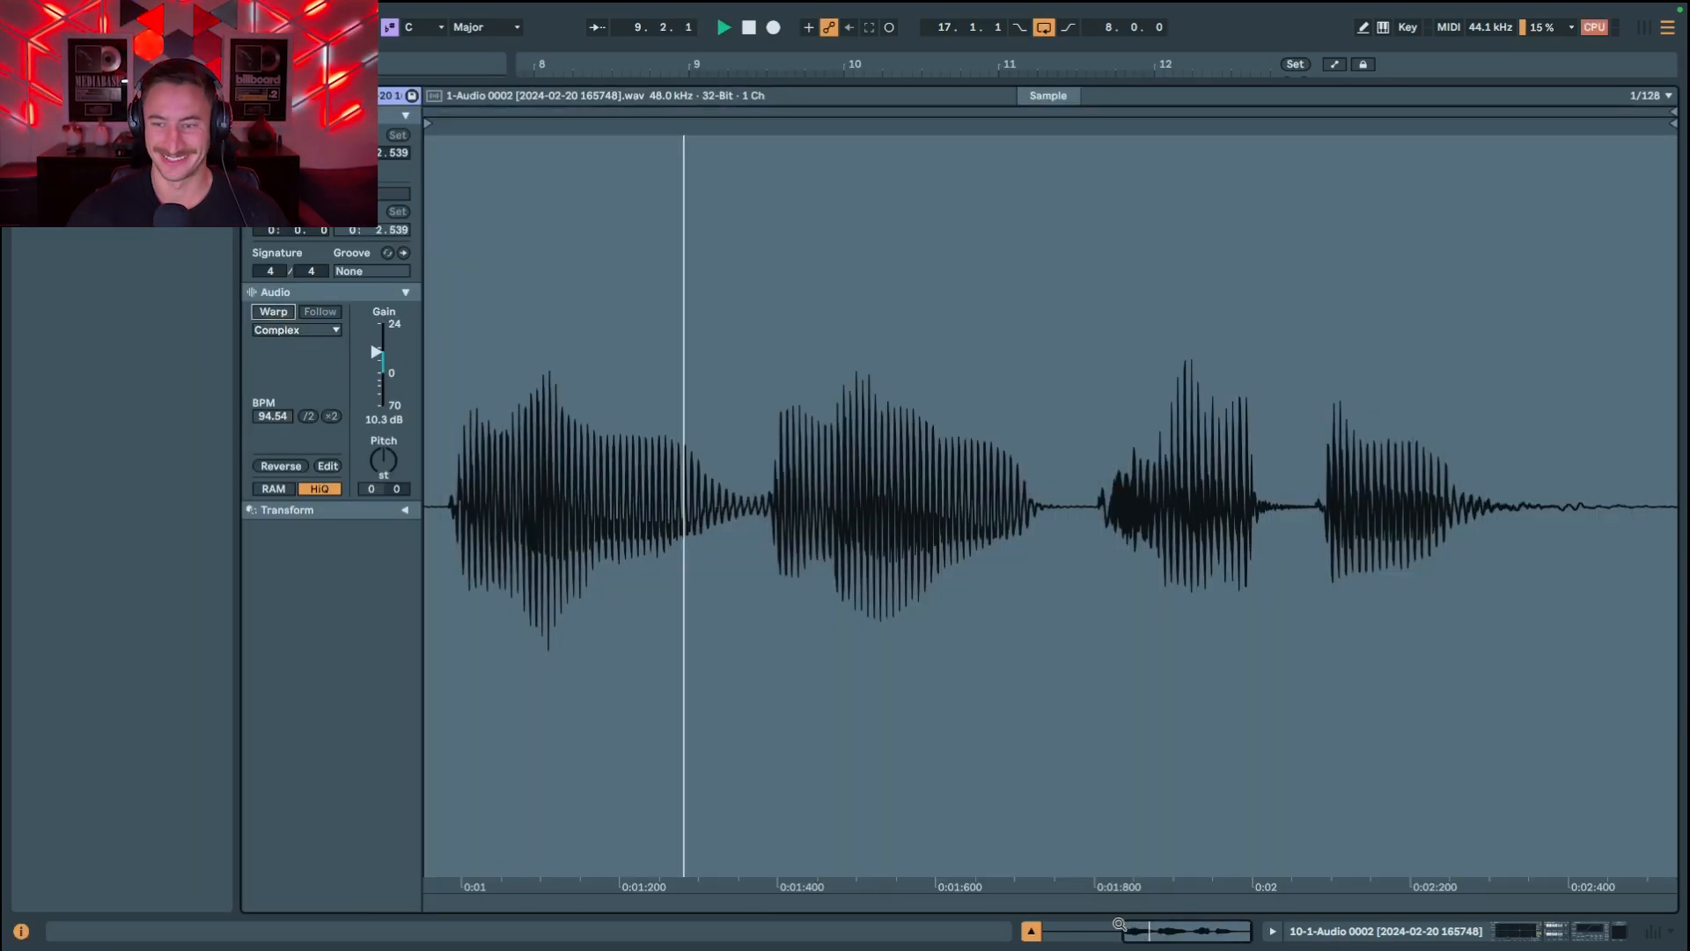
key("super+alt+l")
key("space")
scroll(861, 352, "up", 1)
scroll(861, 351, "left", 1)
key("space")
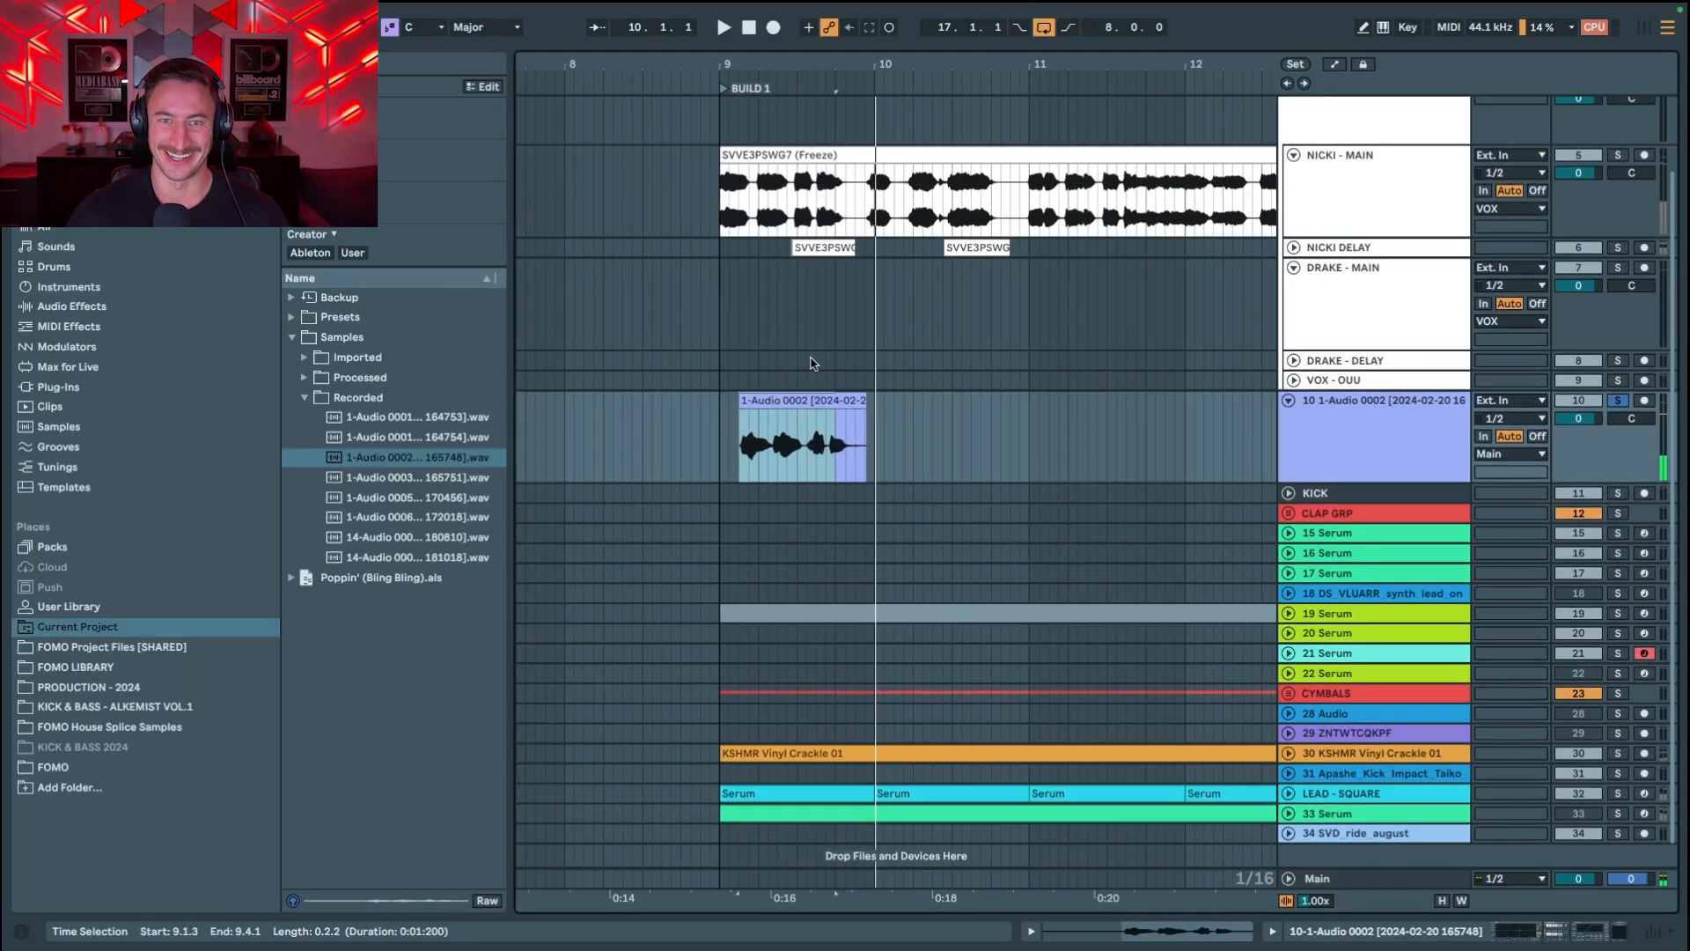
Step: Move the 1-Audio 0002 vocal clip so that it starts at 9.1.1, aligned with the NICKI - MAIN clip
left_click(802, 403)
key("space")
left_click_drag(802, 403, 783, 404)
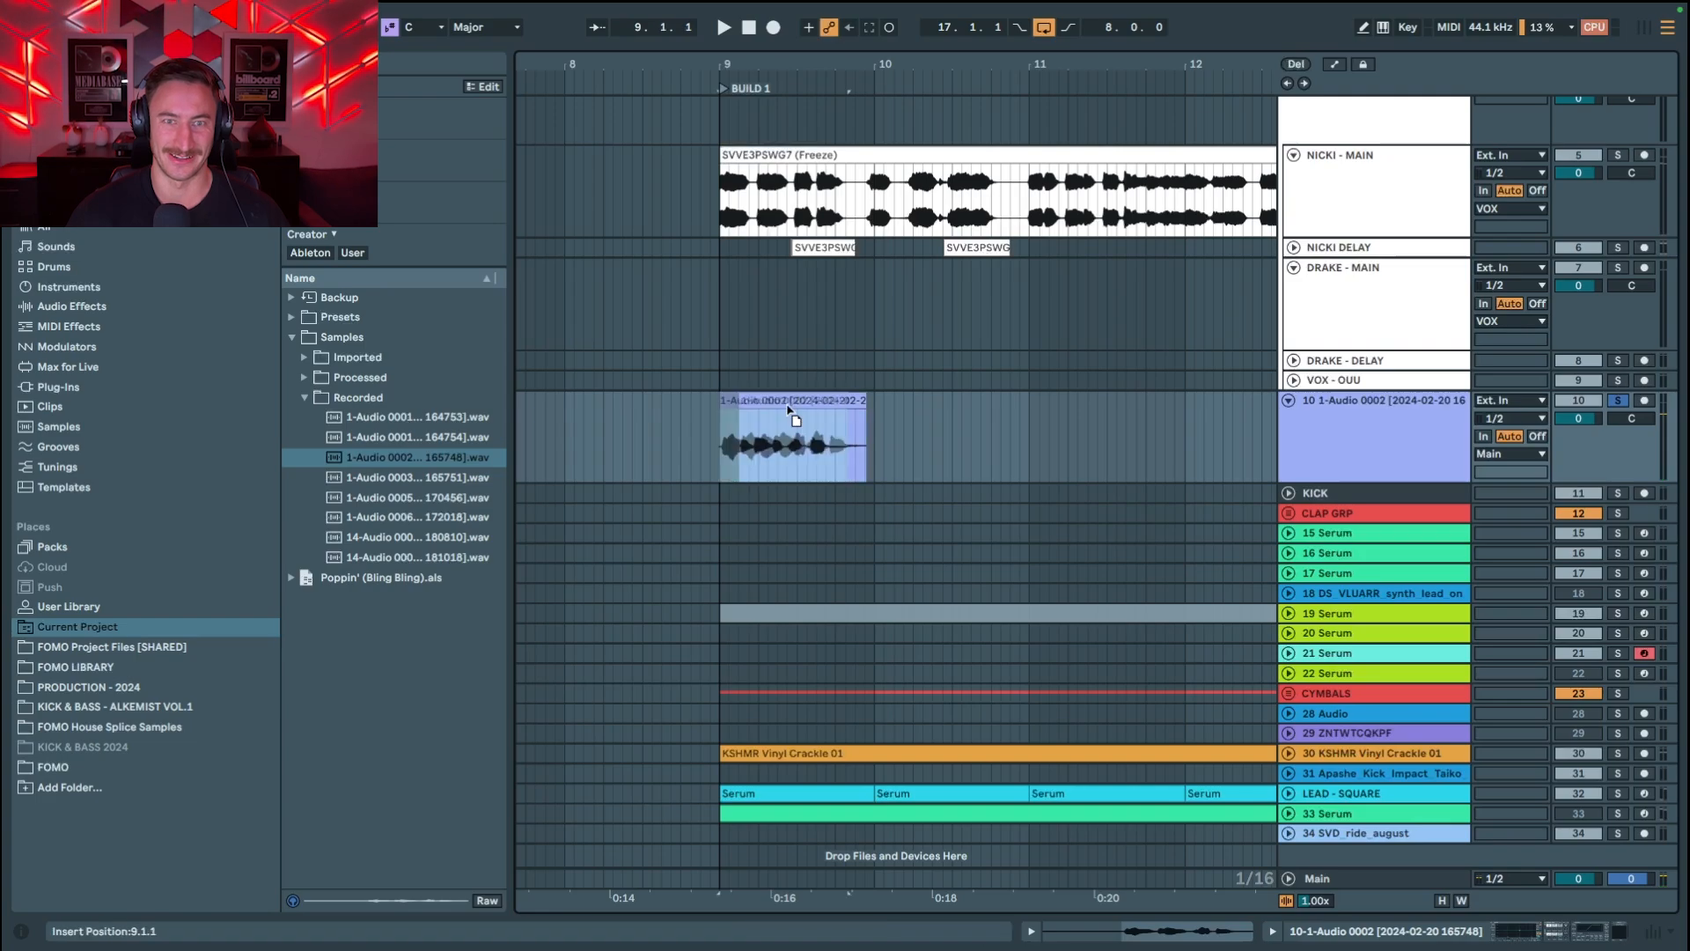
Step: Solo the NICKI - MAIN track and mark the range from 9.1.1 to 13.1.1 over its vocal clip
scroll(810, 352, "up", 2)
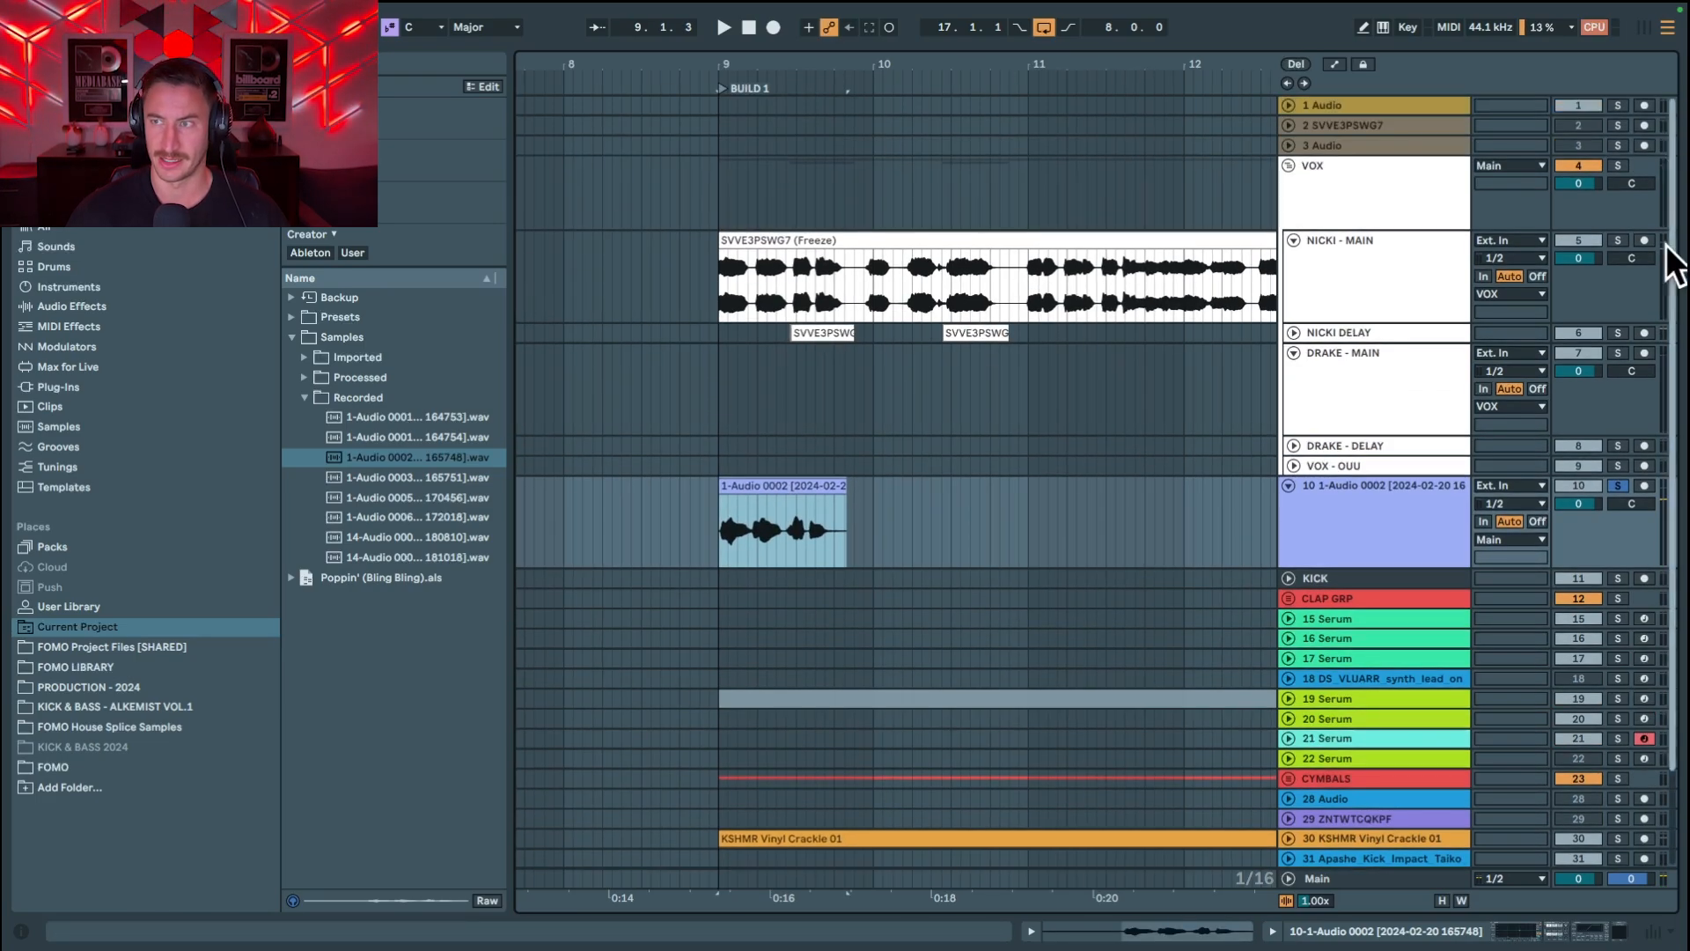
left_click(1618, 240)
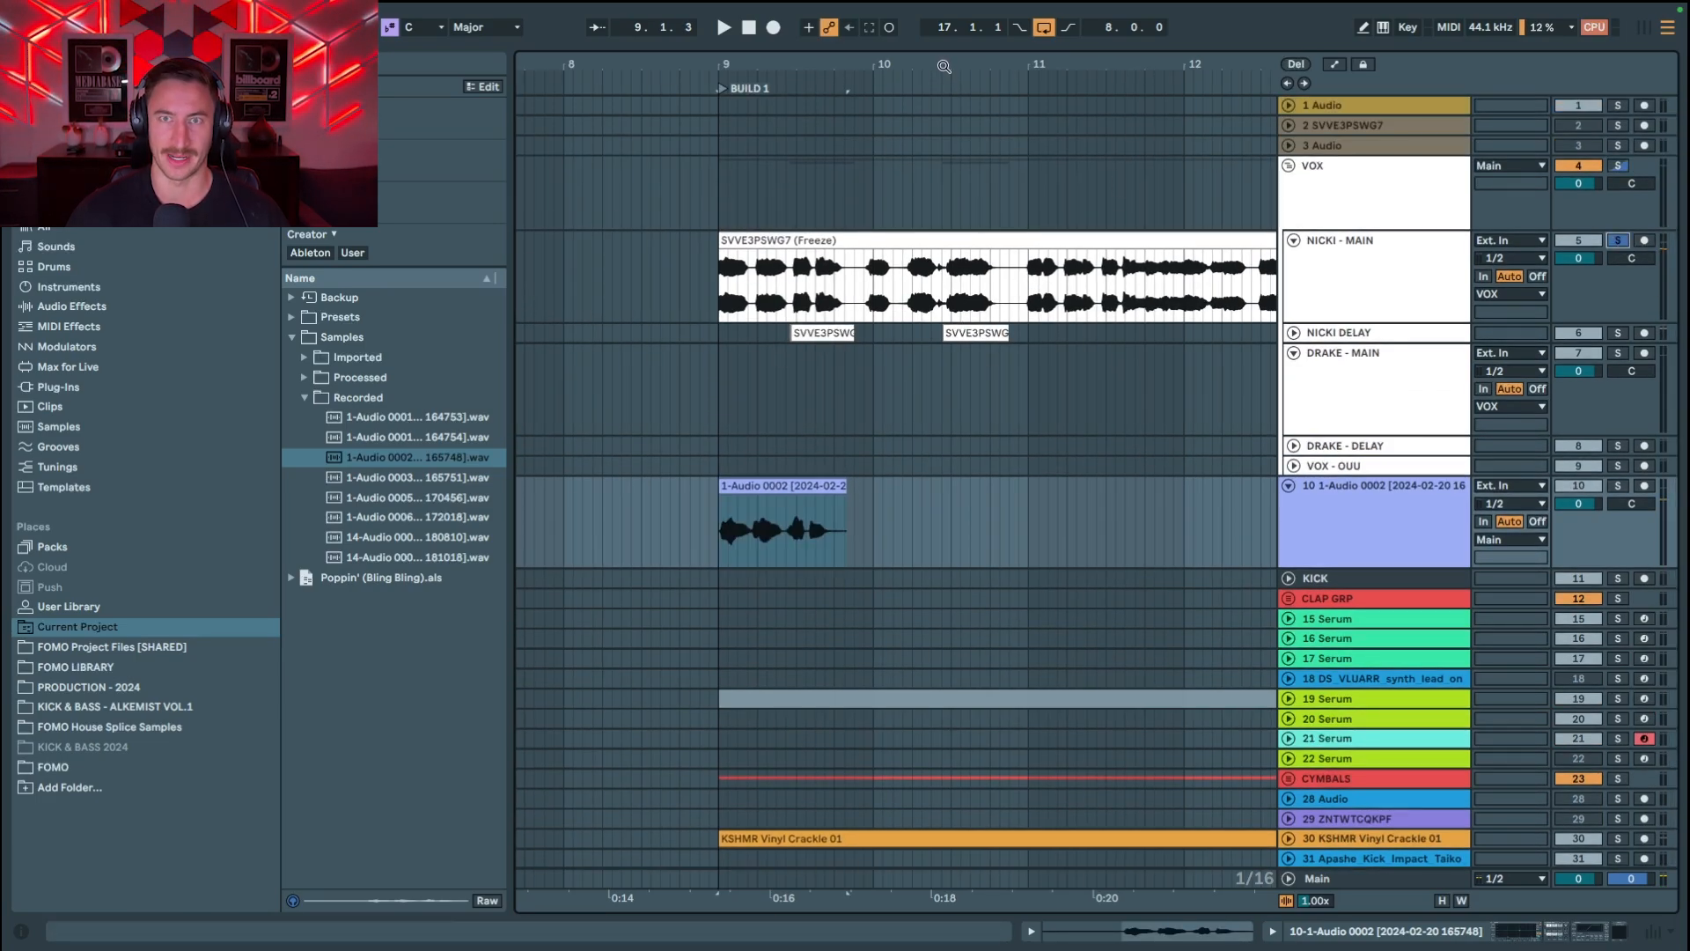
left_click_drag(944, 68, 879, 35)
left_click(911, 237)
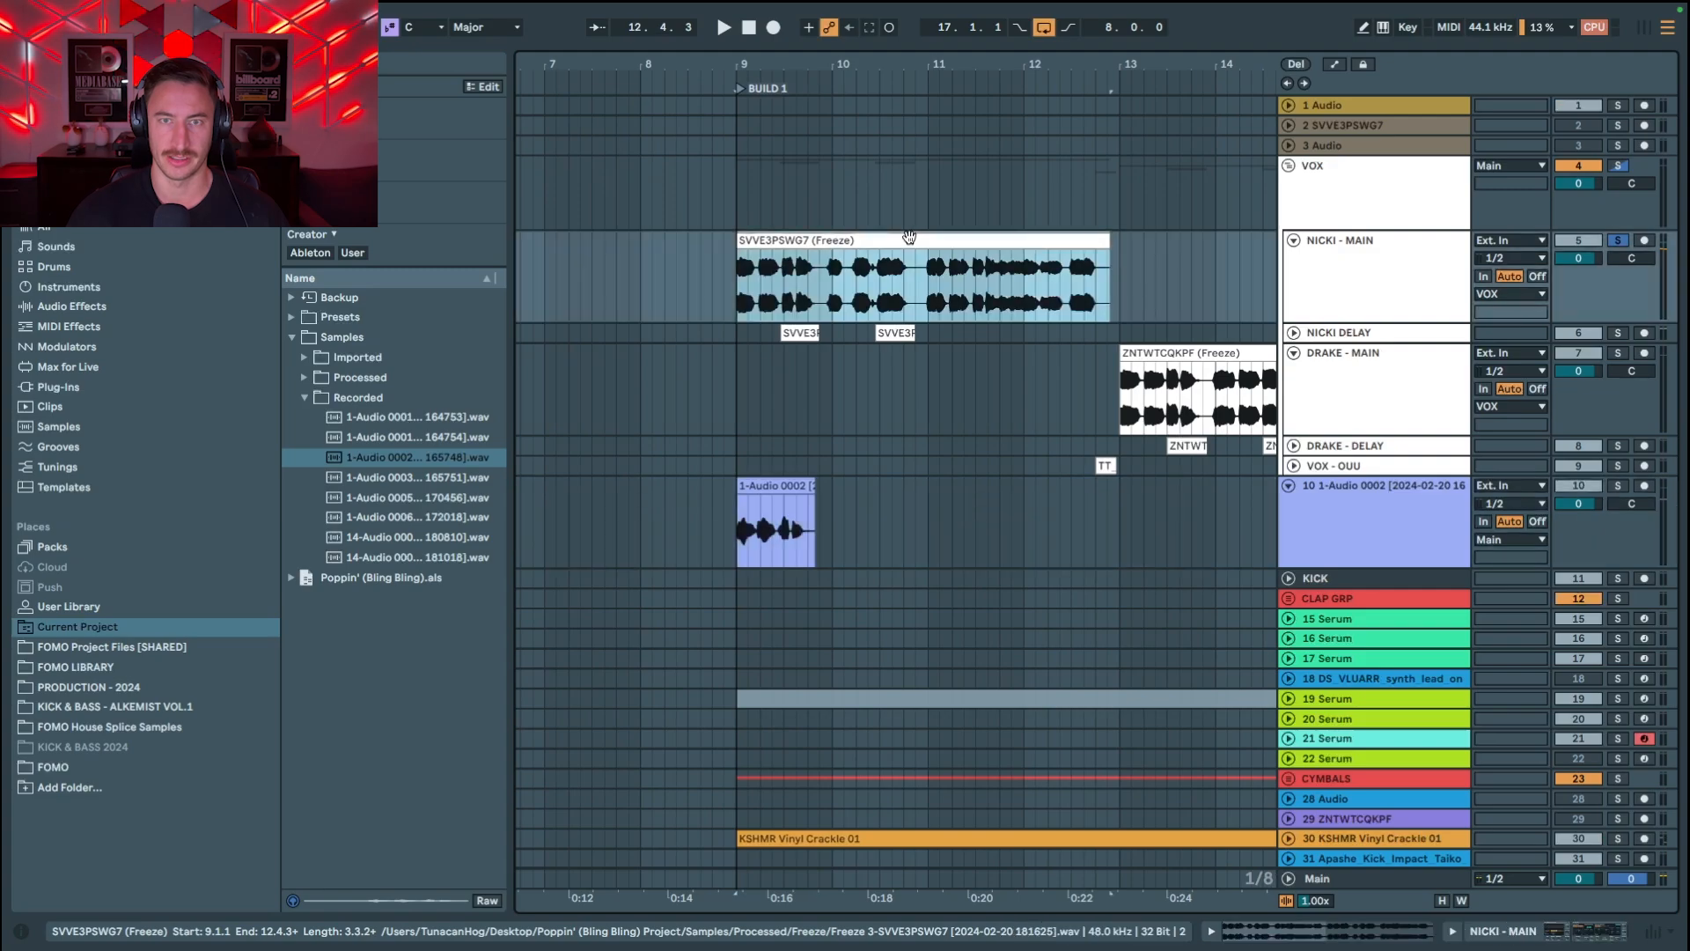
left_click(736, 308)
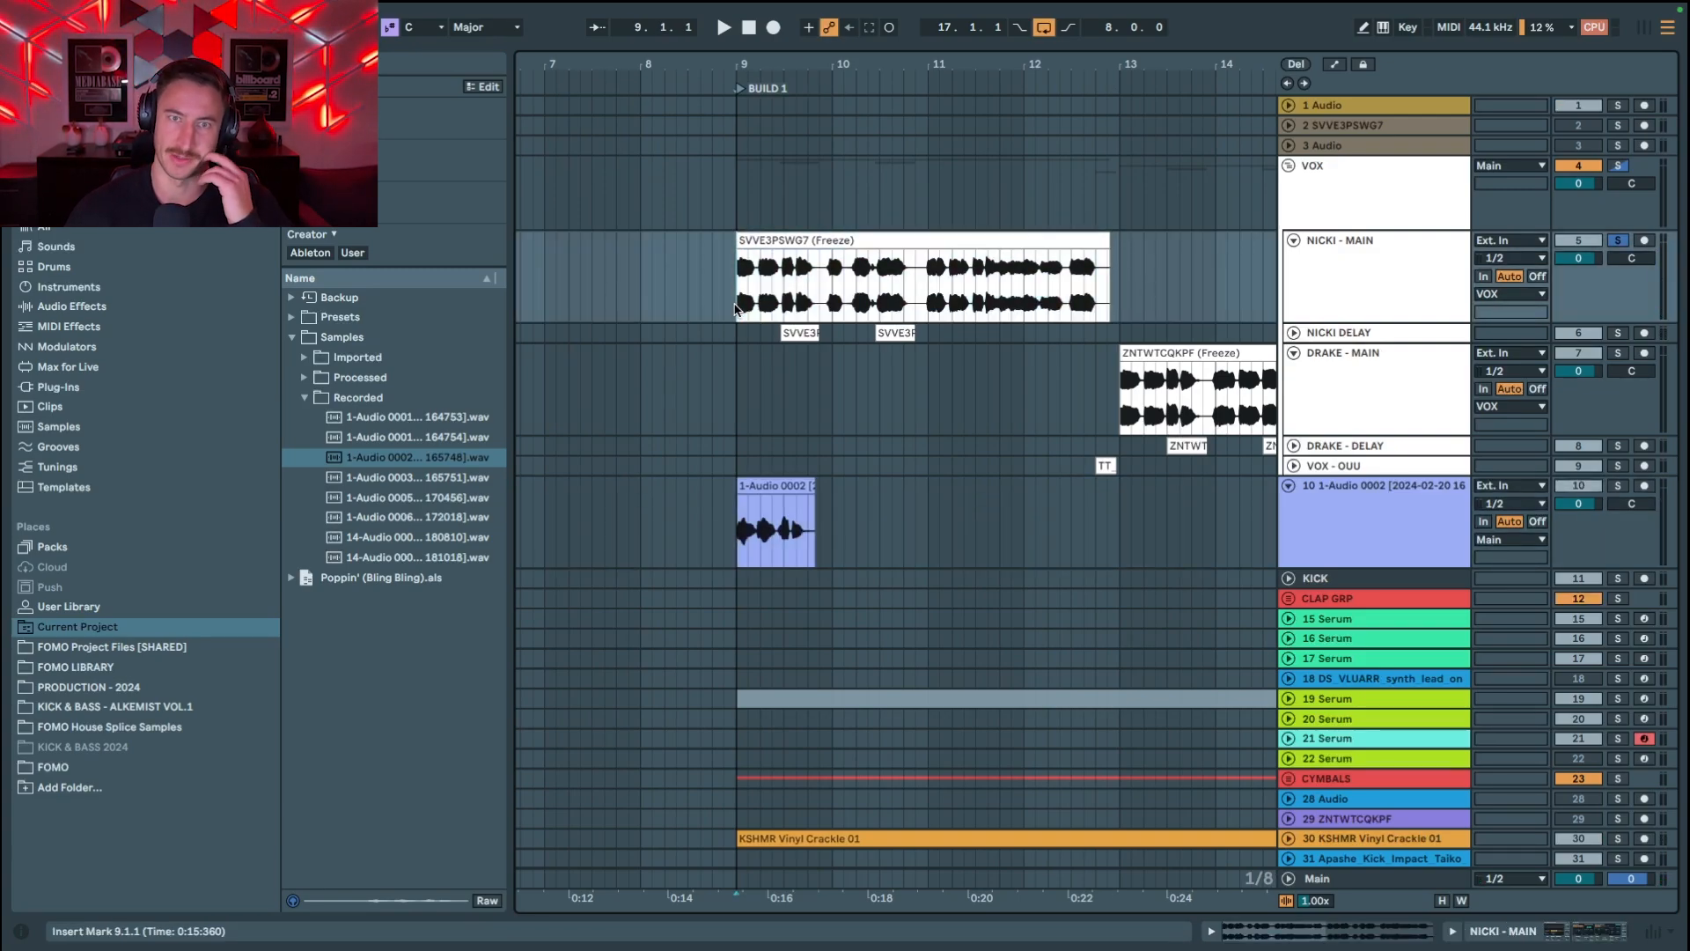
left_click_drag(736, 308, 1122, 307)
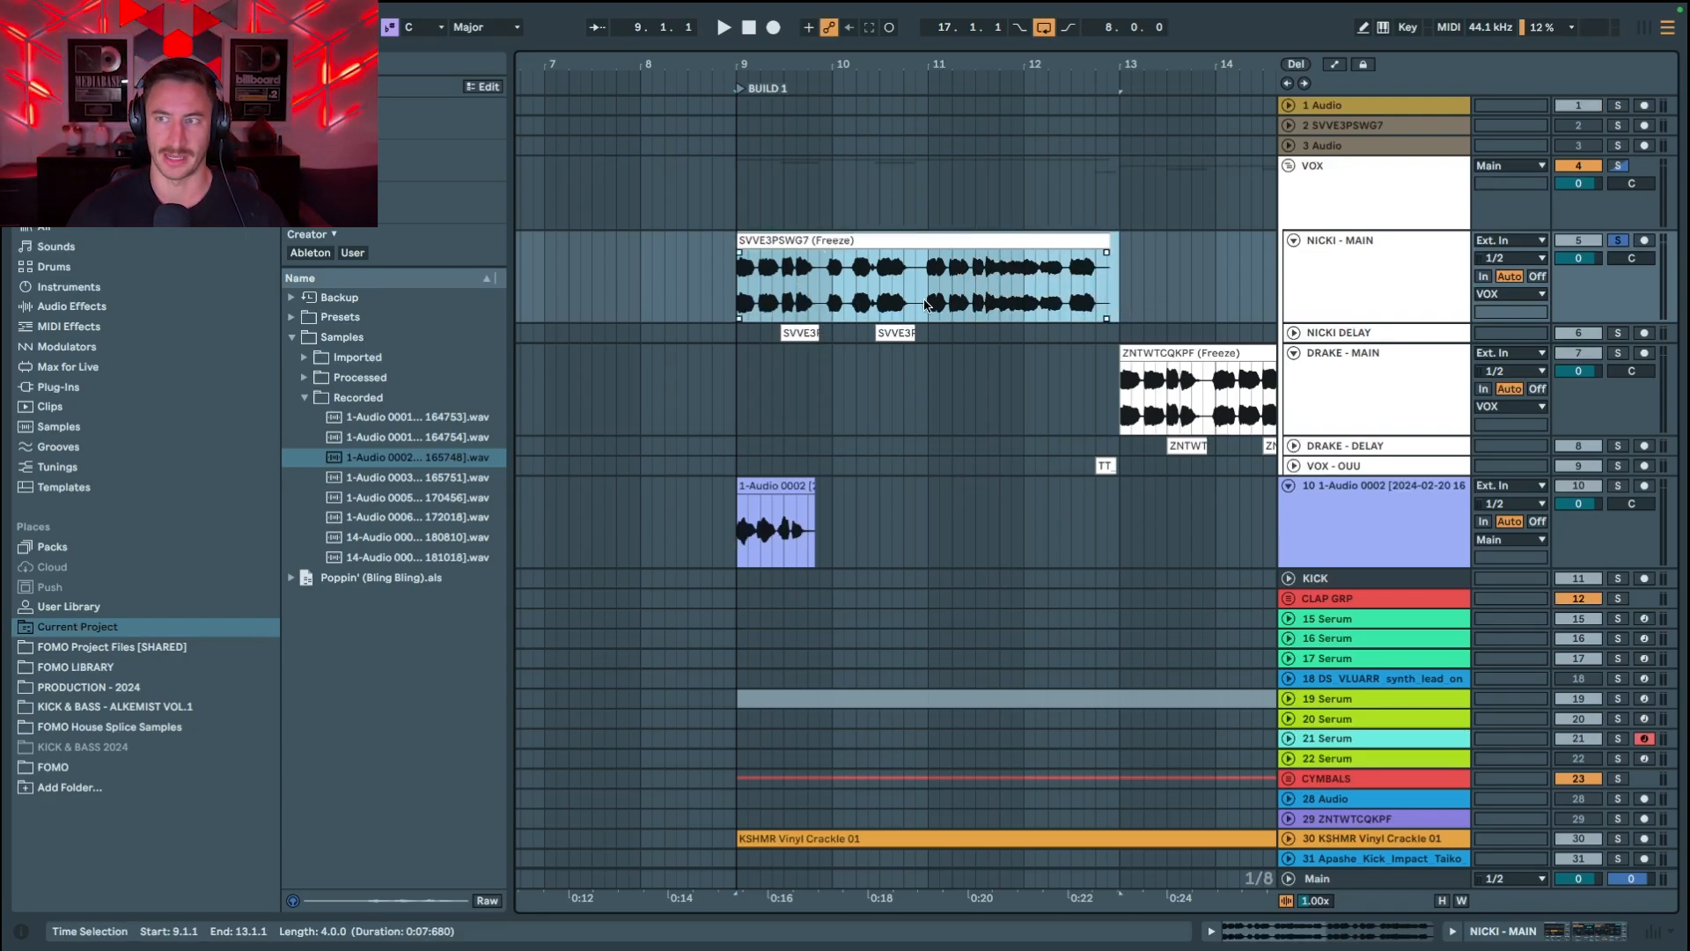
Step: Delete the 1-Audio 0002 vocal clip from the arrangement and select its emptied audio track
left_click(776, 484)
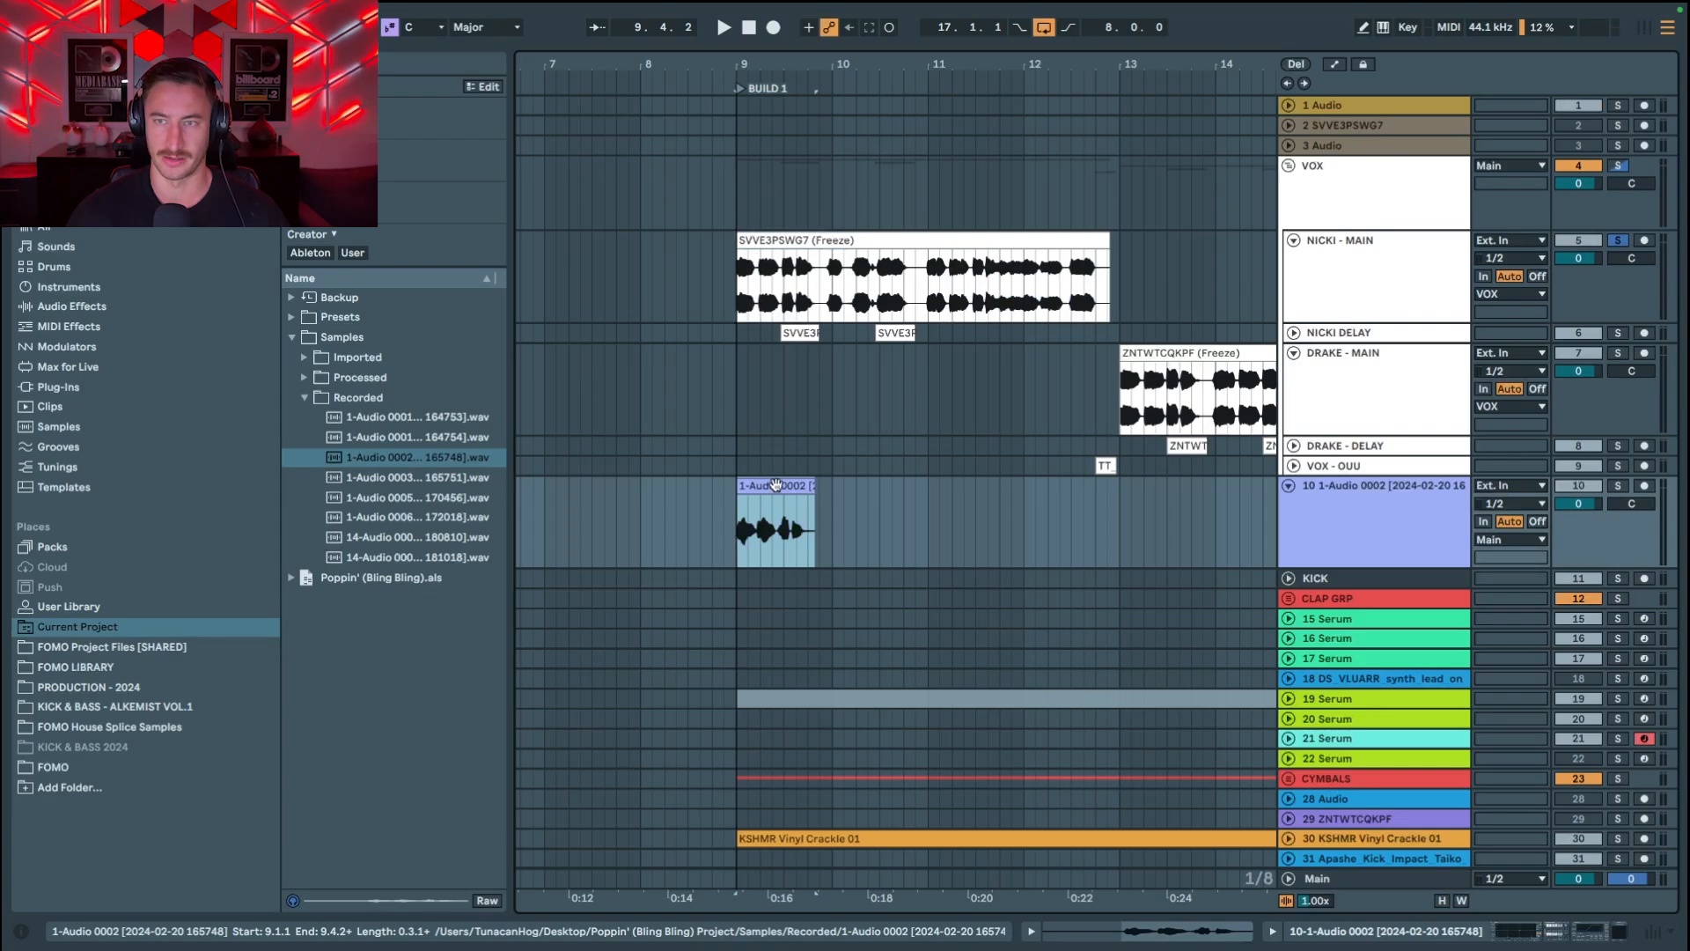
key("Delete")
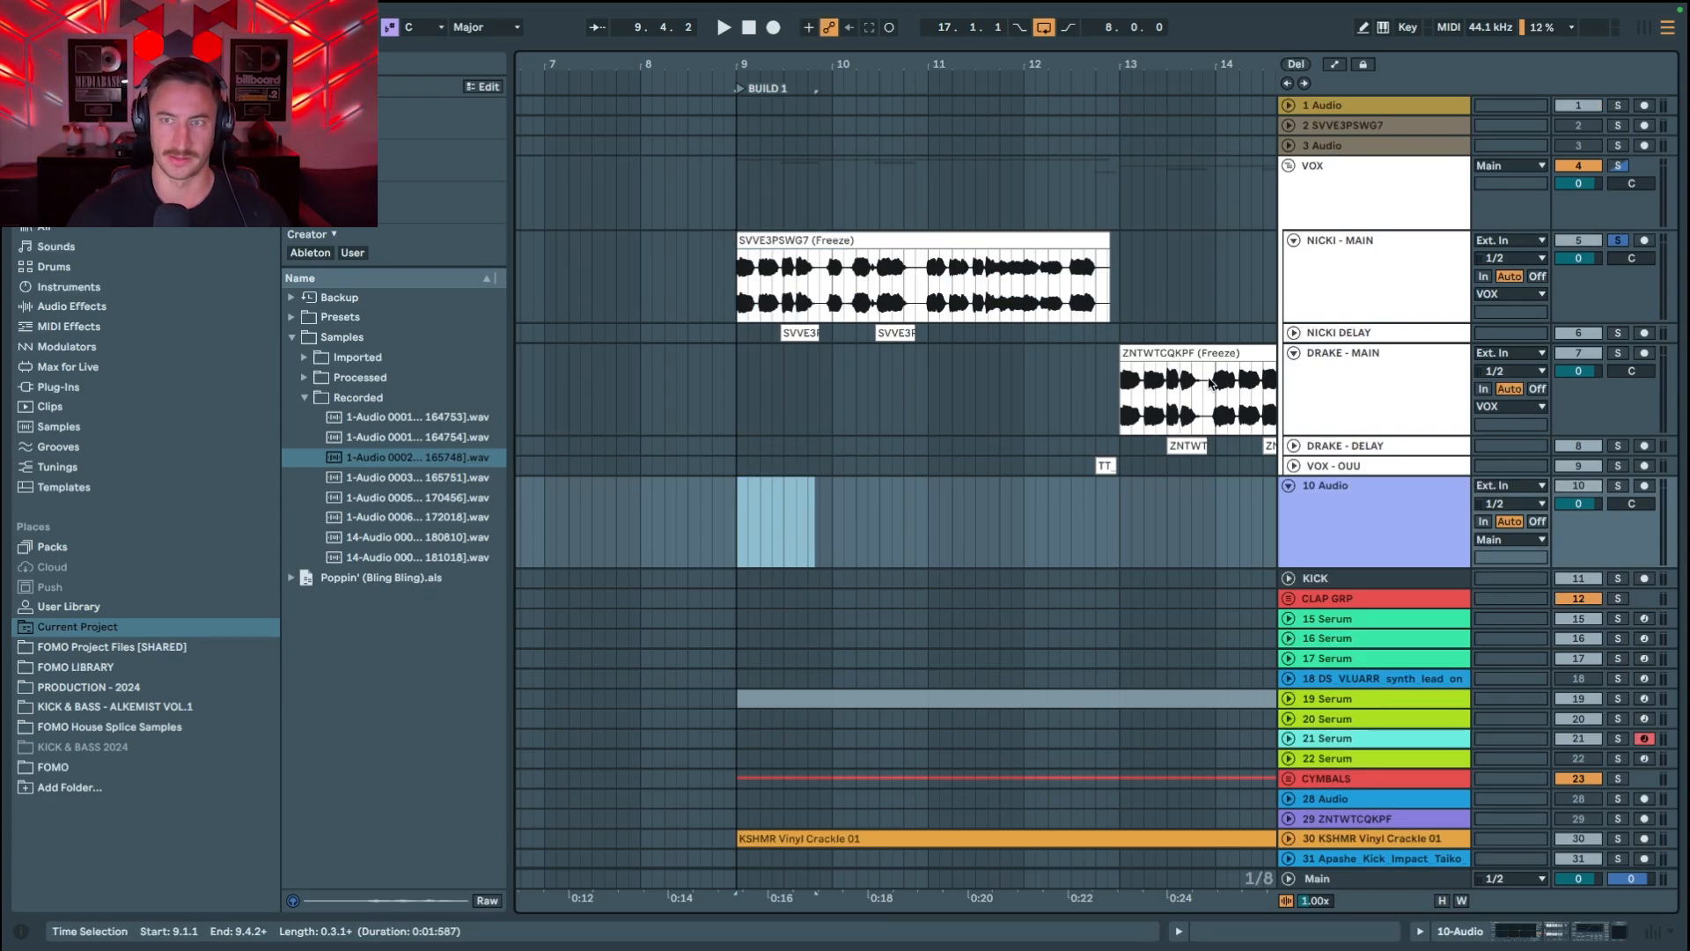
left_click(1380, 496)
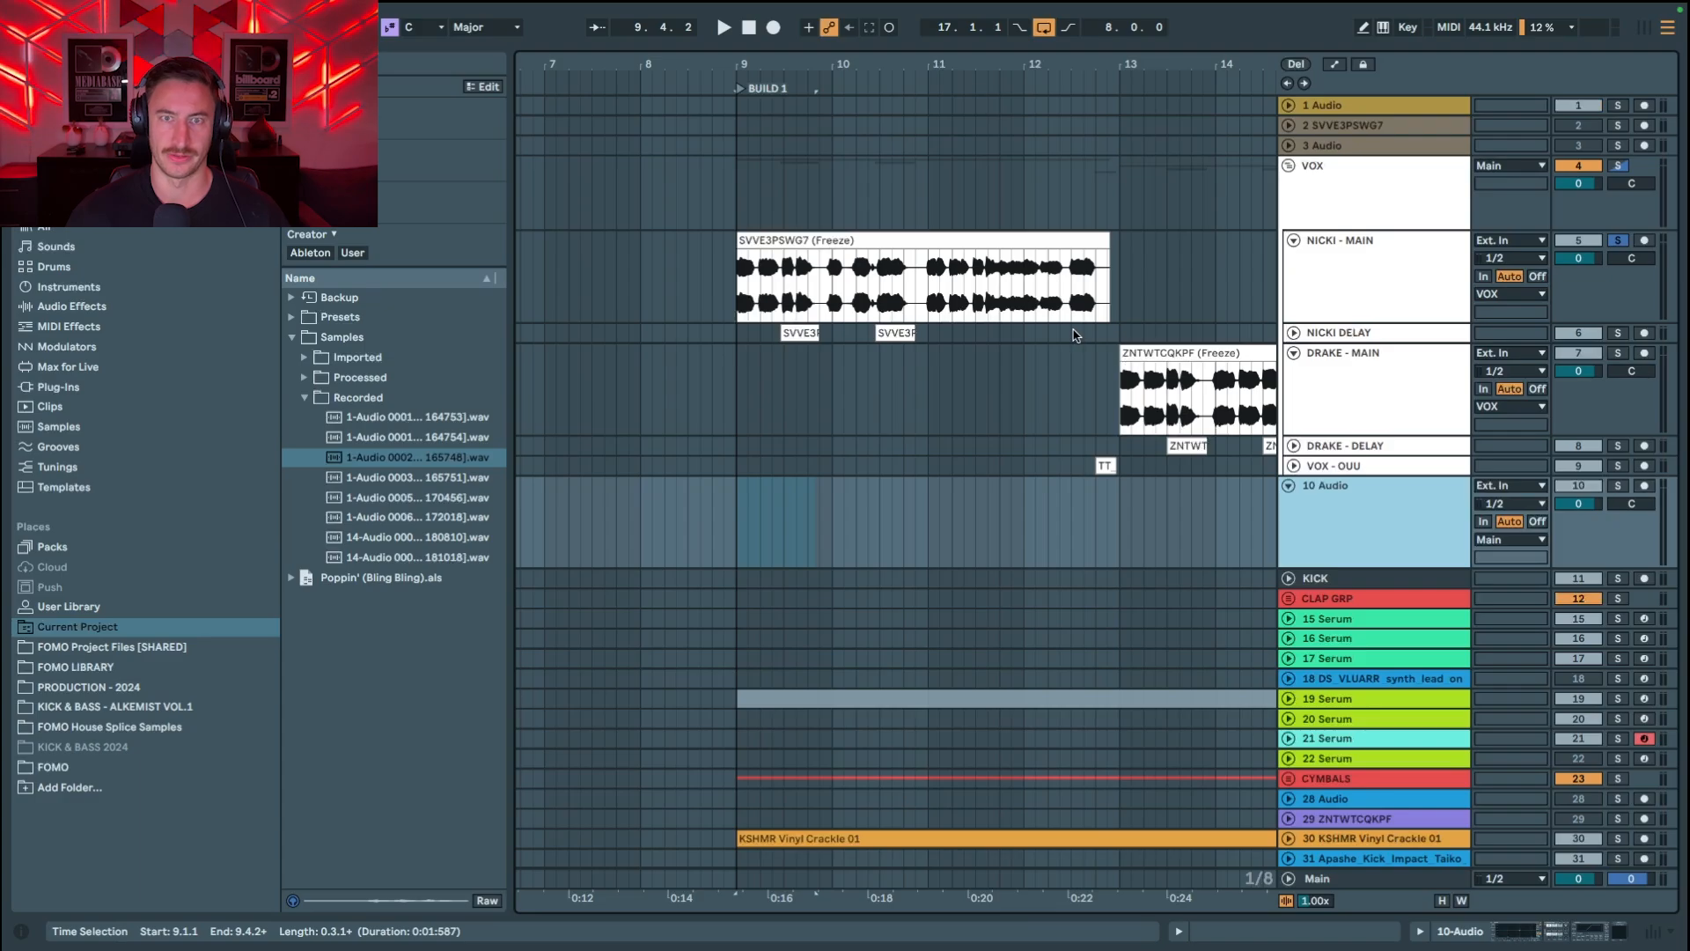
Step: Switch to the Lalals page in the browser, browse its AI Voices gallery, and pick the Drake voice
key("ctrl+Right")
left_click(1468, 81)
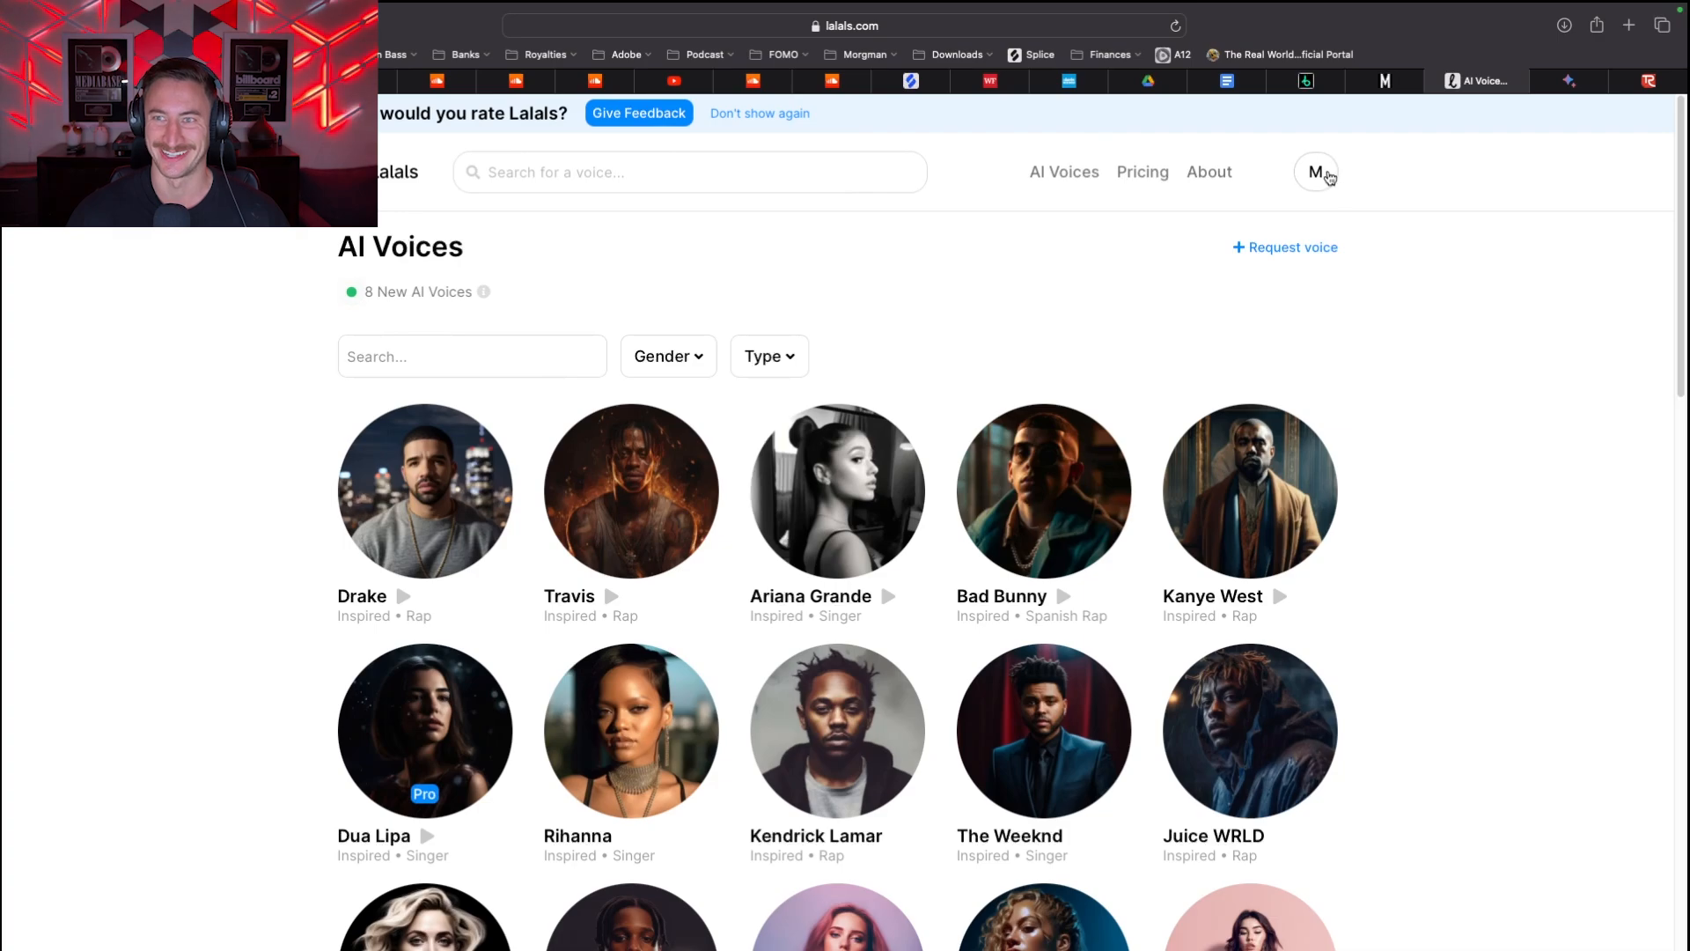
left_click(1328, 176)
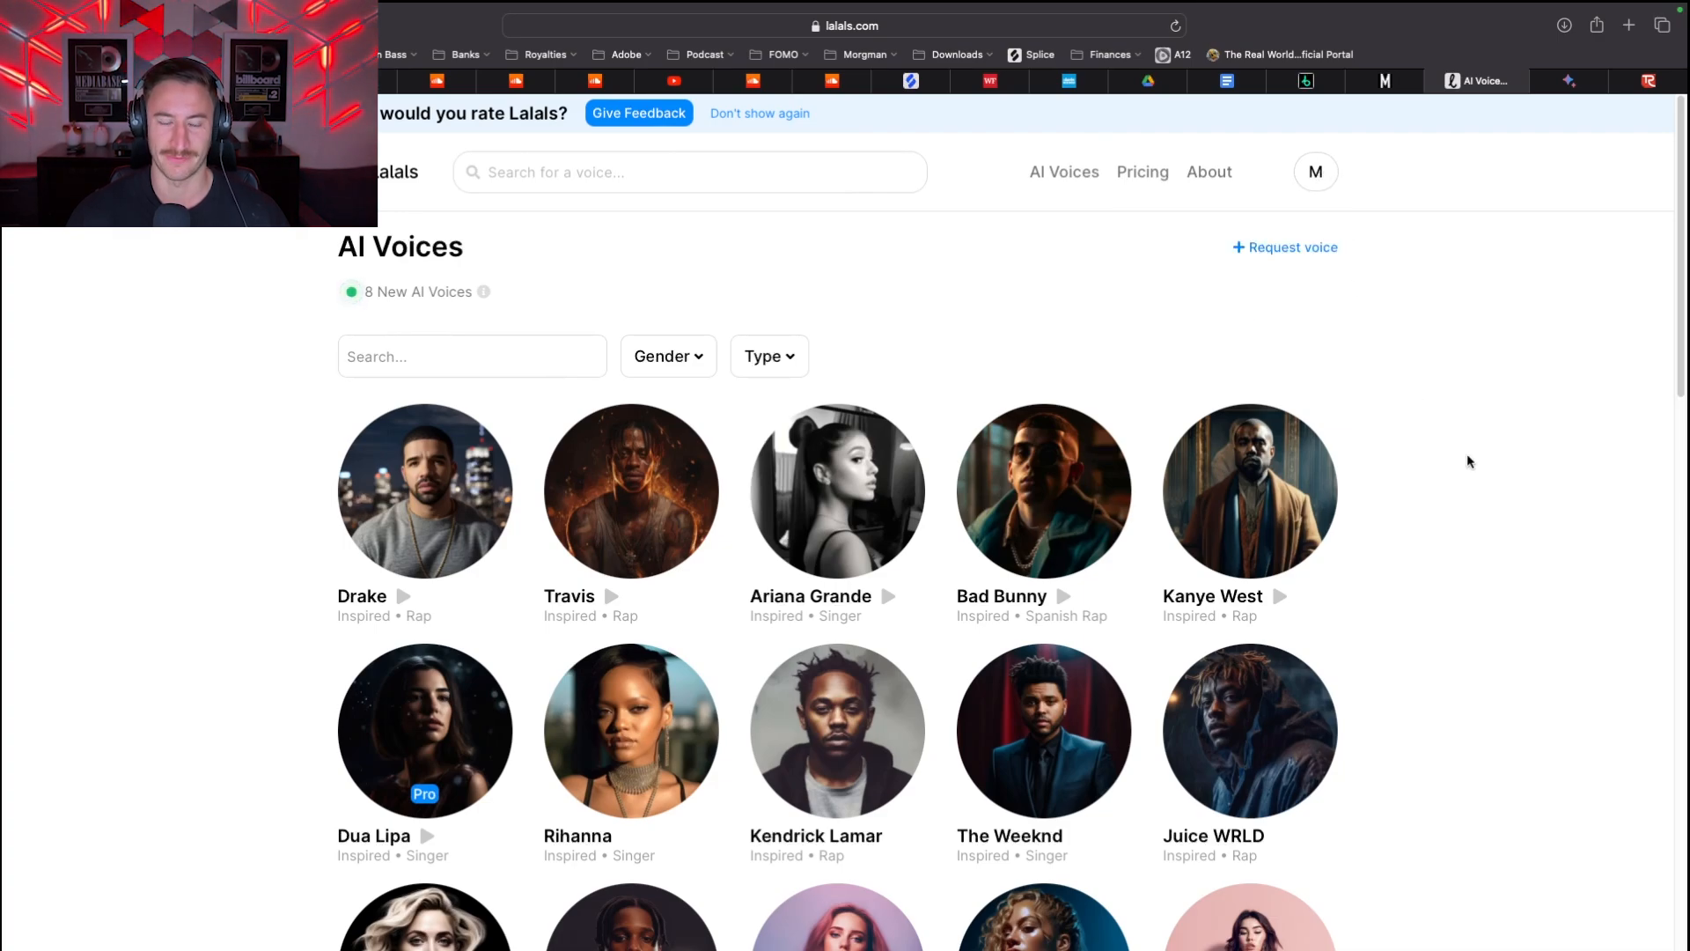
scroll(1467, 460, "down", 2)
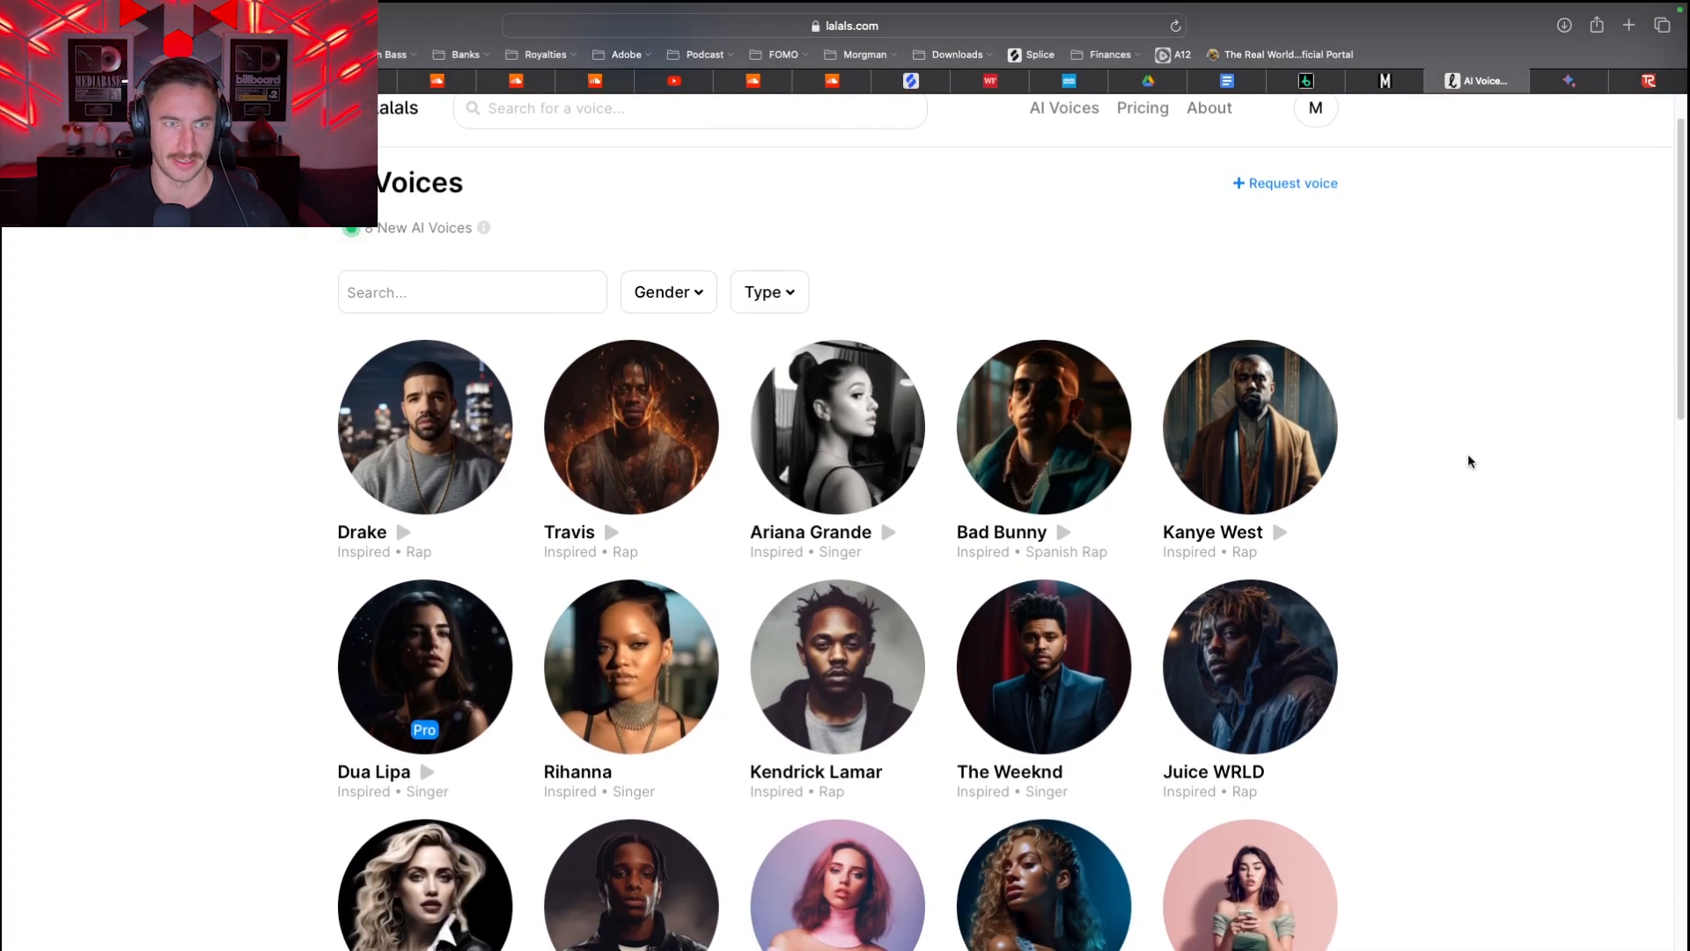
scroll(1468, 459, "down", 1)
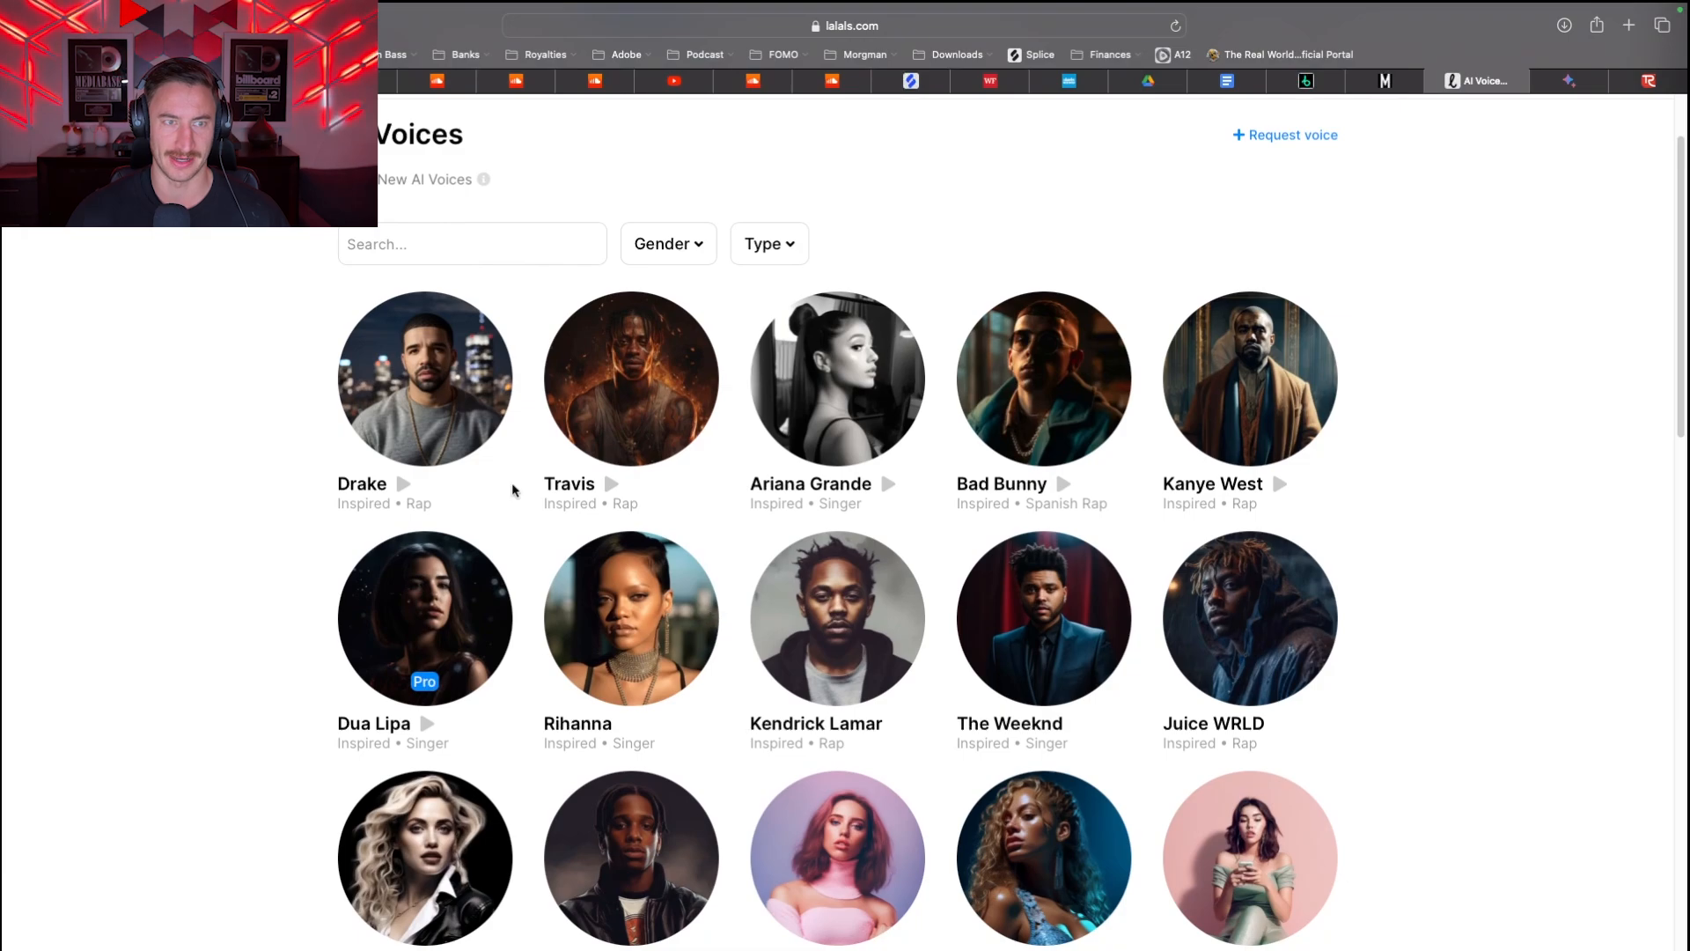
left_click(457, 417)
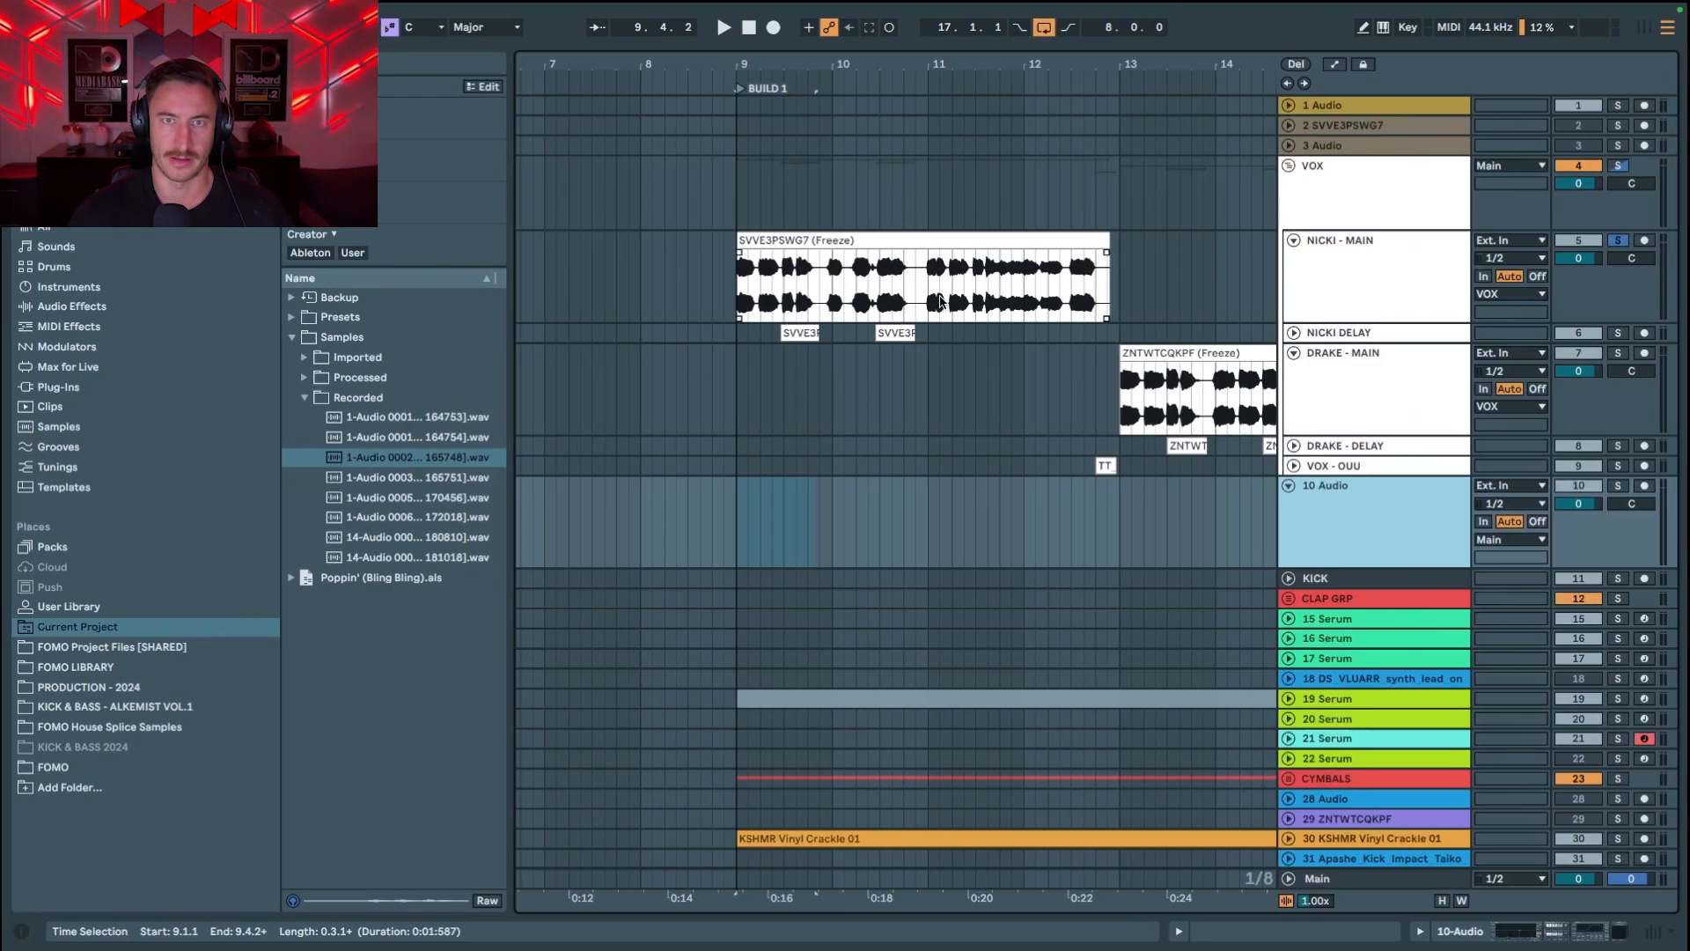
Step: Switch to Ableton Live and compare the NICKI - MAIN vocal clip with the DRAKE - MAIN clip in BUILD 1
left_click_drag(895, 58, 895, 27)
scroll(962, 200, "right", 3)
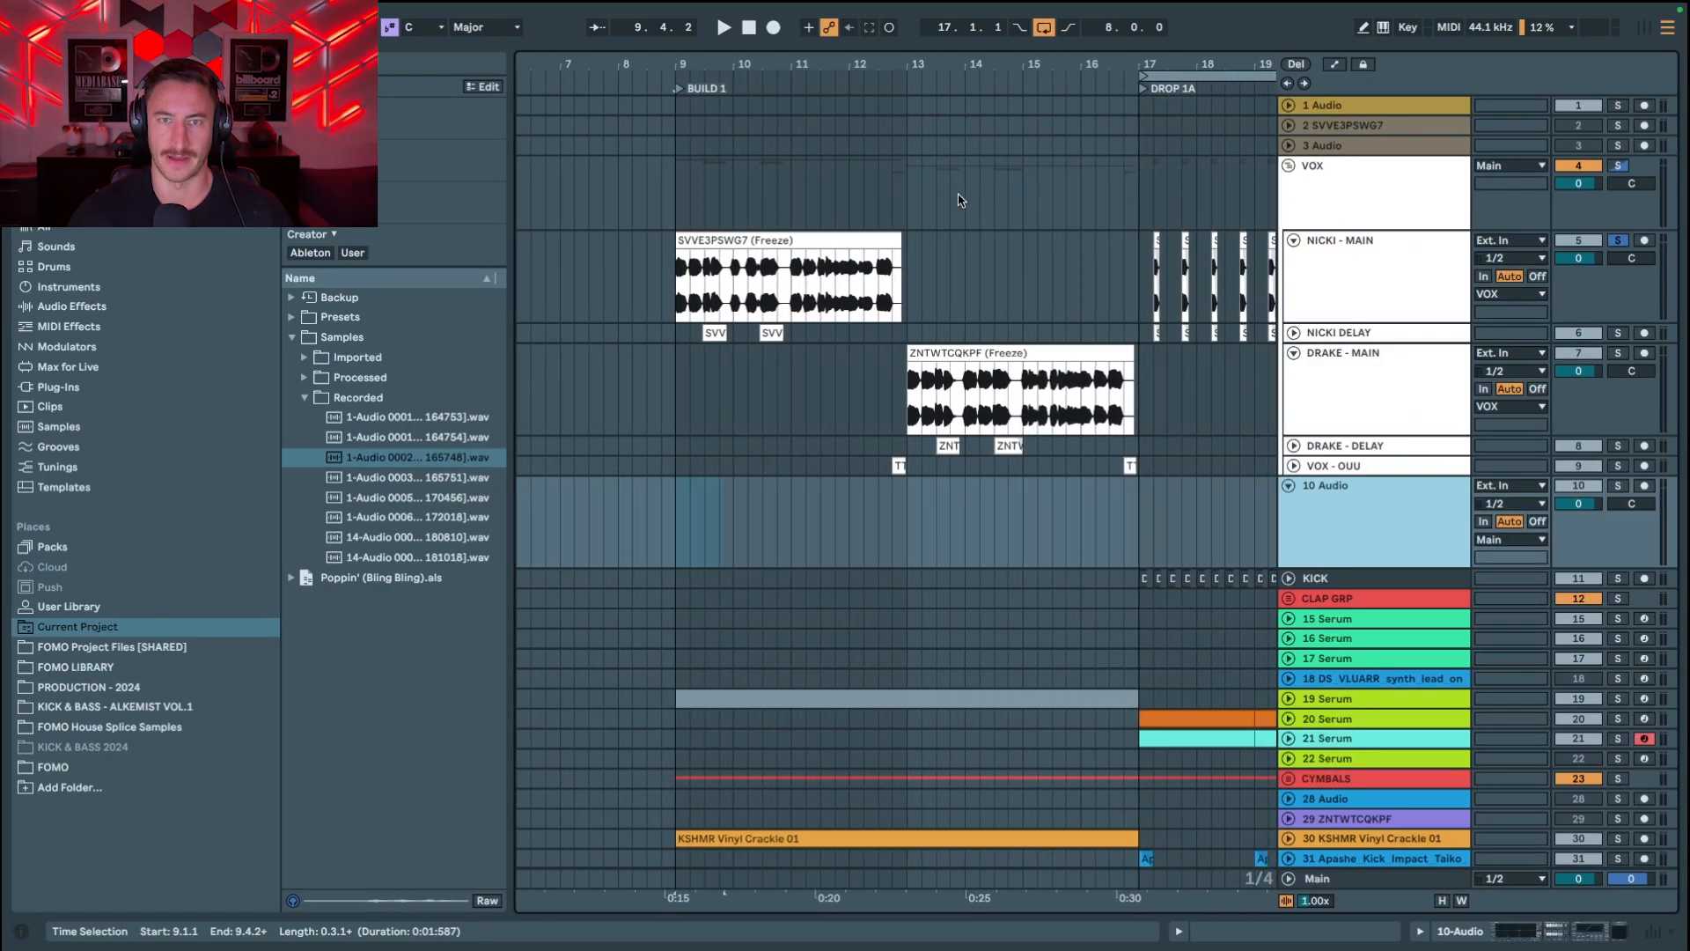
left_click(716, 244)
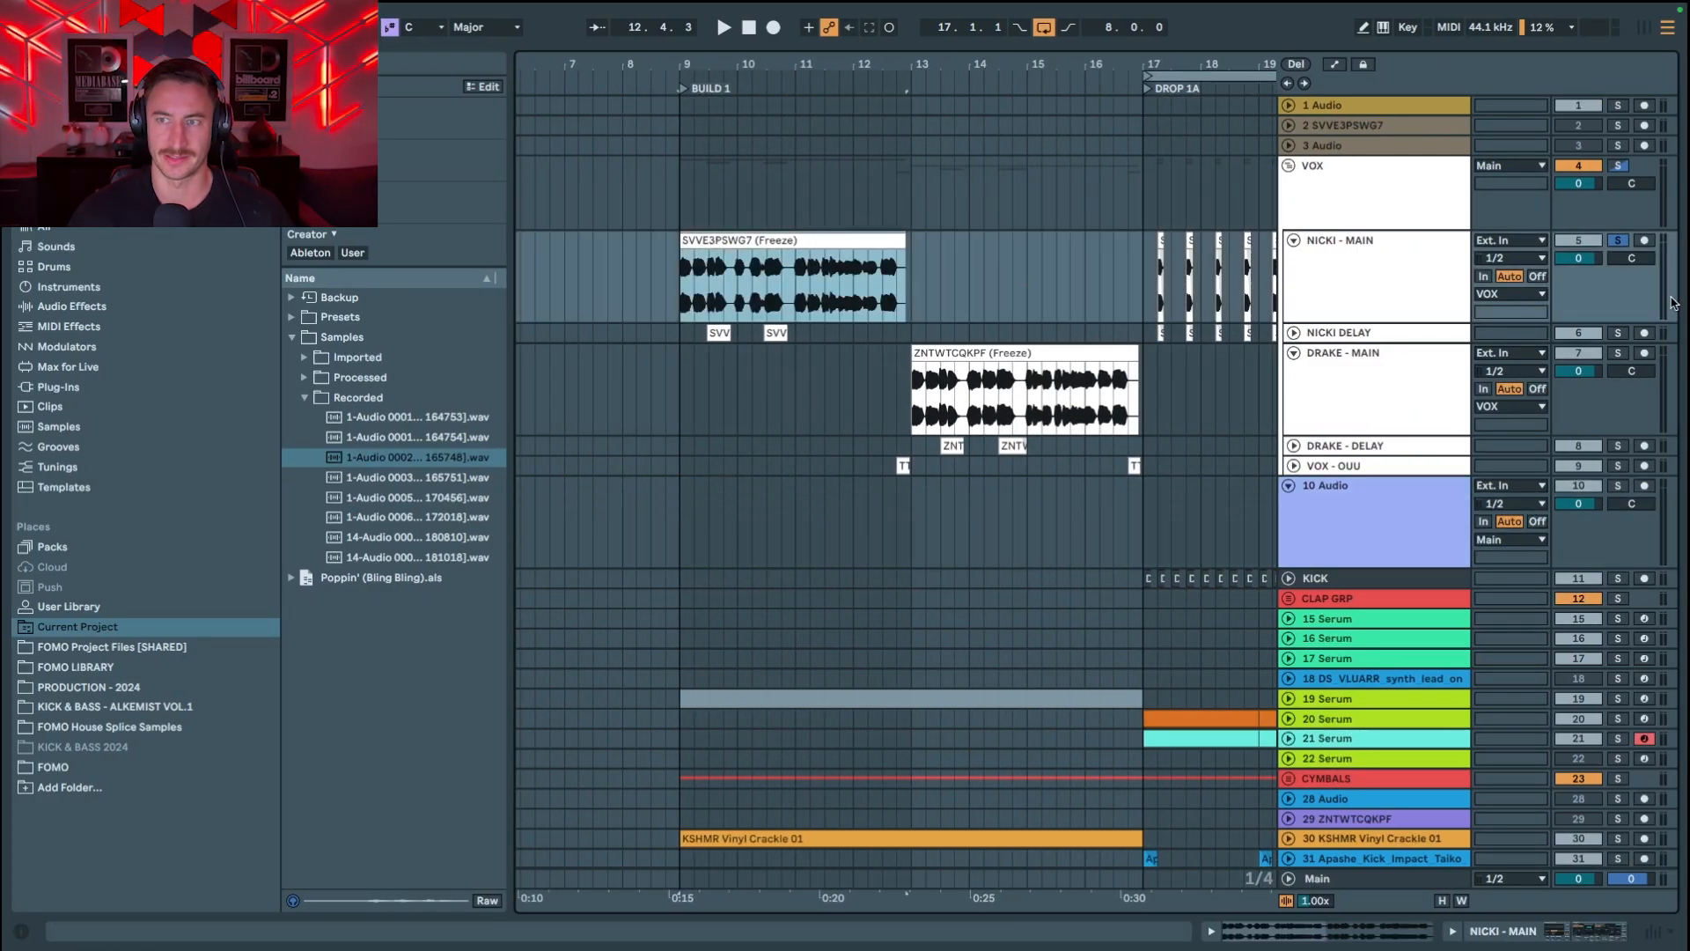
left_click(1025, 357)
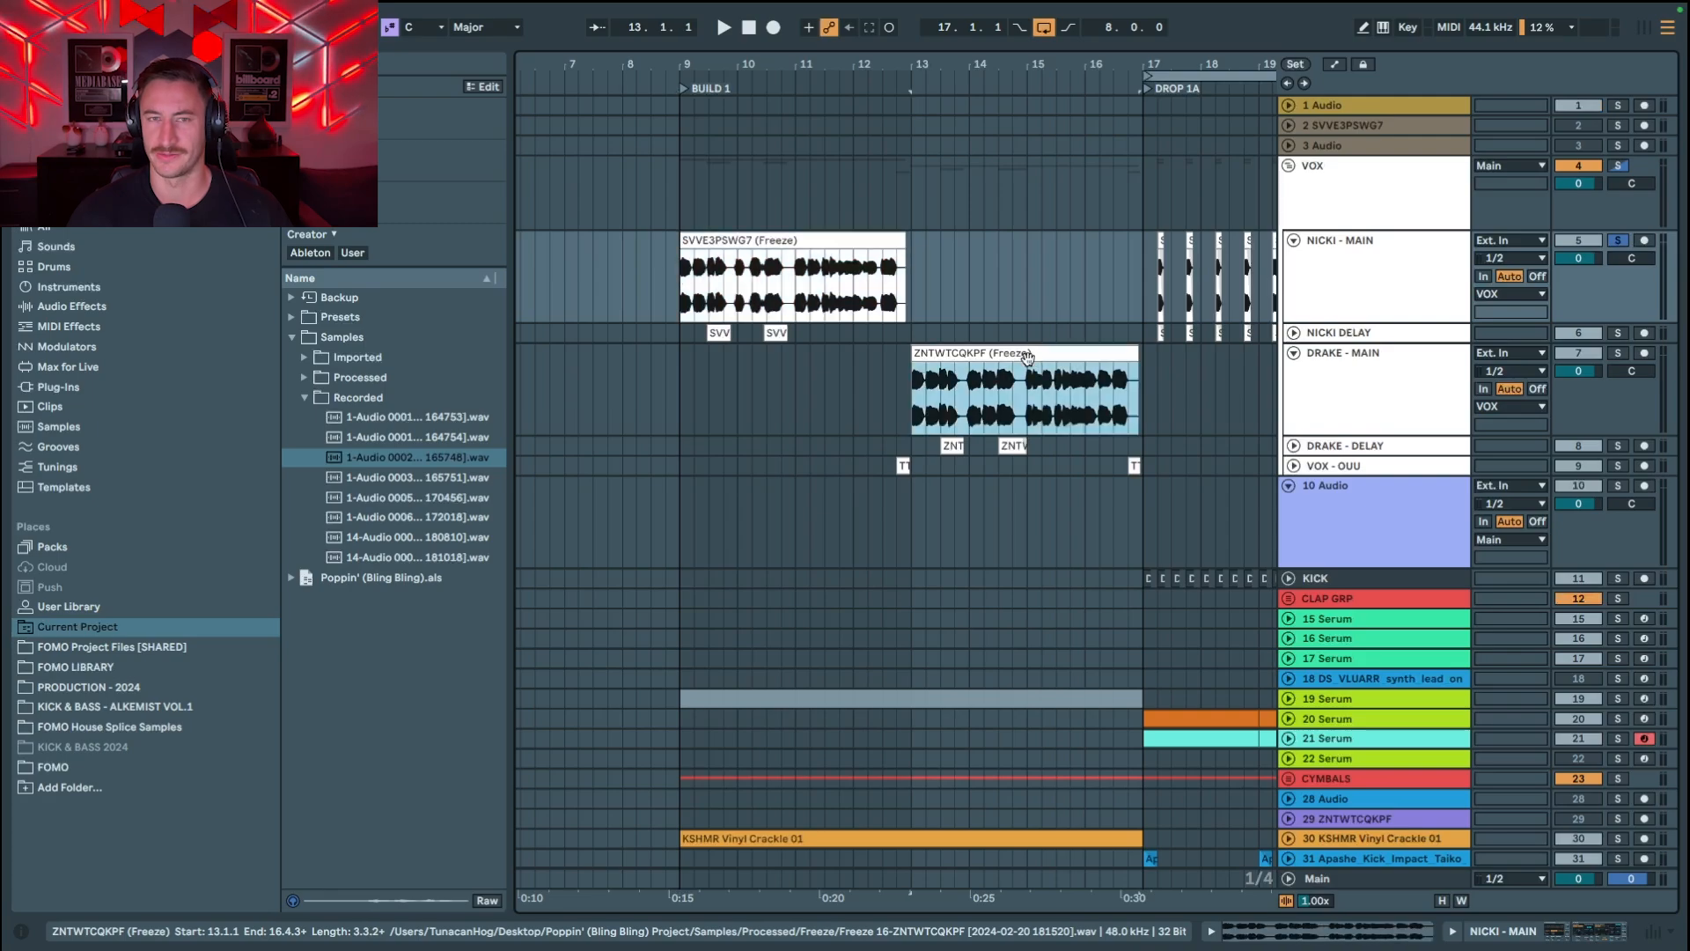
left_click(797, 261)
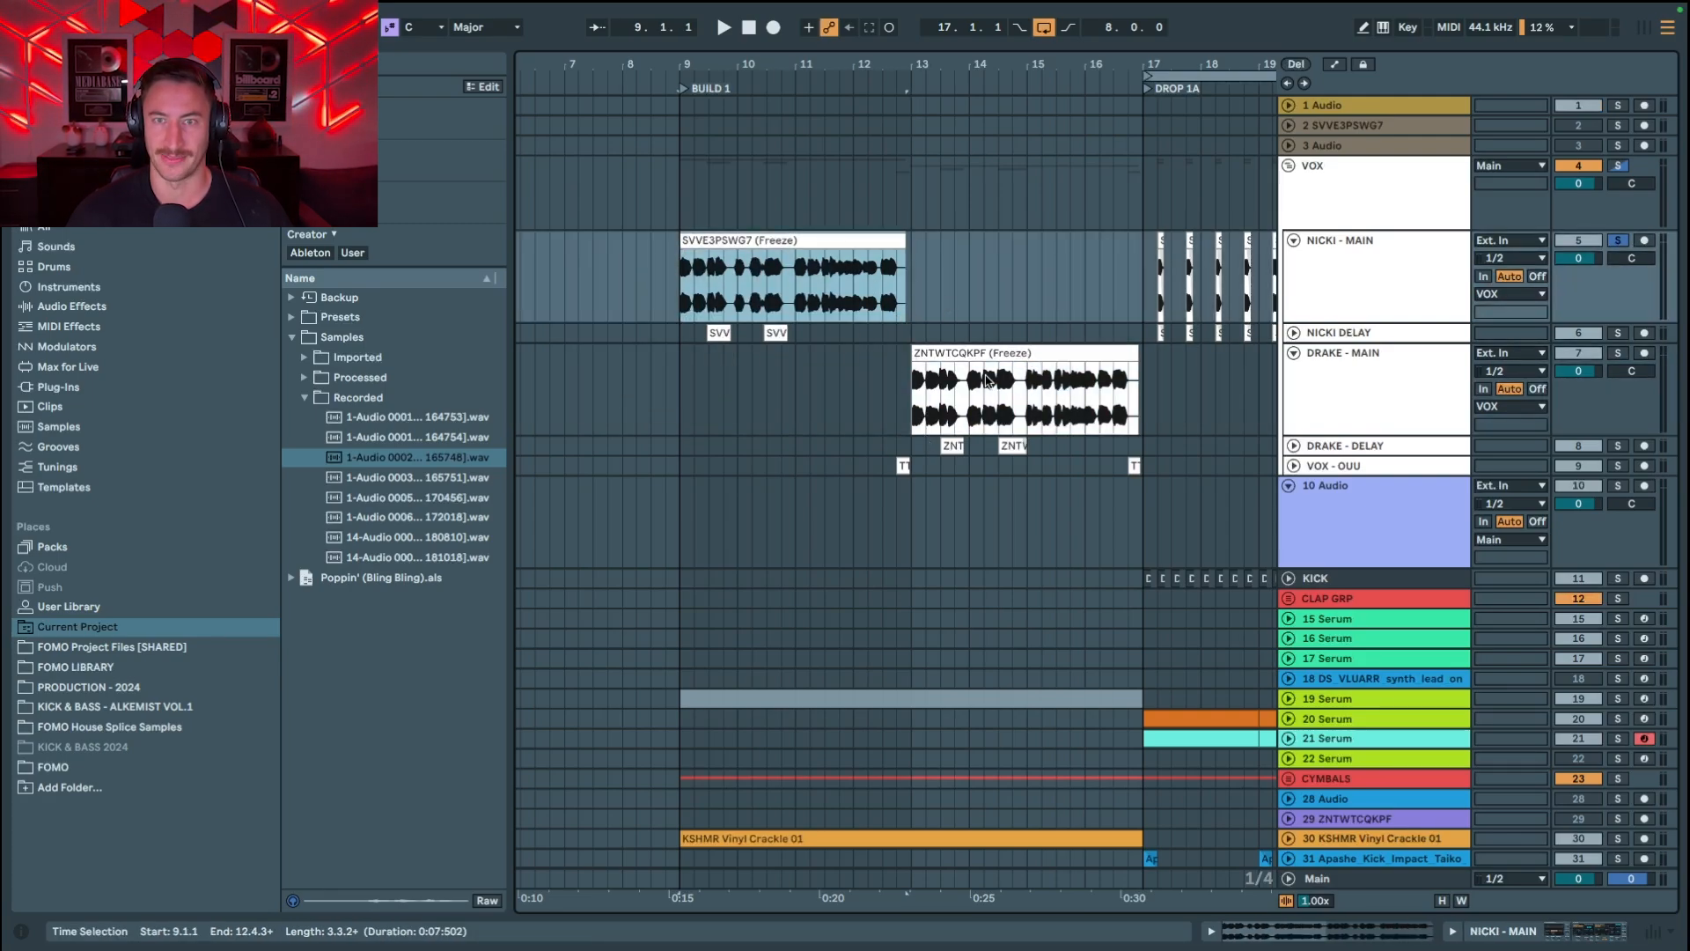
left_click(1025, 356)
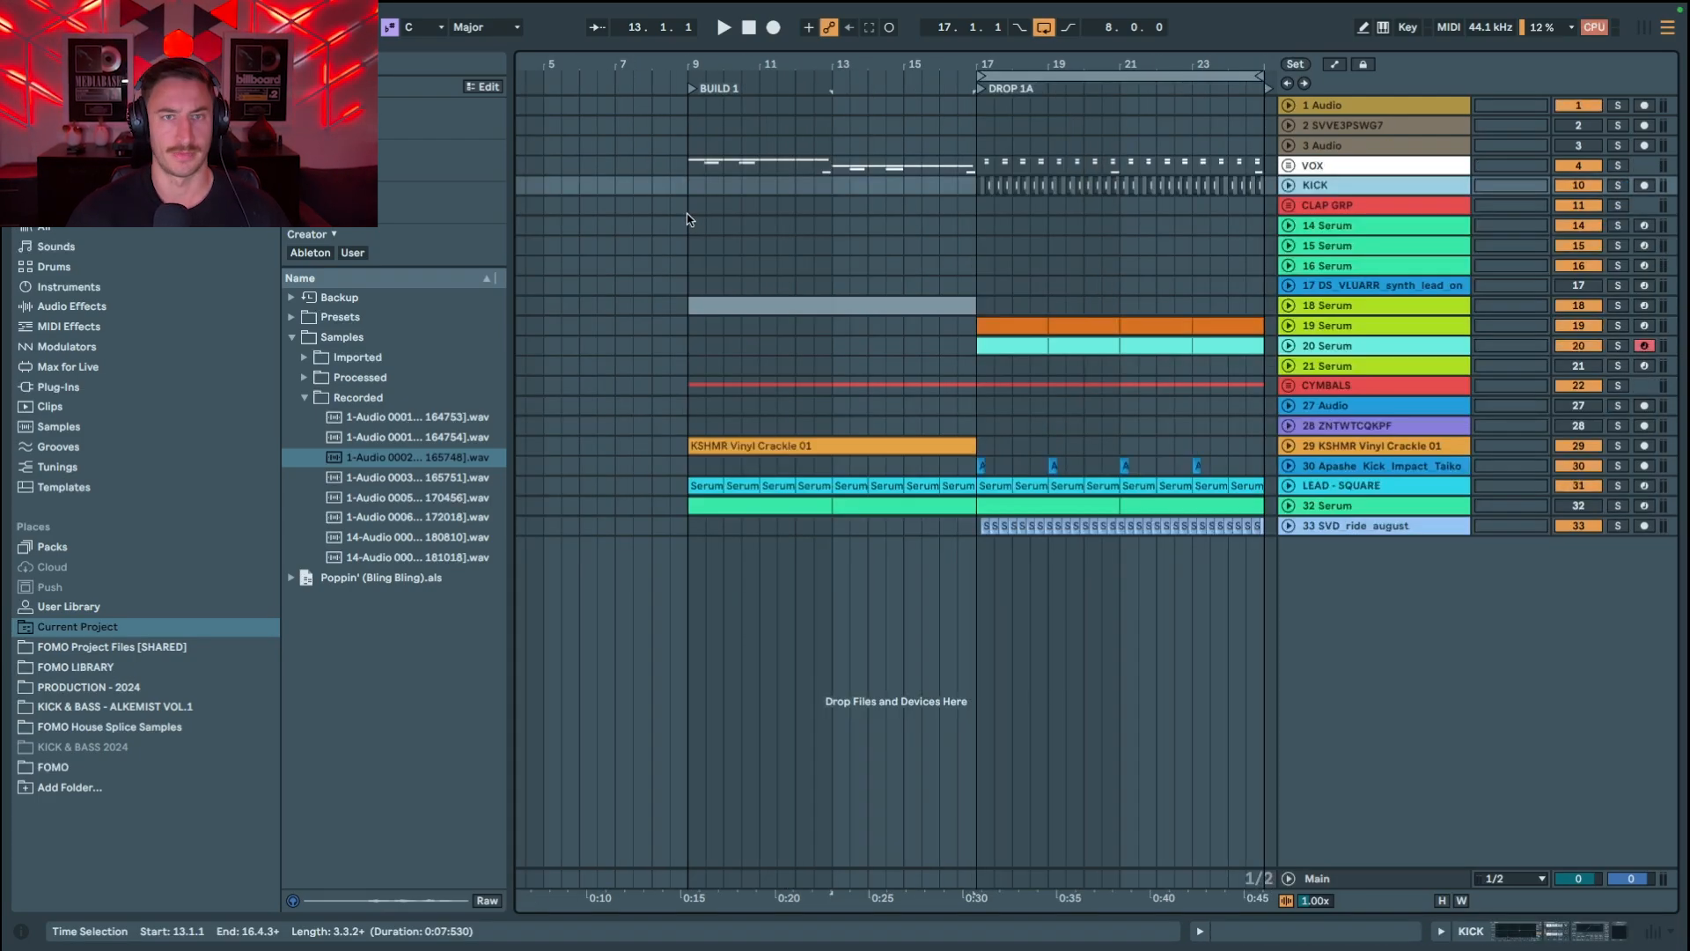
Step: Set the insert mark at 9.1.1, play the arrangement from BUILD 1, and widen the grid to 1/2
left_click(690, 226)
left_click(689, 212)
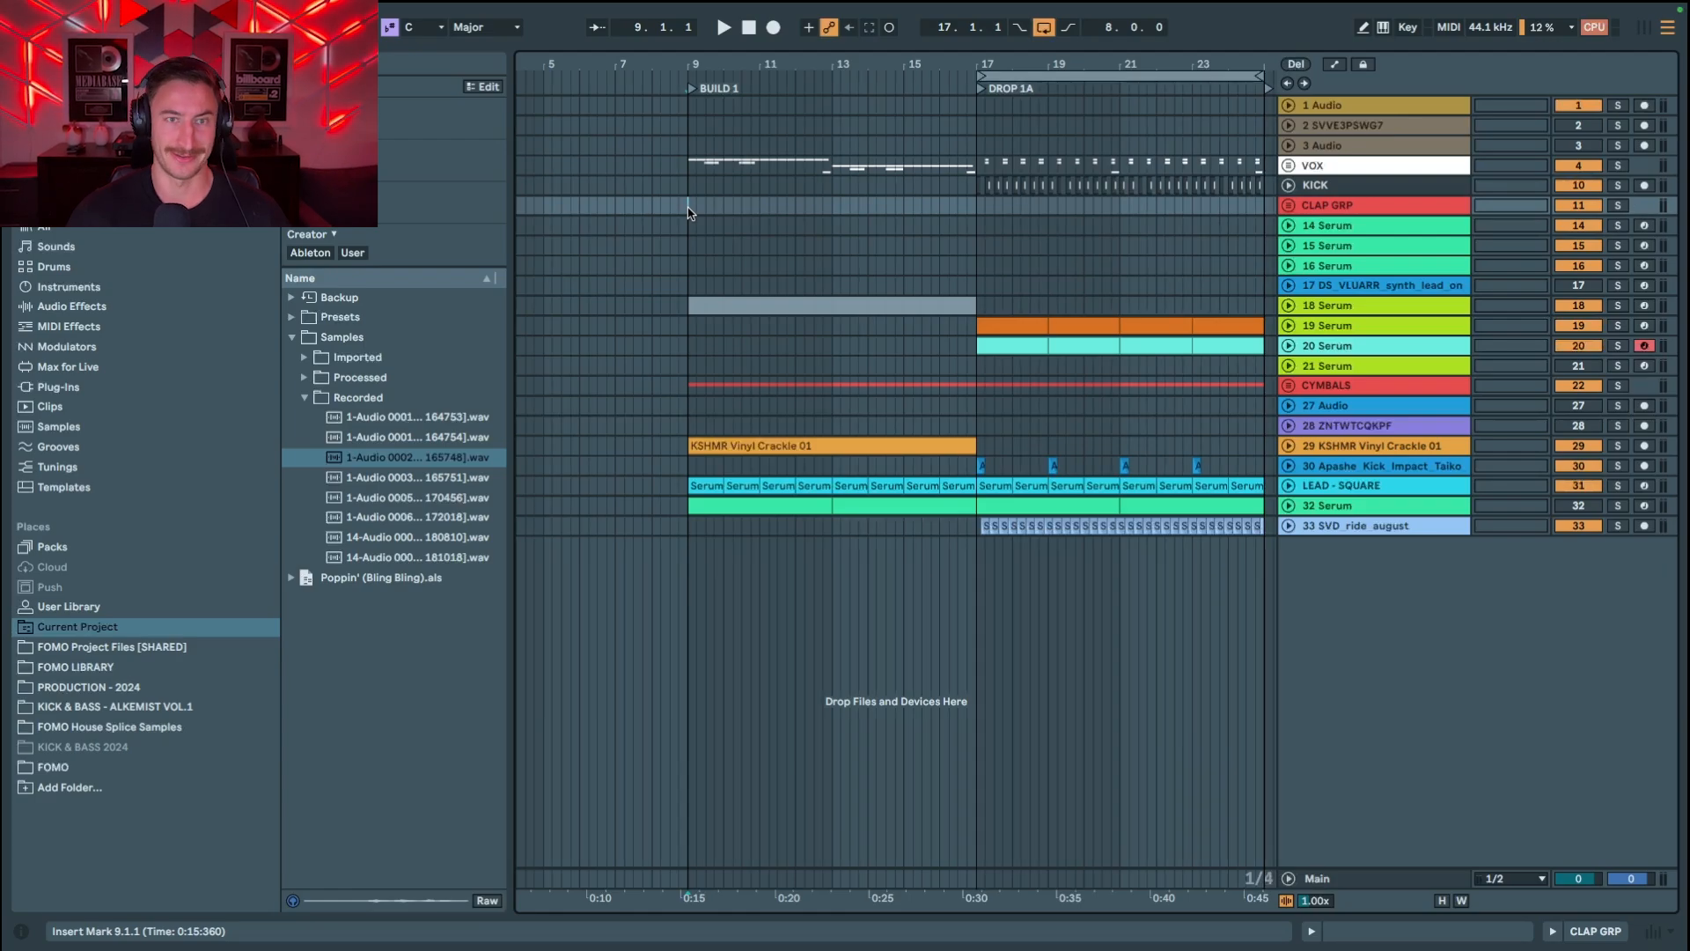
left_click_drag(724, 65, 729, 39)
scroll(788, 193, "right", 2)
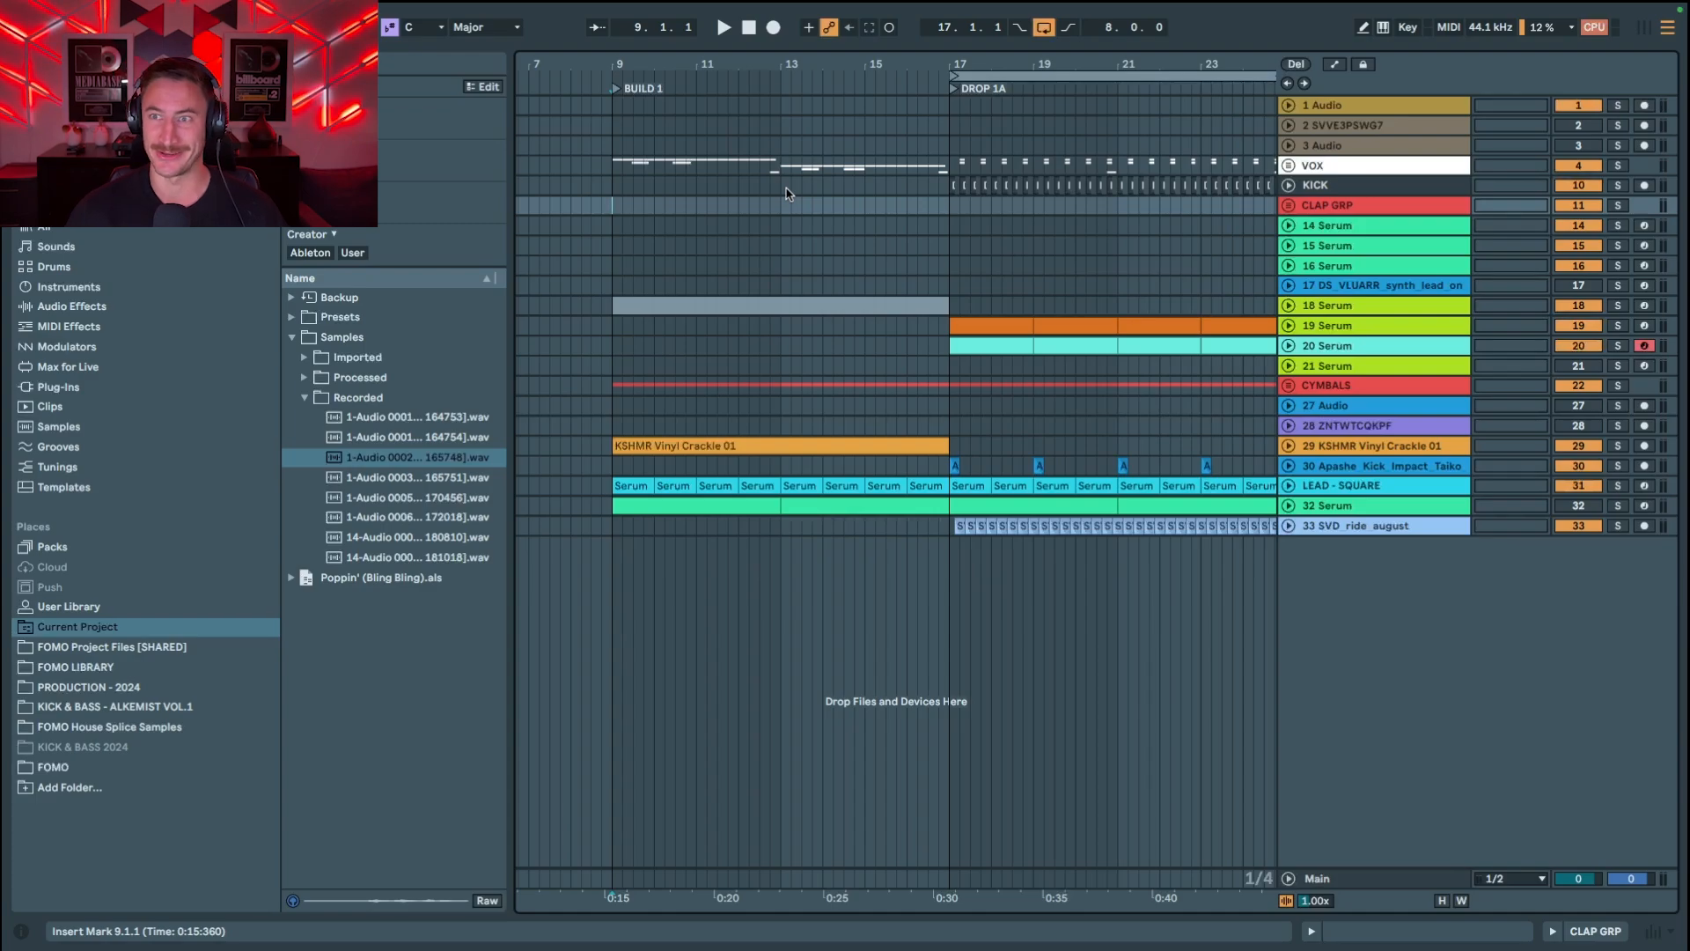
key("space")
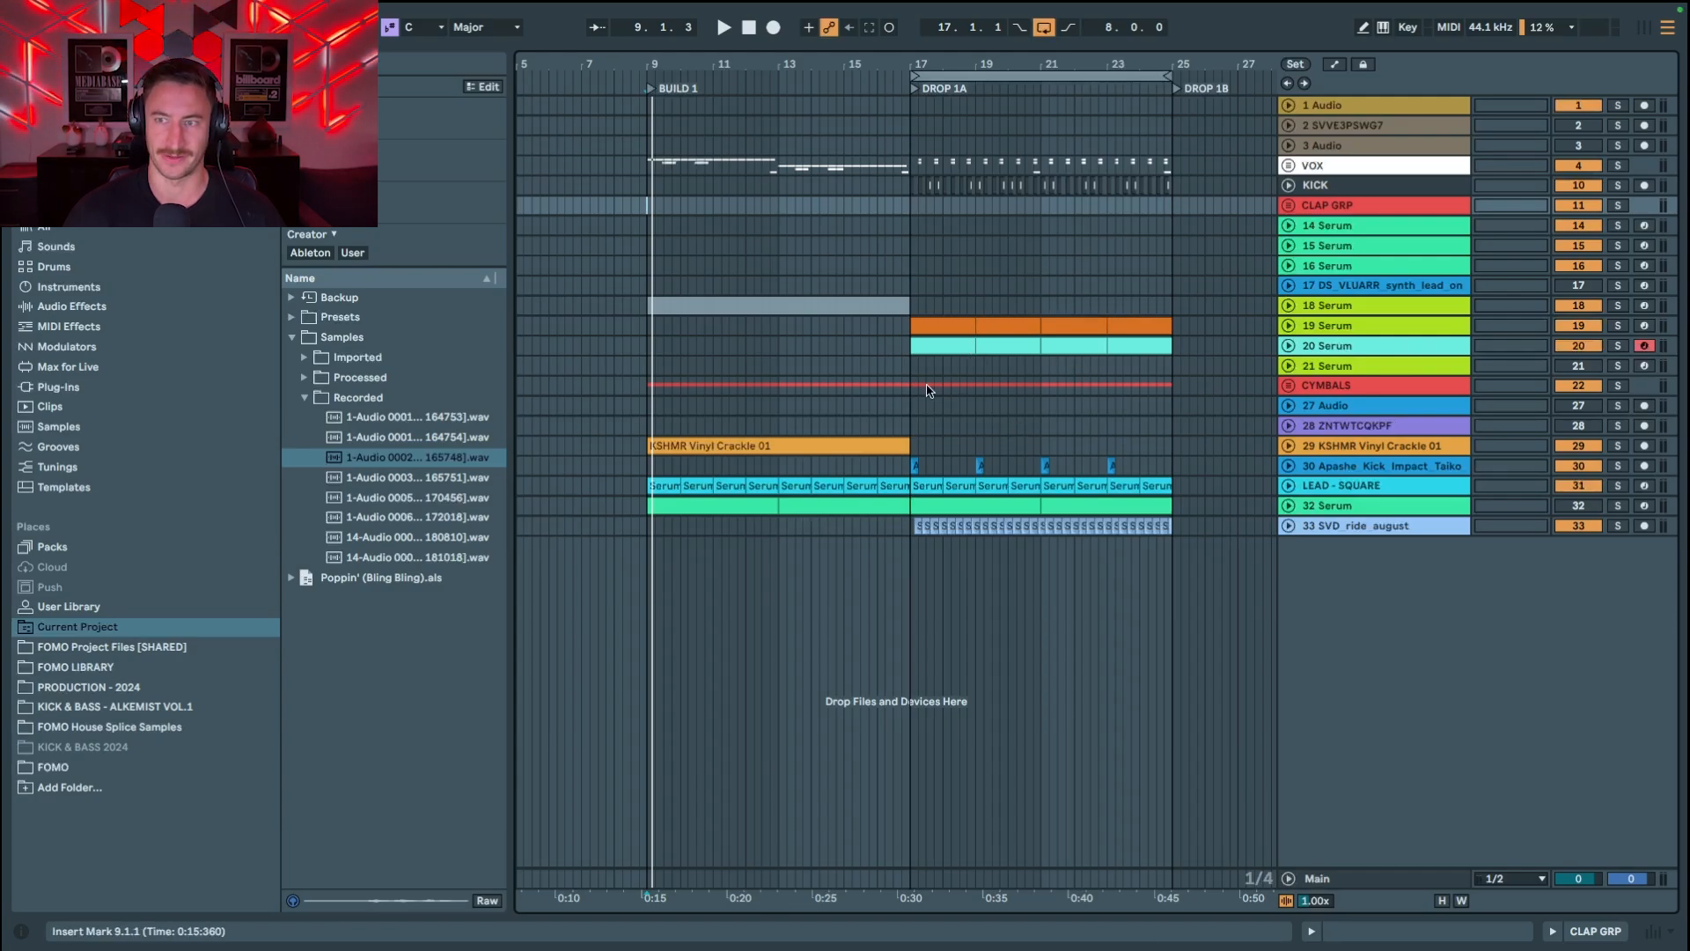
key("ctrl+2")
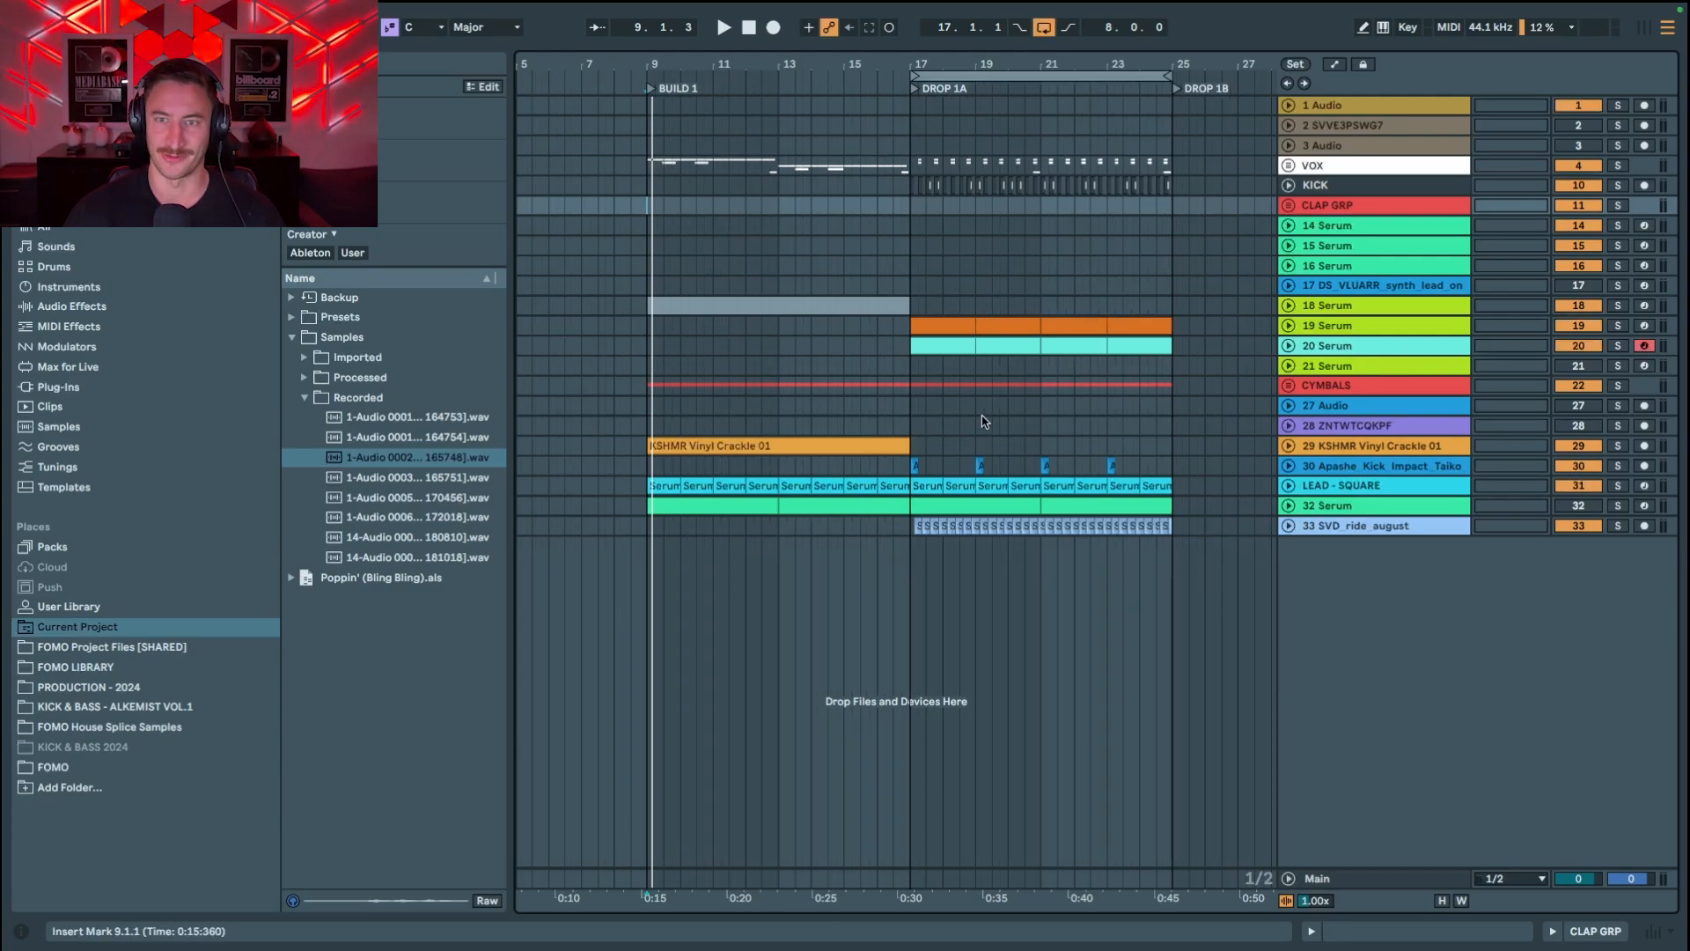
Step: Examine the note pattern of the 32 Serum track, fold it again, and highlight the VOX group from bar 9 to bar 17
left_click(1338, 510)
left_click(1292, 506)
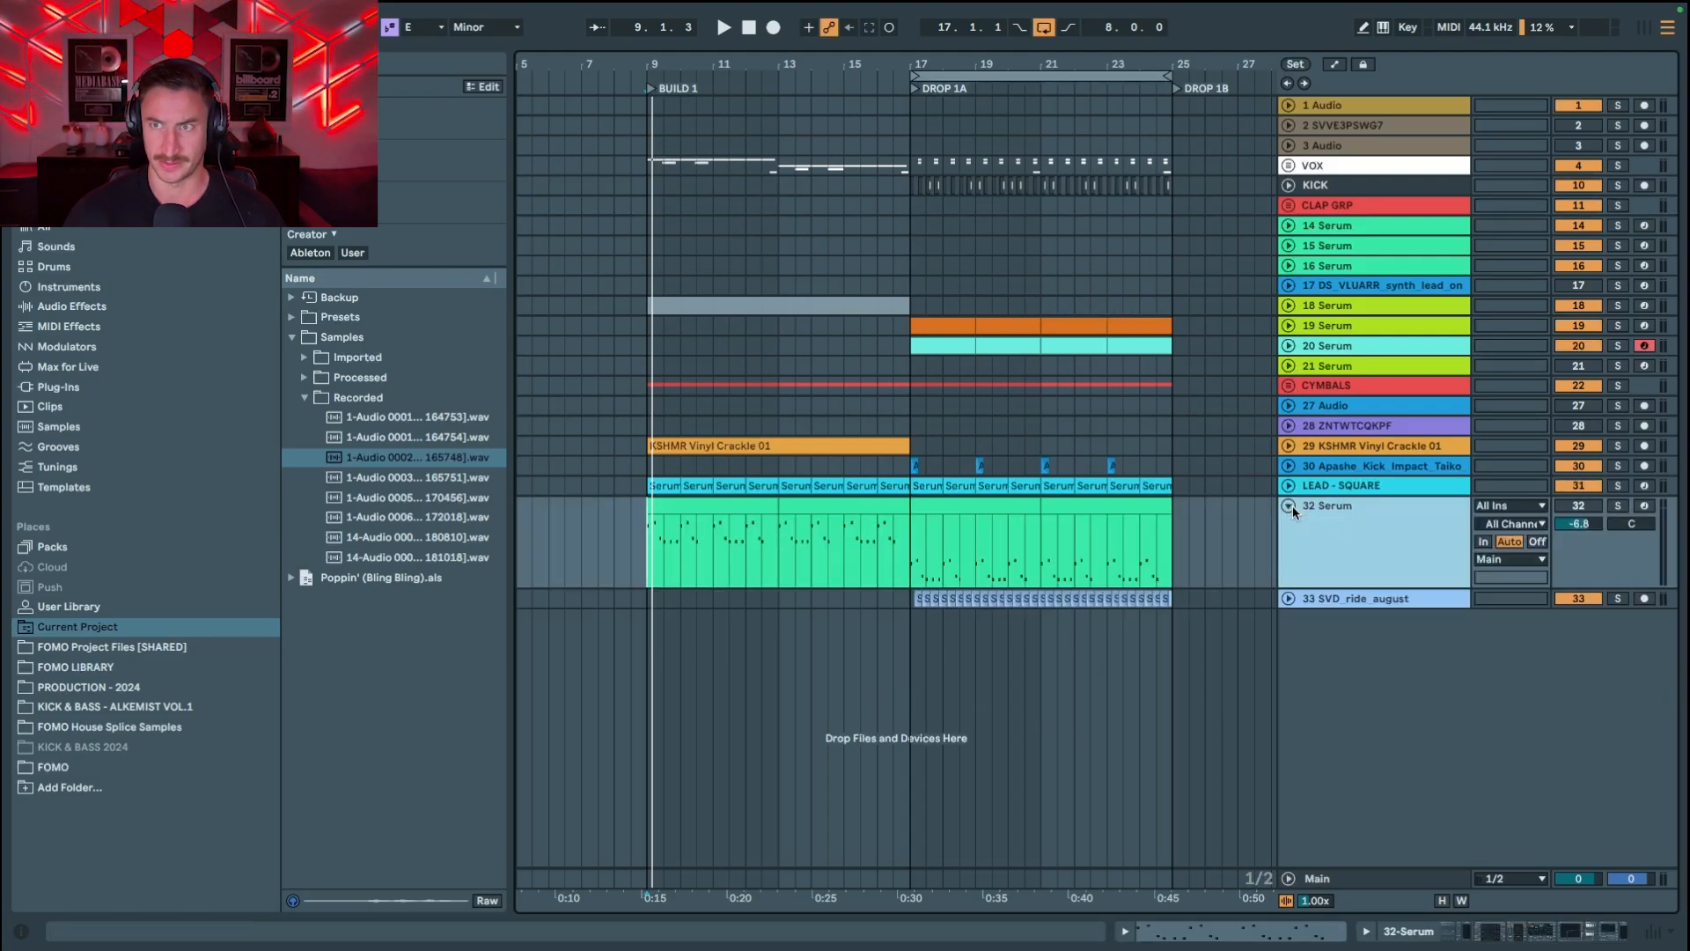
left_click(1292, 506)
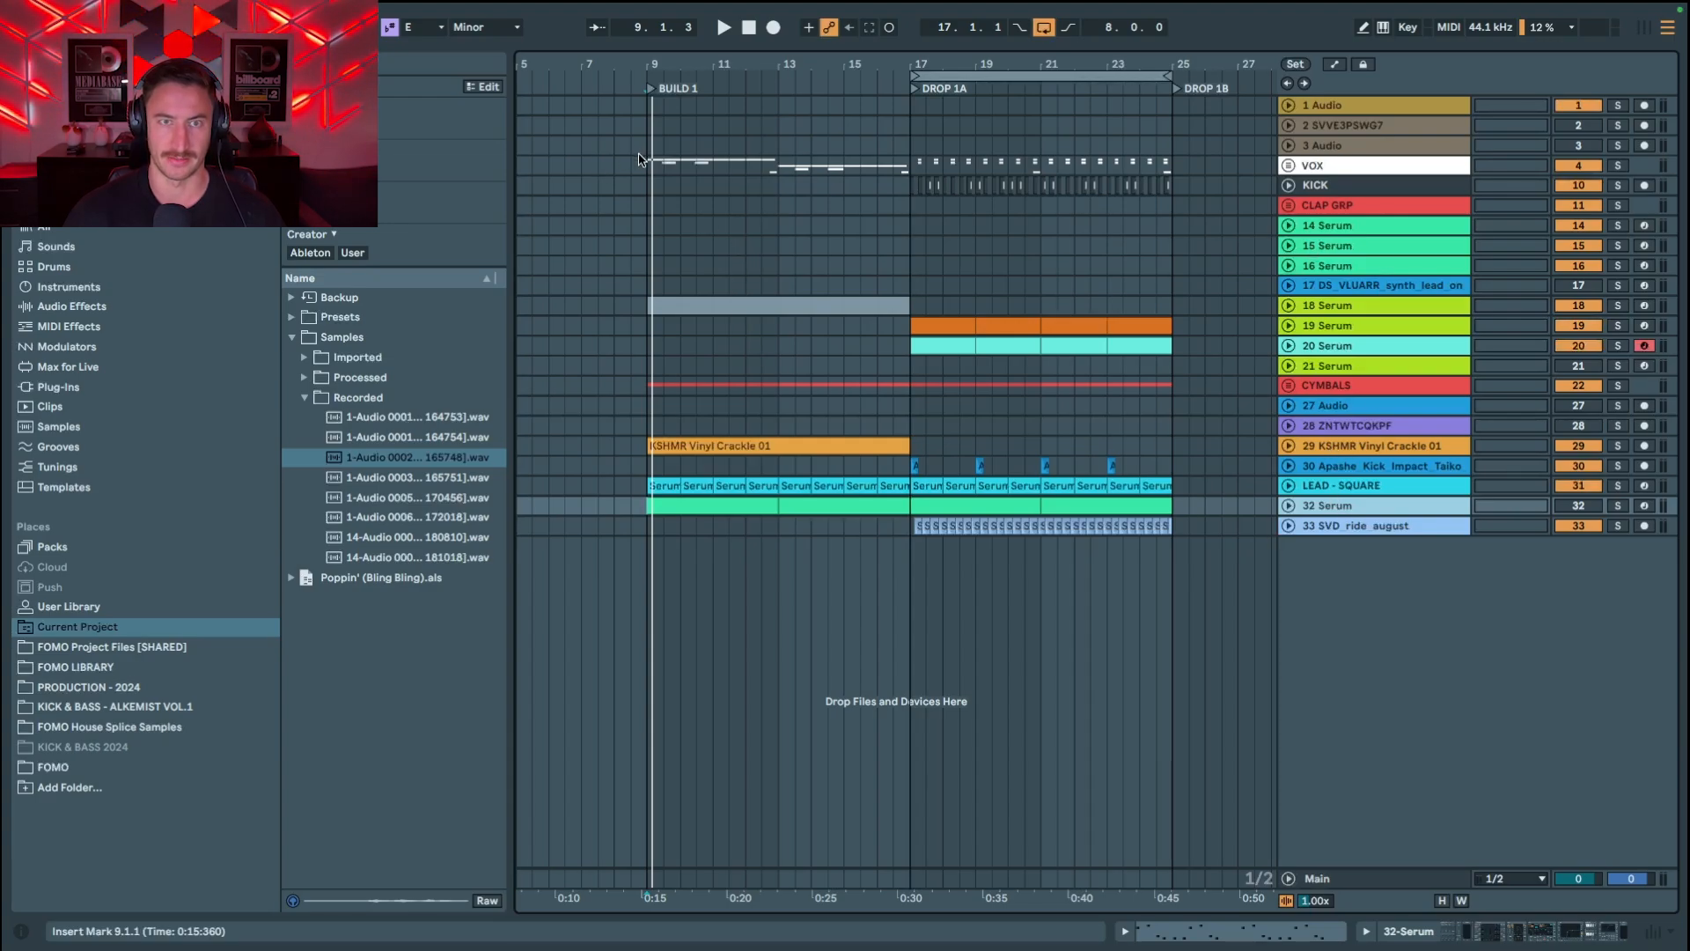
left_click_drag(642, 162, 911, 168)
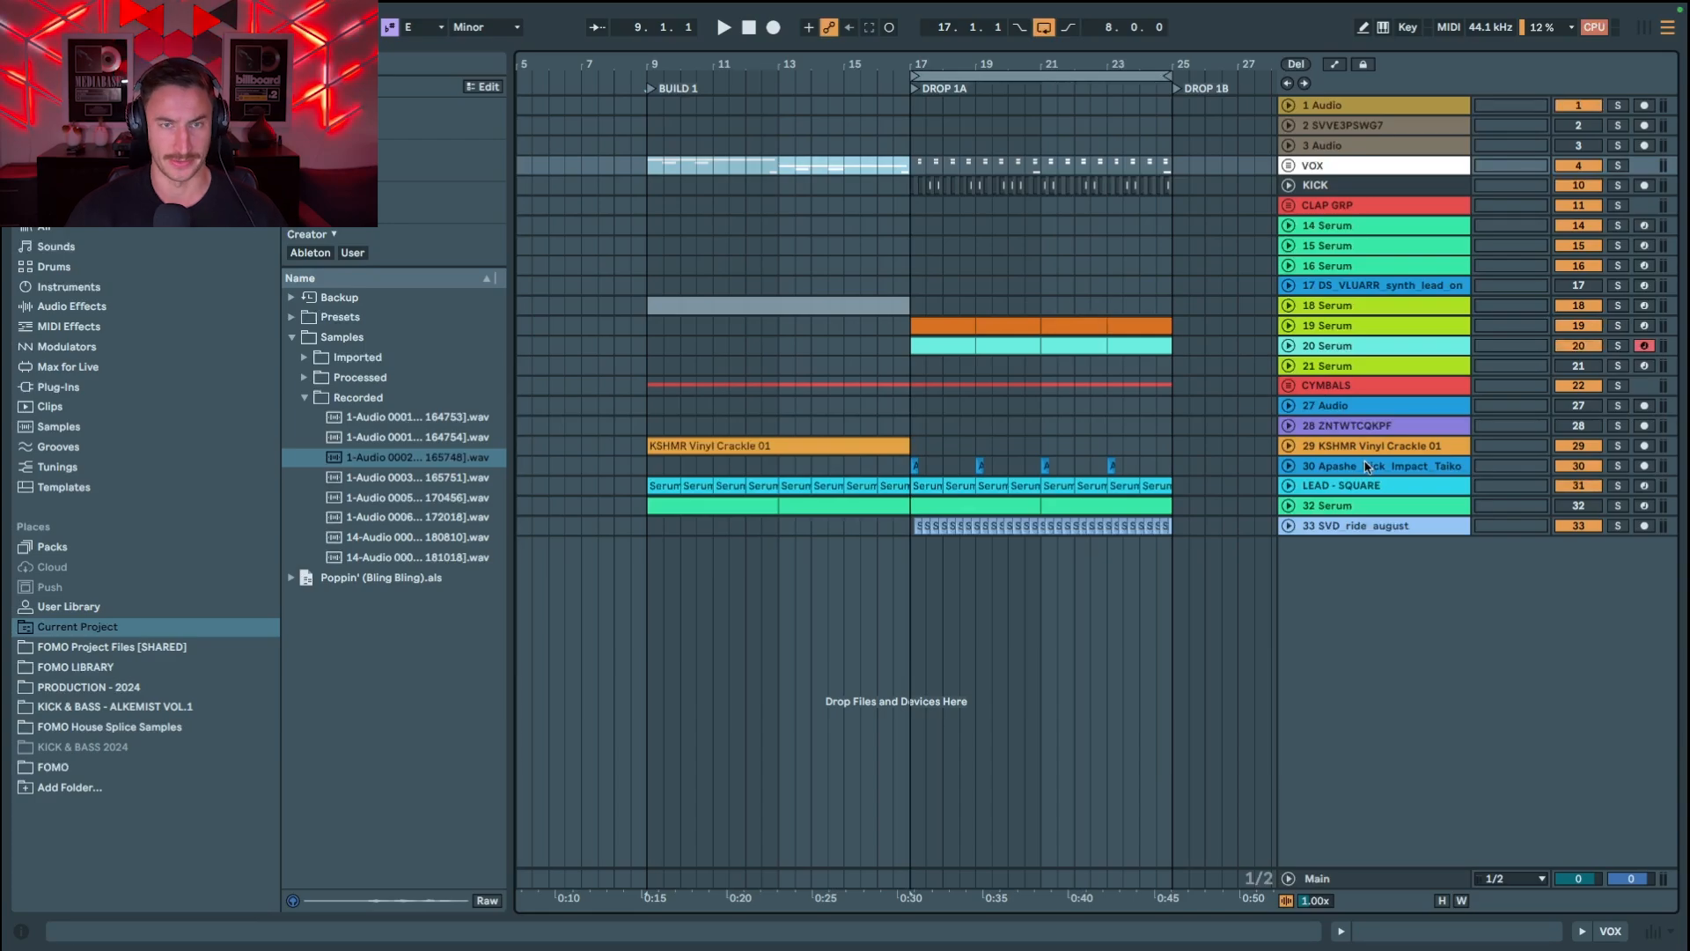
Step: Unfold the LEAD - SQUARE track and play it soloed from bar 9
left_click(1325, 490)
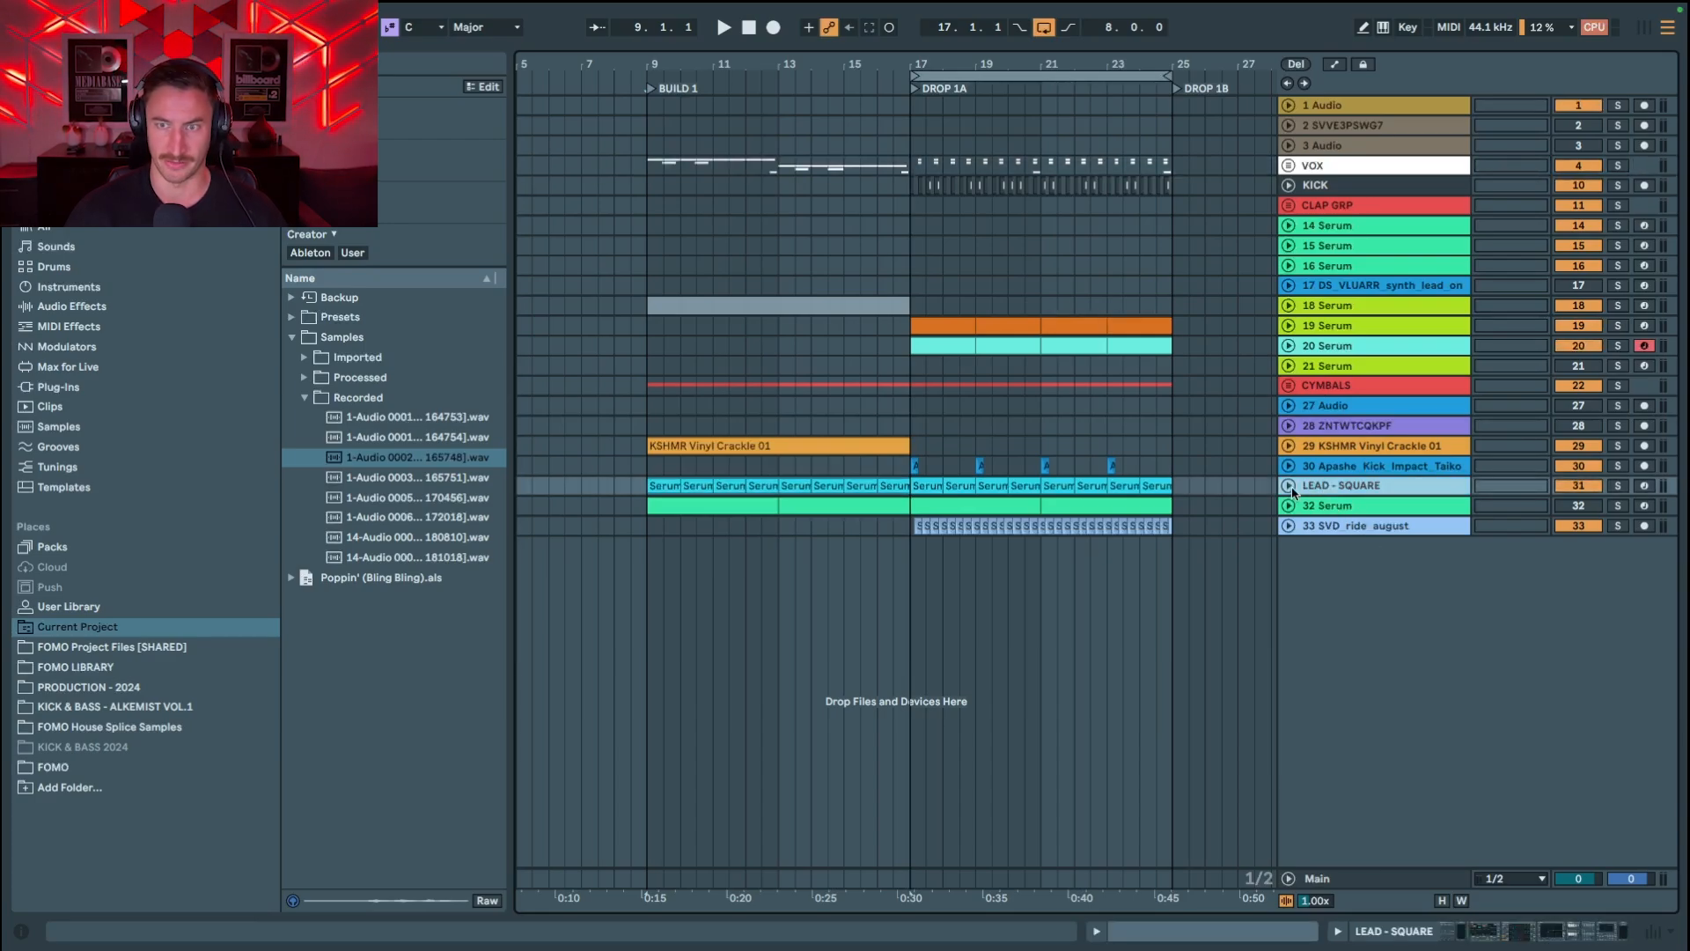
left_click(1289, 487)
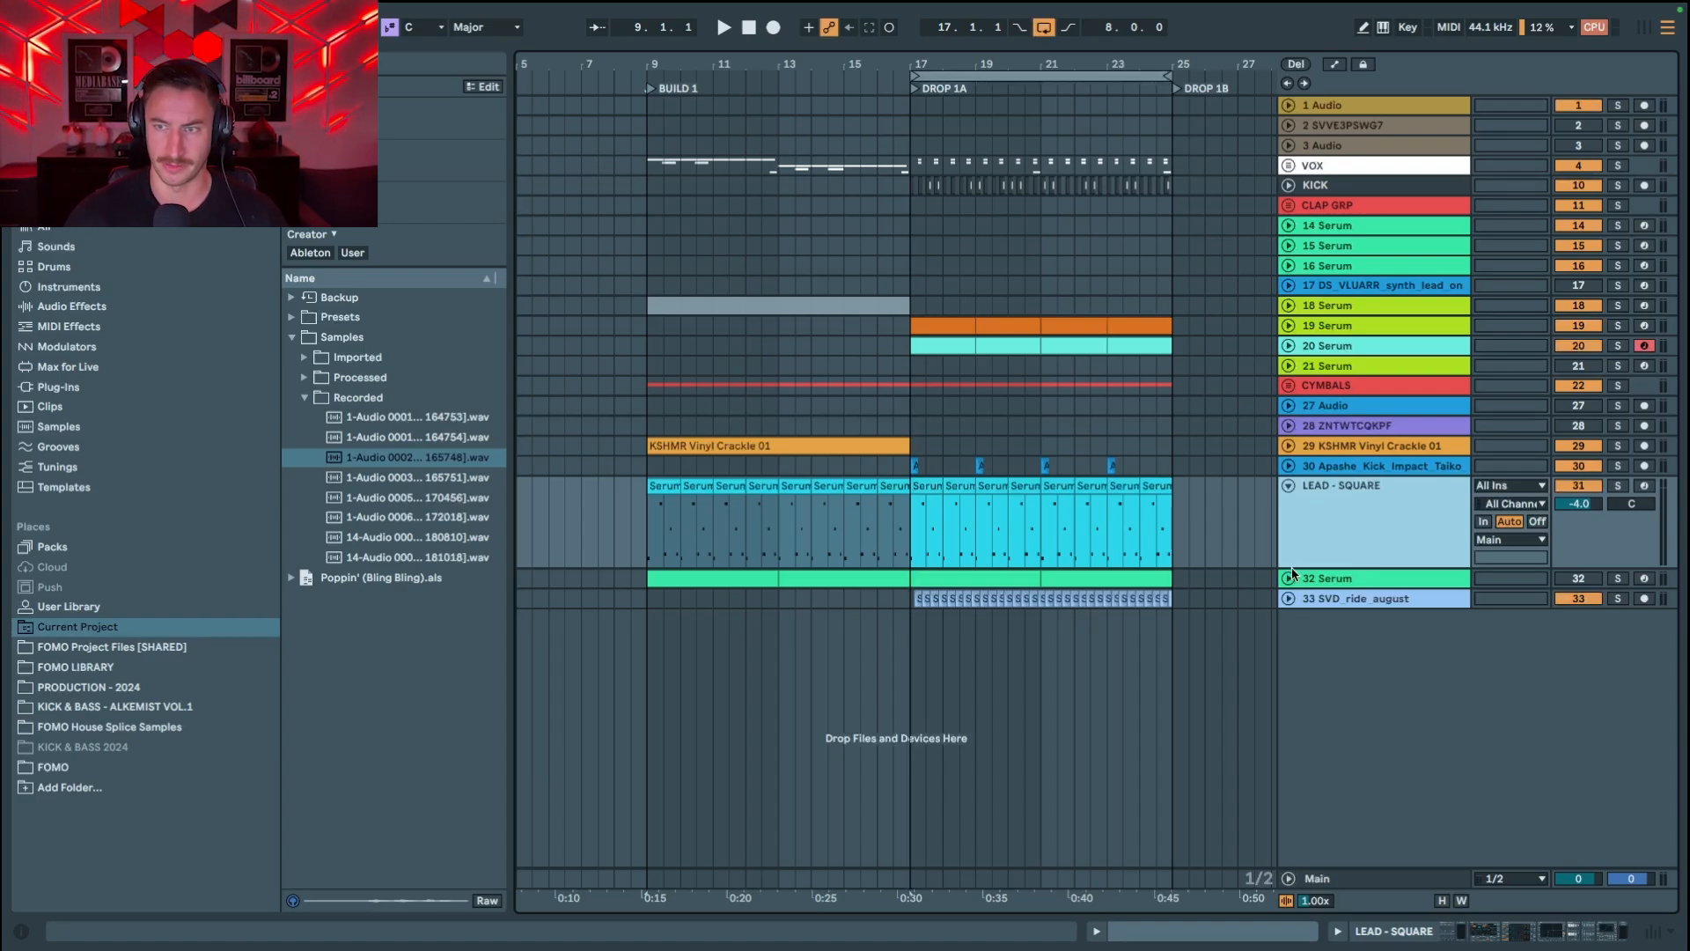
left_click(1618, 485)
key("space")
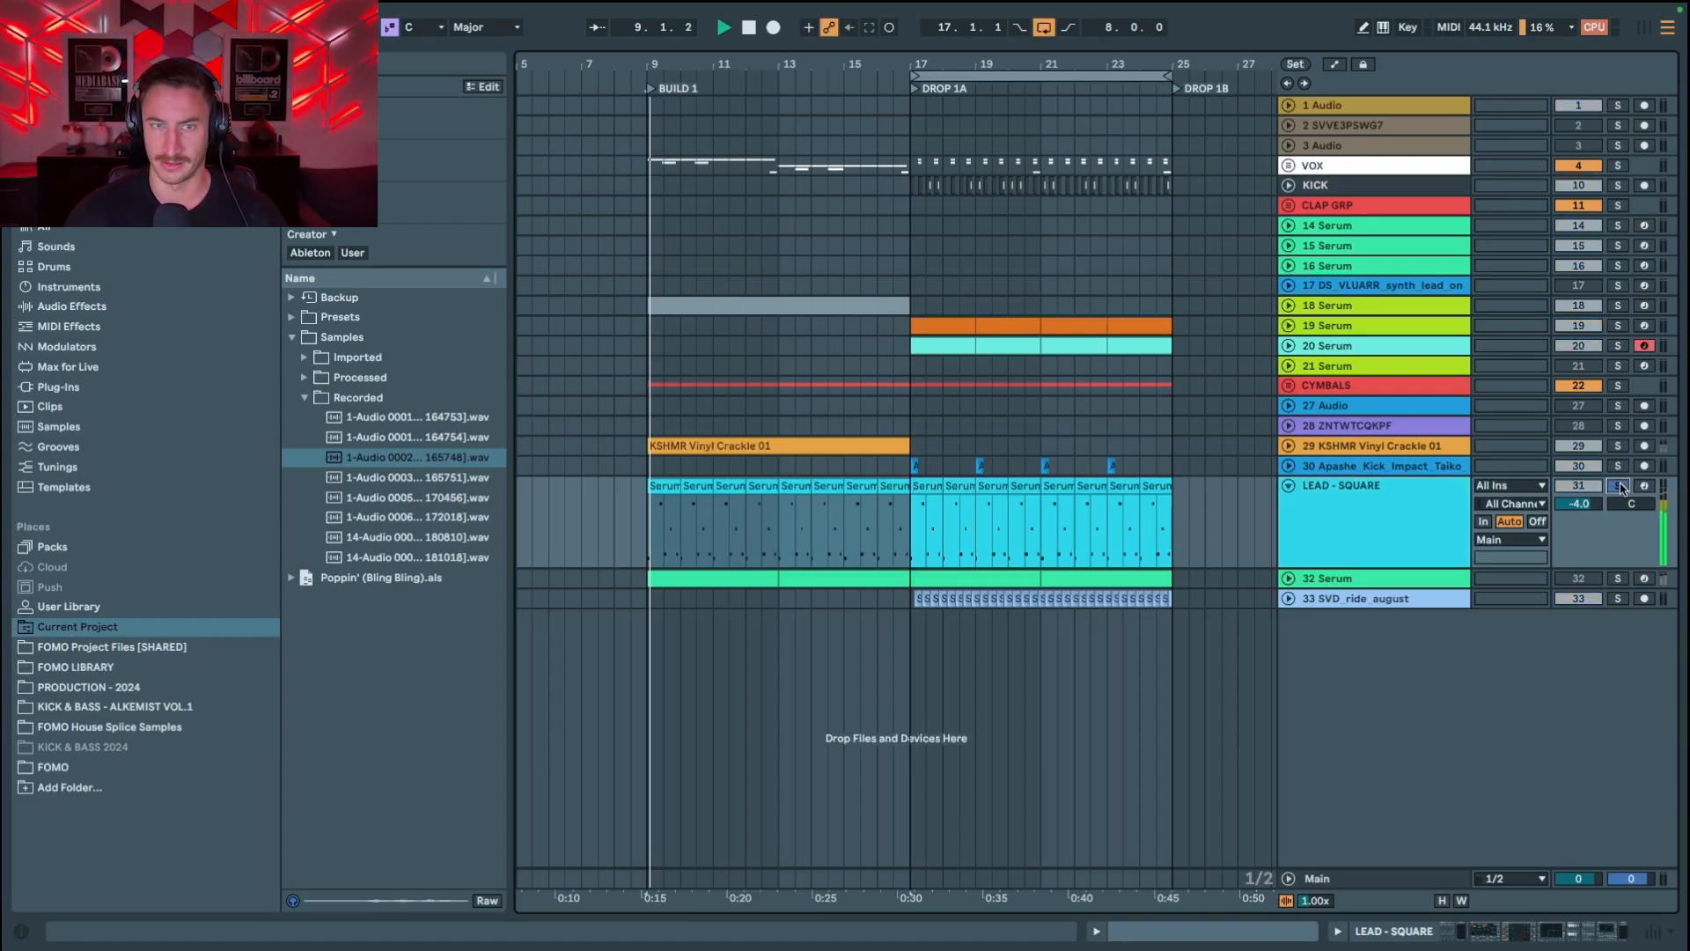
Step: Solo the 32 Serum track during playback, unfold it to show its notes, and stop playback
left_click(1618, 578)
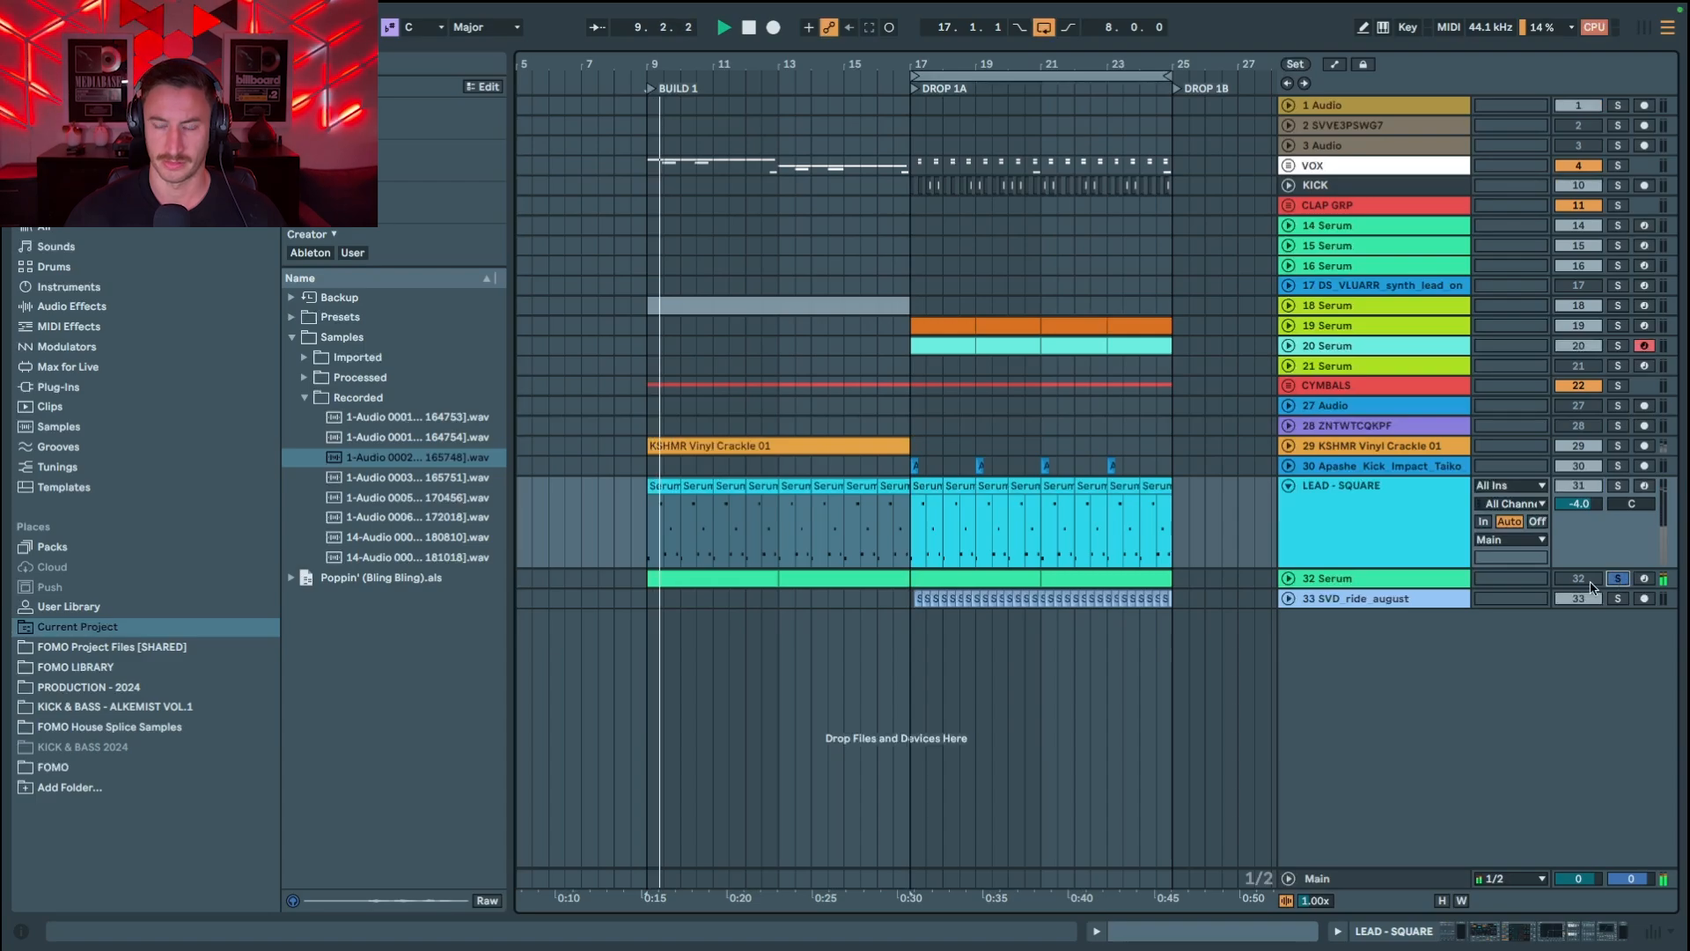
left_click(1343, 578)
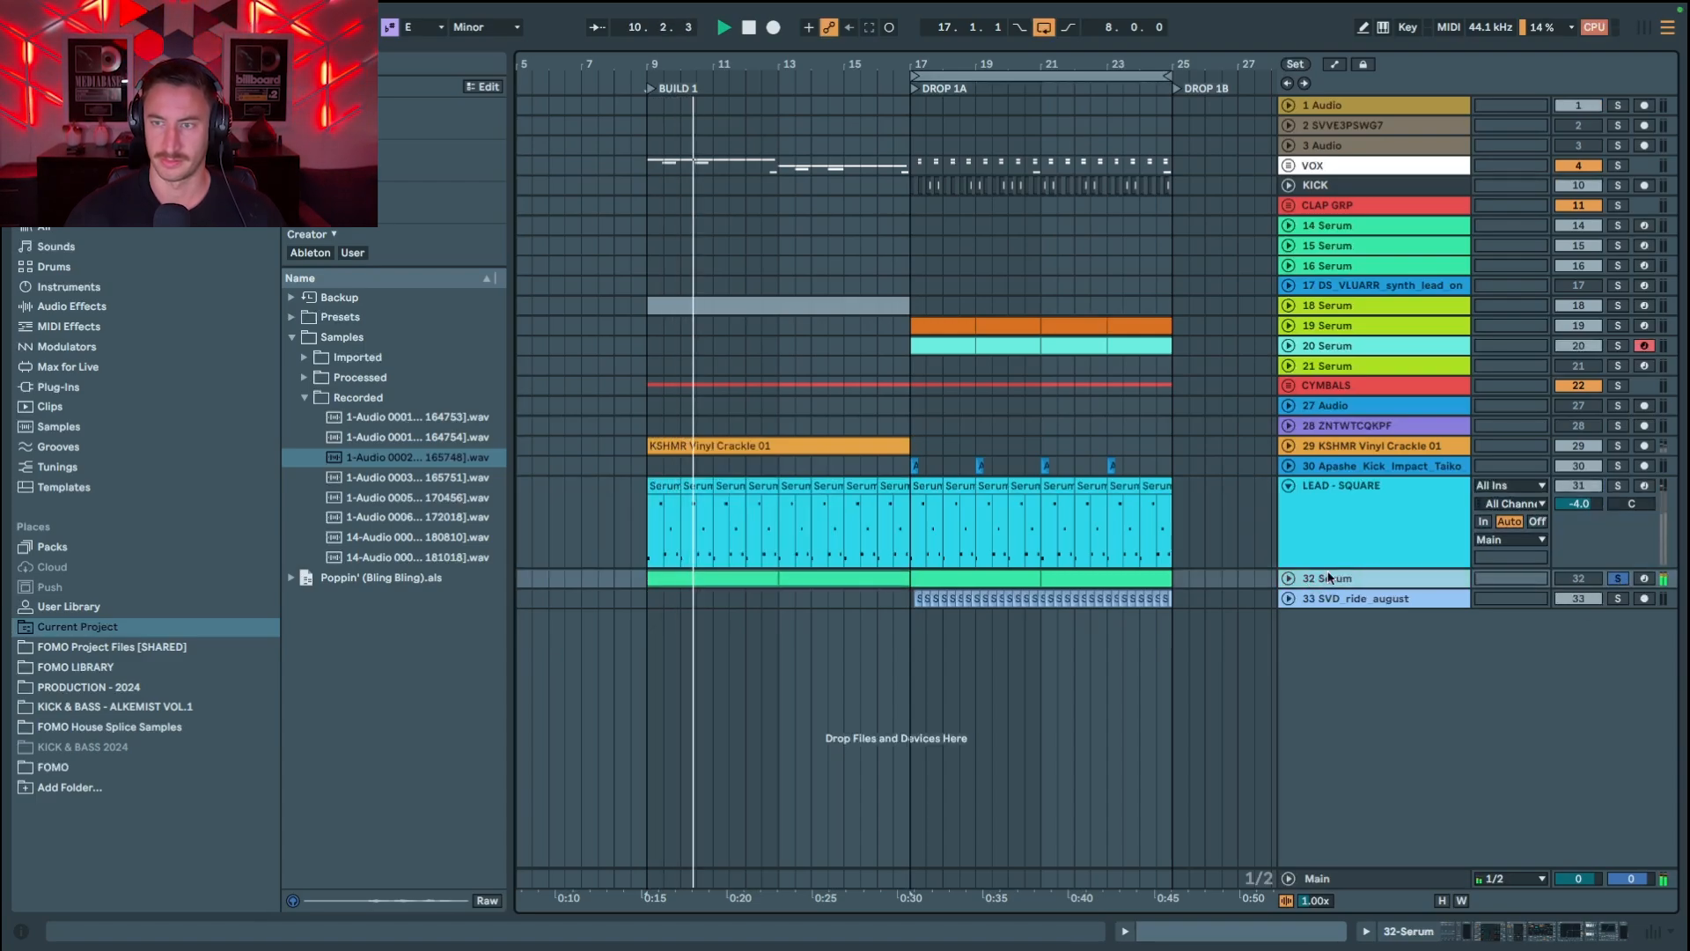
left_click(1287, 578)
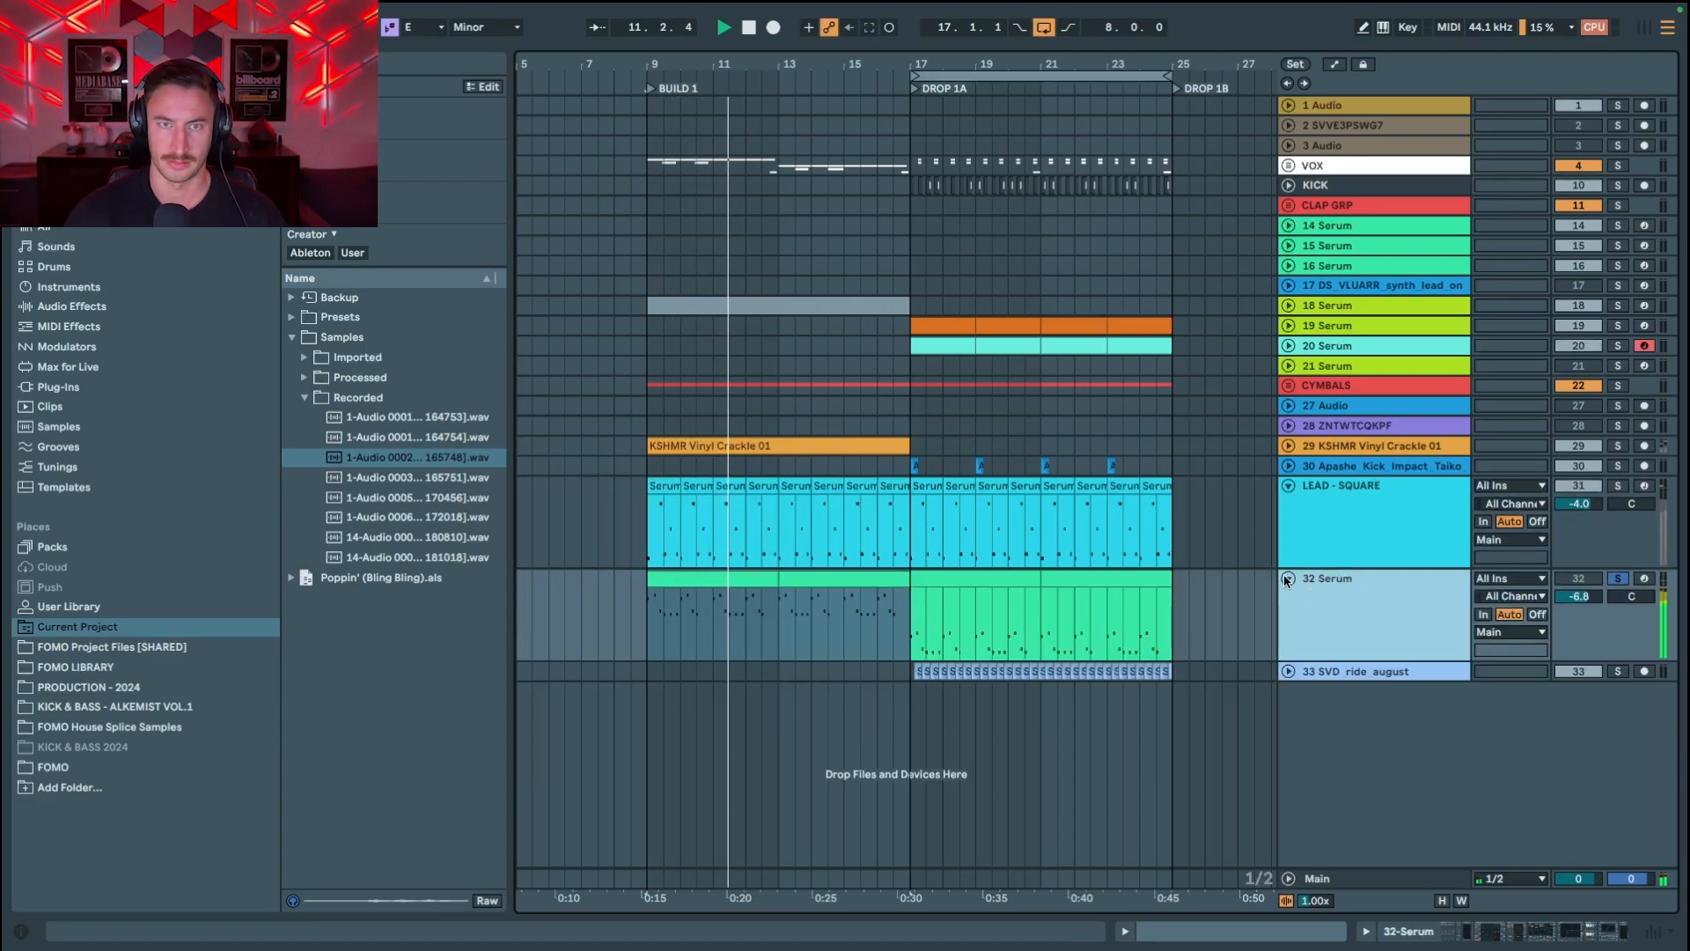
key("space")
Step: Unfold the 18 Serum track and activate its clip from 9.1.1 to 11.1.1
left_click(1309, 306)
left_click(1288, 306)
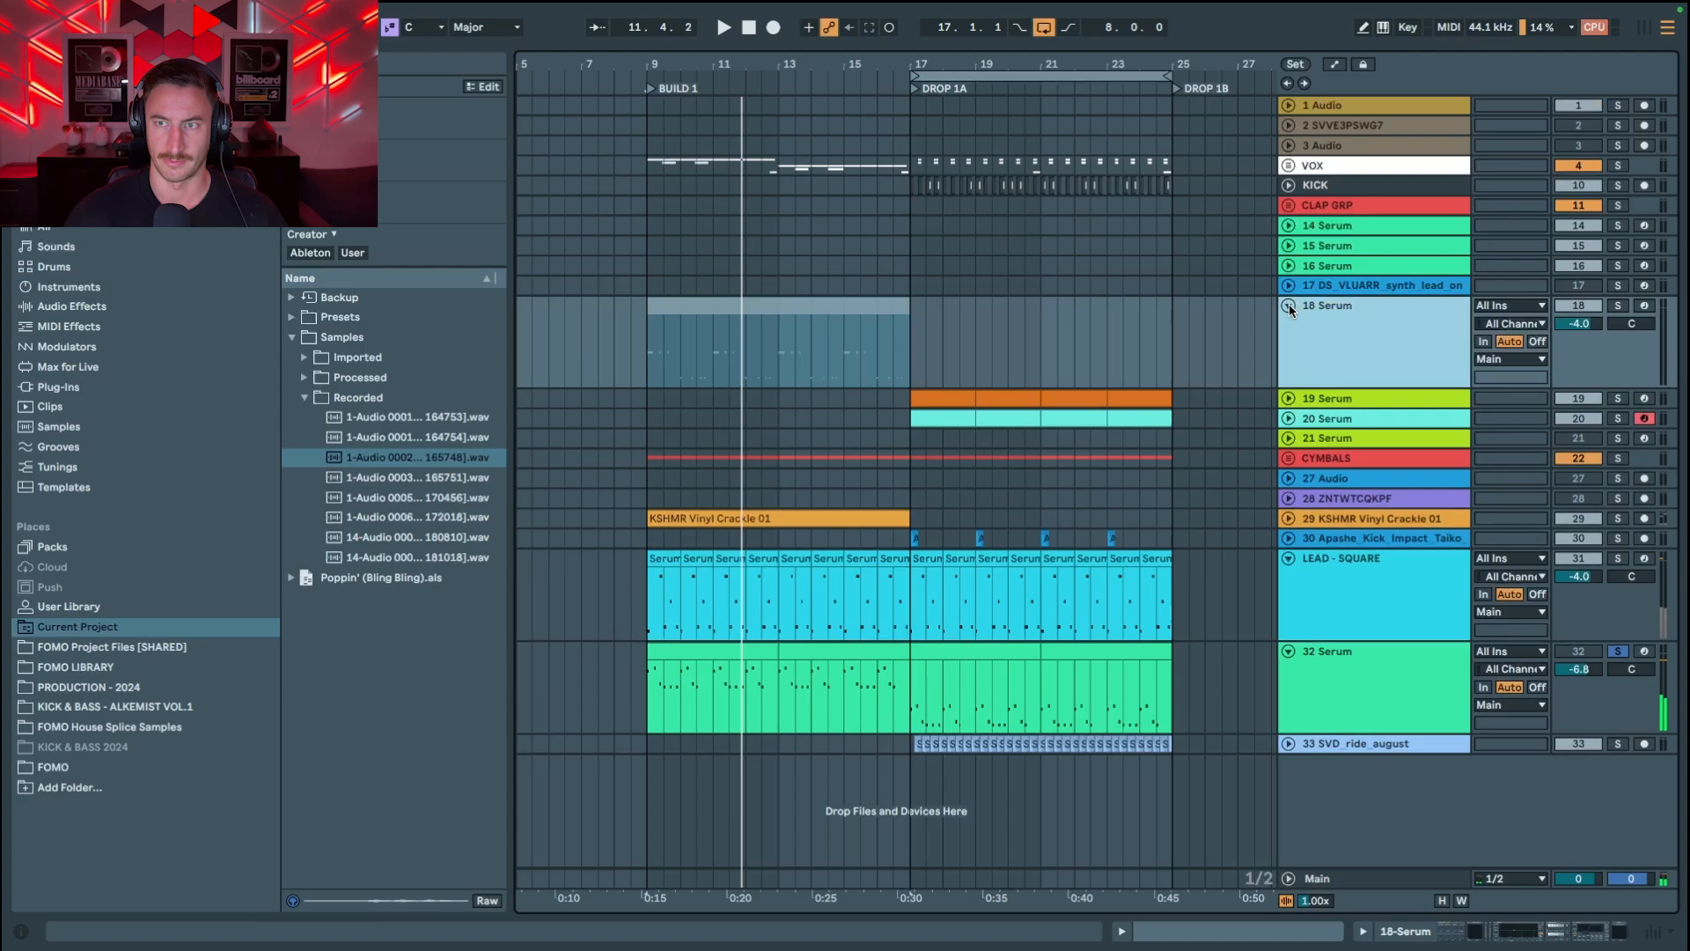
left_click(790, 313)
left_click(790, 313)
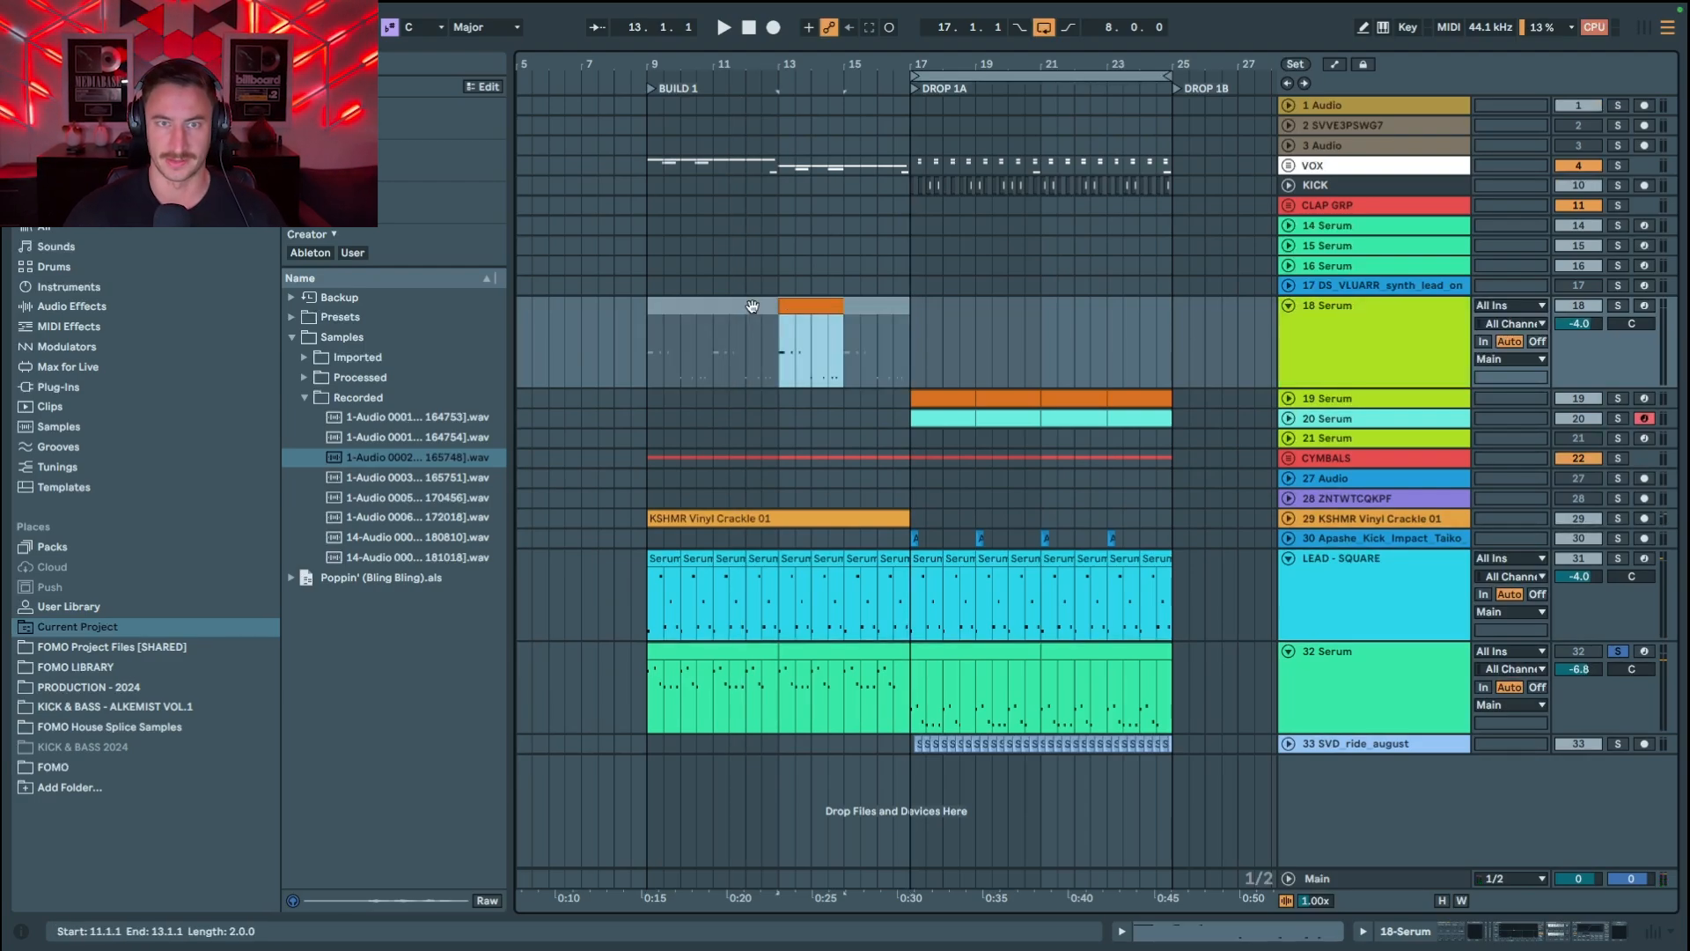
left_click(680, 305)
Step: Play the arrangement from 9.1.1 with all tracks, stop it, and mute the LEAD - SQUARE and 32 Serum tracks
key("space")
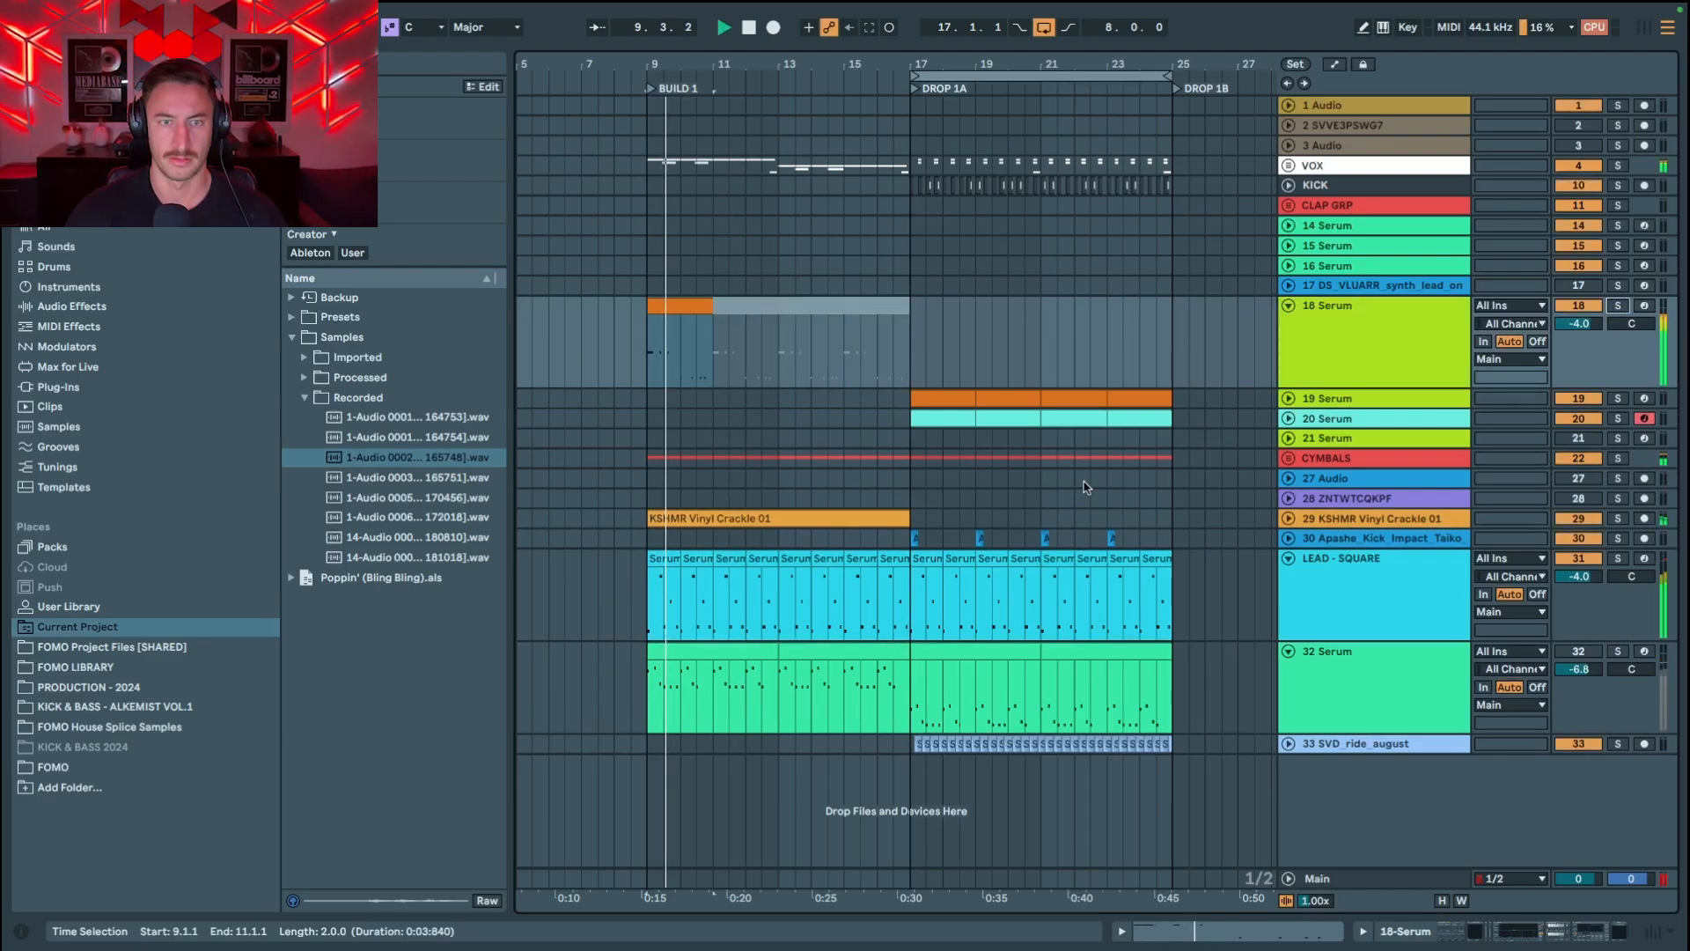
key("space")
left_click(1577, 559)
left_click(1576, 653)
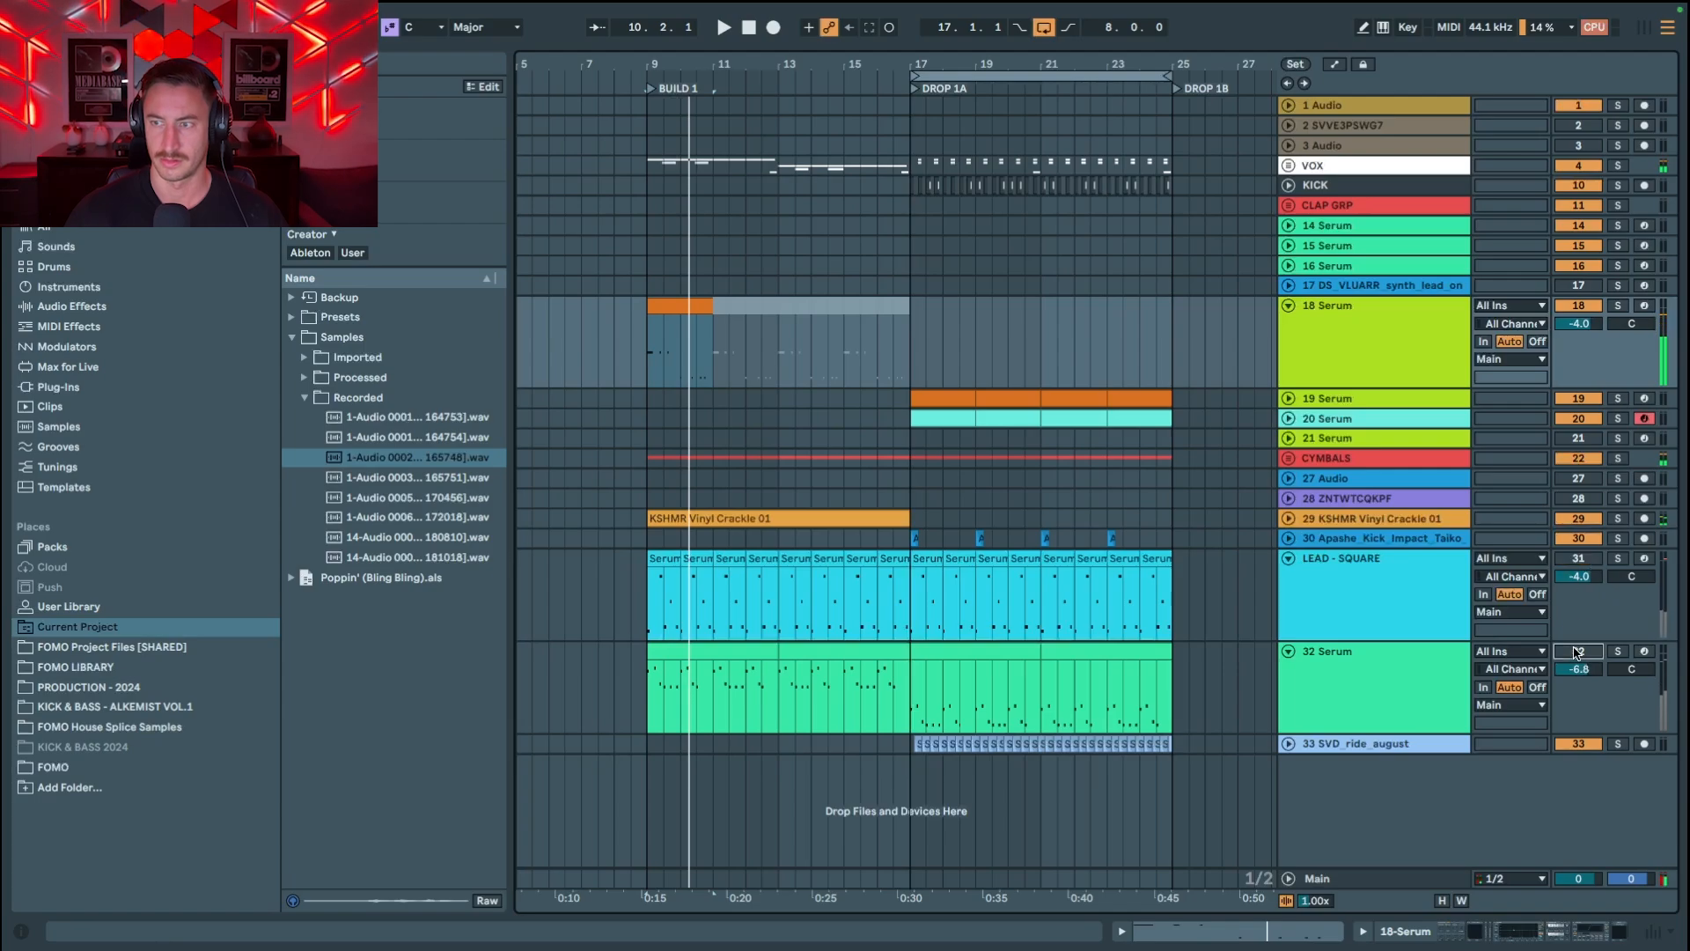
Step: Duplicate the two-bar 18 Serum clip end to end until it fills bars 11 to 17 while the arrangement plays
key("space")
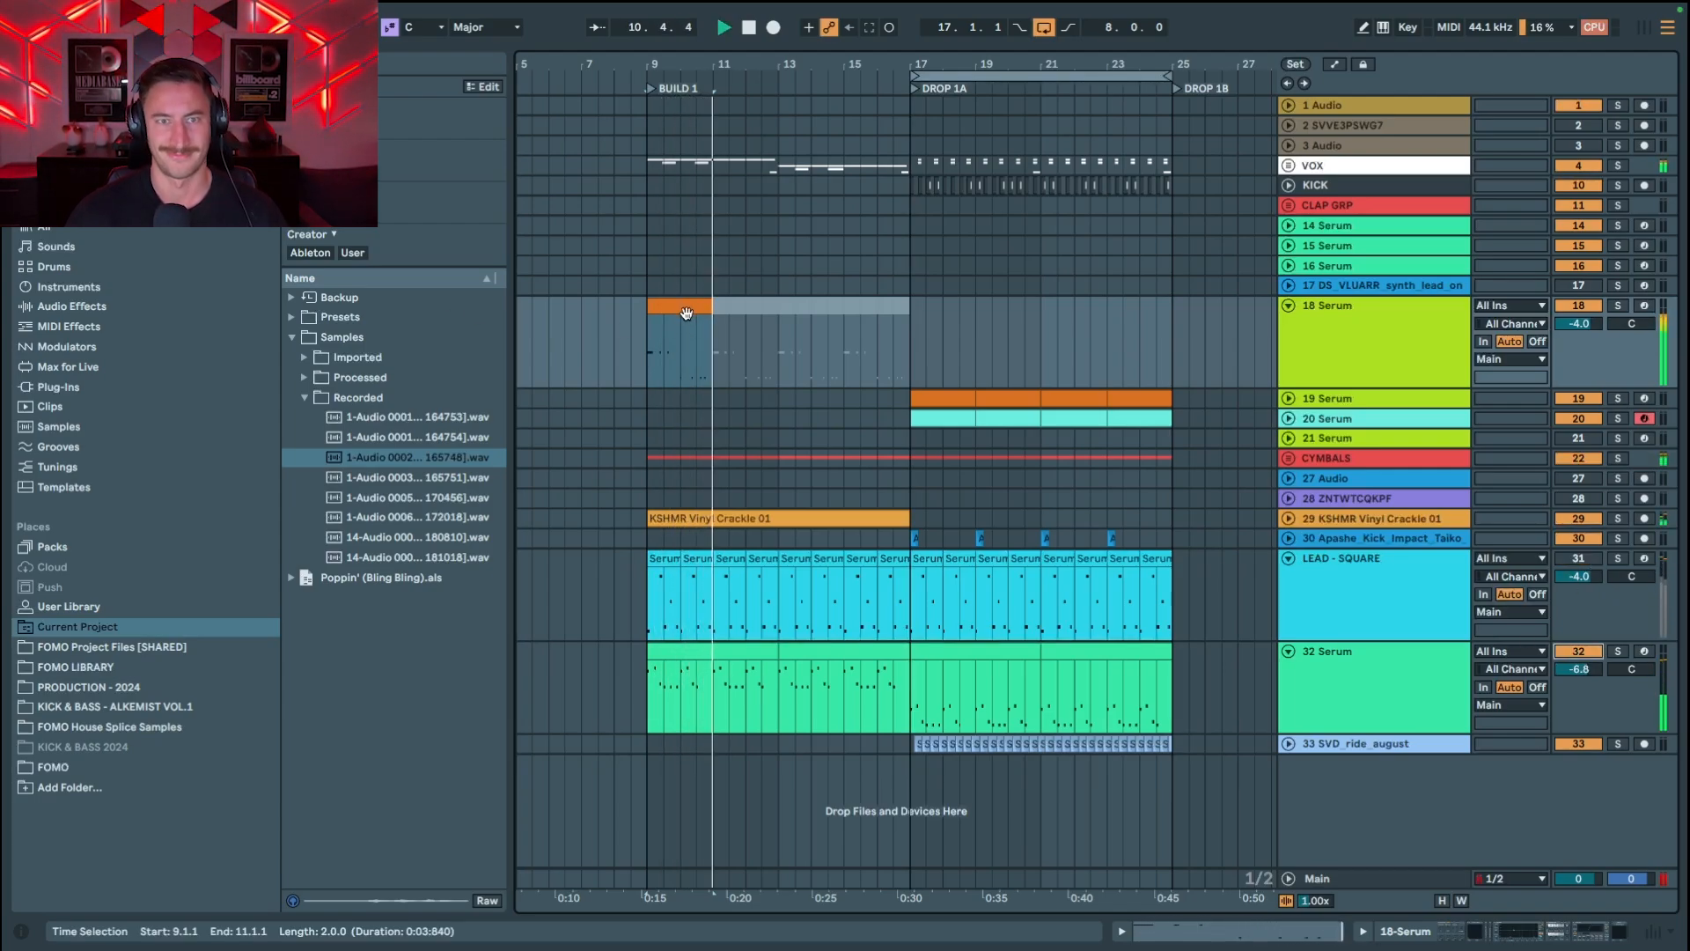
key("ctrl+d")
key("ctrl+d")
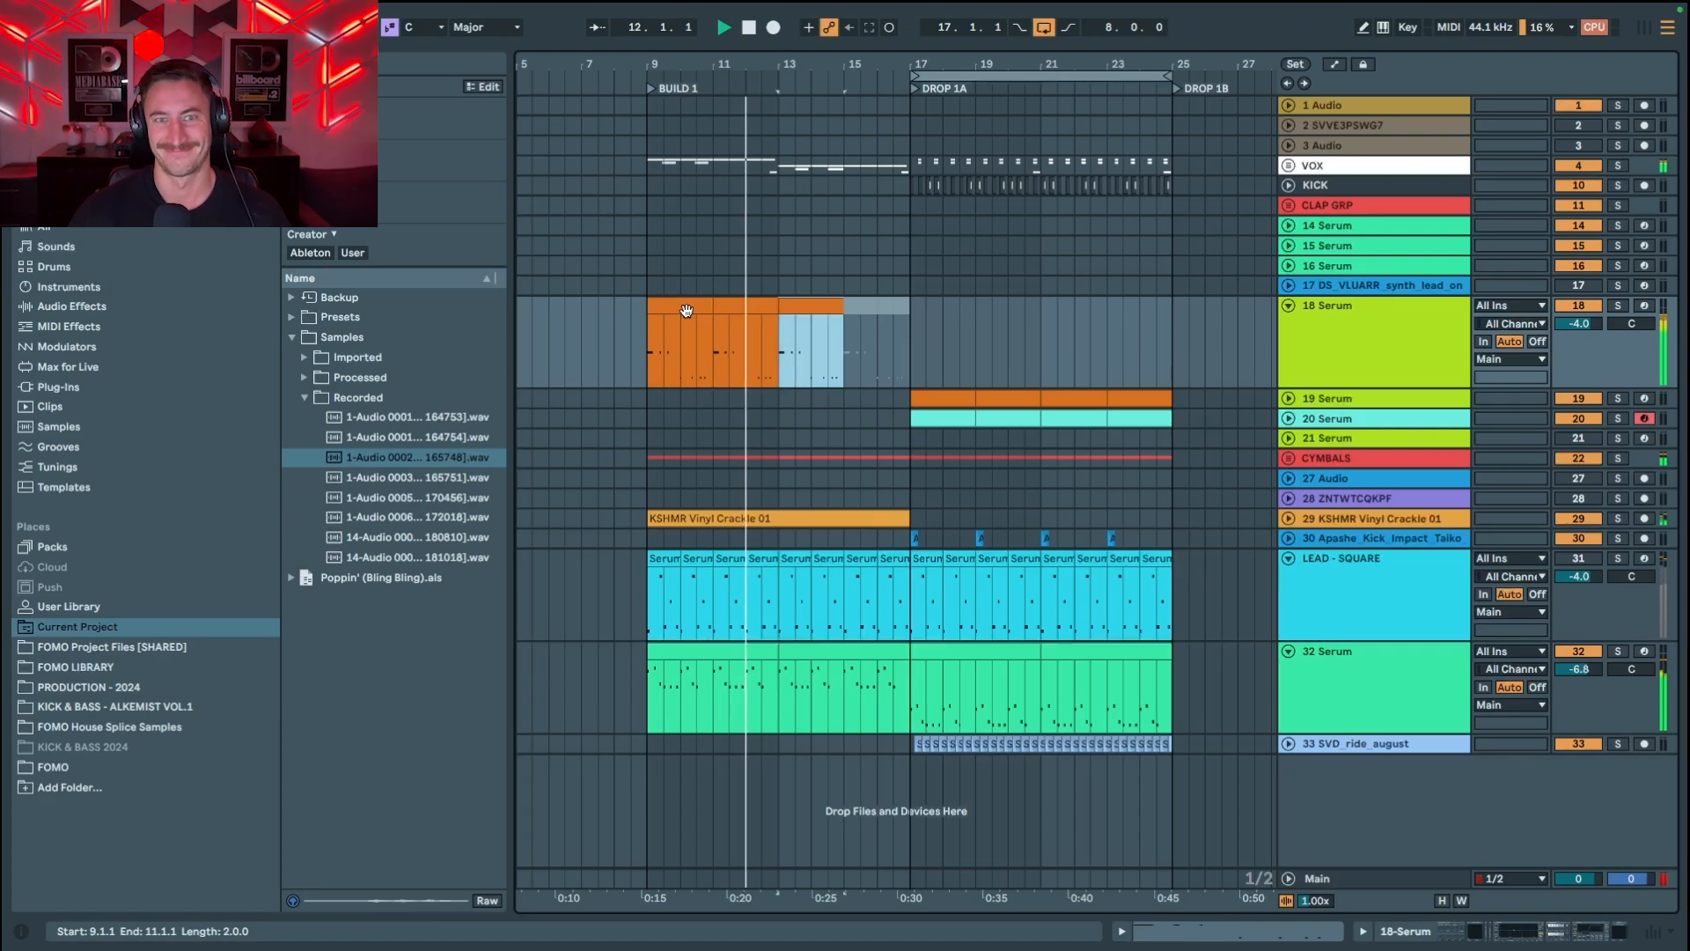
key("ctrl+d")
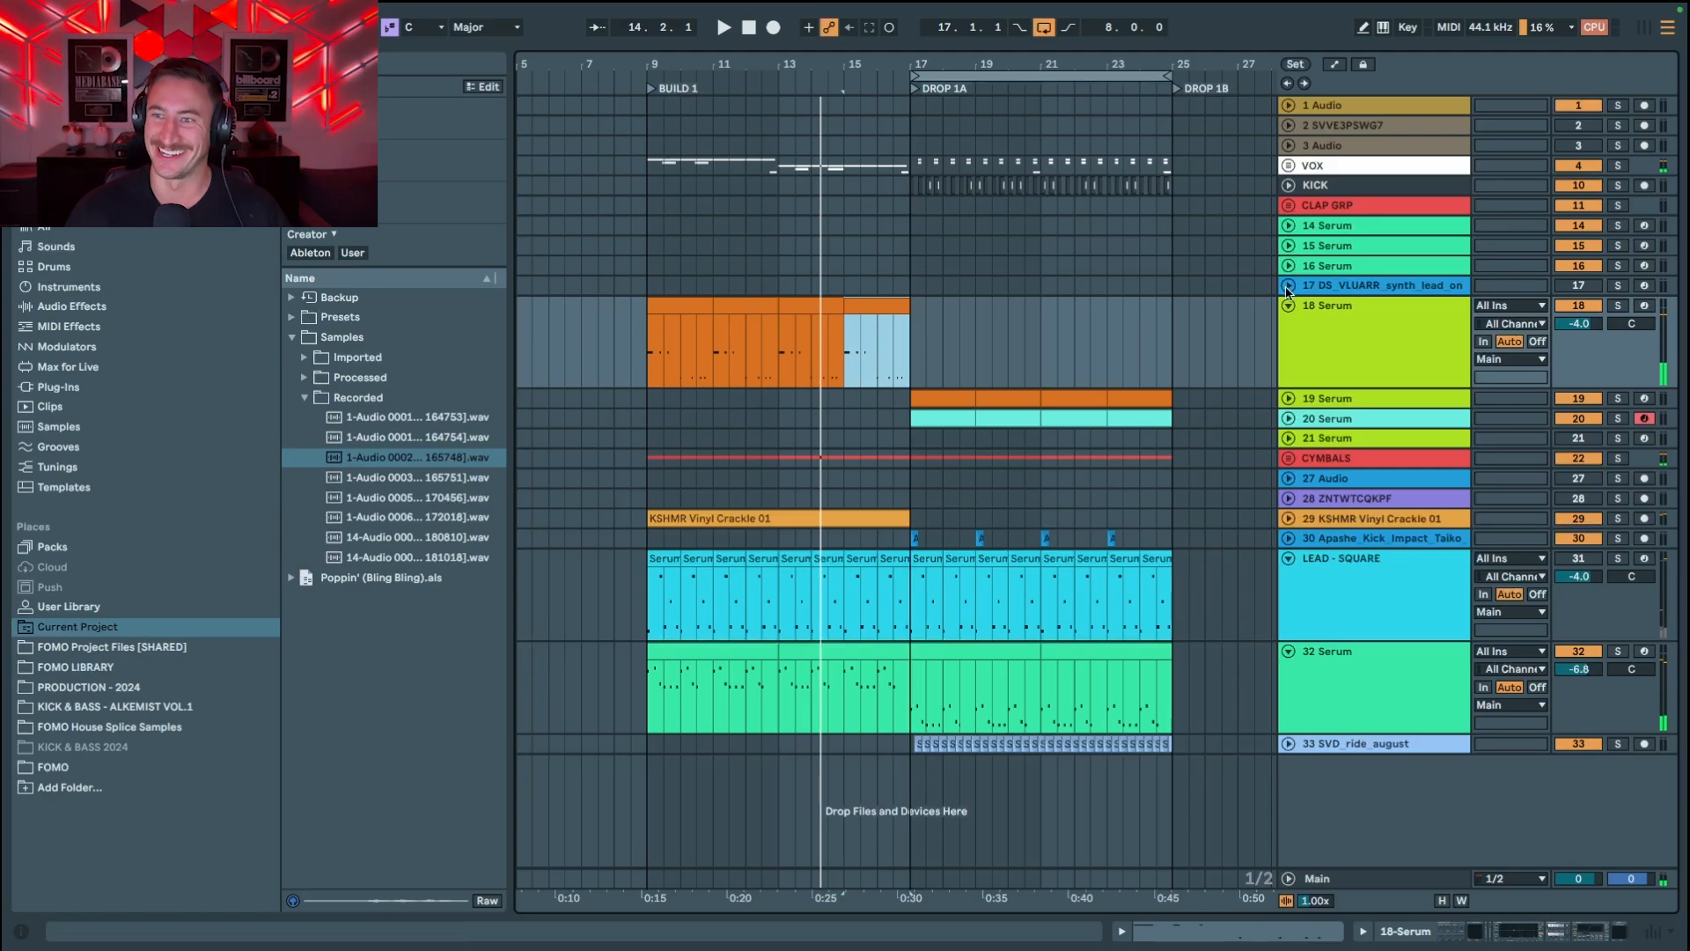
Step: Mute the 18 Serum and 32 Serum tracks, then delete the 18 Serum clips from 9.1.1 to 17.1.1 and fold that track
left_click(1365, 322)
left_click(1579, 306)
left_click(1595, 656)
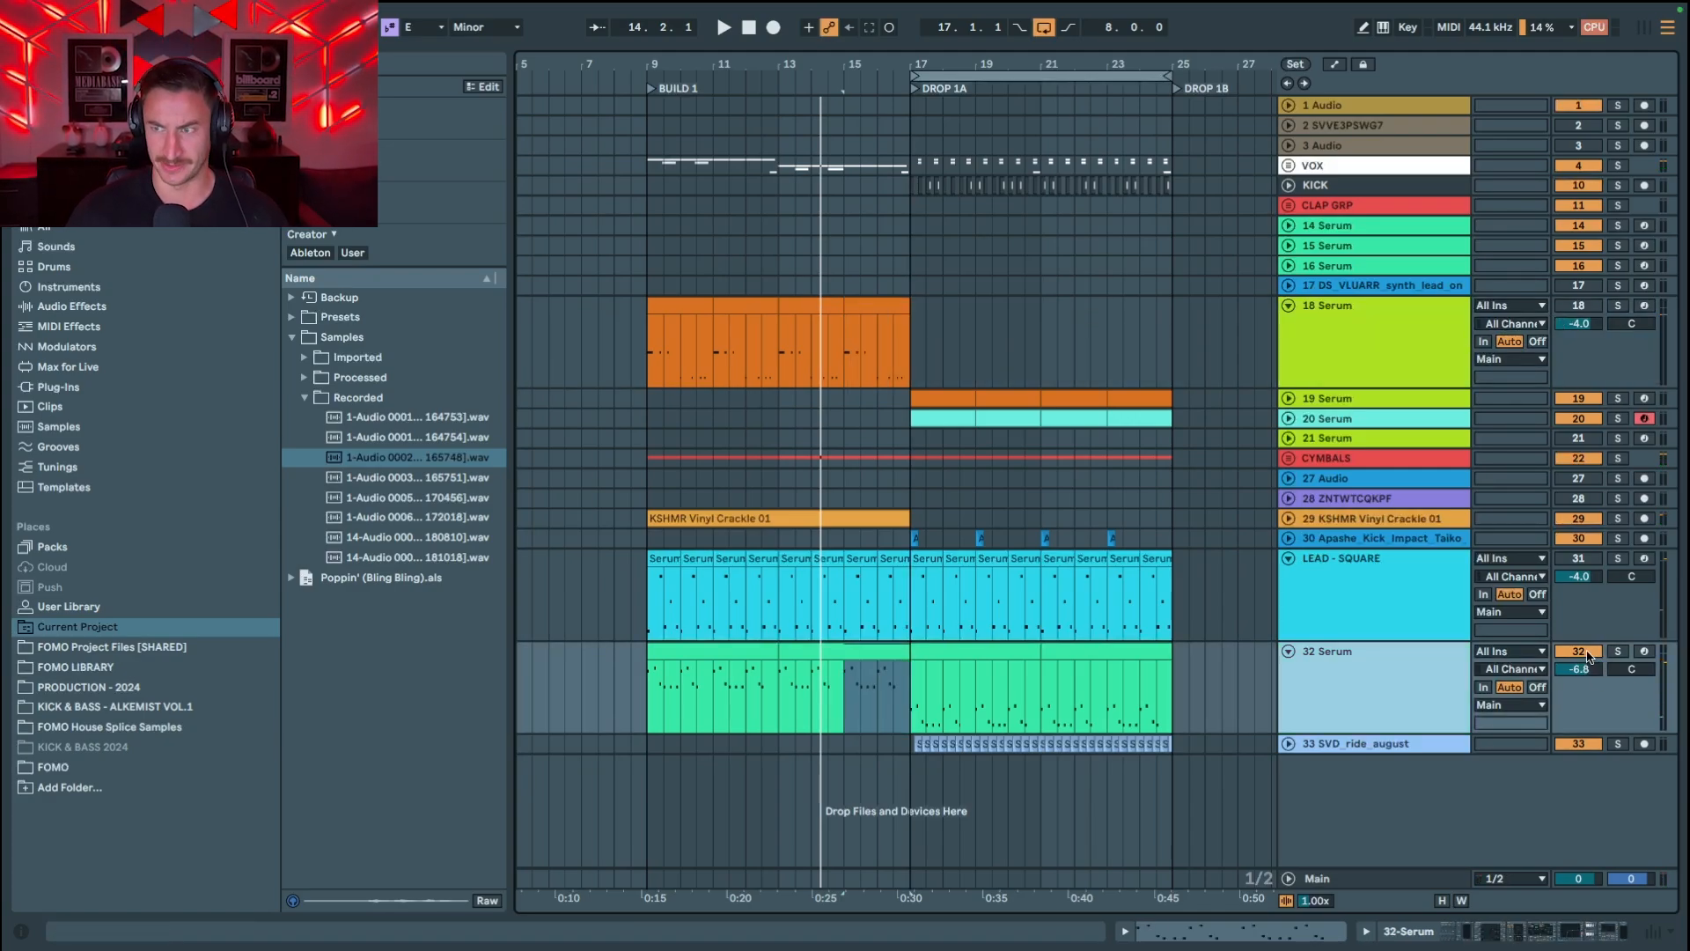
left_click(1305, 324)
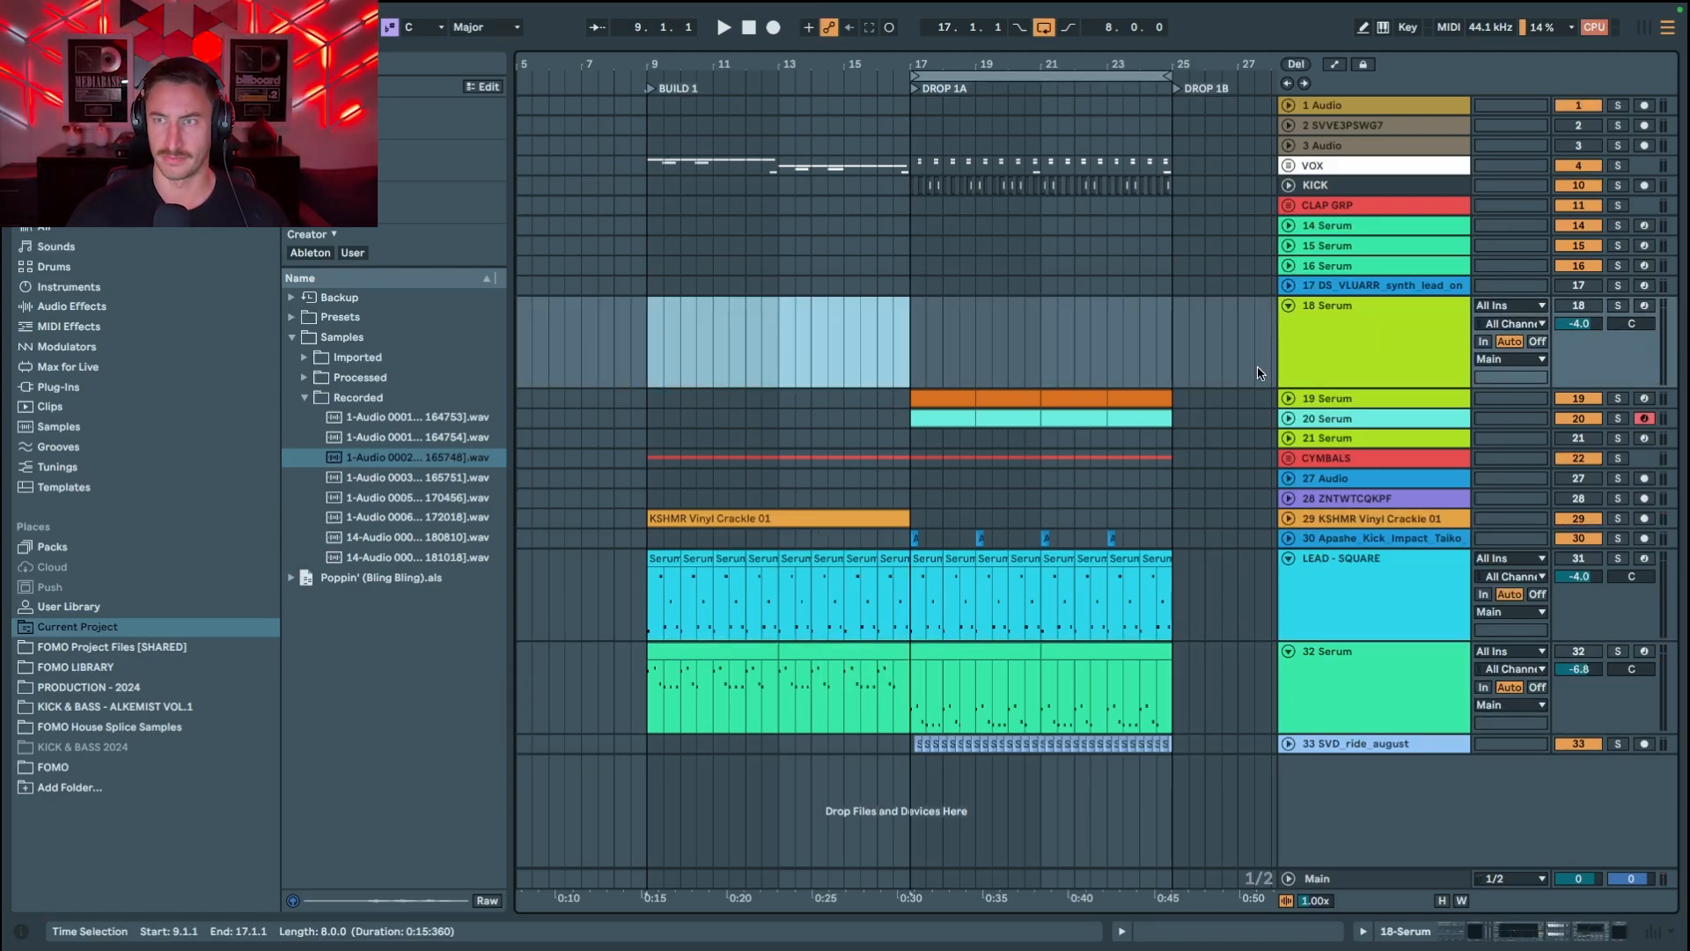
left_click(1288, 306)
Step: Unmute and solo the LEAD - SQUARE track and play its first clip from 9.1.1
left_click(1324, 522)
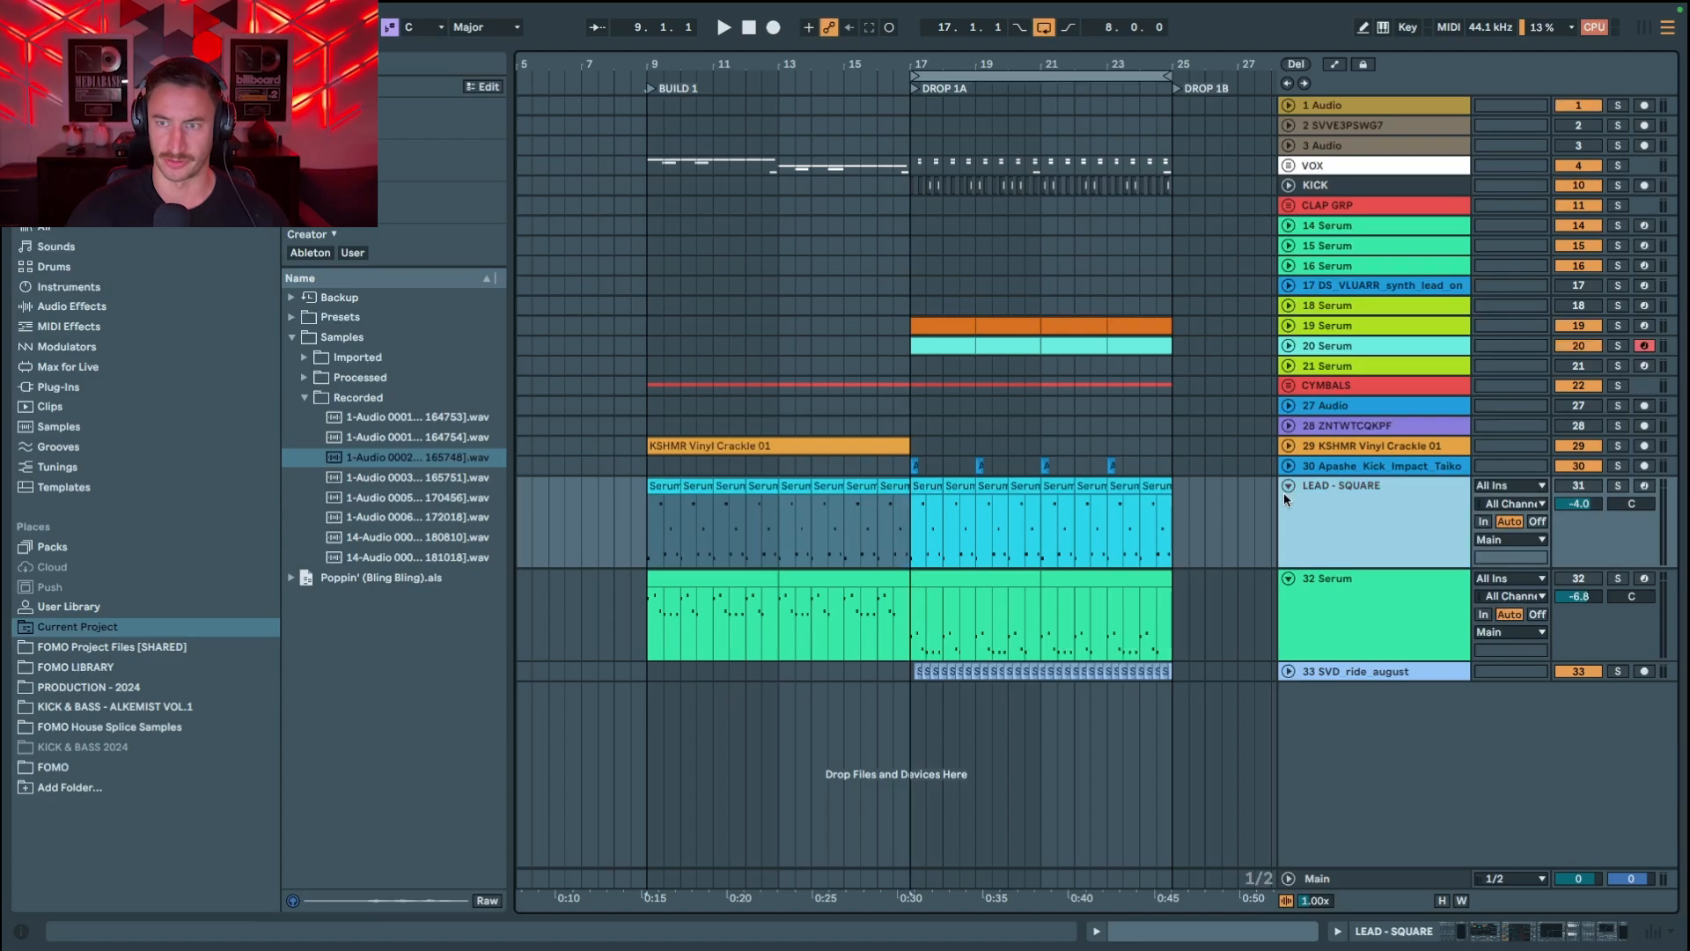
scroll(894, 481, "left", 1)
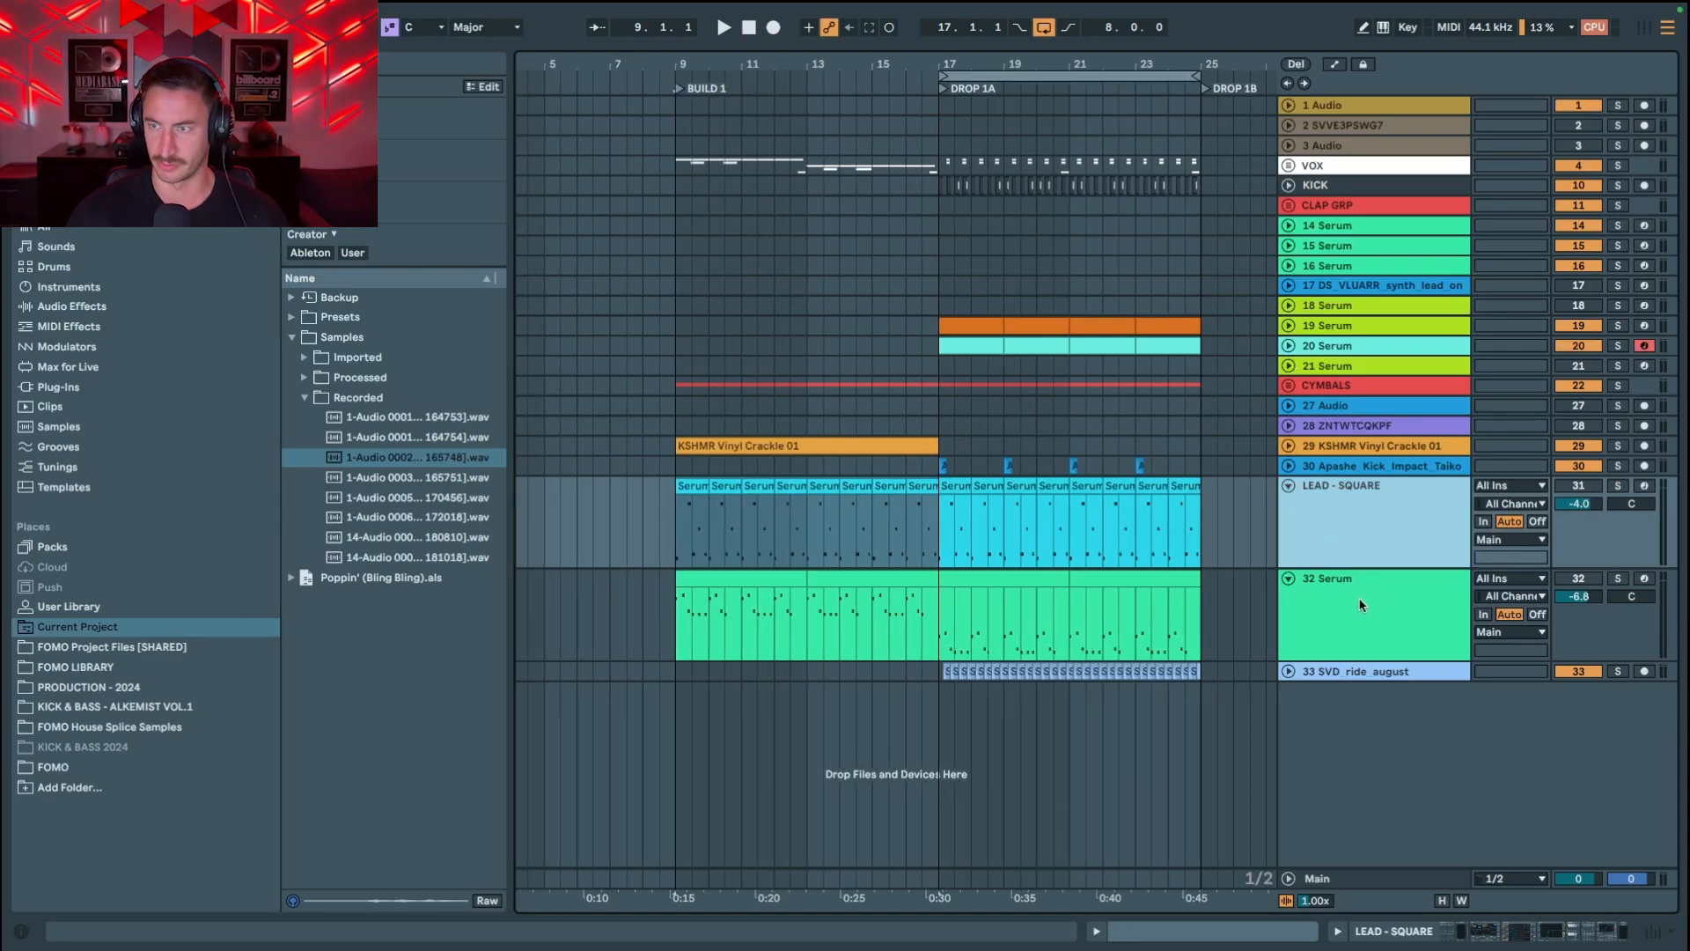
left_click(1359, 605)
left_click(1618, 485)
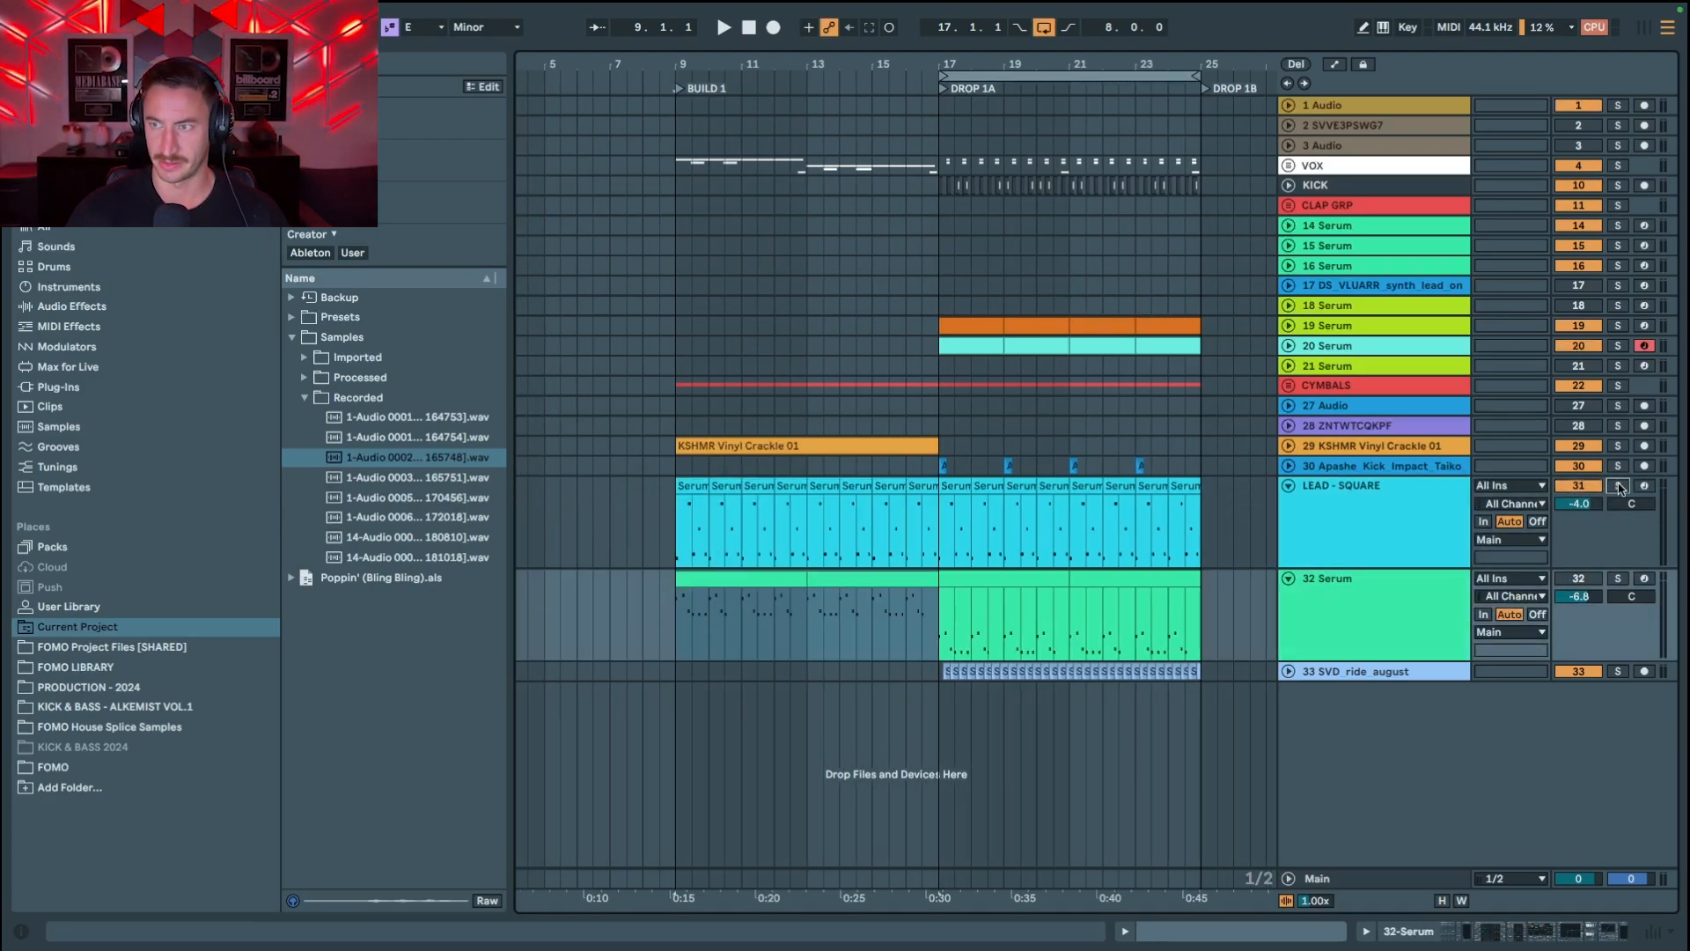
key("space")
left_click(689, 489)
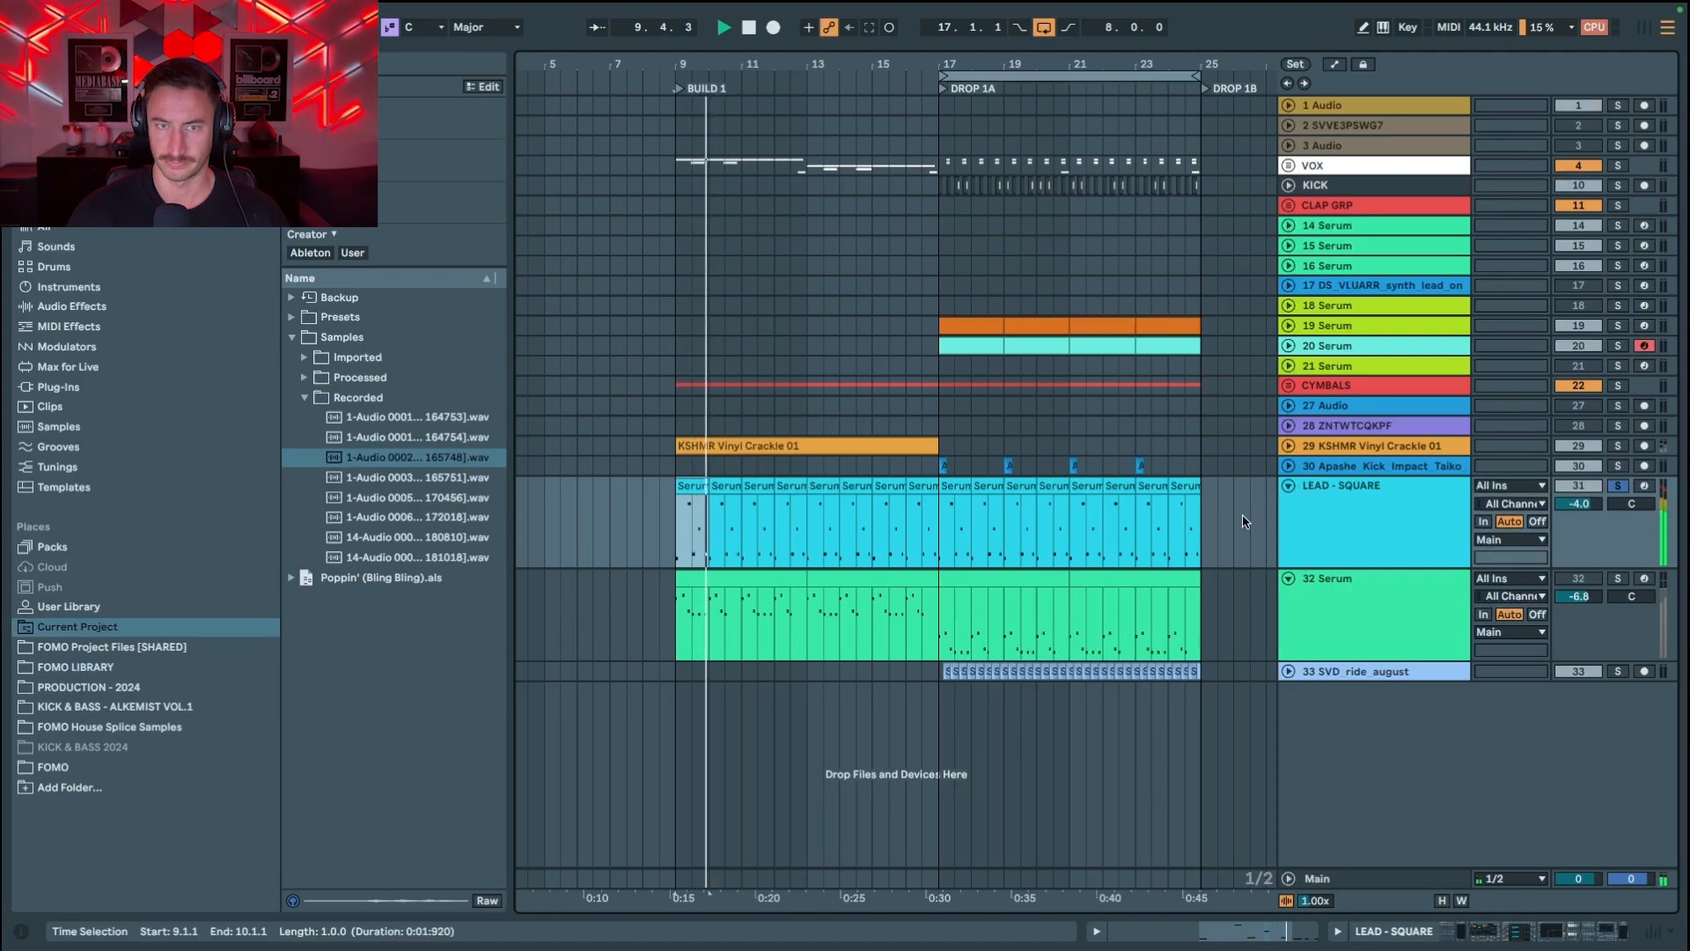
key("space")
Step: Open the first LEAD - SQUARE clip in the note editor and examine its notes around bar 2
key("shift+Tab")
scroll(822, 472, "left", 5)
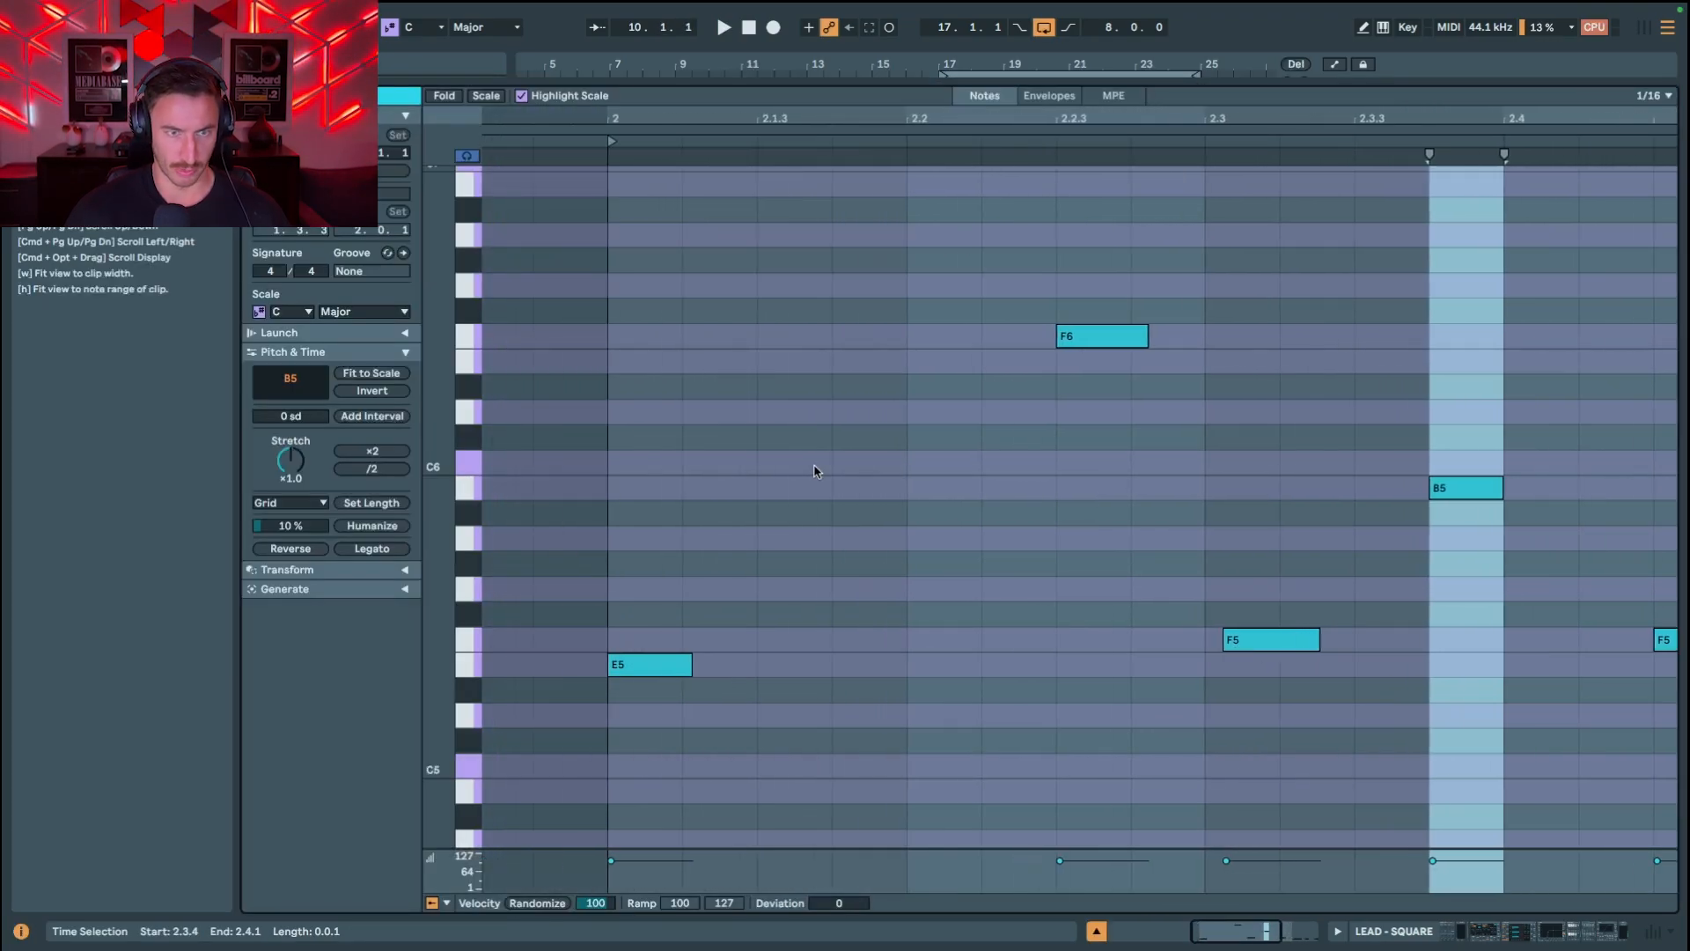
scroll(815, 472, "right", 5)
scroll(820, 471, "left", 1)
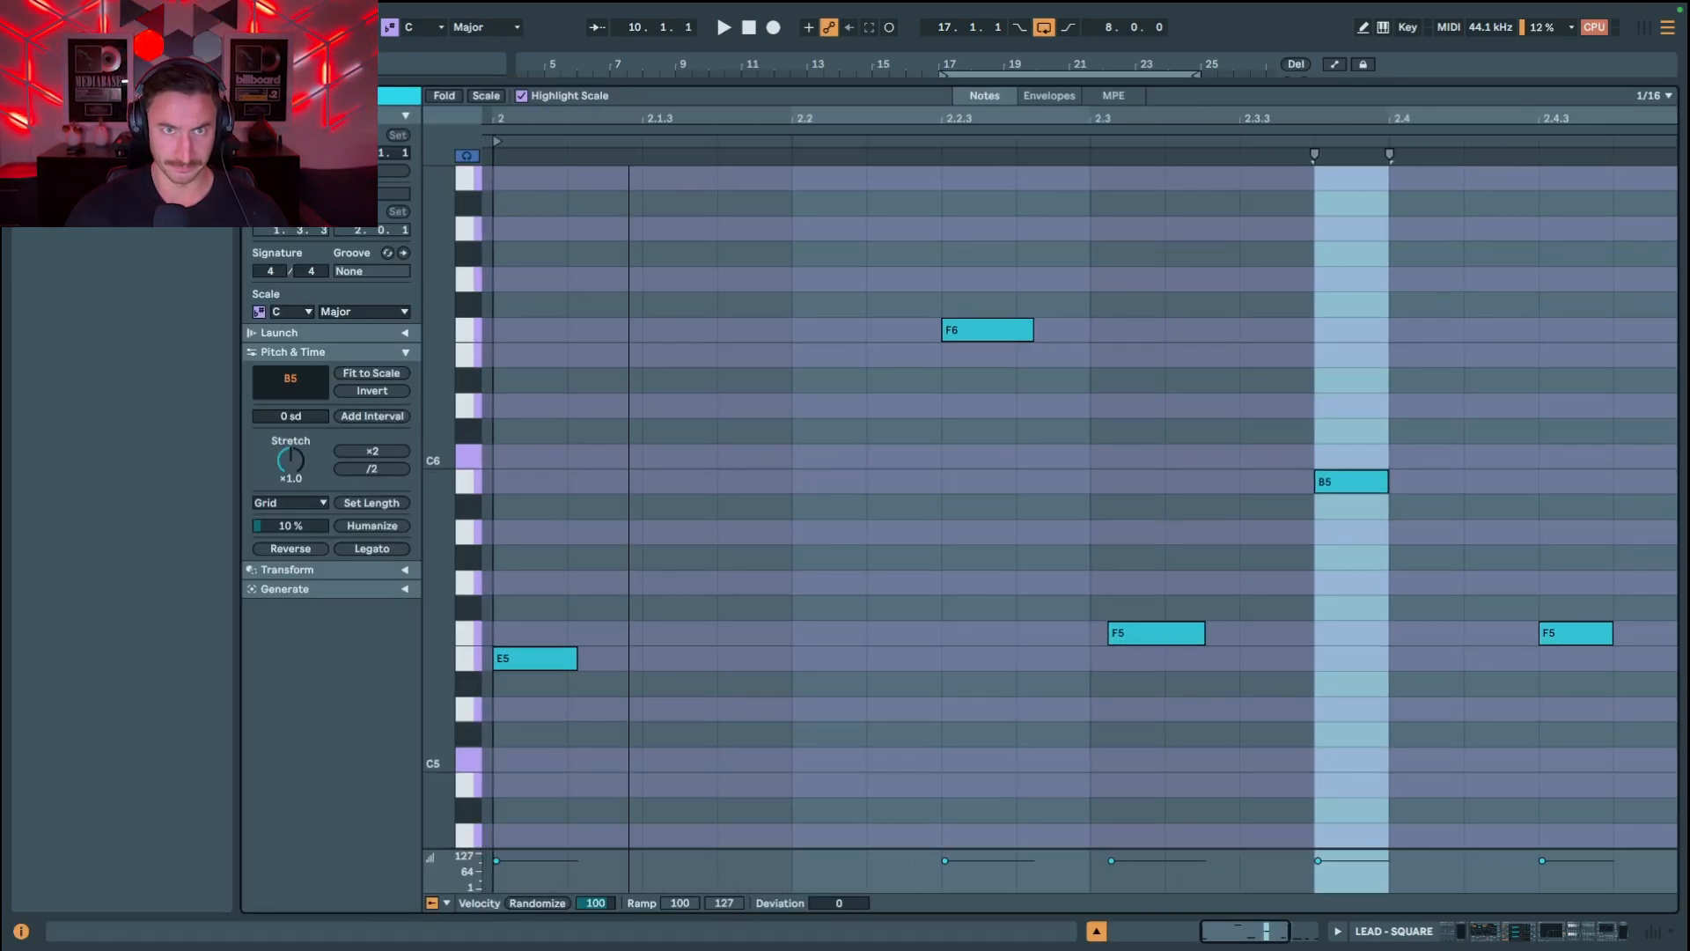
scroll(869, 480, "down", 3)
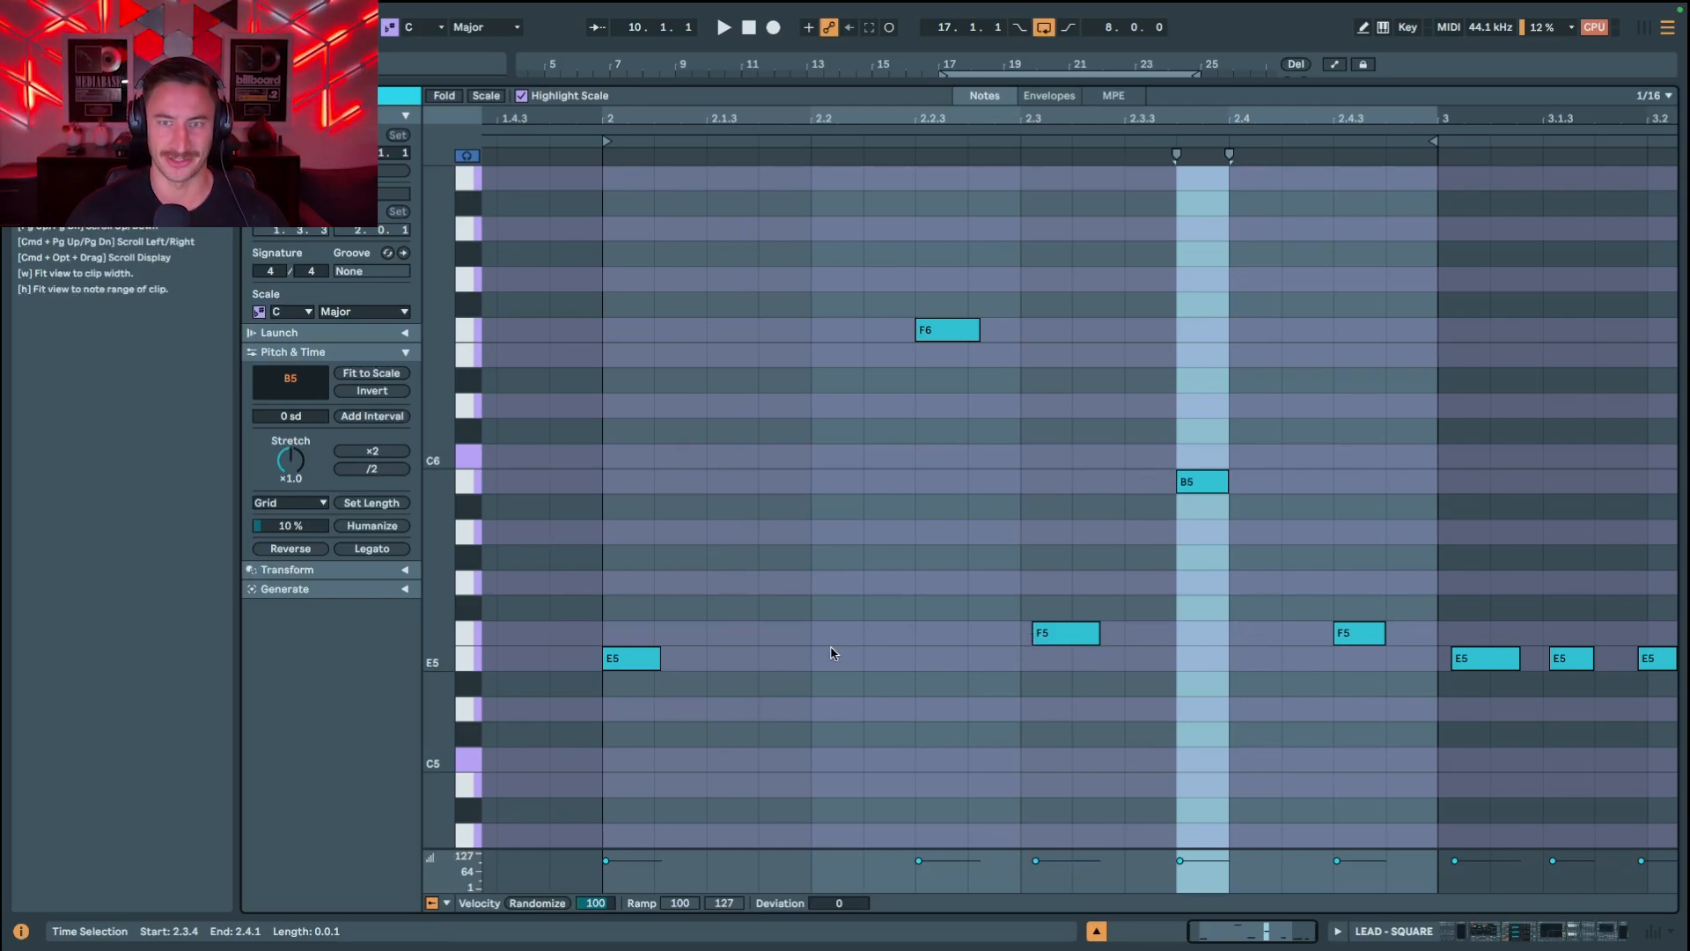
Step: Try a C6 note at 2.1.4 after the first E5 in the LEAD - SQUARE clip, and remove it
left_click(632, 663)
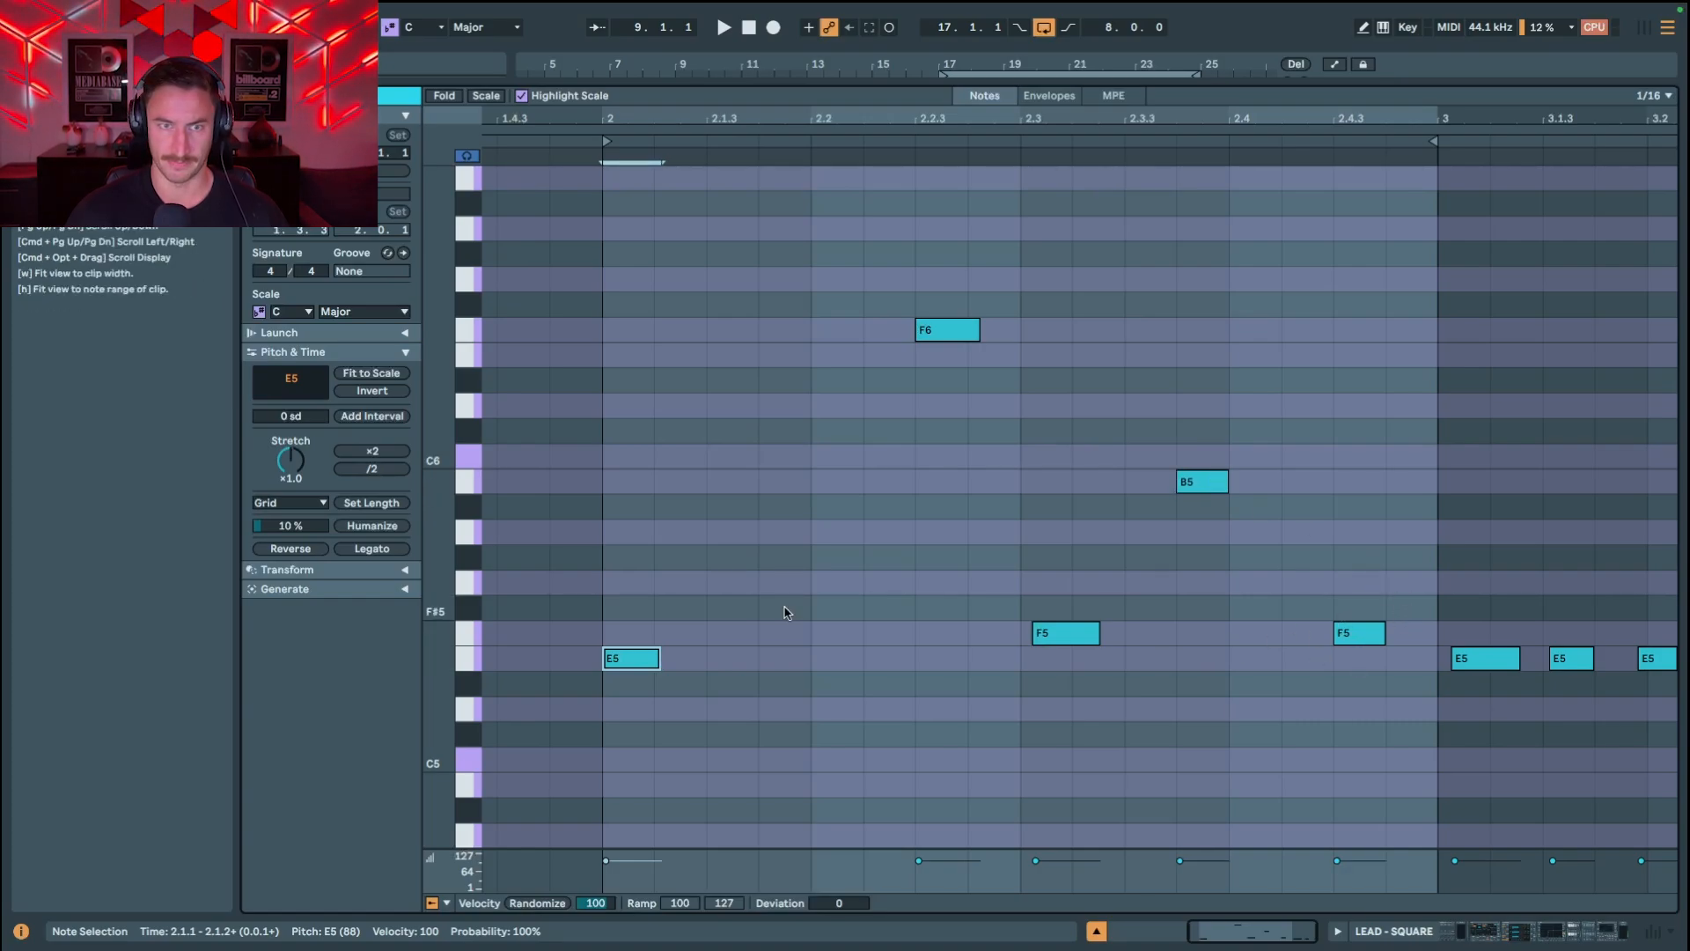
double_click(762, 458)
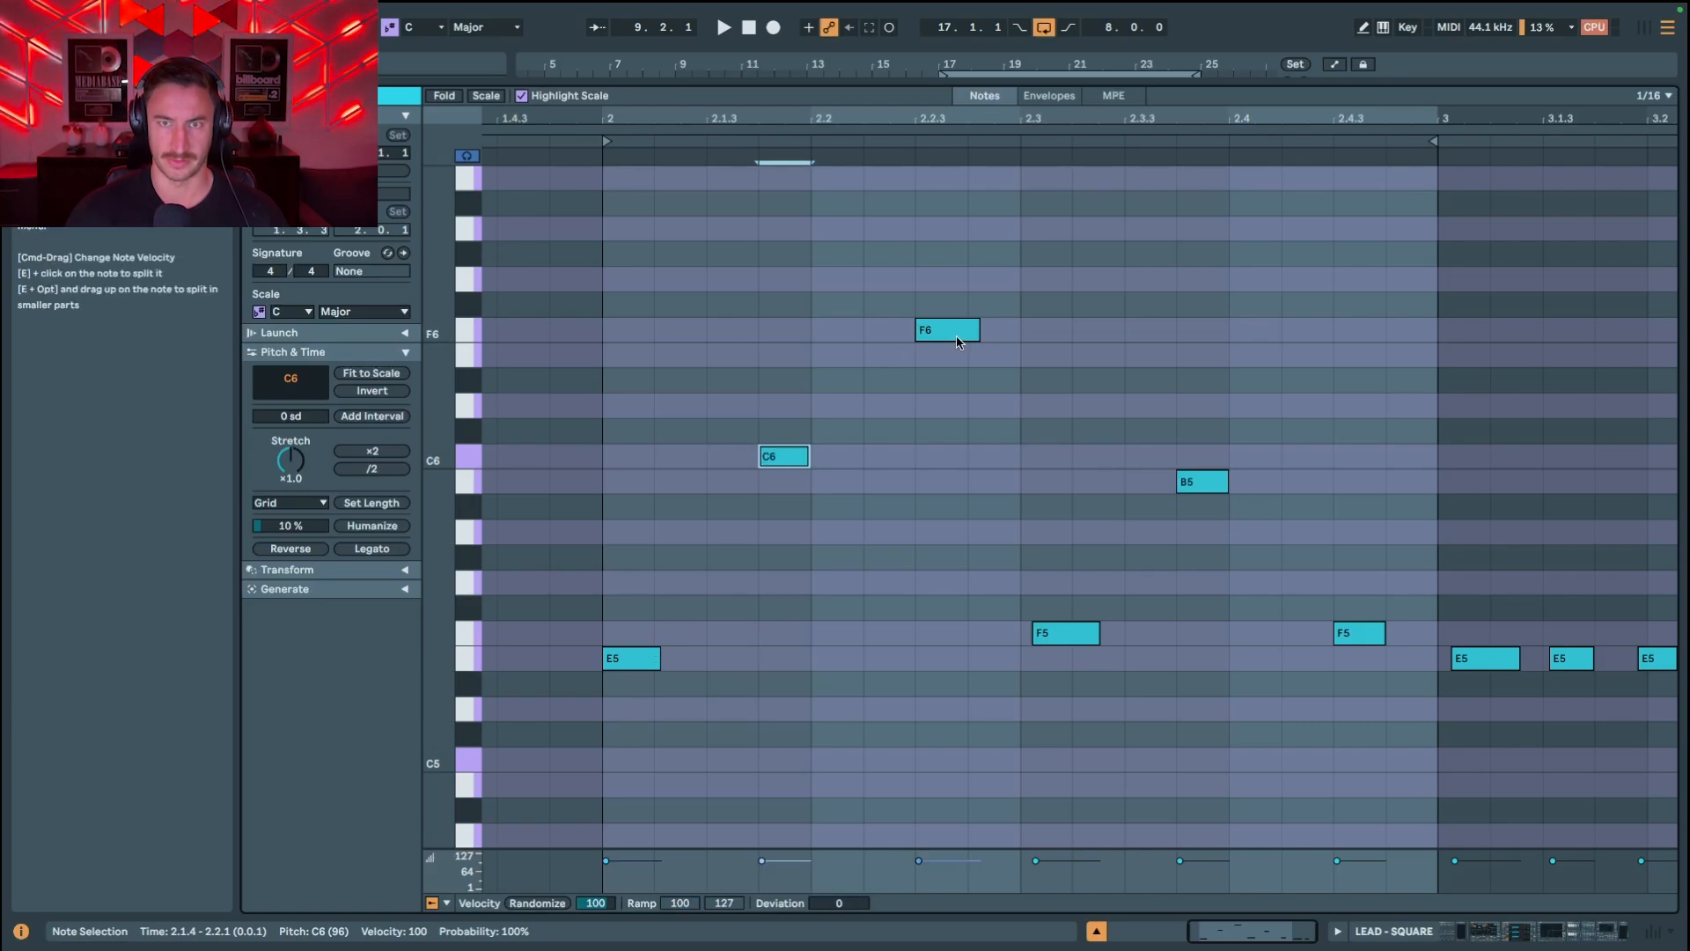
double_click(782, 454)
key("space")
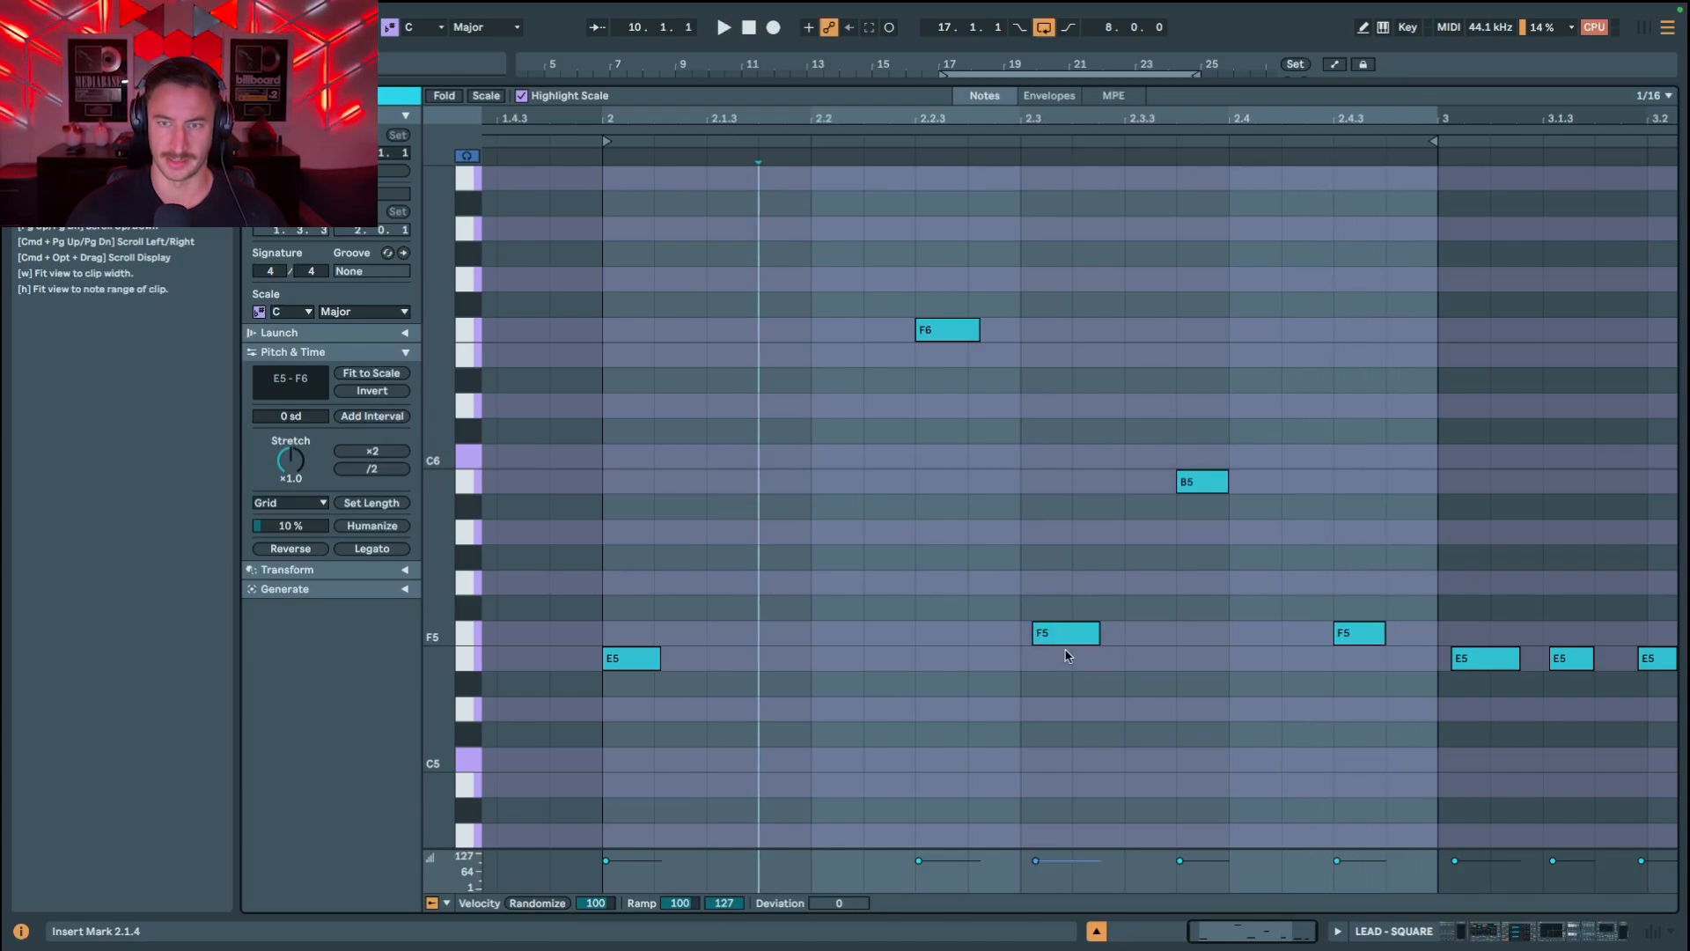
Step: Close the note editor, show the LEAD - SQUARE device chain, and open its Serum synth while playing the lead
left_click(1096, 930)
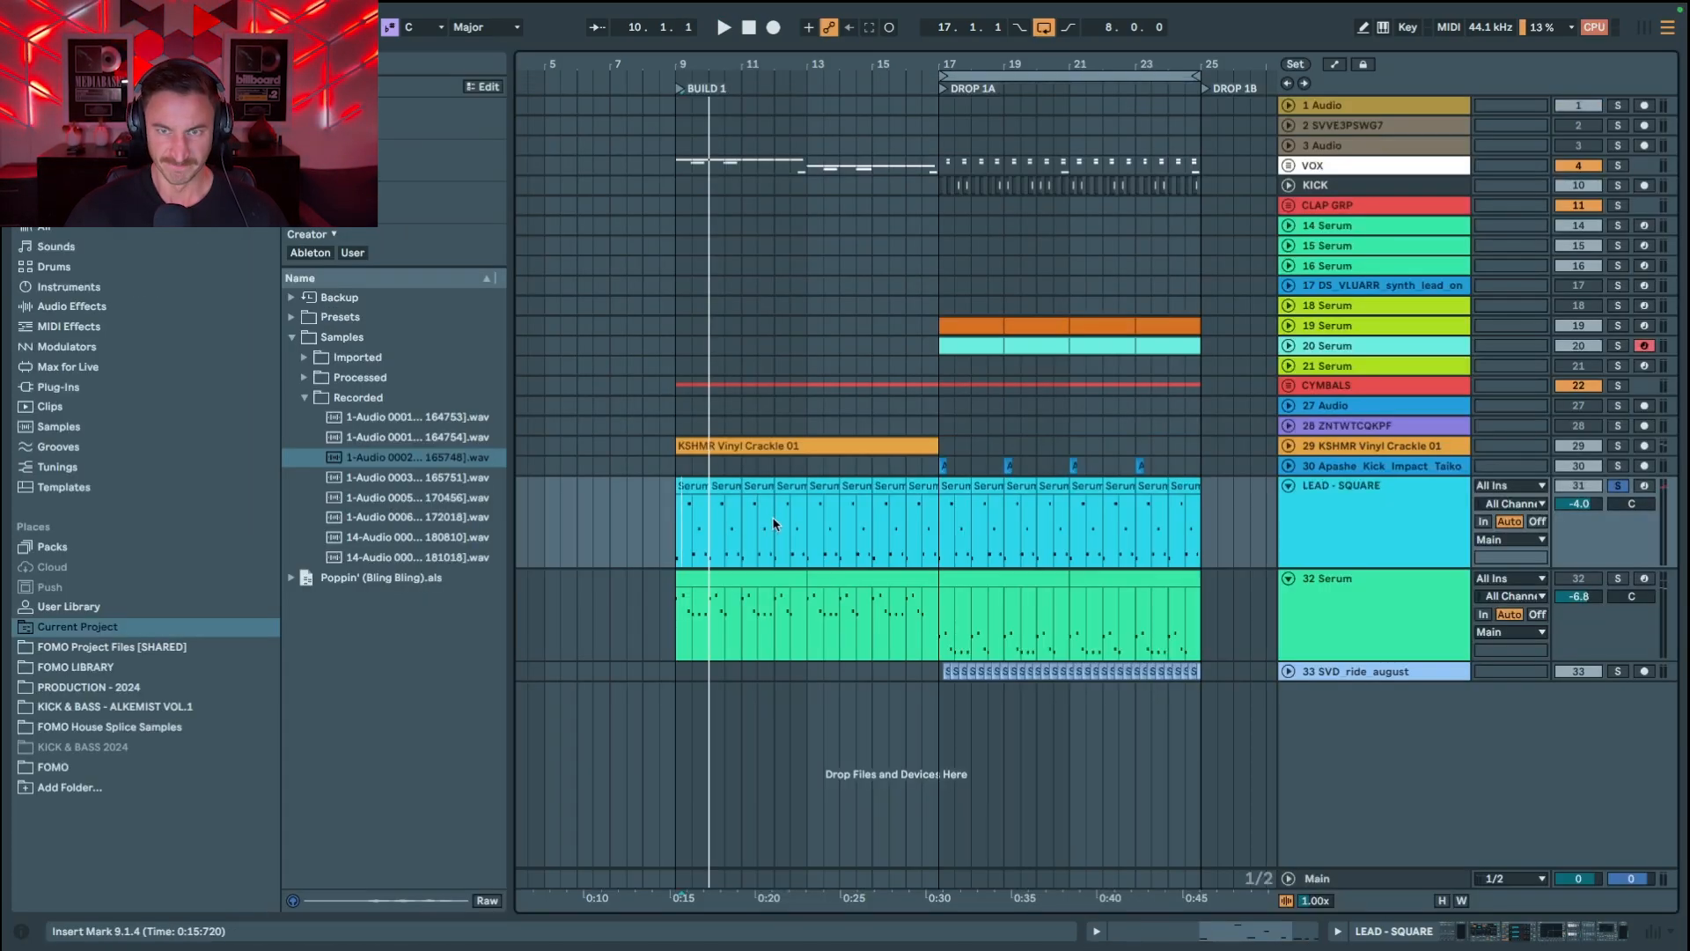
double_click(1408, 520)
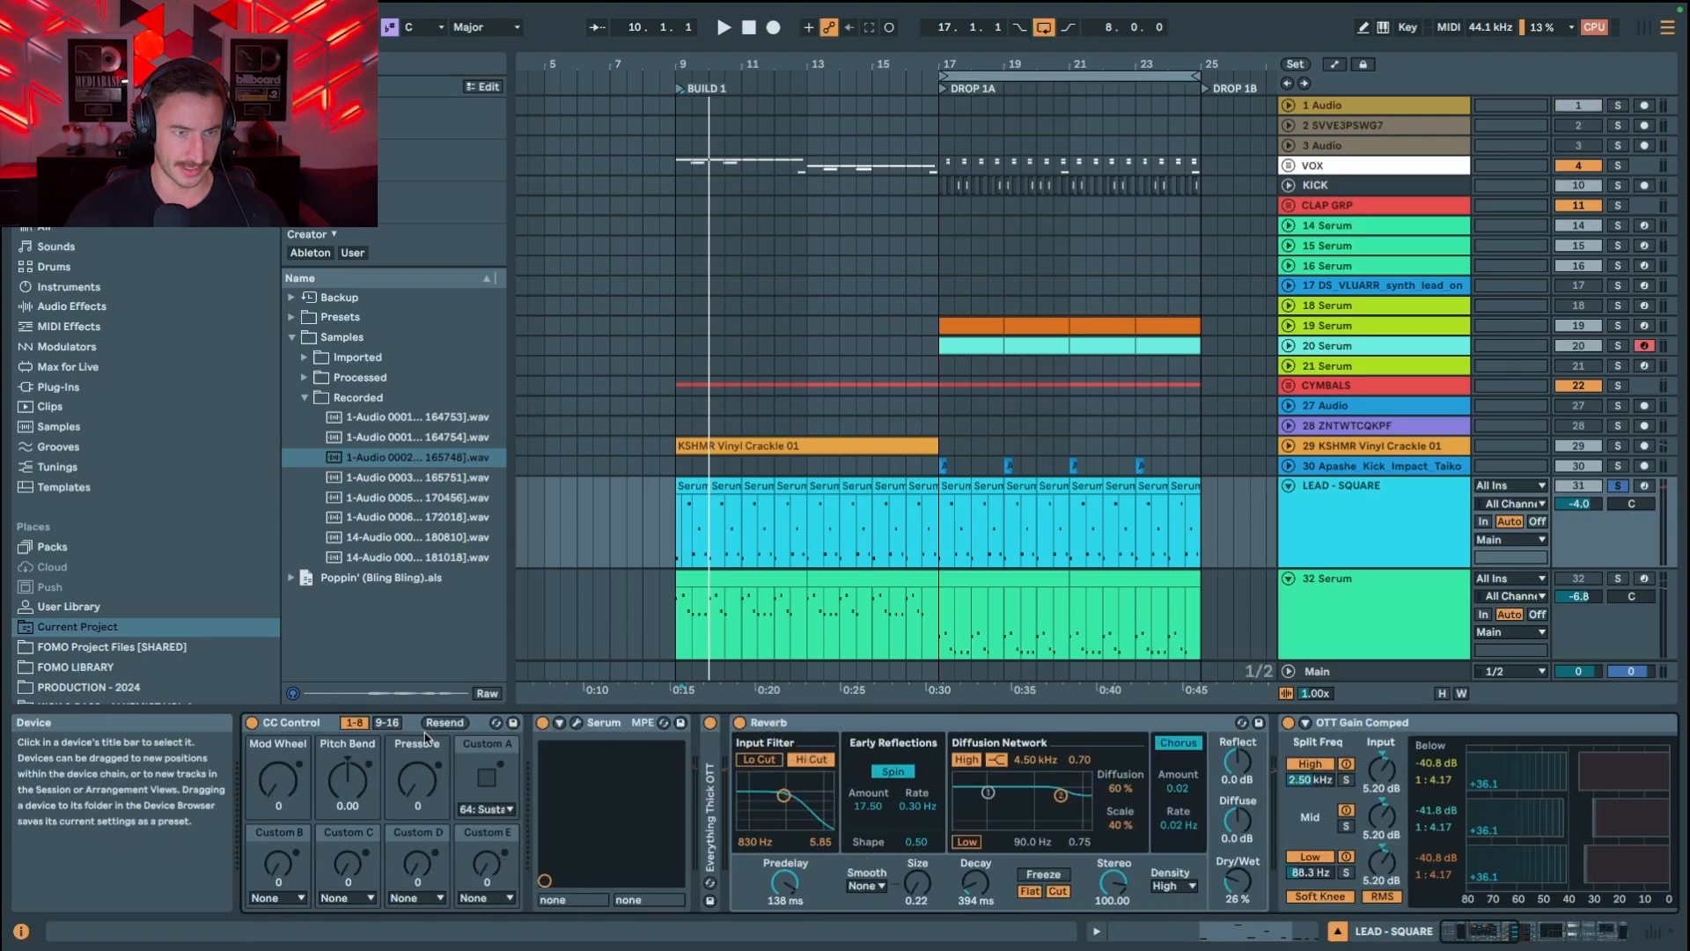
left_click(579, 725)
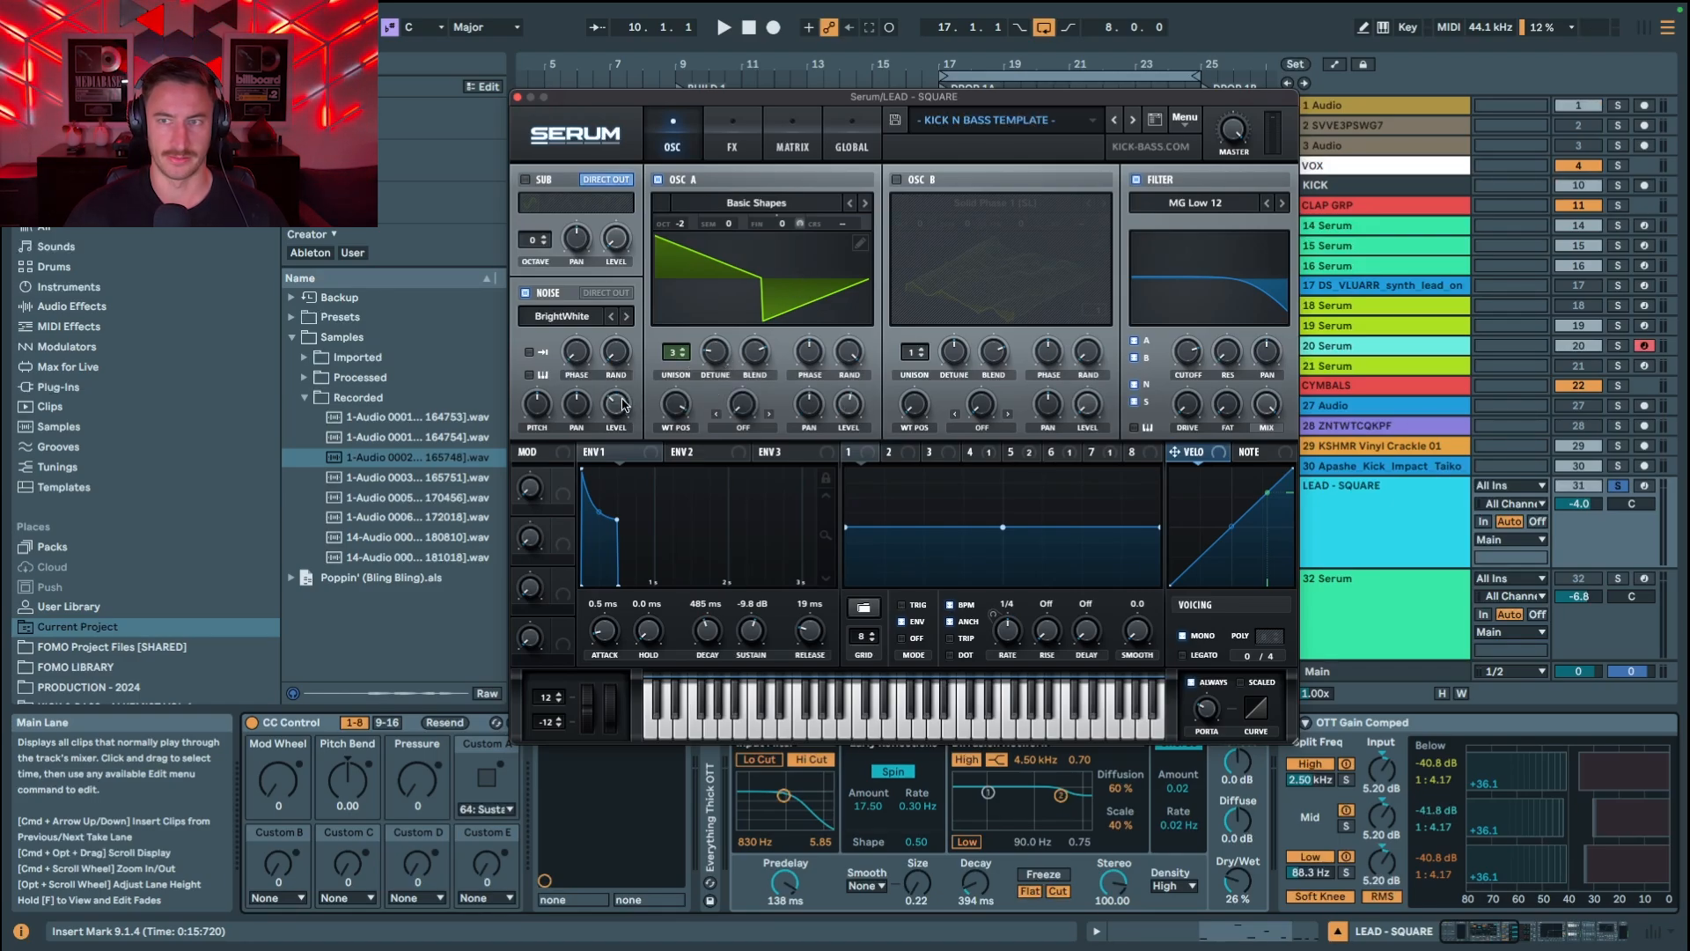
key("space")
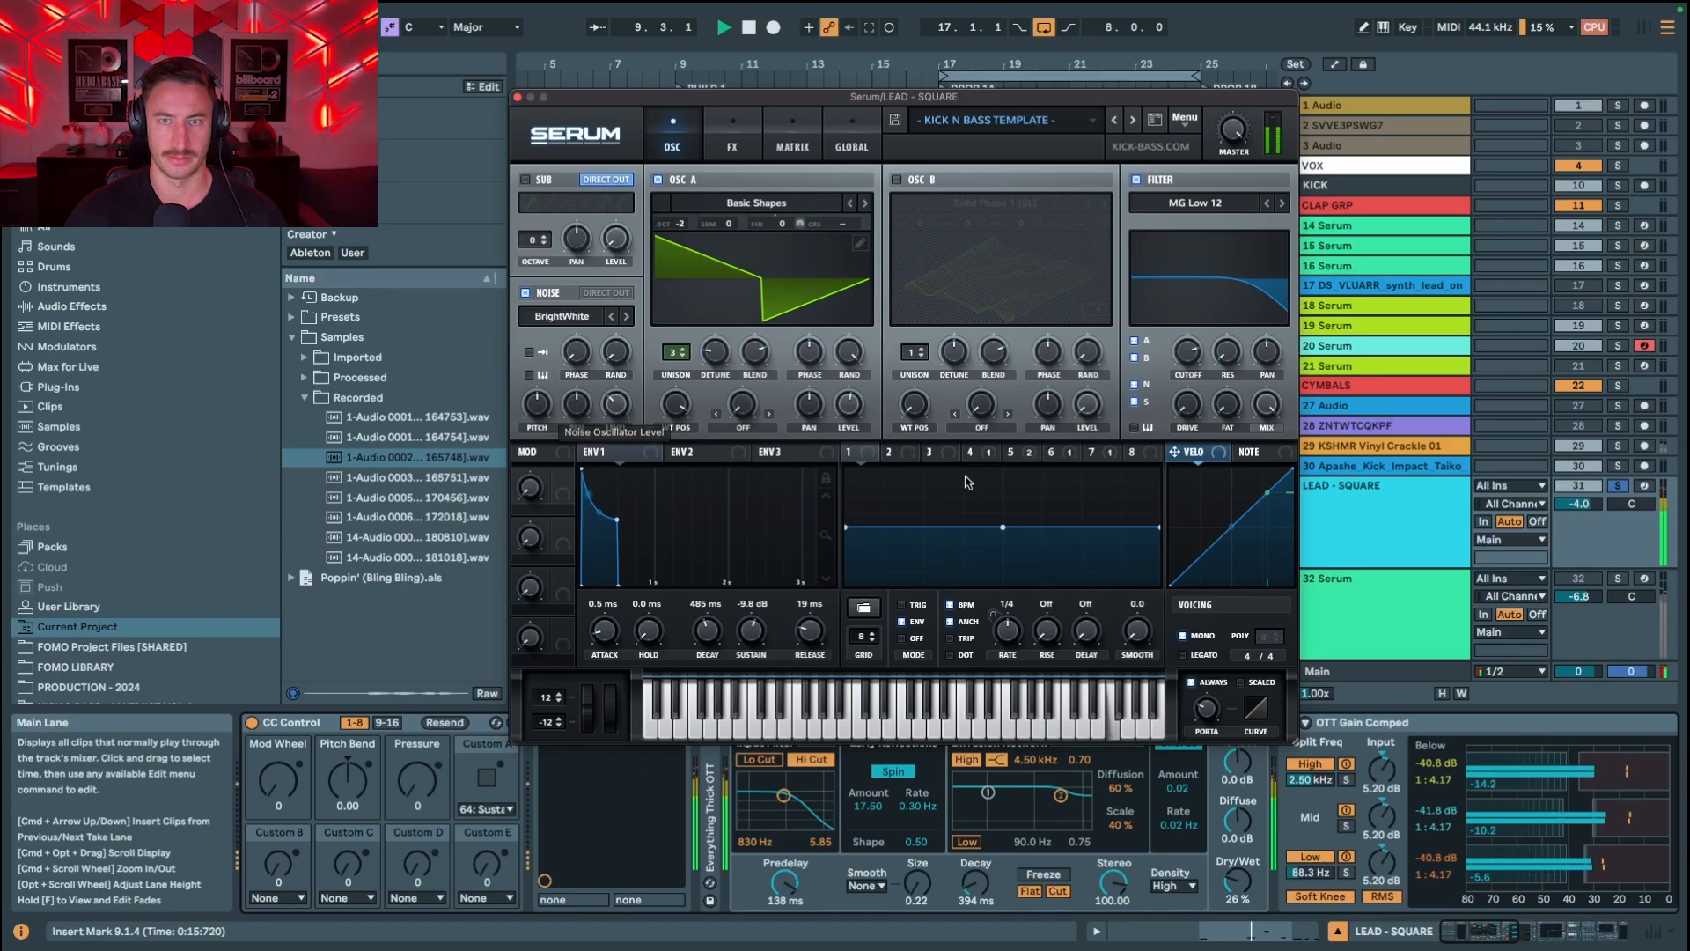
Step: Show LFO 5 in Serum and inspect its modulation of oscillator A's fine tuning during playback
left_click(1026, 460)
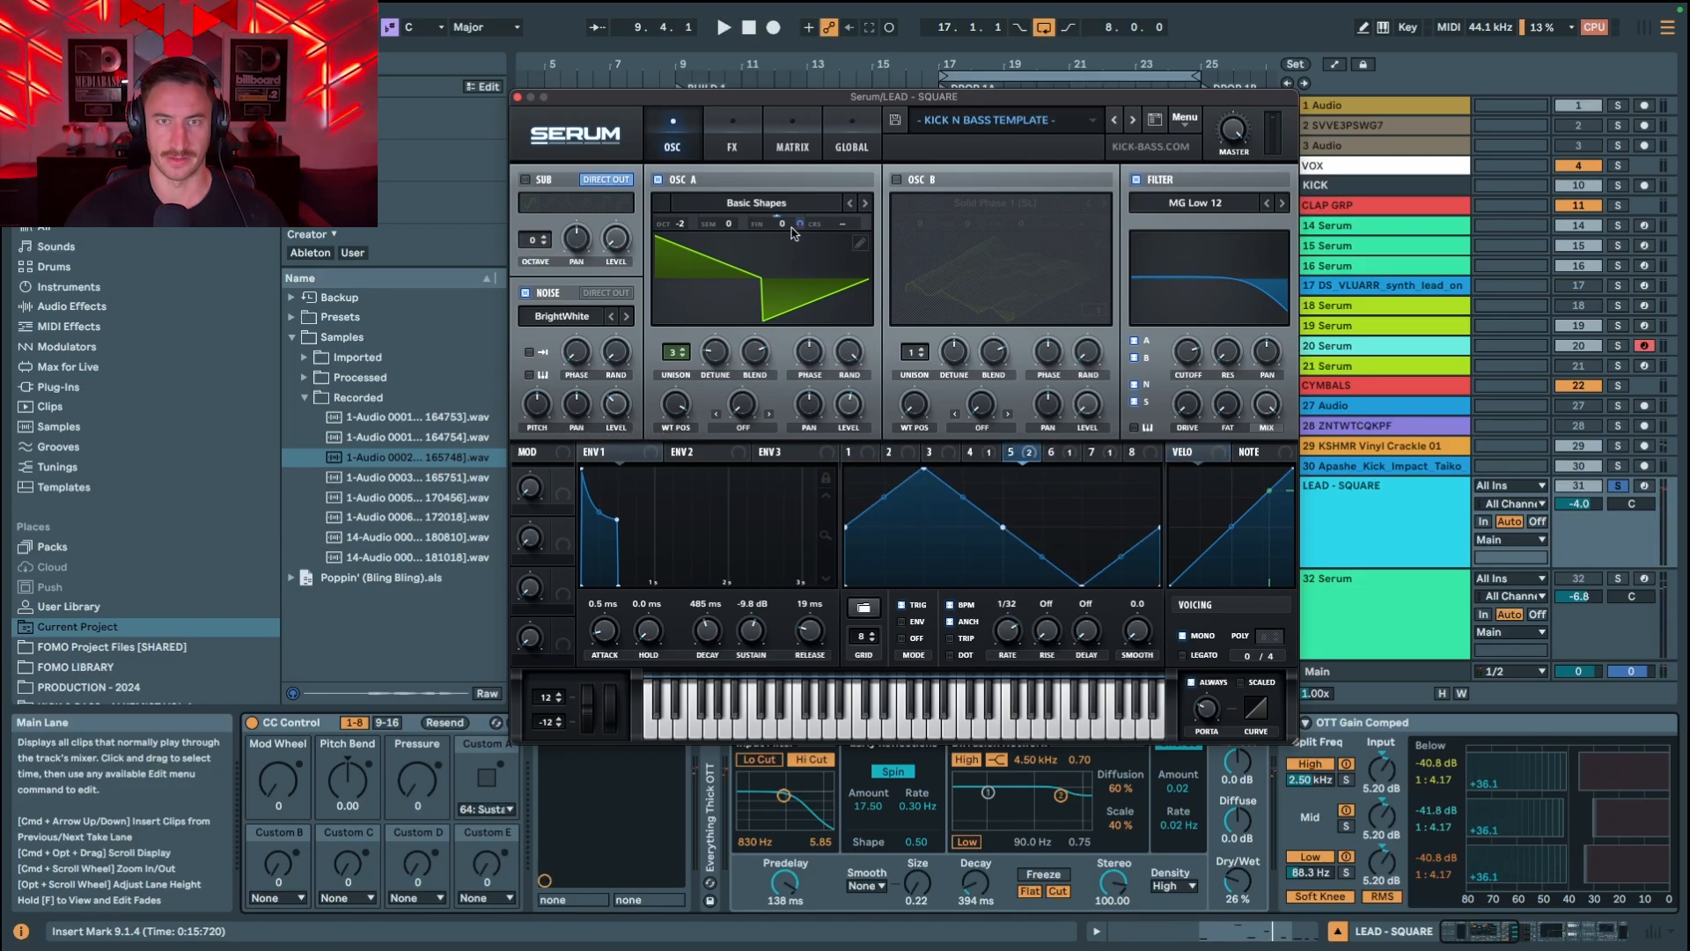
left_click_drag(800, 223, 800, 224)
key("space")
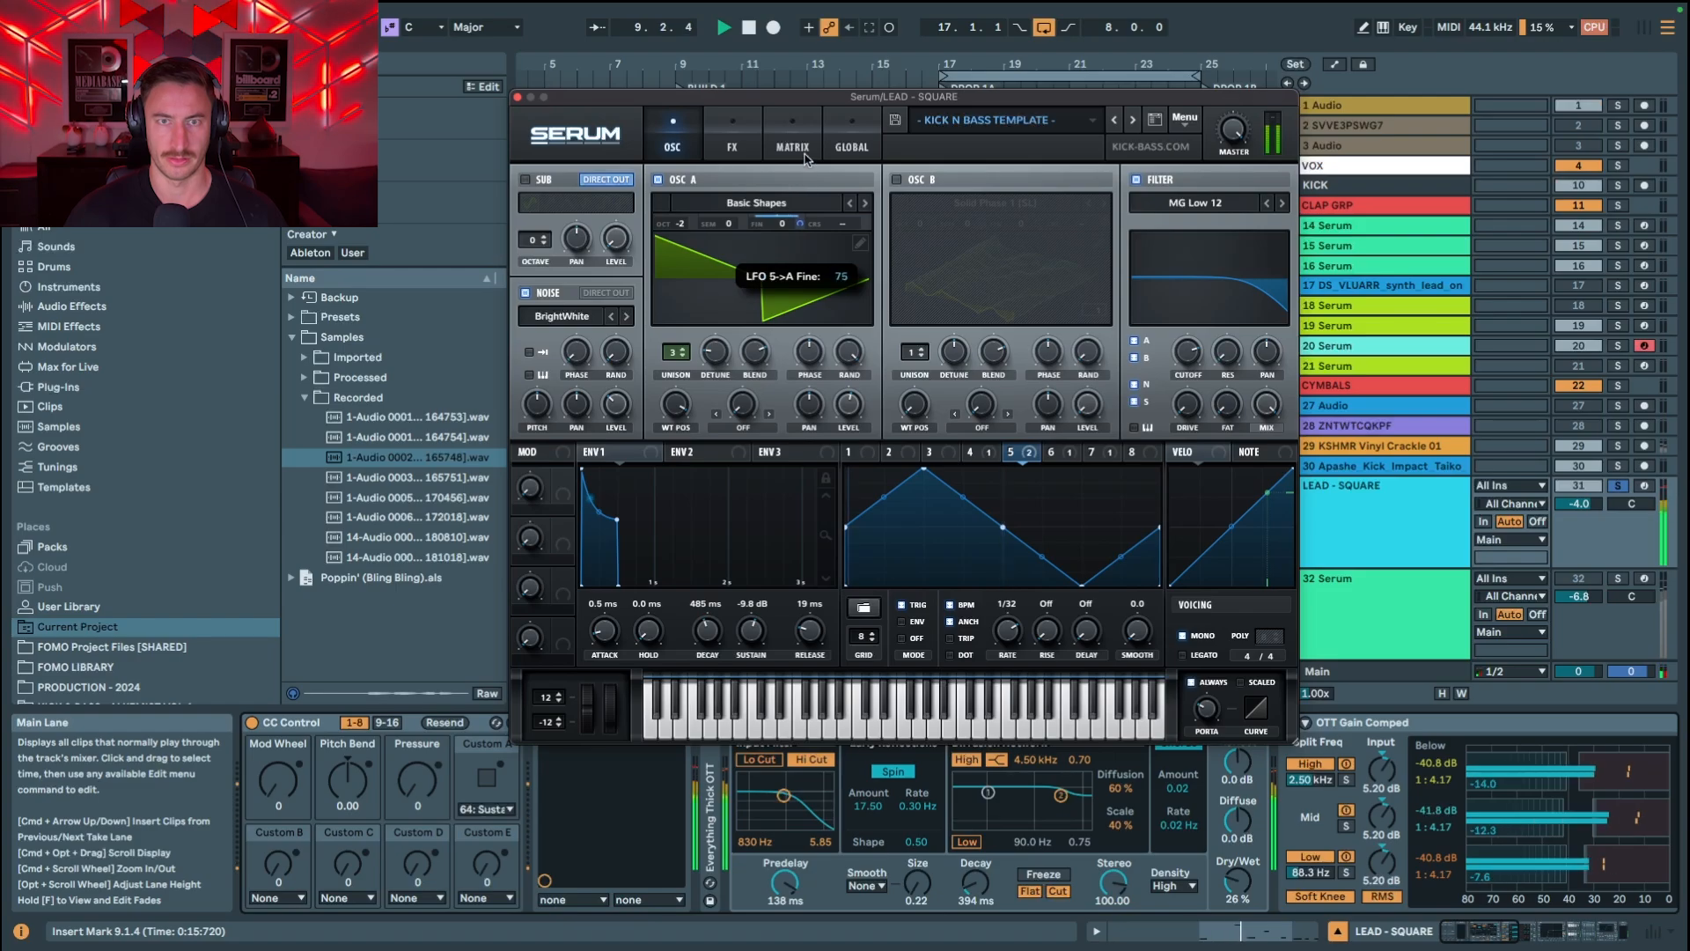
key("space")
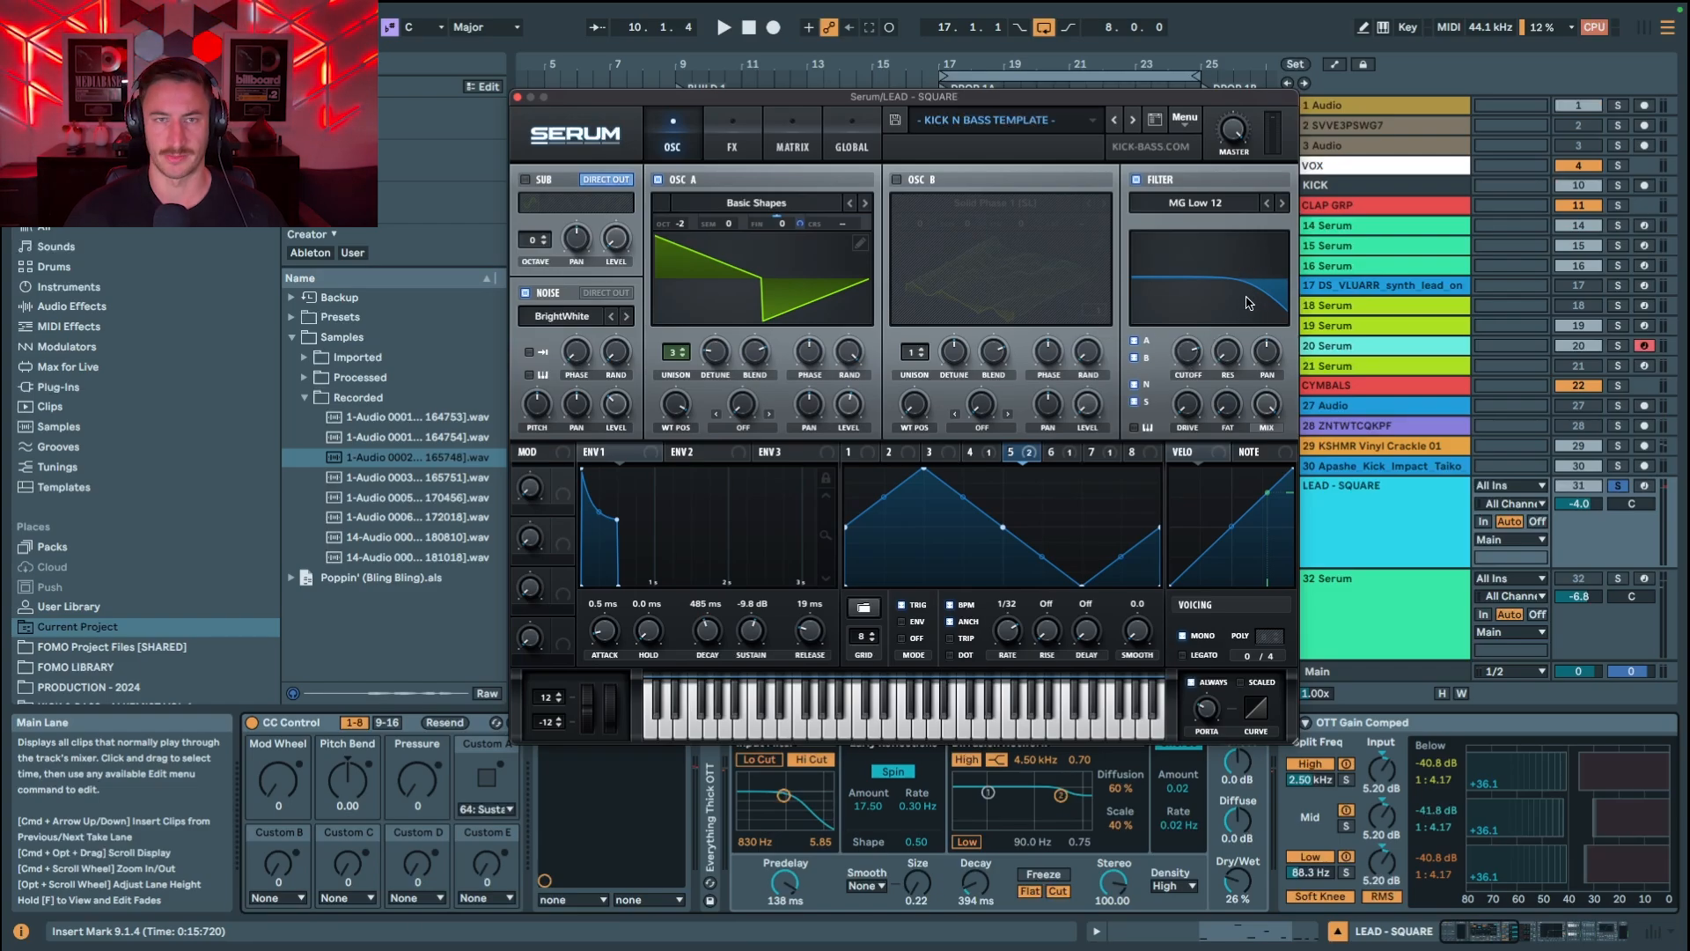
Step: Examine Serum's effects with the multiband compressor while the lead plays, then stop playback and close the synth window
key("space")
left_click(732, 141)
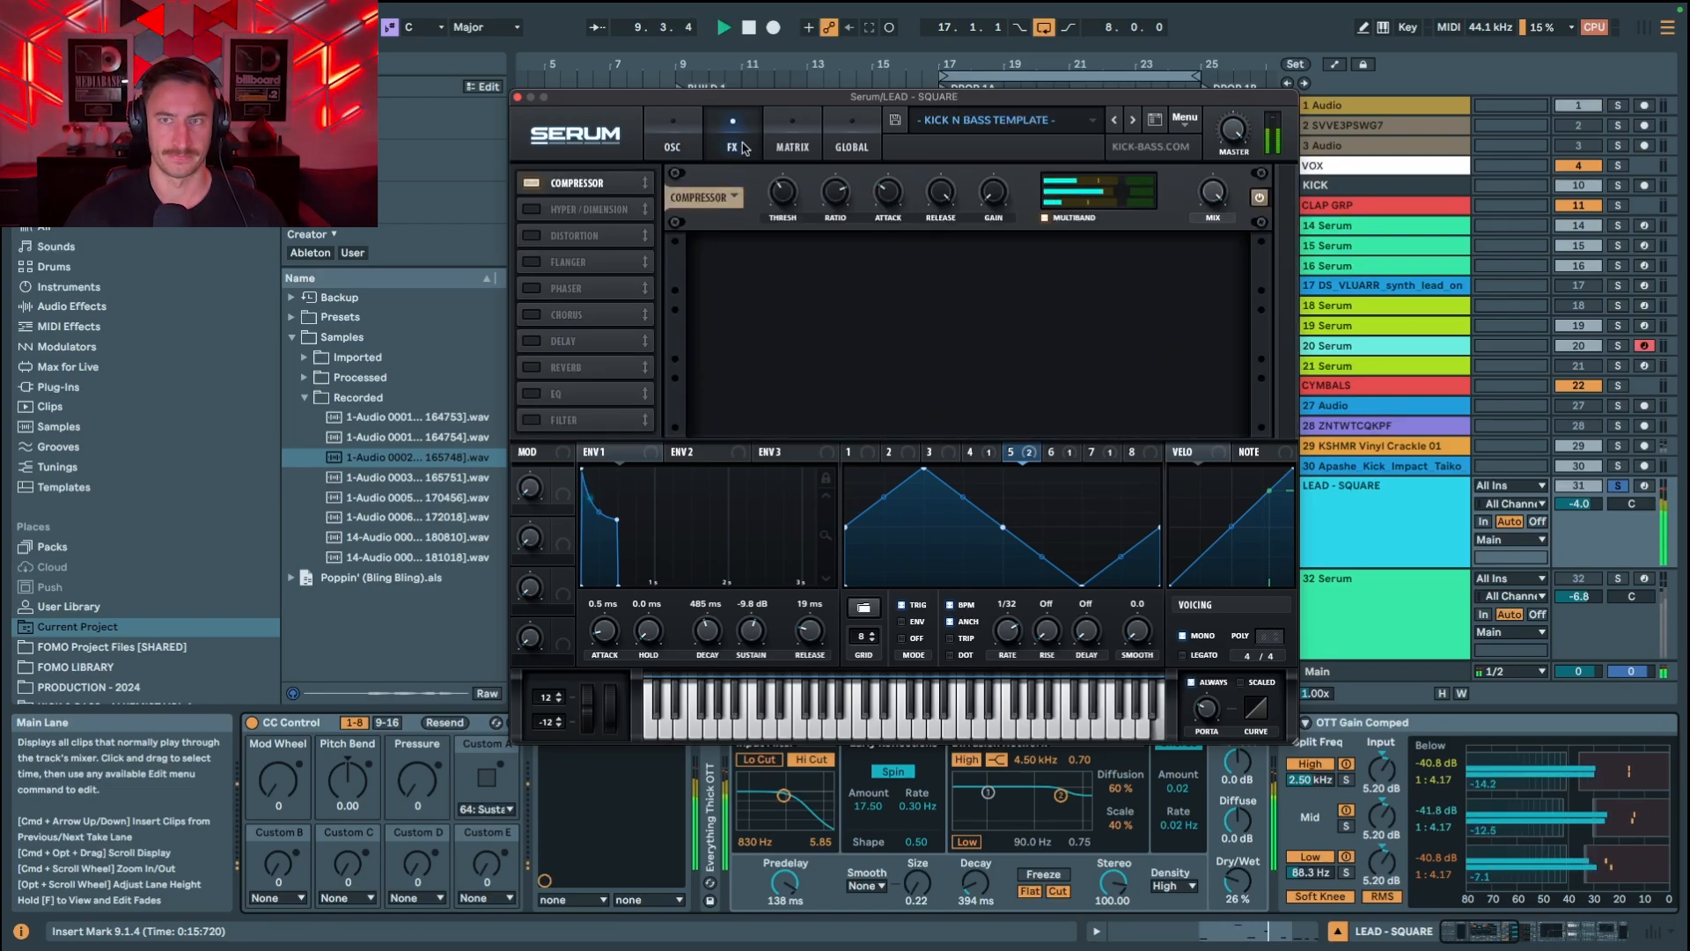
key("space")
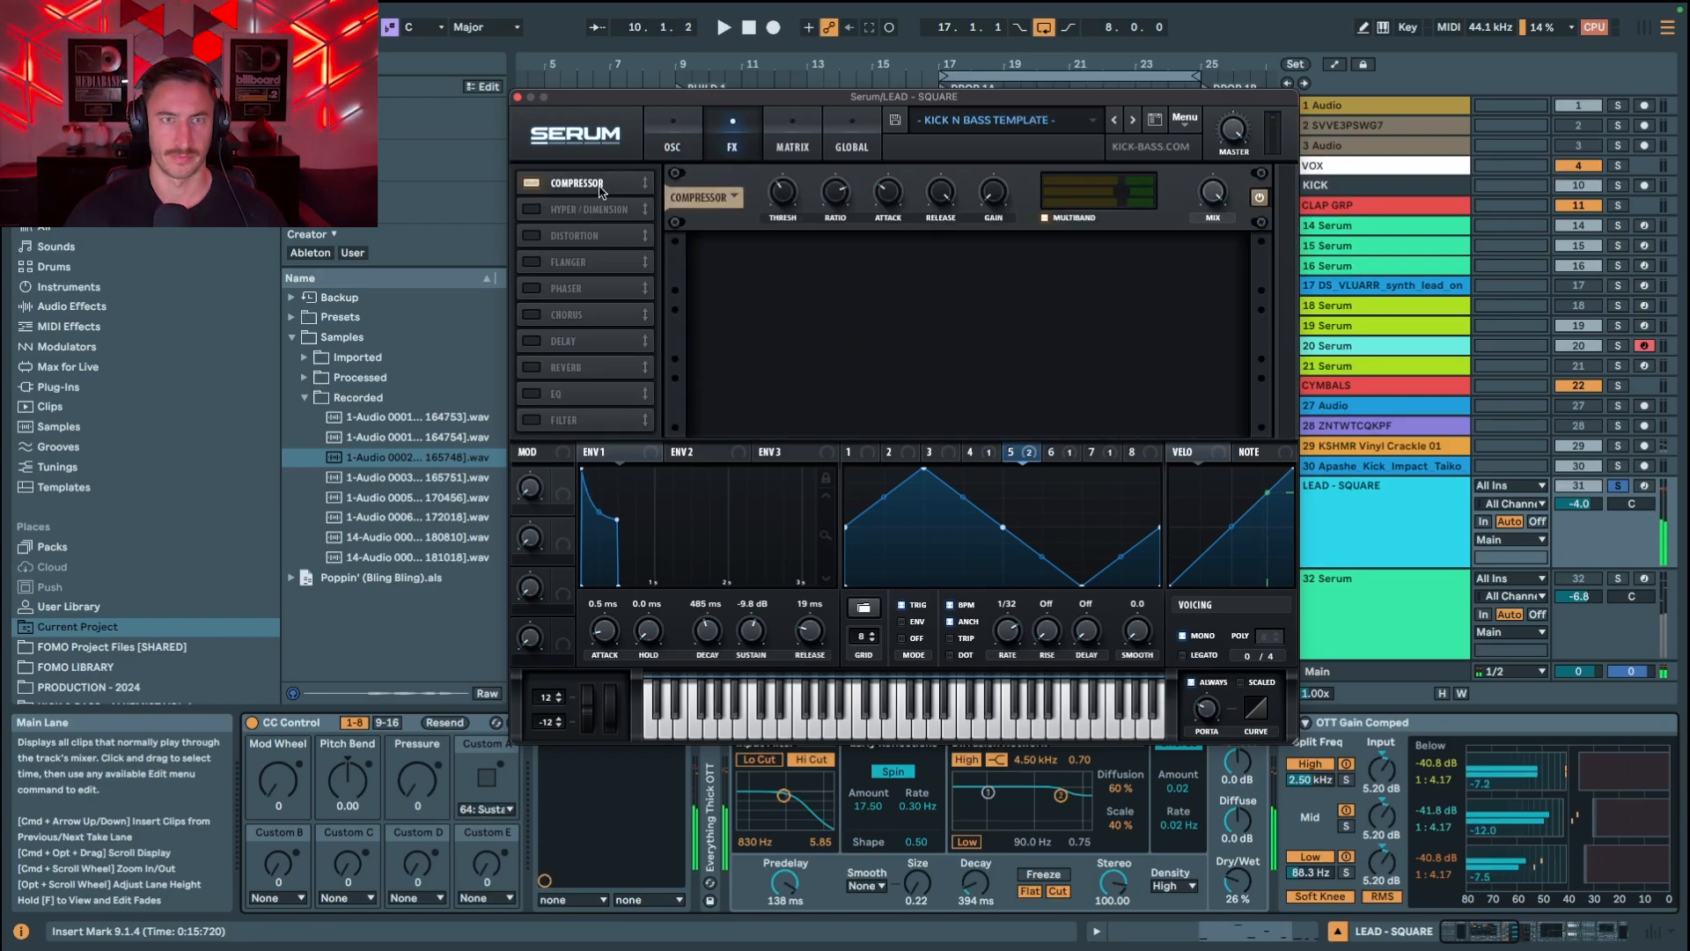
left_click(518, 98)
Step: Unfold the Everything Thick OTT device to inspect it, fold it again, and examine the Reverb's decay setting
left_click(710, 724)
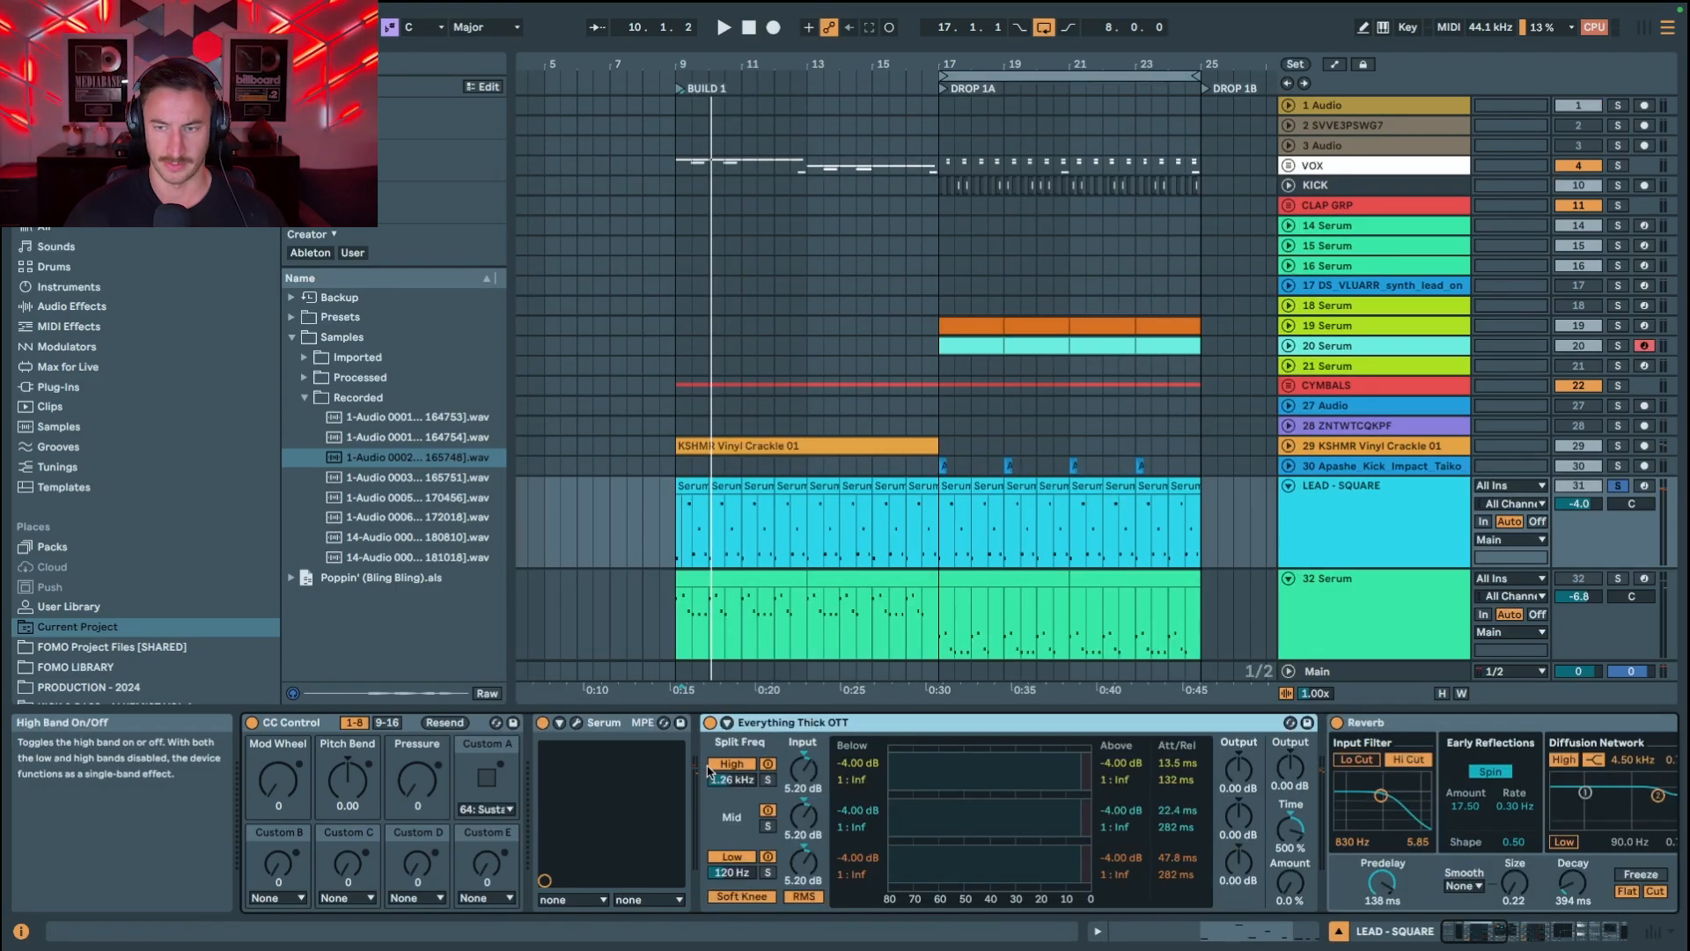
double_click(796, 729)
scroll(798, 728, "right", 3)
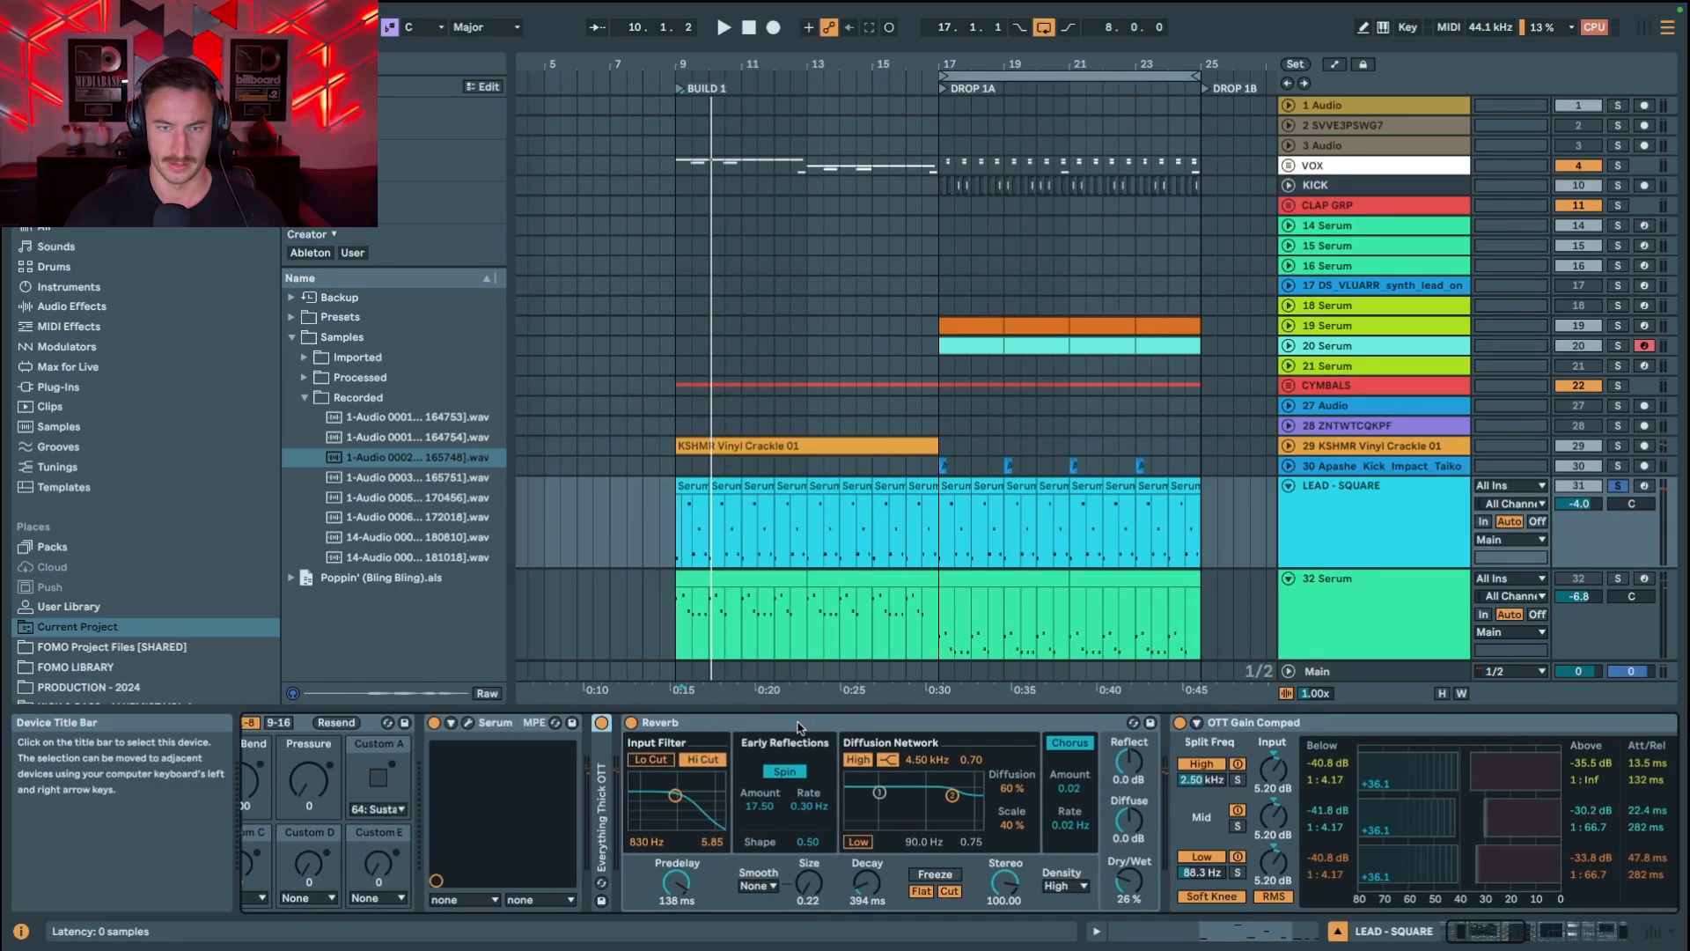
left_click(797, 728)
scroll(798, 728, "right", 1)
left_click(745, 891)
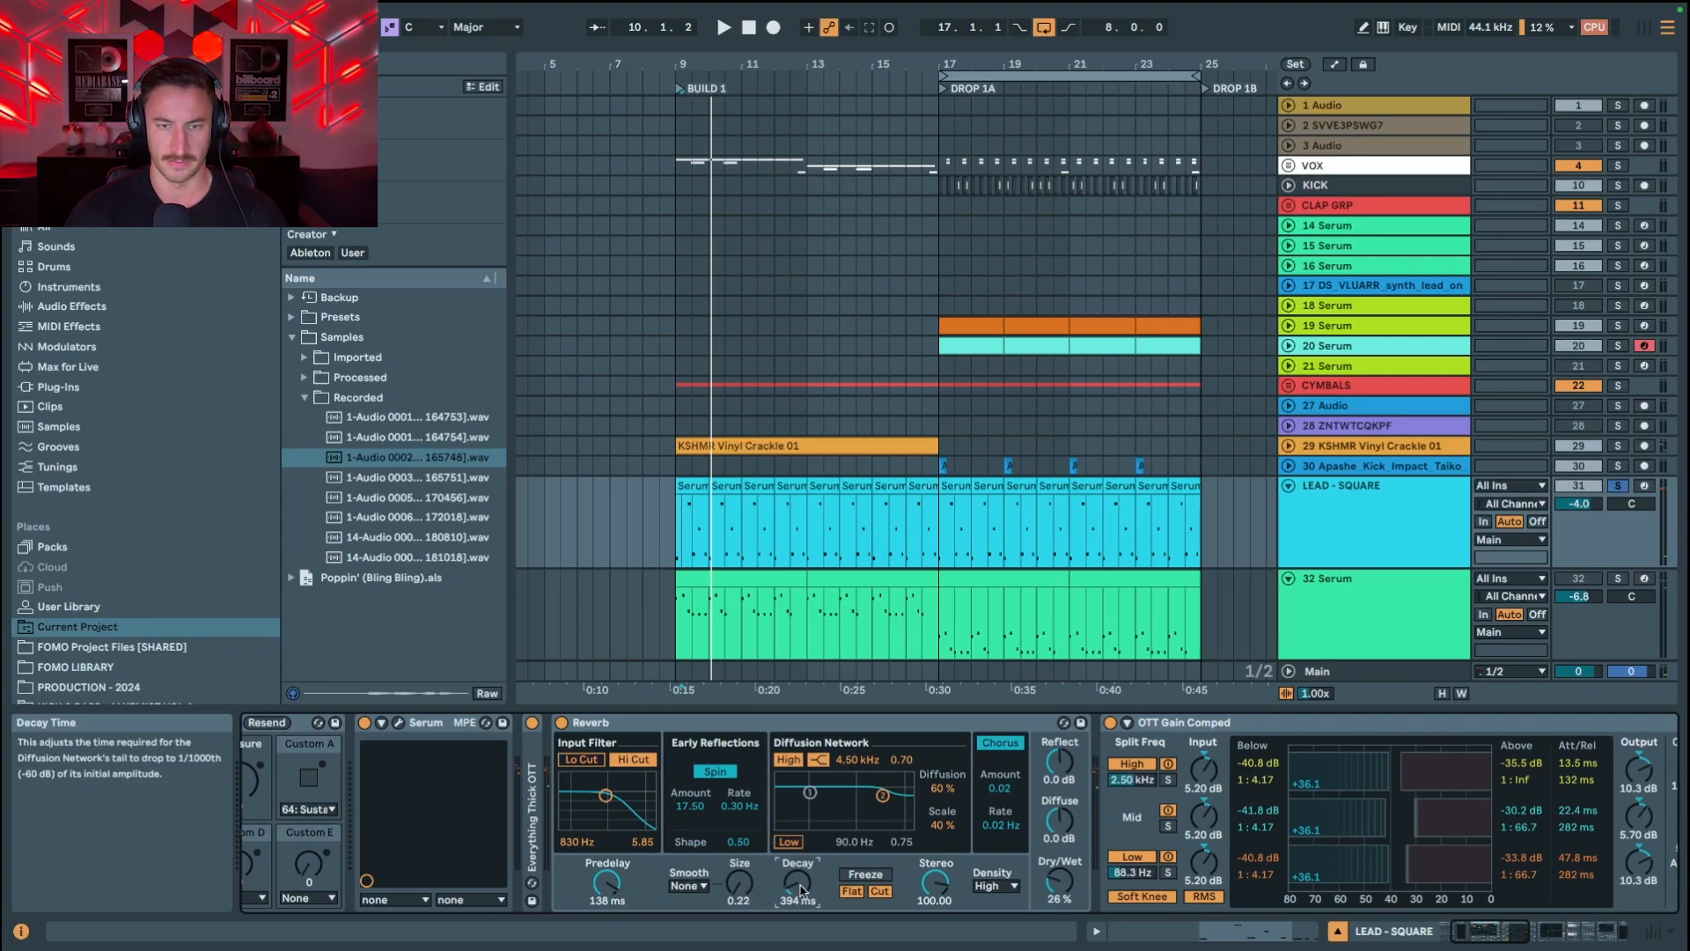
Step: Examine the OTT Gain Comped amount and the EQ Eight low cut on the lead during playback
scroll(1039, 803, "right", 6)
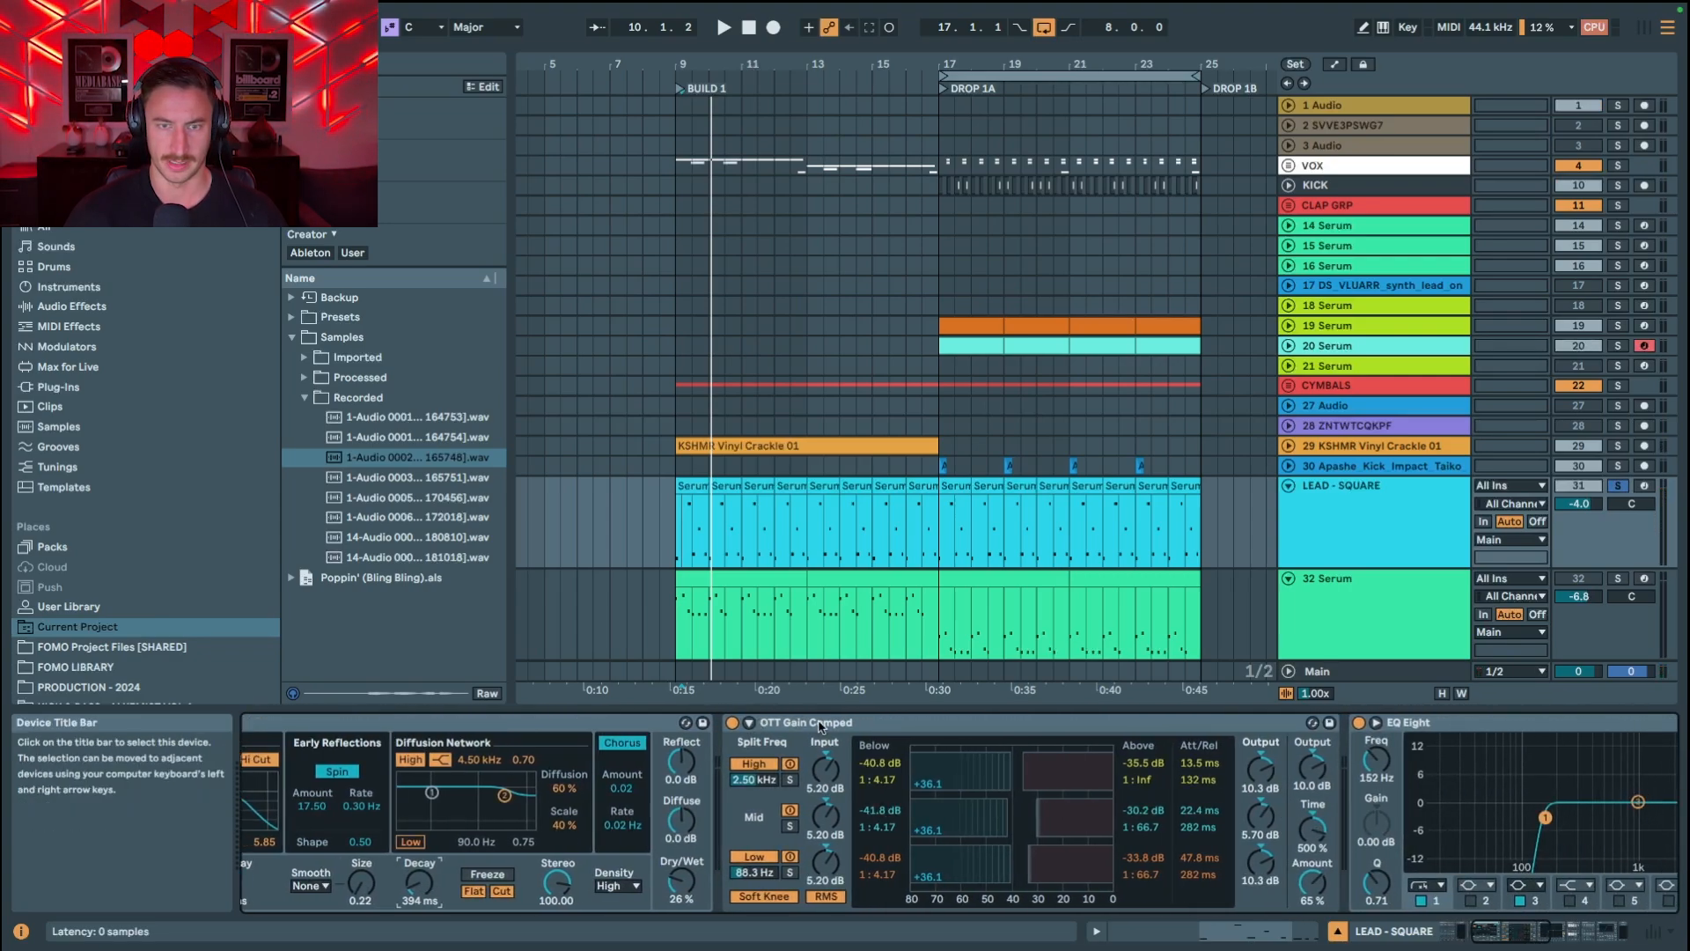
left_click(819, 723)
scroll(819, 723, "right", 2)
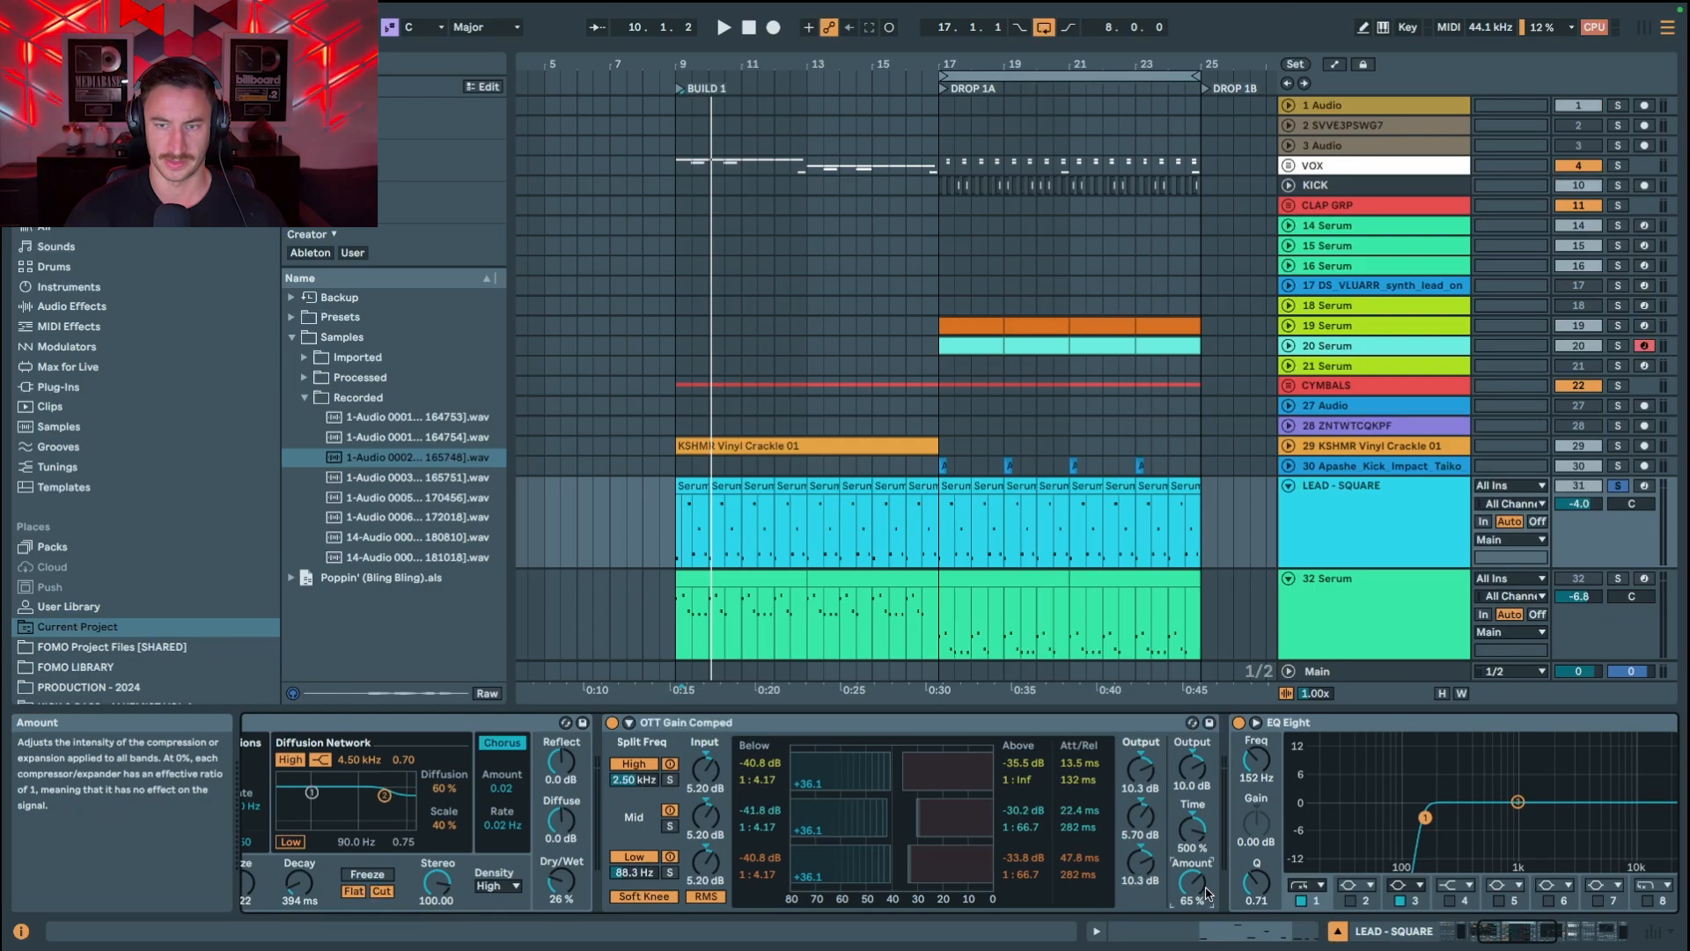
key("space")
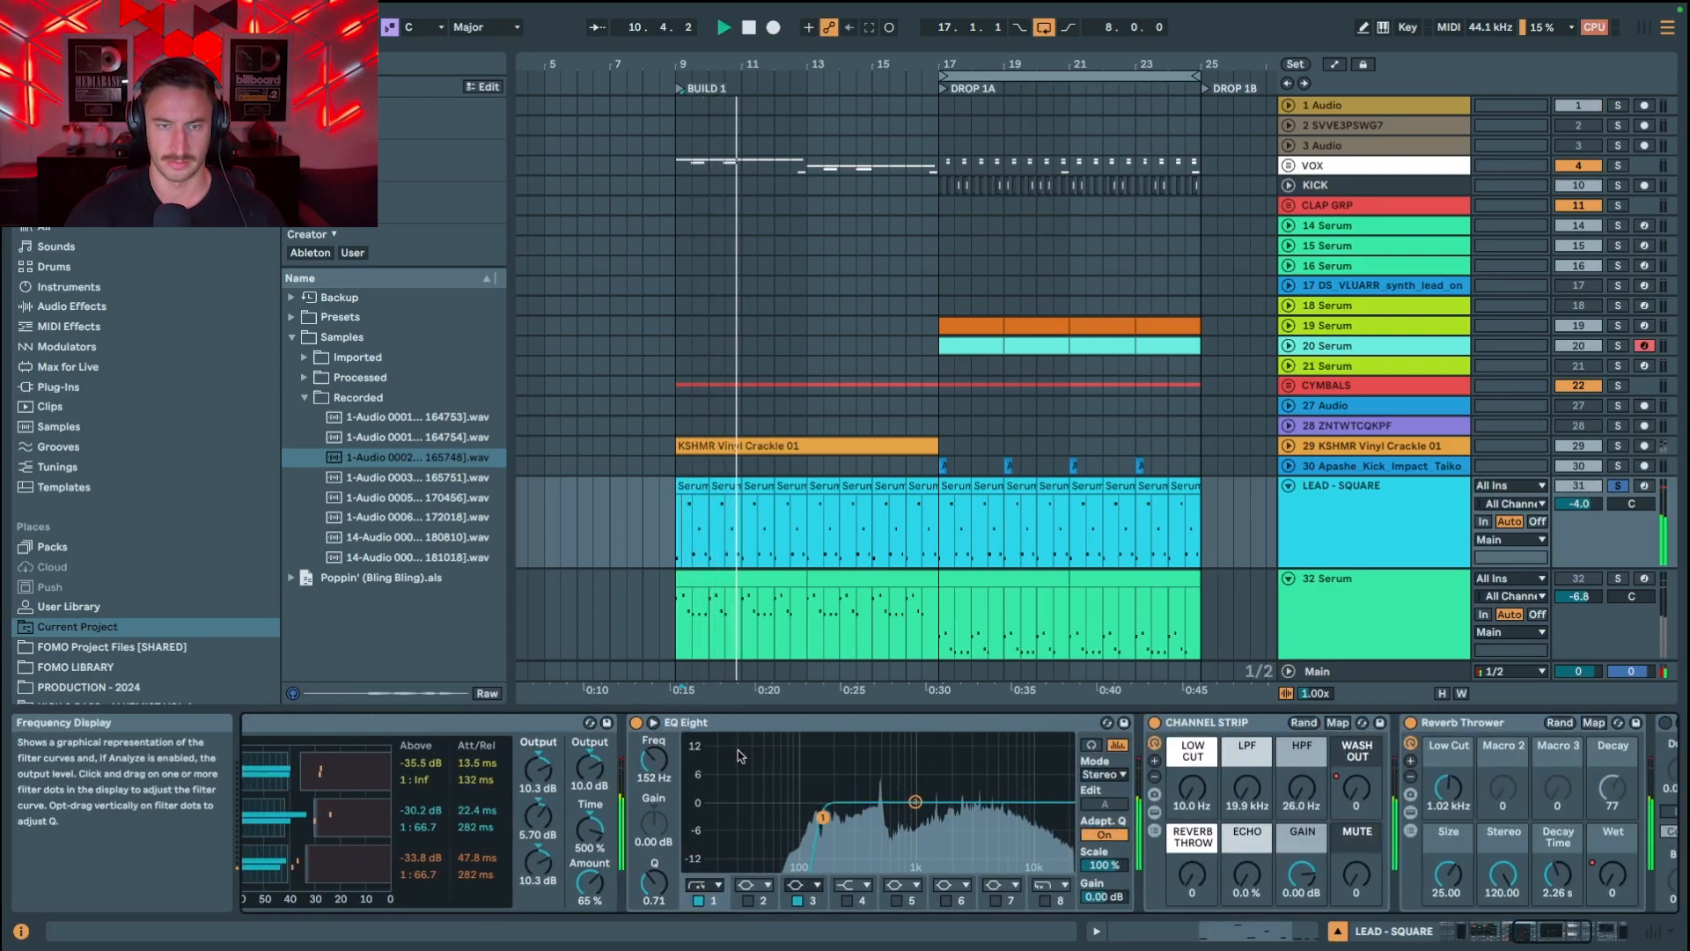
left_click(805, 724)
scroll(805, 726, "right", 4)
Step: Show the LEAD - SQUARE automation, highlight the WASH OUT ramp from 13.1.1 to 17.1.1, and hide automation again
key("a")
scroll(834, 482, "down", 2)
scroll(834, 482, "down", 3)
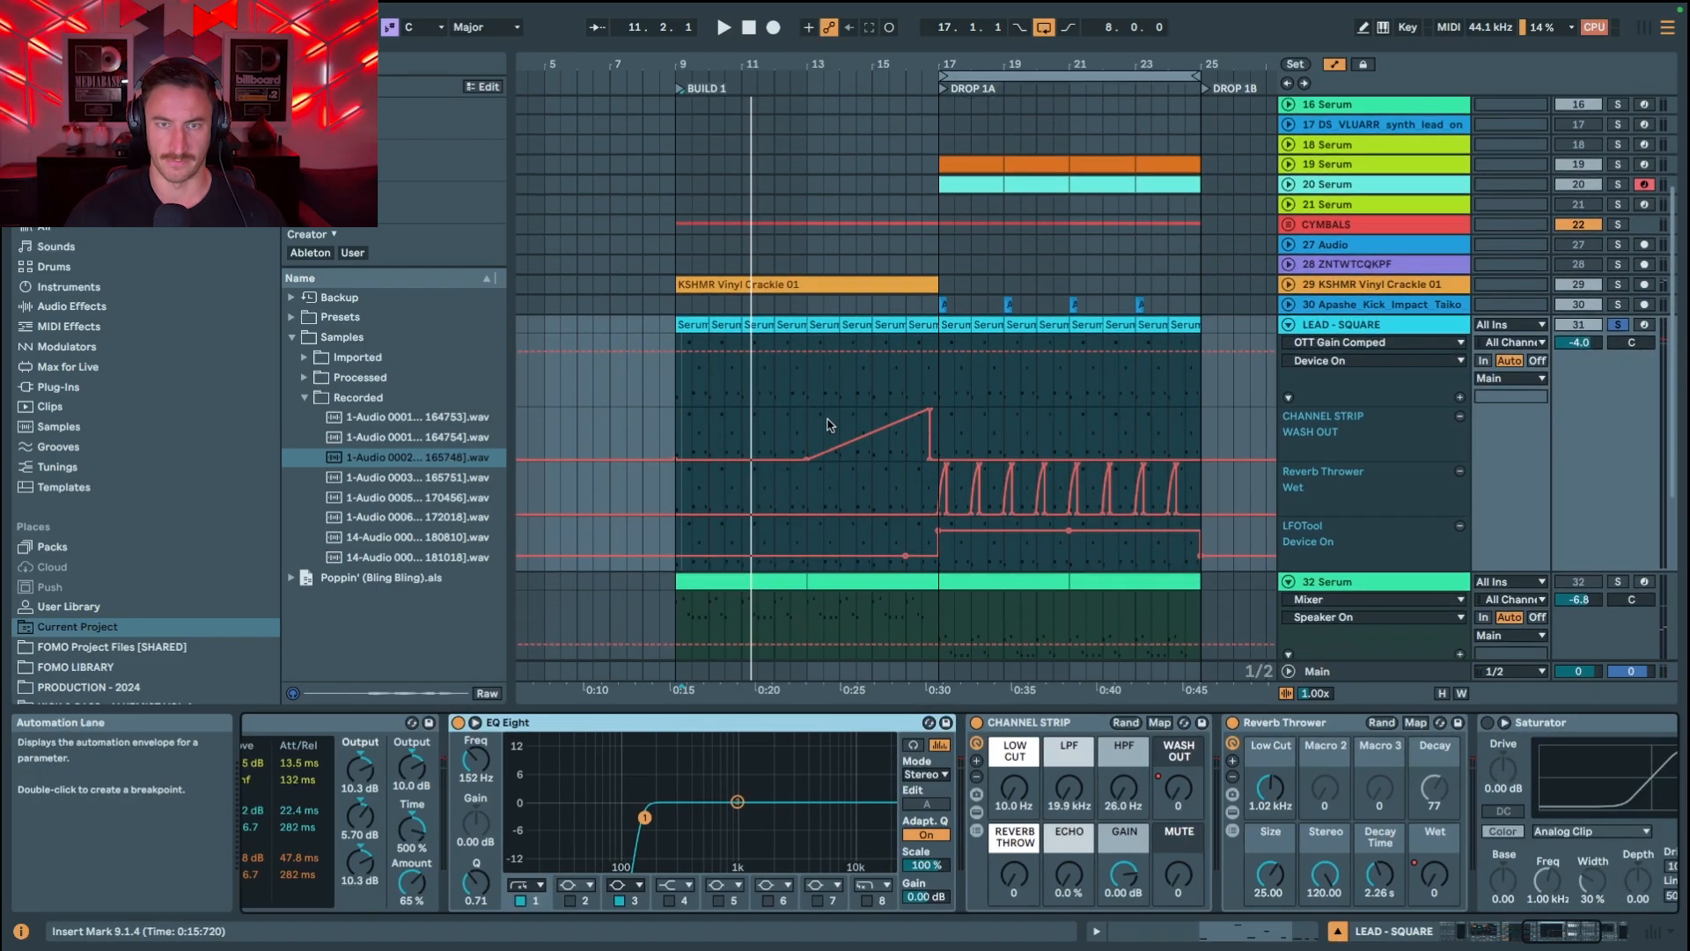
left_click_drag(805, 426, 940, 433)
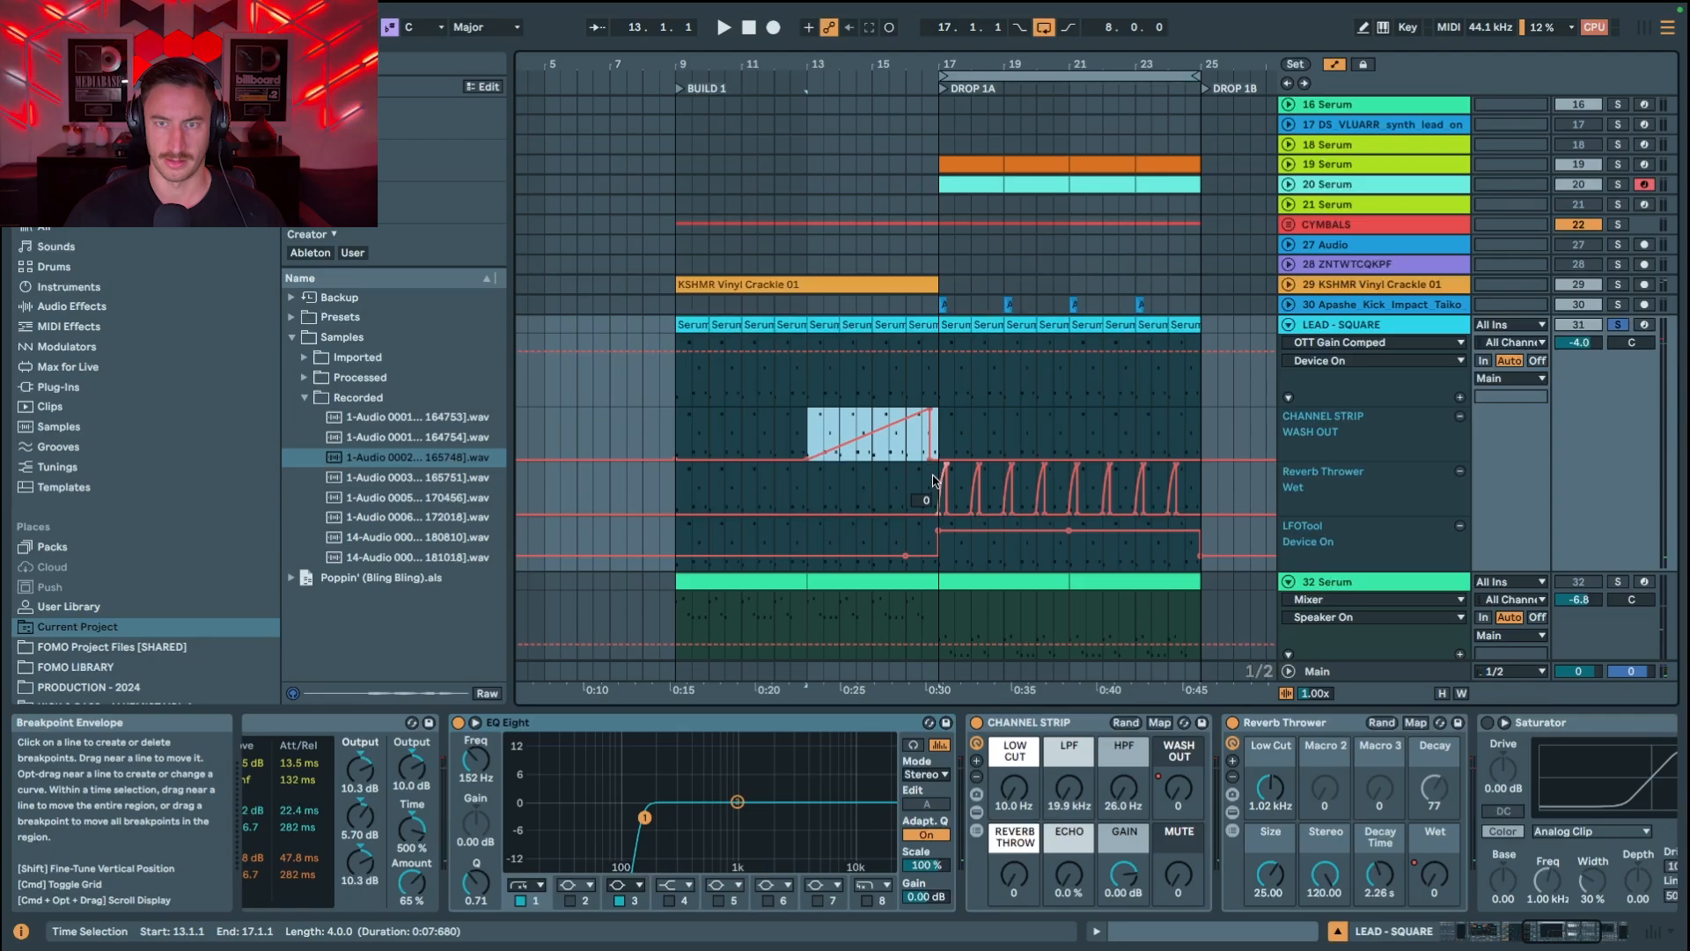
left_click(946, 377)
key("a")
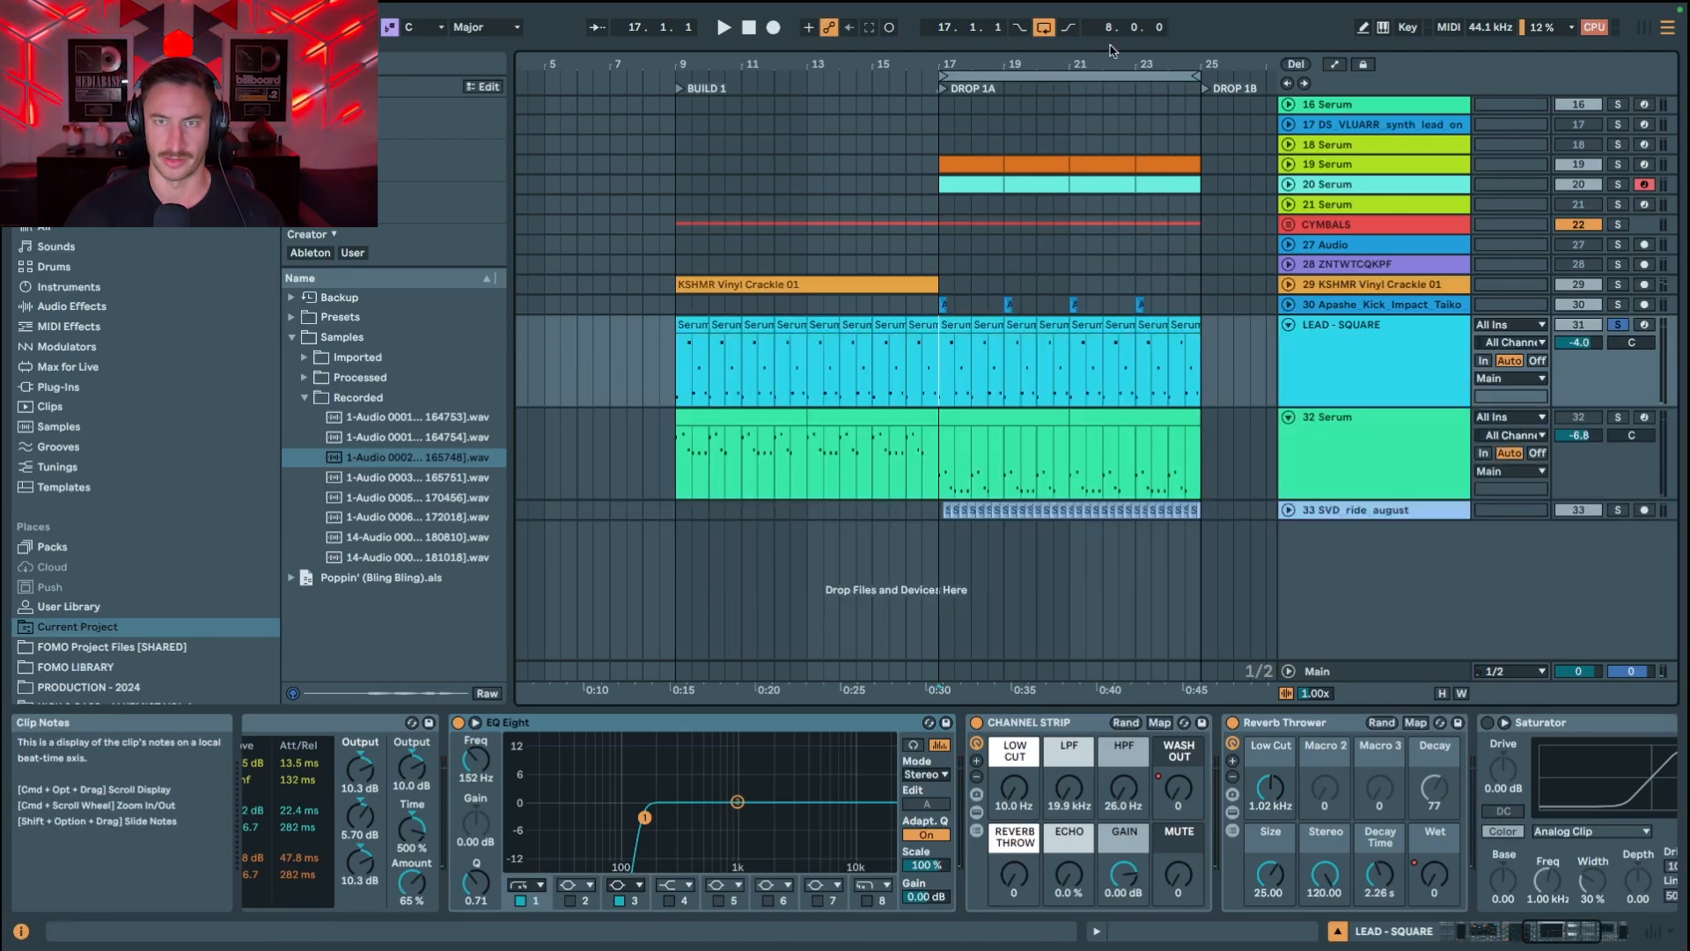
Step: Play DROP 1A from 17.1.1 and unsolo the LEAD - SQUARE track to hear the full arrangement
left_click_drag(1074, 56, 1074, 80)
key("space")
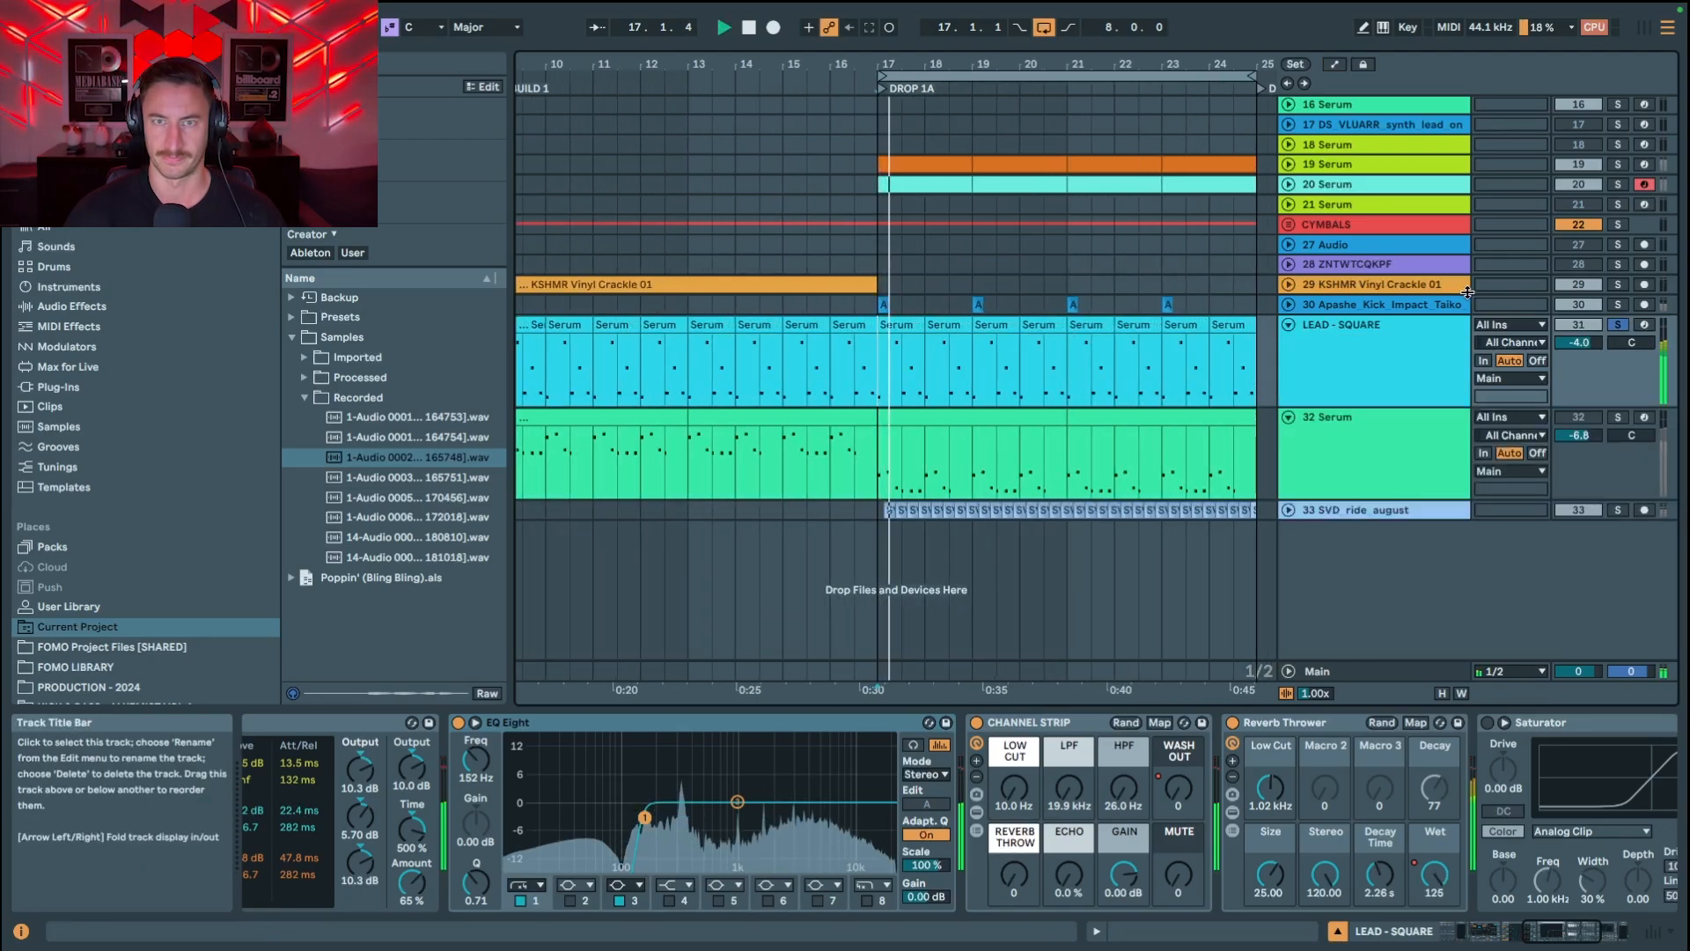
left_click(1619, 324)
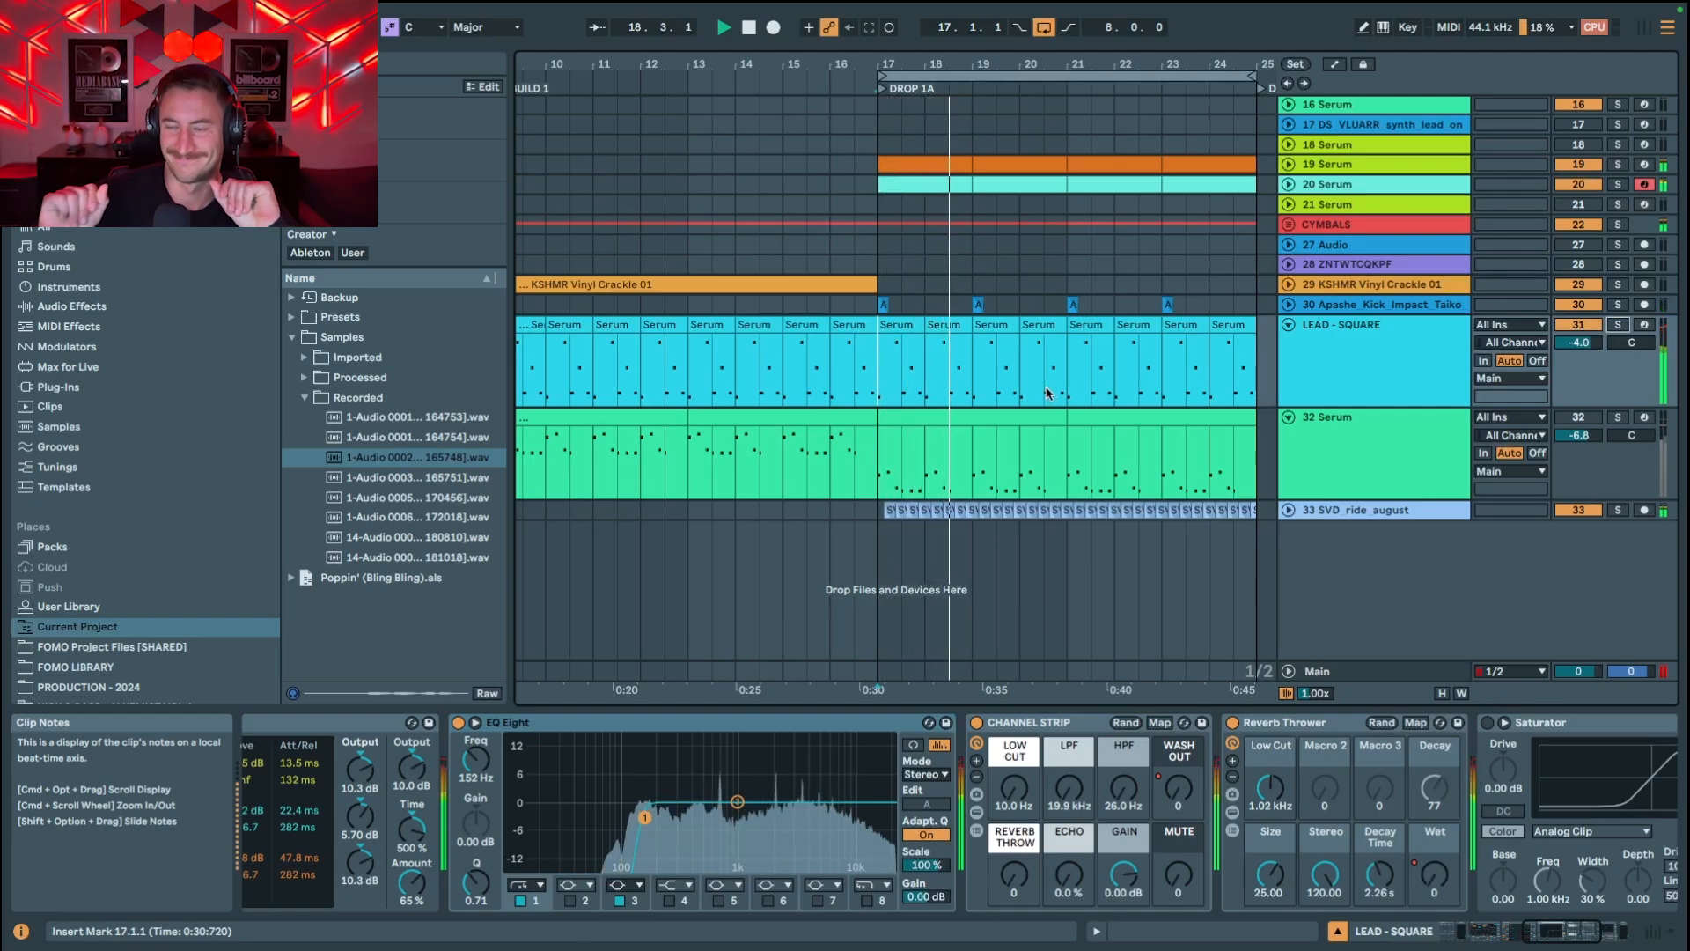
Step: Stop playback and survey the arrangement from BUILD 1 through DROP 1A to the clips beyond DROP 1B
key("space")
scroll(1150, 293, "down", 5)
scroll(1149, 294, "up", 2)
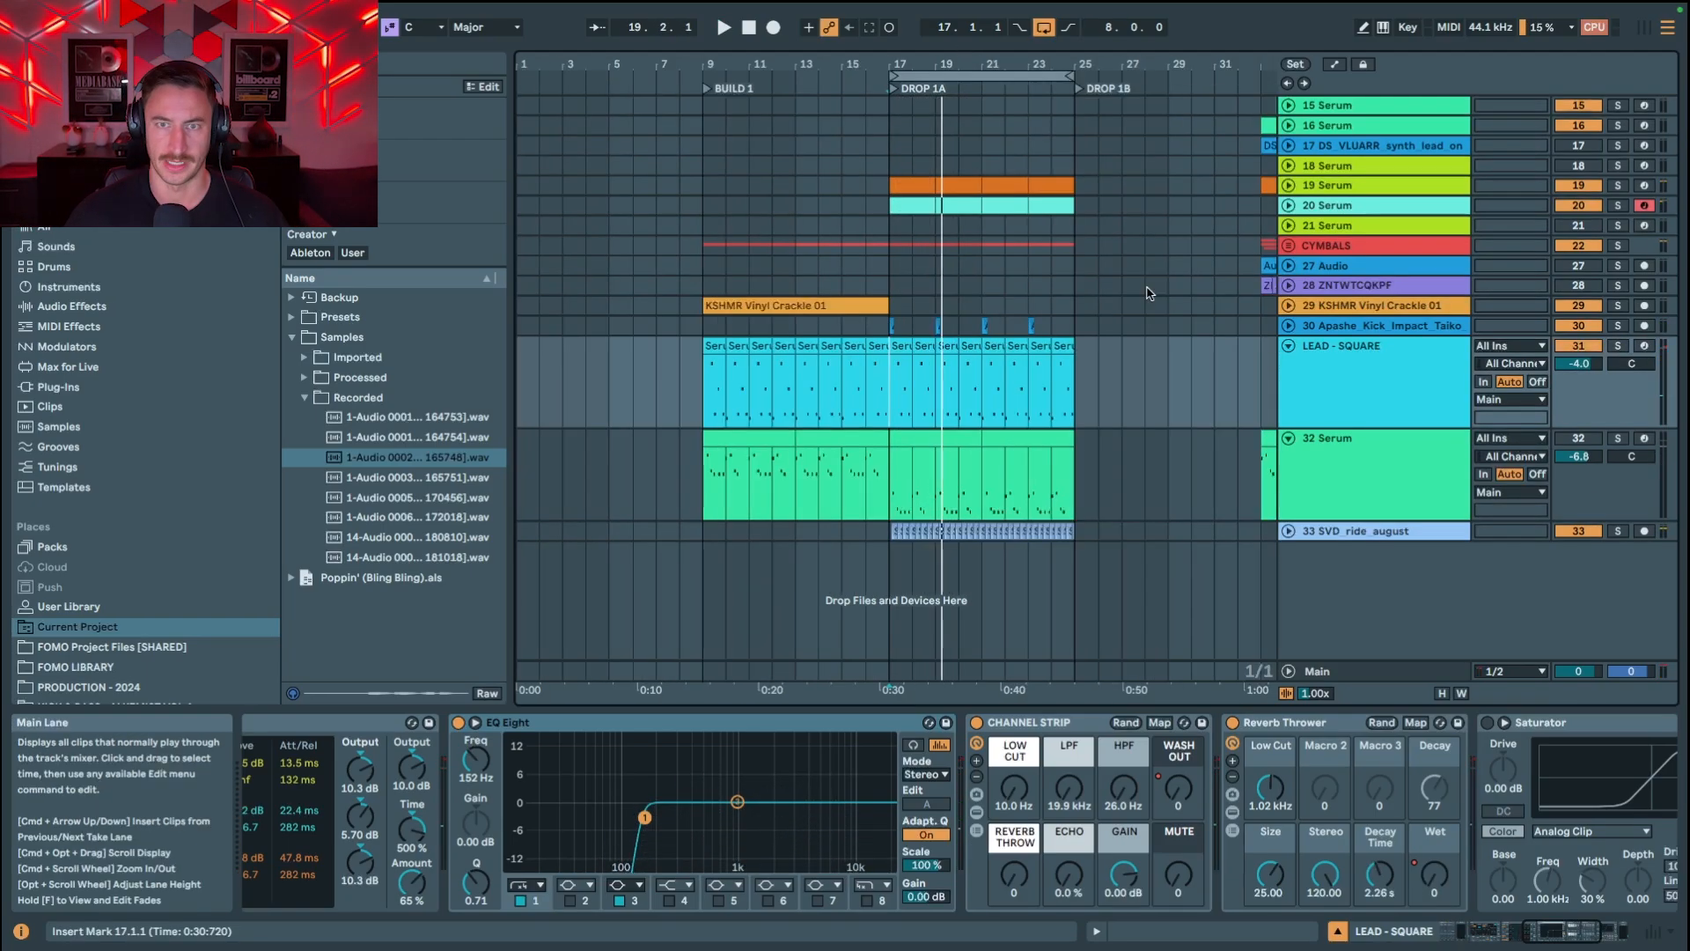
scroll(1149, 293, "right", 3)
scroll(1149, 293, "up", 2)
scroll(1150, 293, "right", 5)
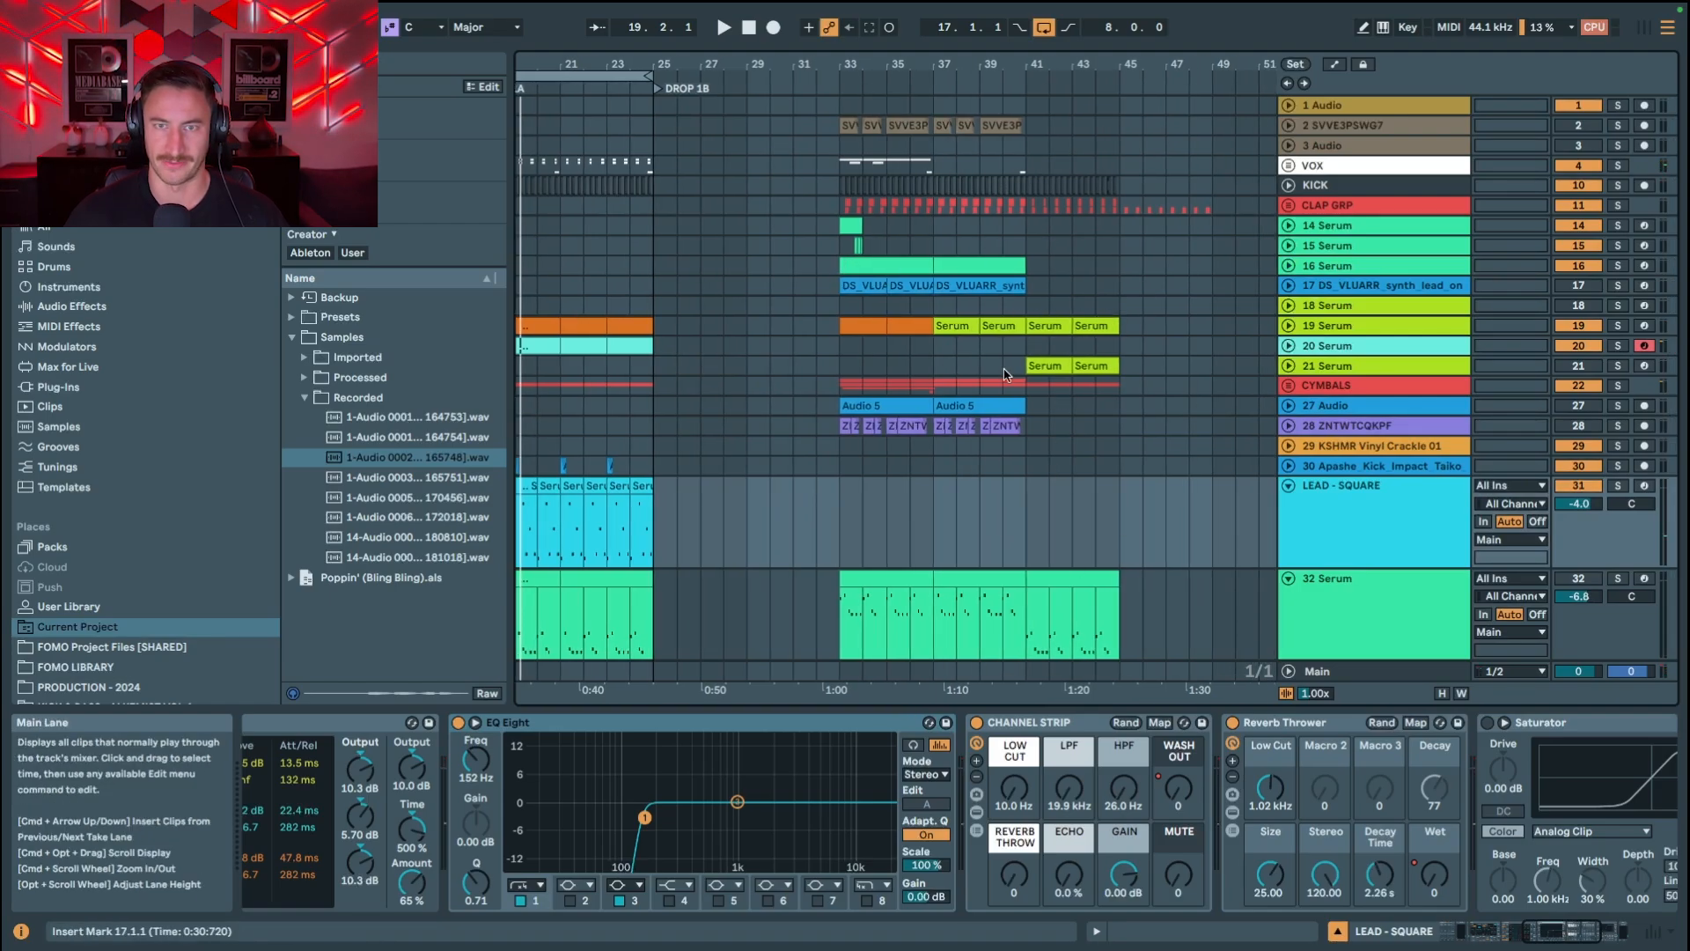
scroll(1006, 375, "left", 4)
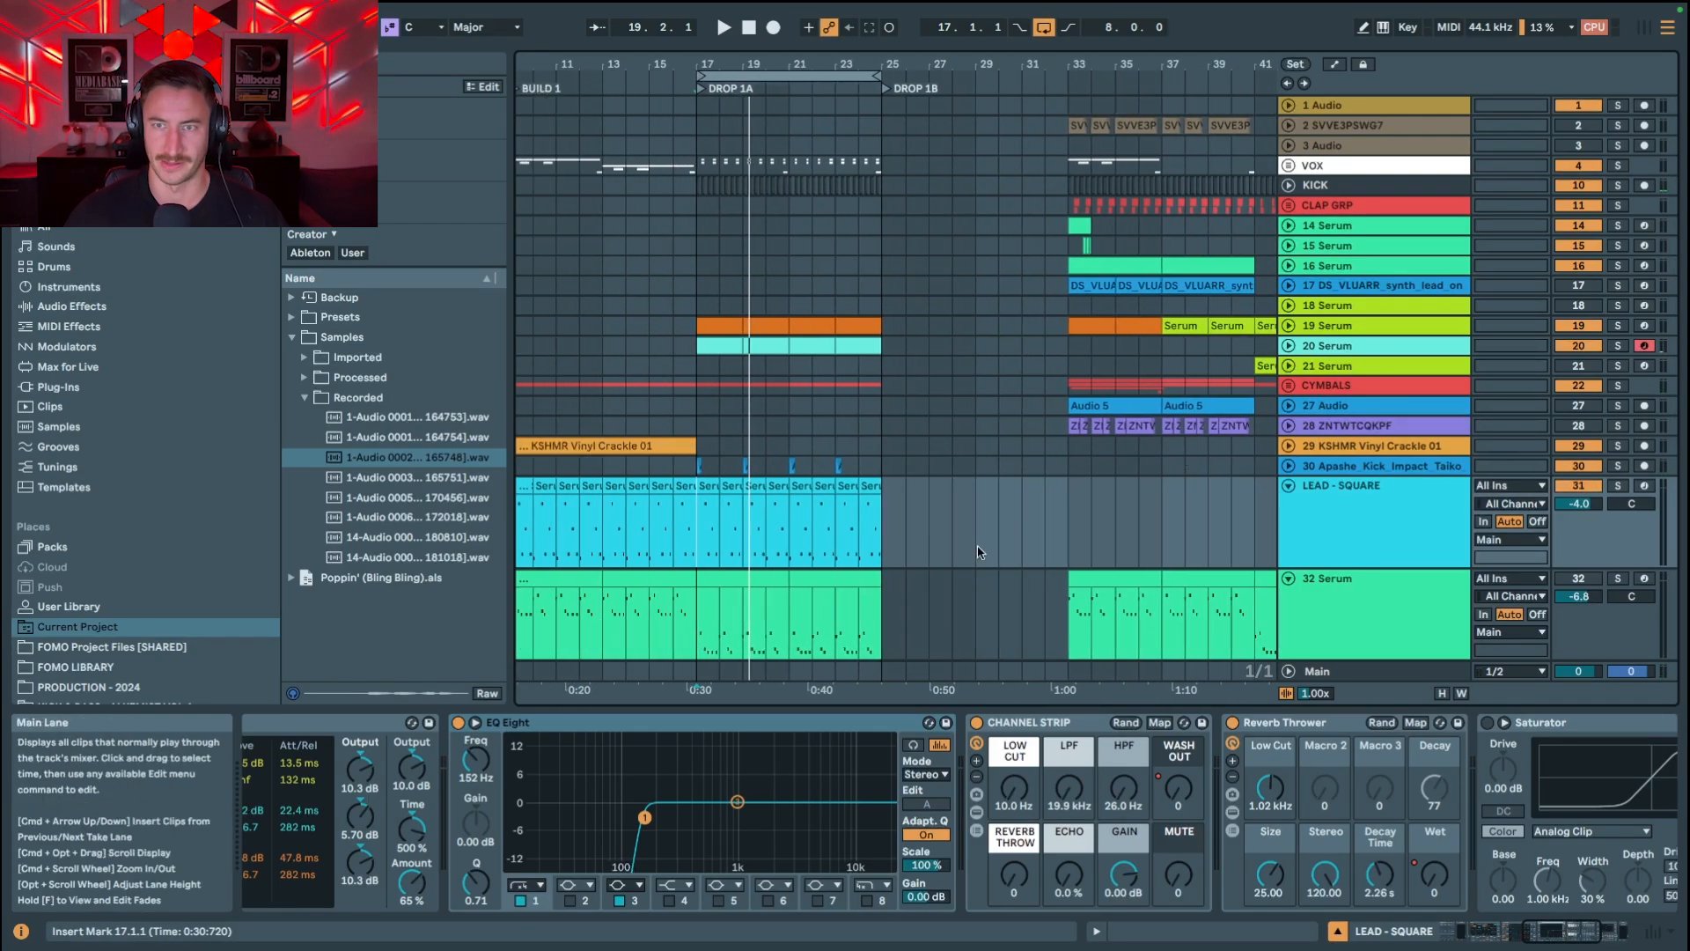
scroll(1166, 466, "left", 4)
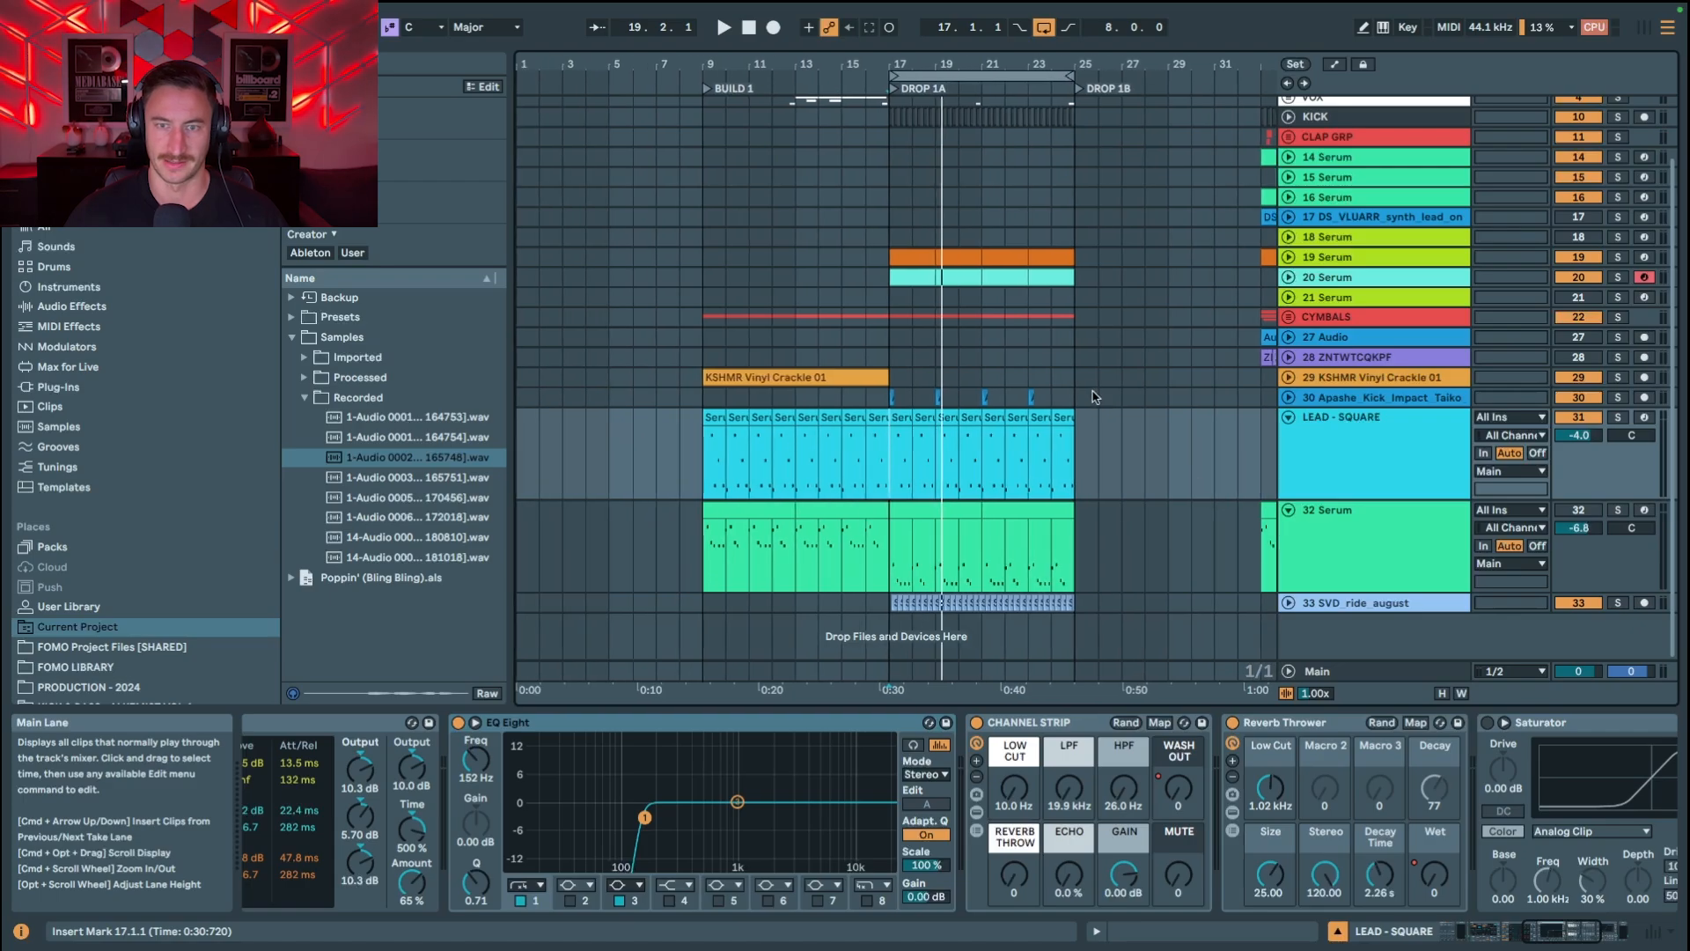
Step: Fold all tracks, unfold and solo the KICK track, and play DROP 1A
key("alt+u")
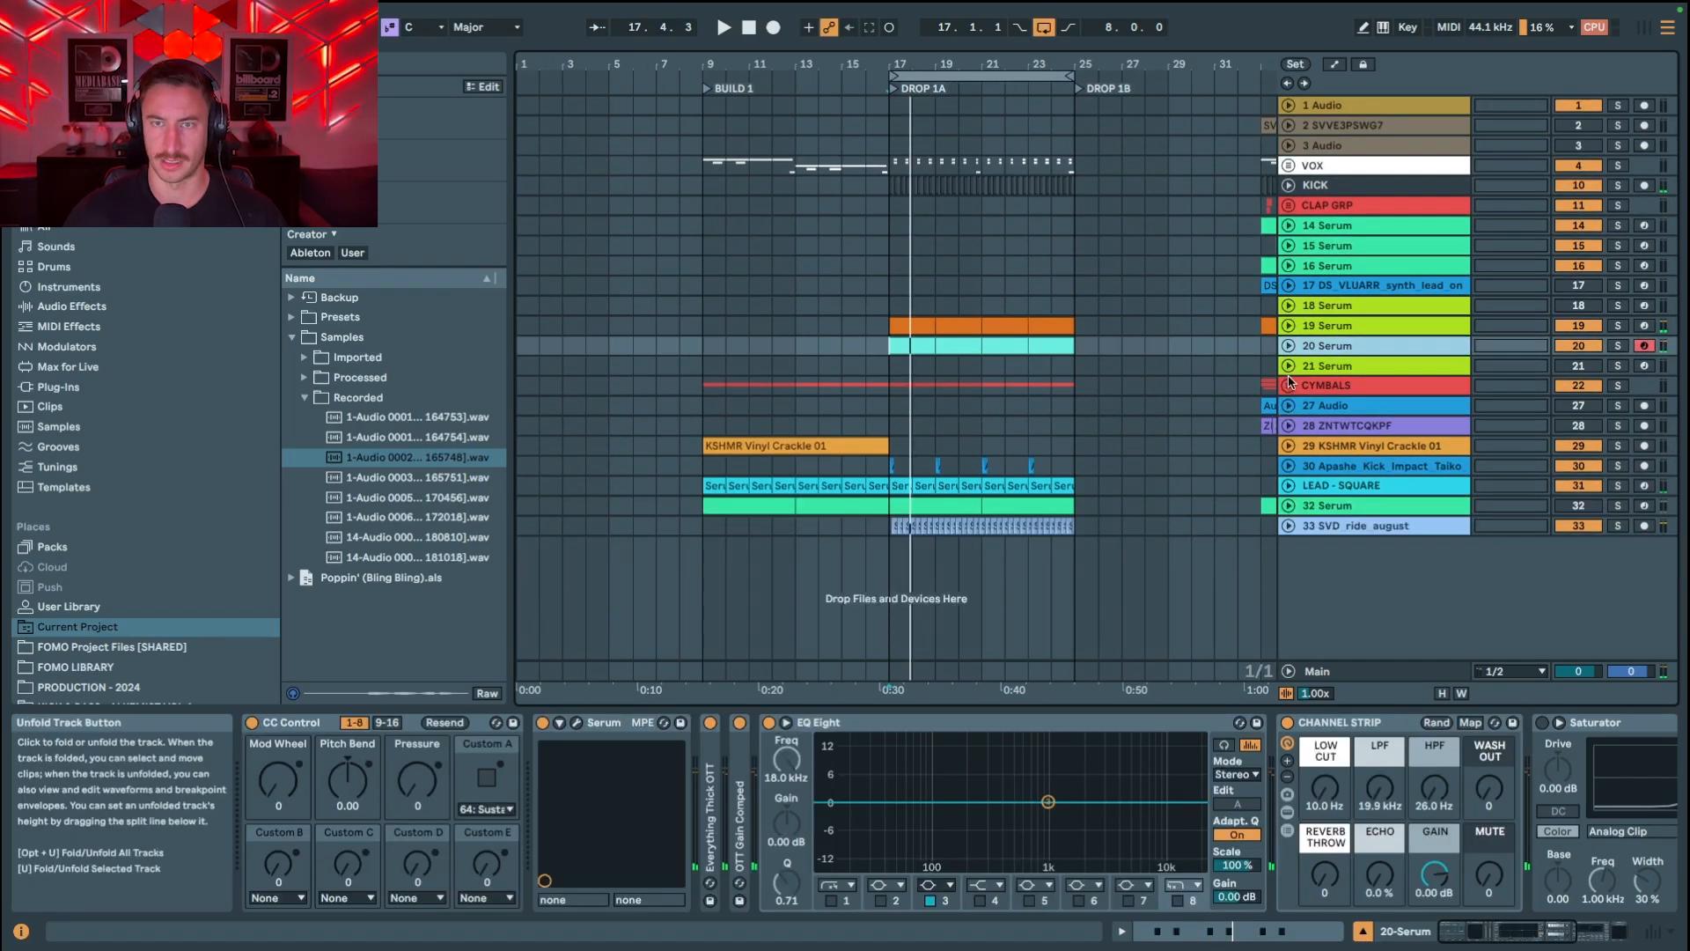
left_click(1289, 186)
left_click(1338, 194)
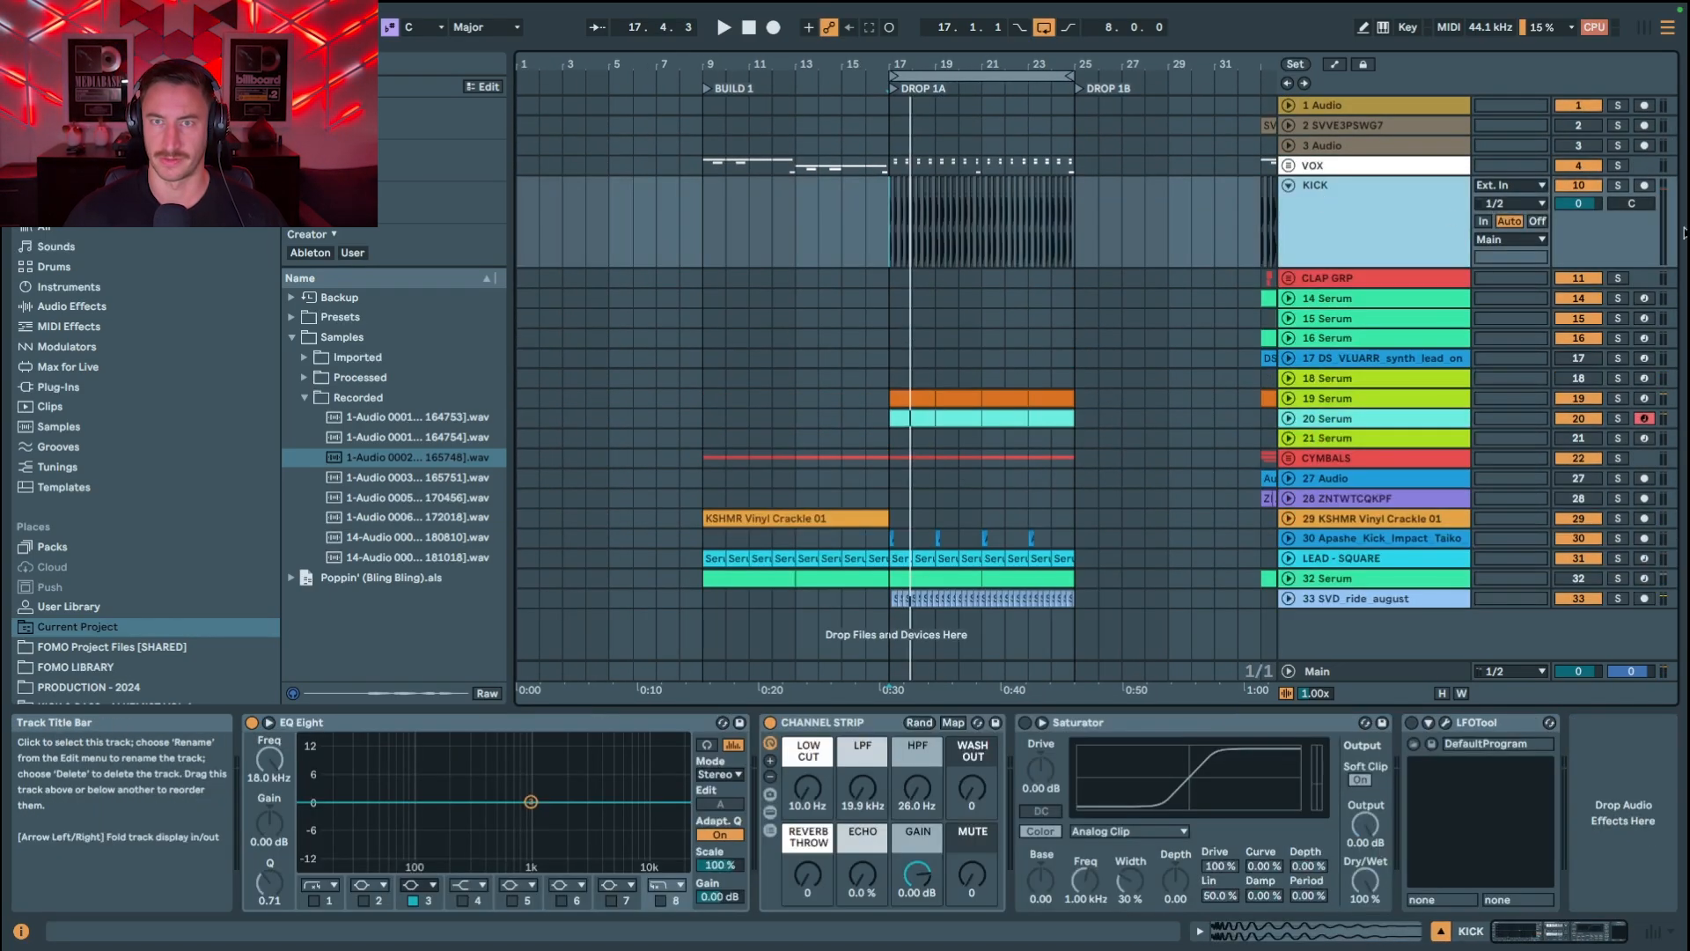
left_click(1618, 186)
key("space")
left_click_drag(995, 64, 995, 95)
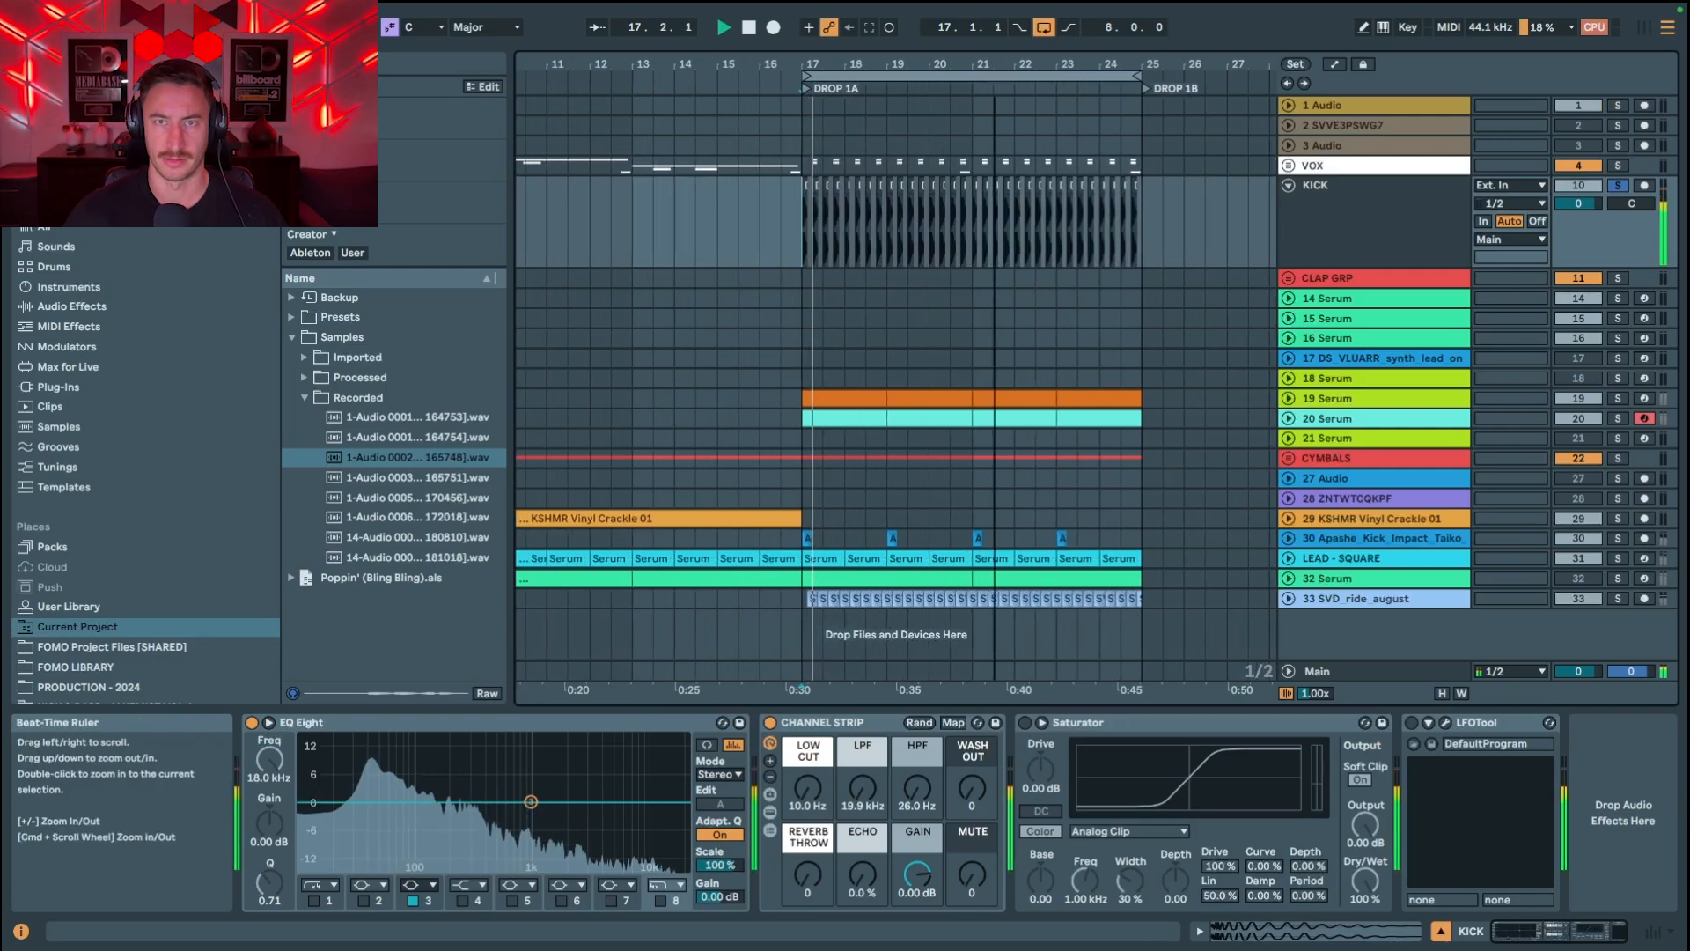
Step: Unfold the 19 Serum bass track, solo it in place of the kick, and play DROP 1A
left_click(1313, 398)
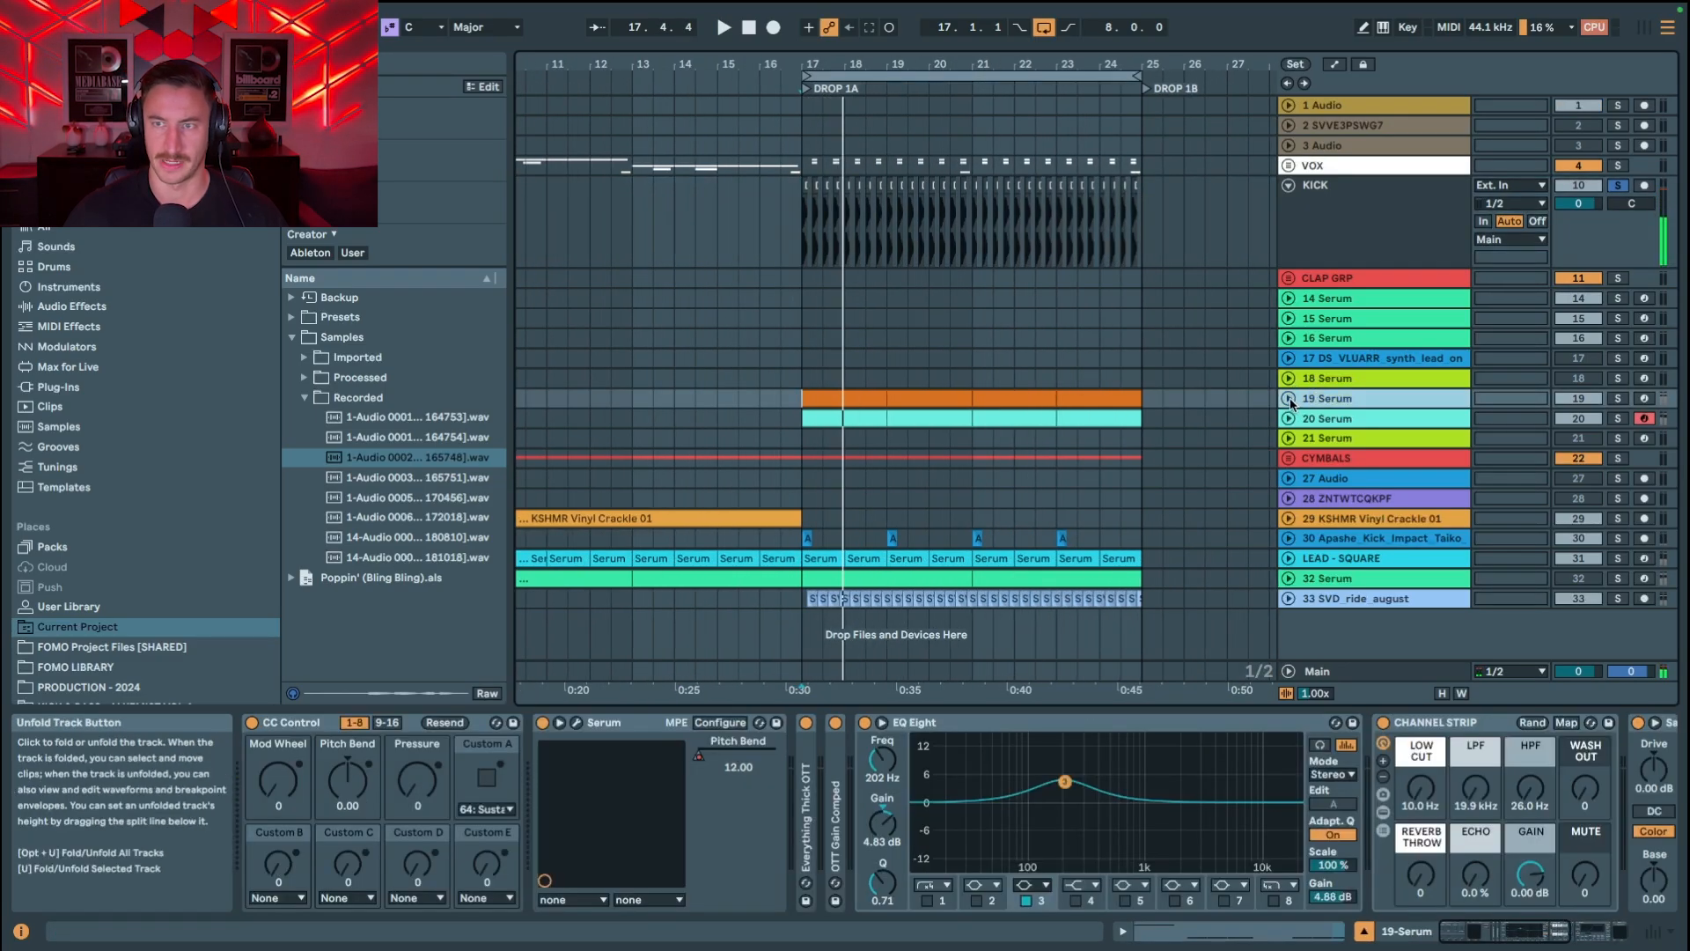
left_click(1289, 399)
left_click(1618, 397)
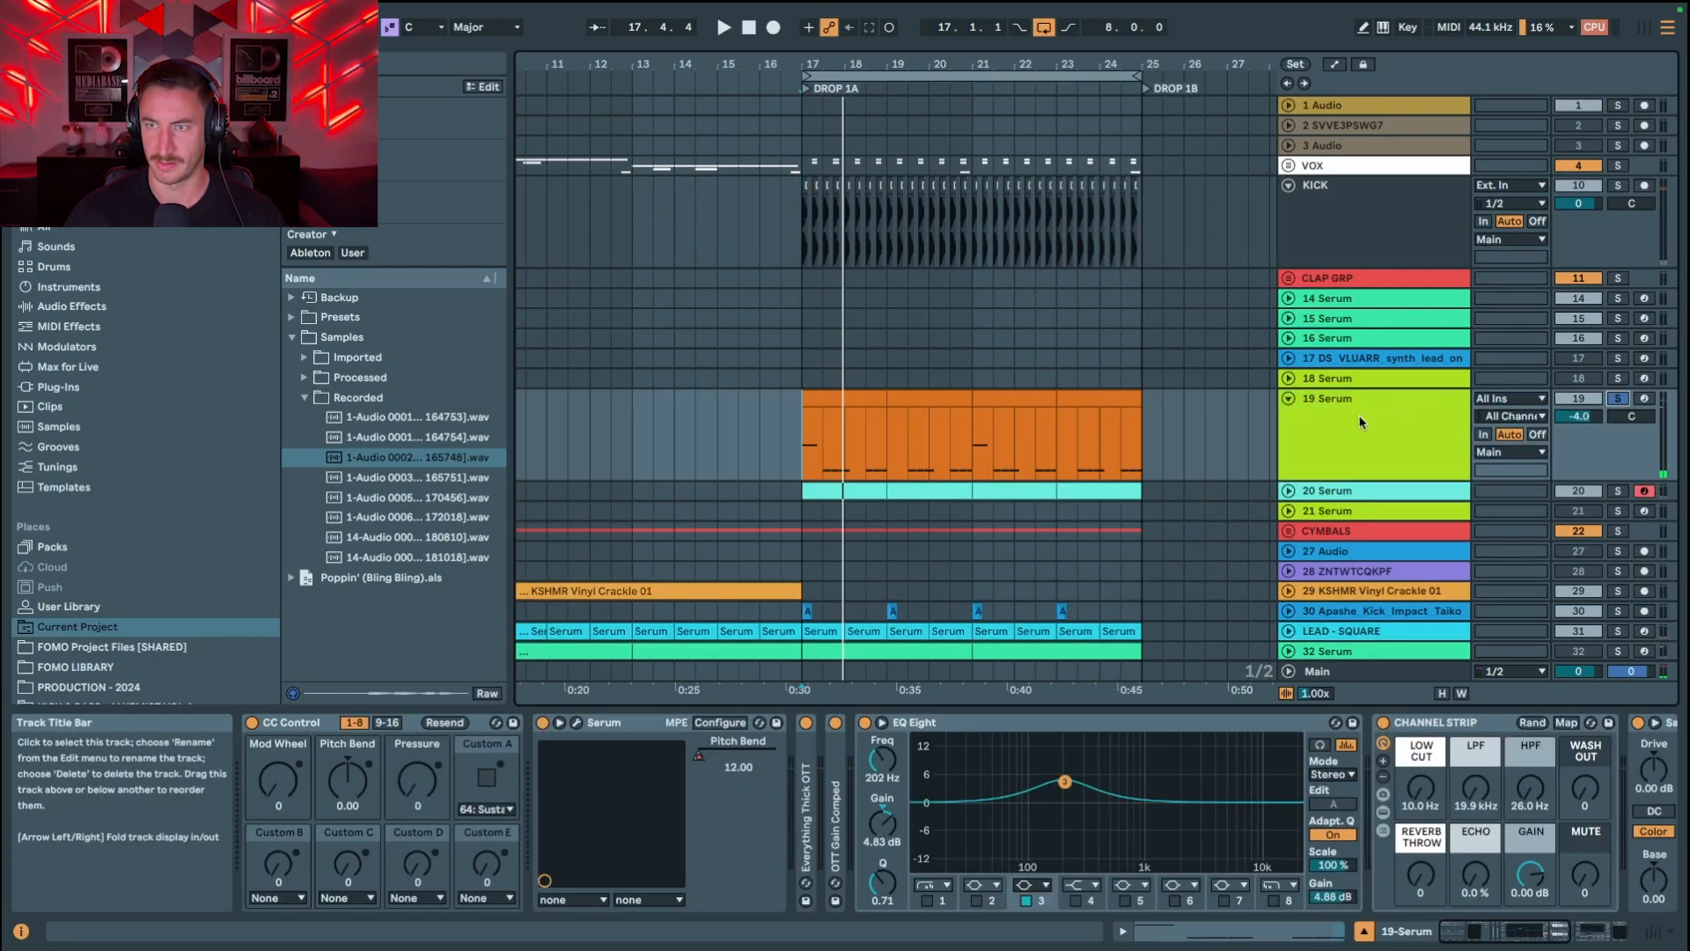
key("space")
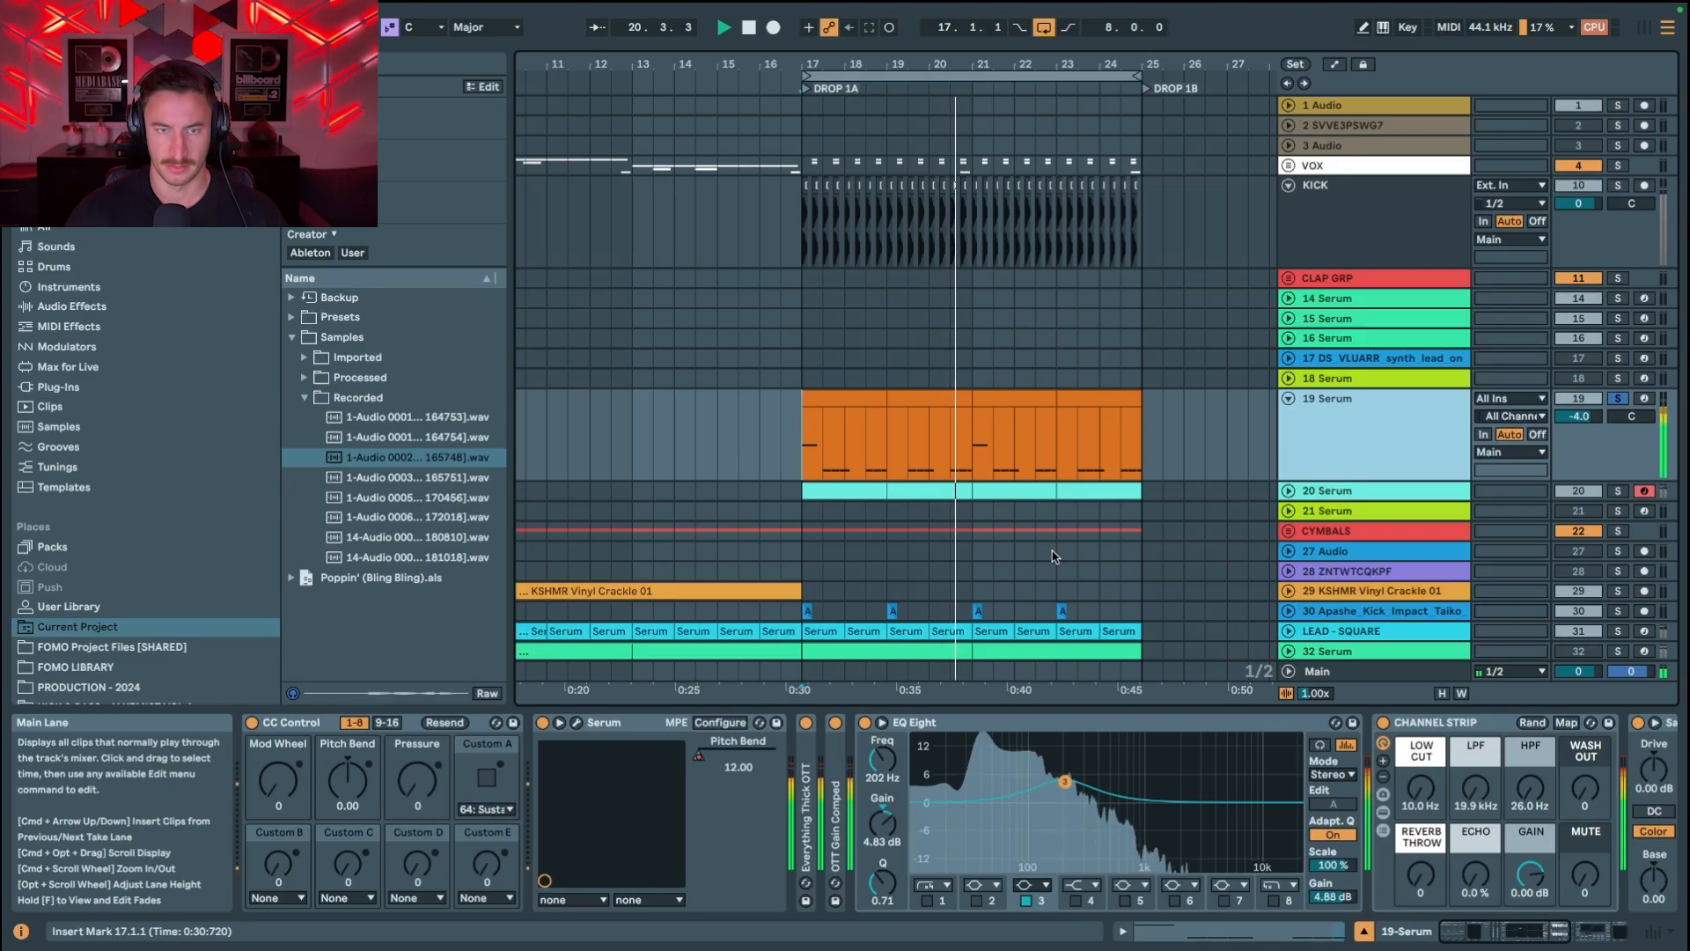
Step: Open the Serum plug-in on track 19 and view the presets in the KICK & BASS - ALKEMIST VOL.1 folder without changing the preset
left_click(577, 724)
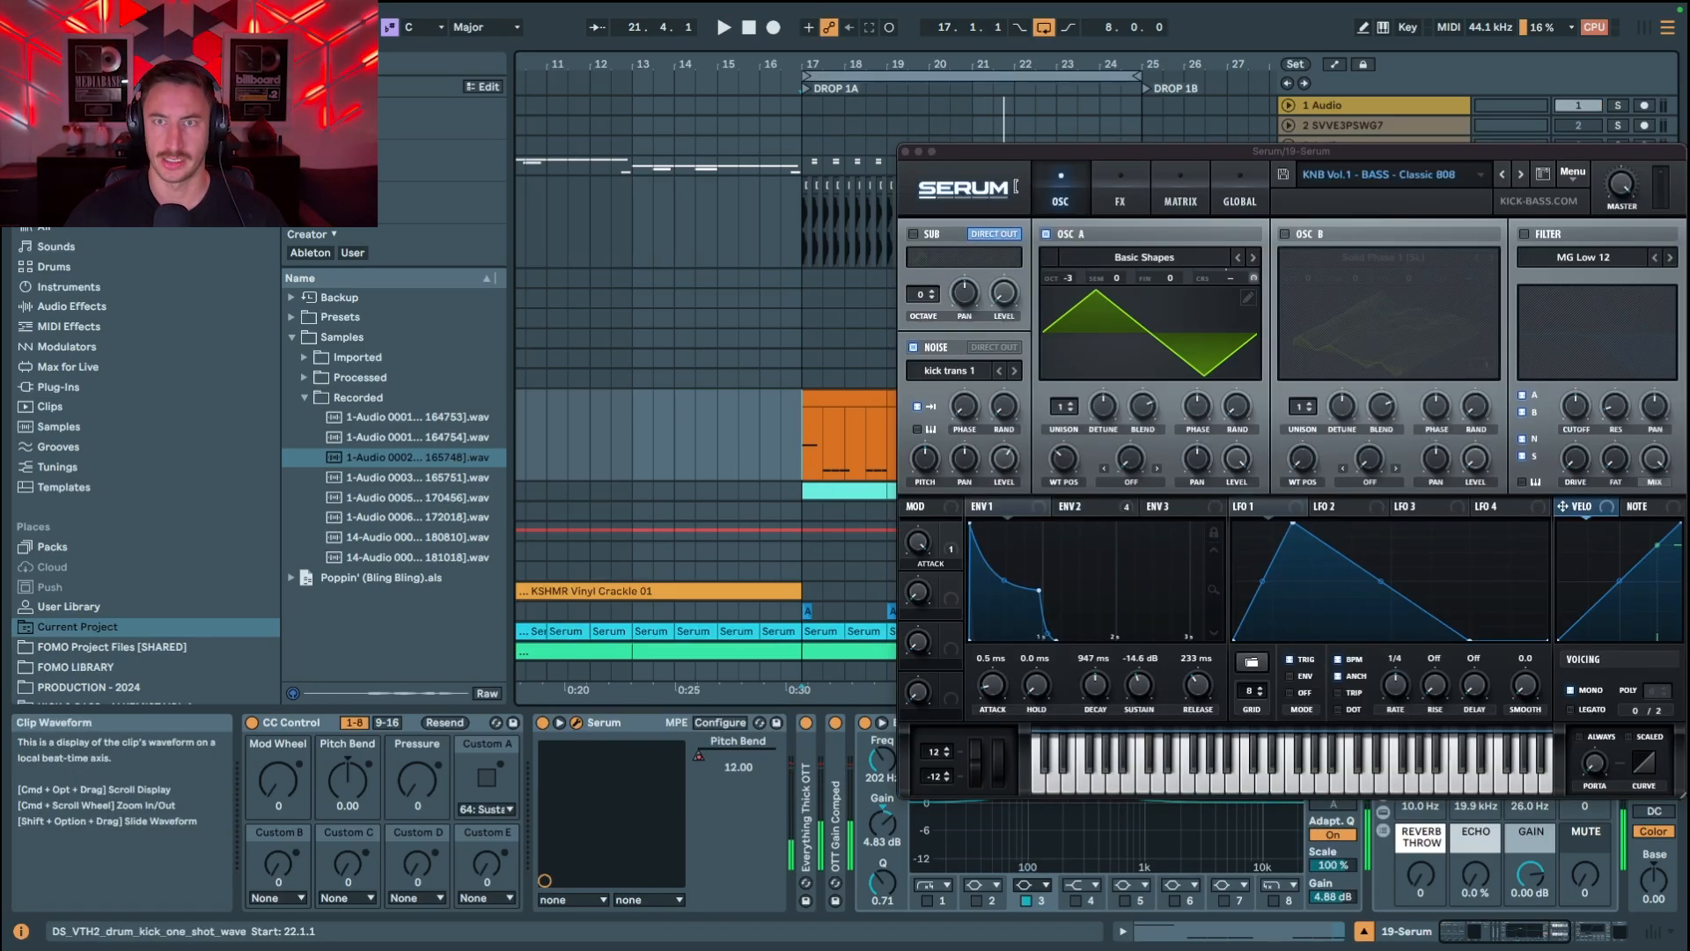
left_click_drag(1009, 146, 635, 115)
left_click(992, 132)
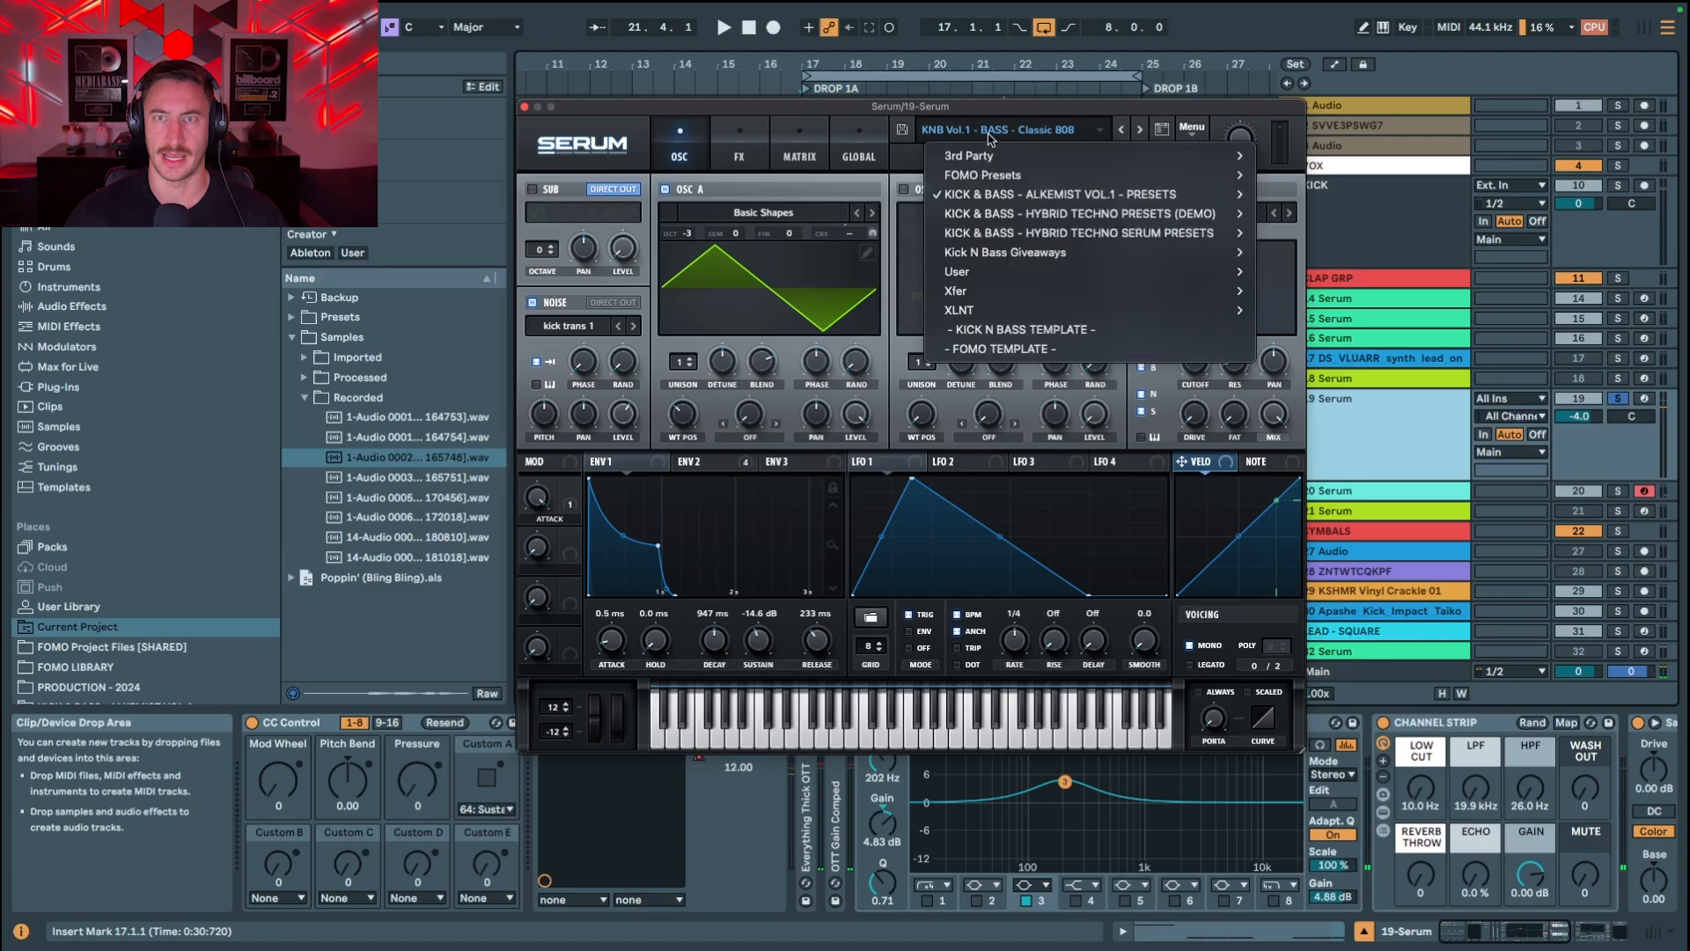
mouse_move(1023, 199)
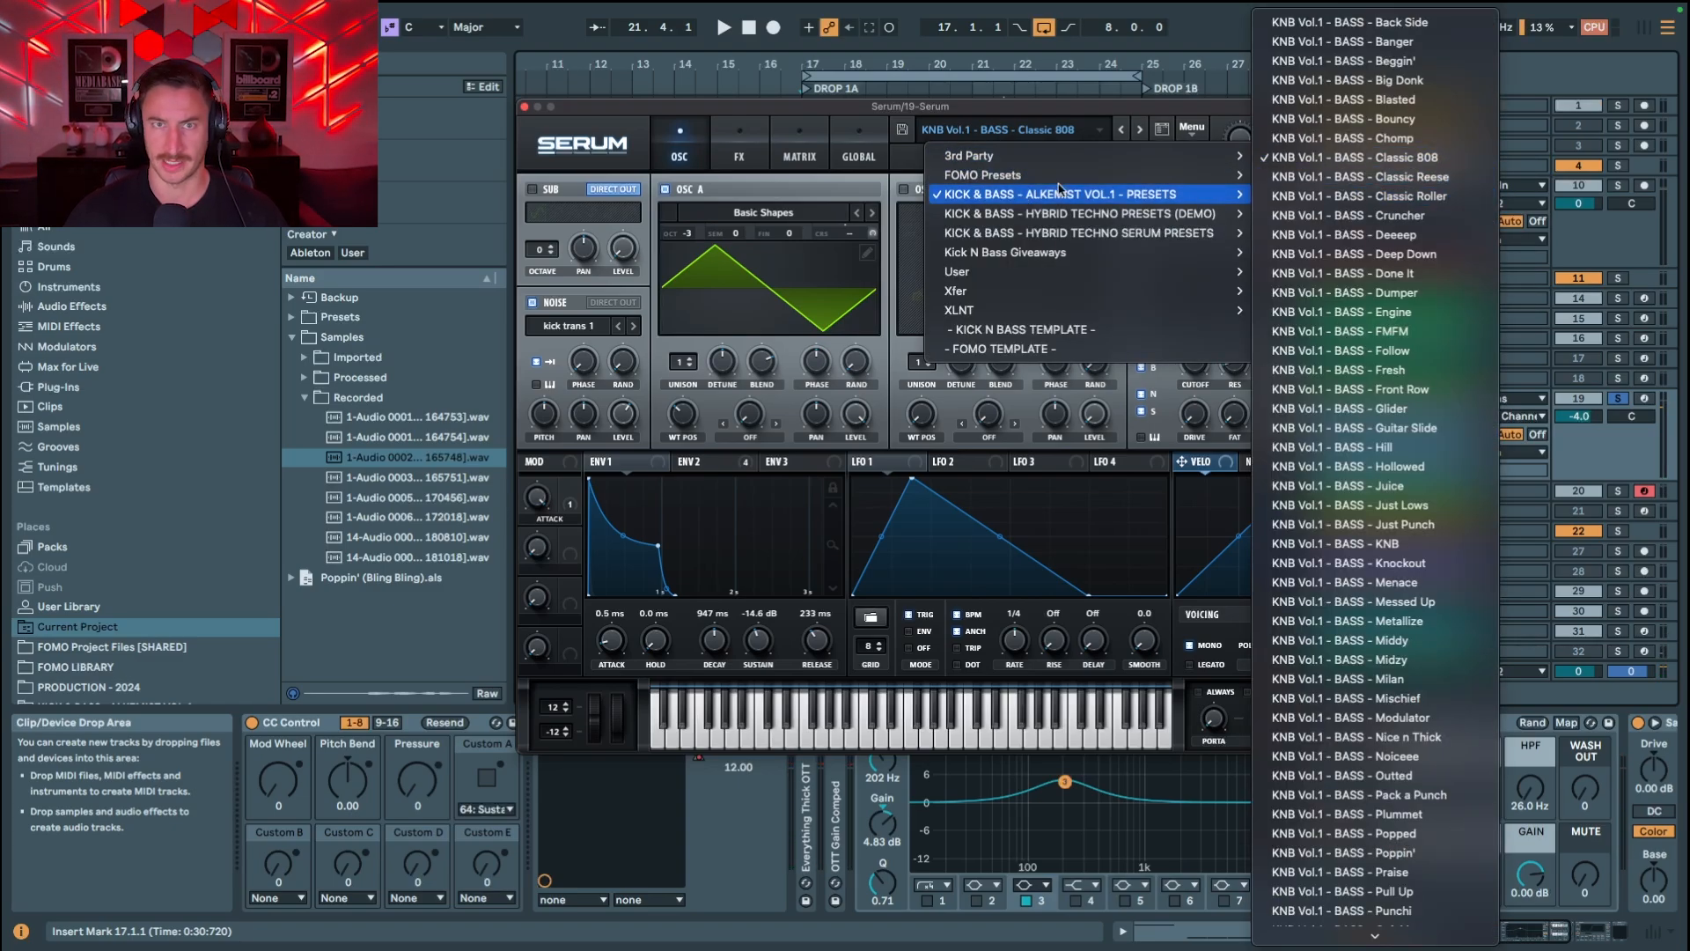
left_click(889, 192)
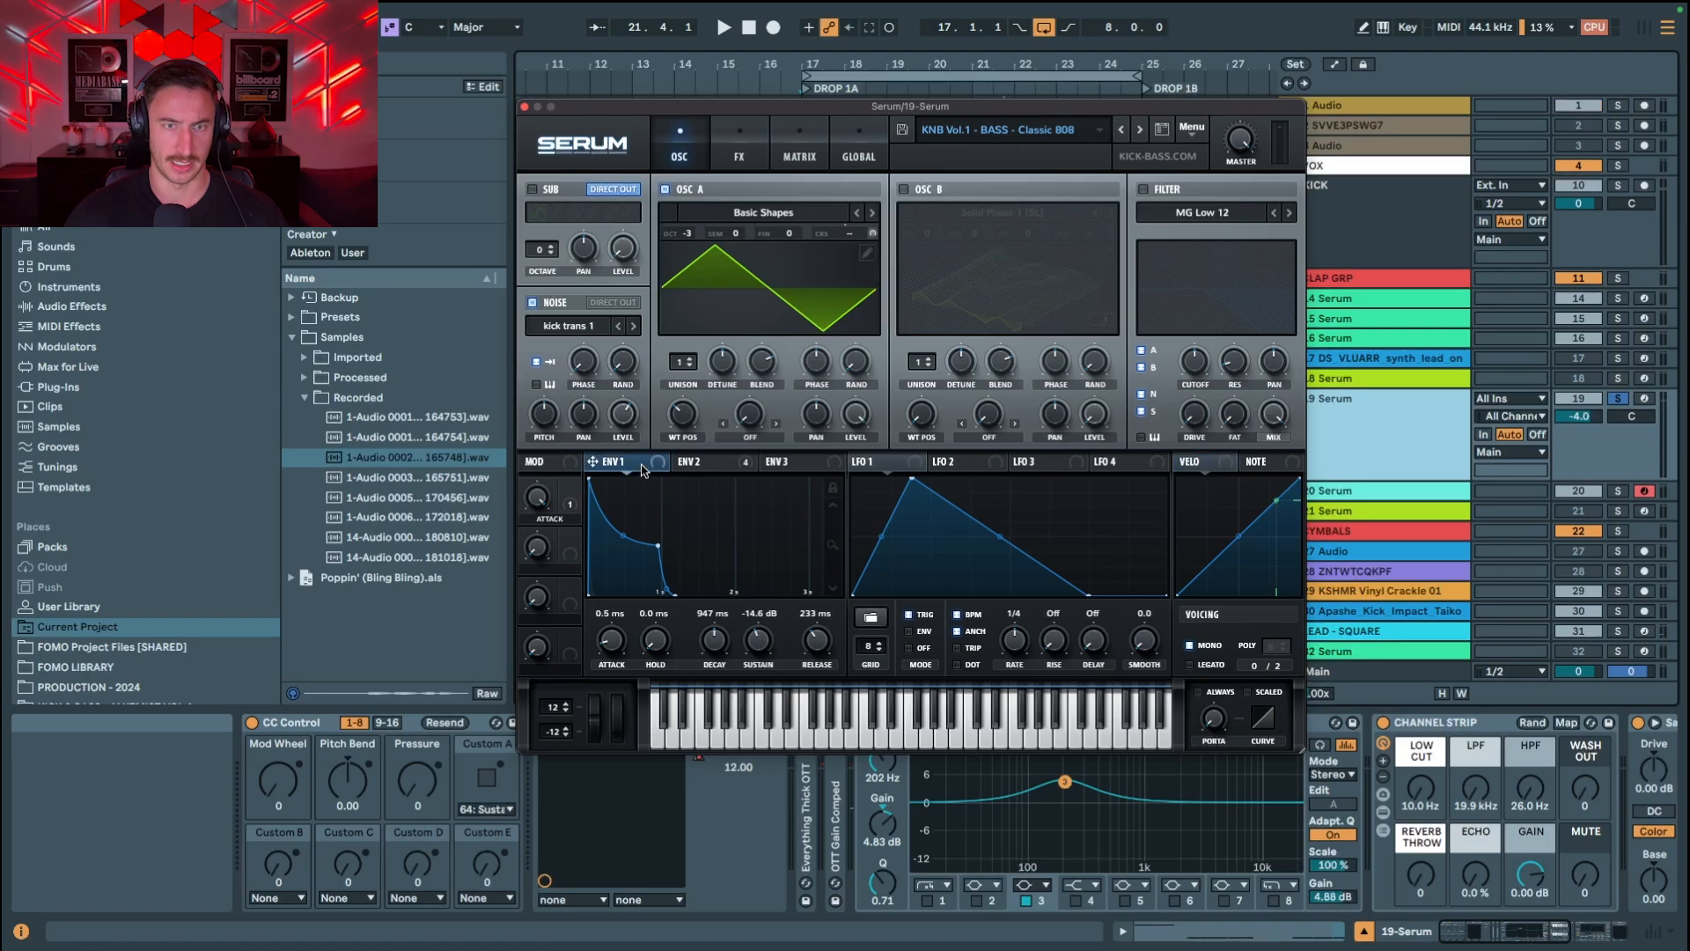
Step: Arm the 19 Serum track and examine the Env 2 destinations and modulation matrix in Serum
left_click(692, 466)
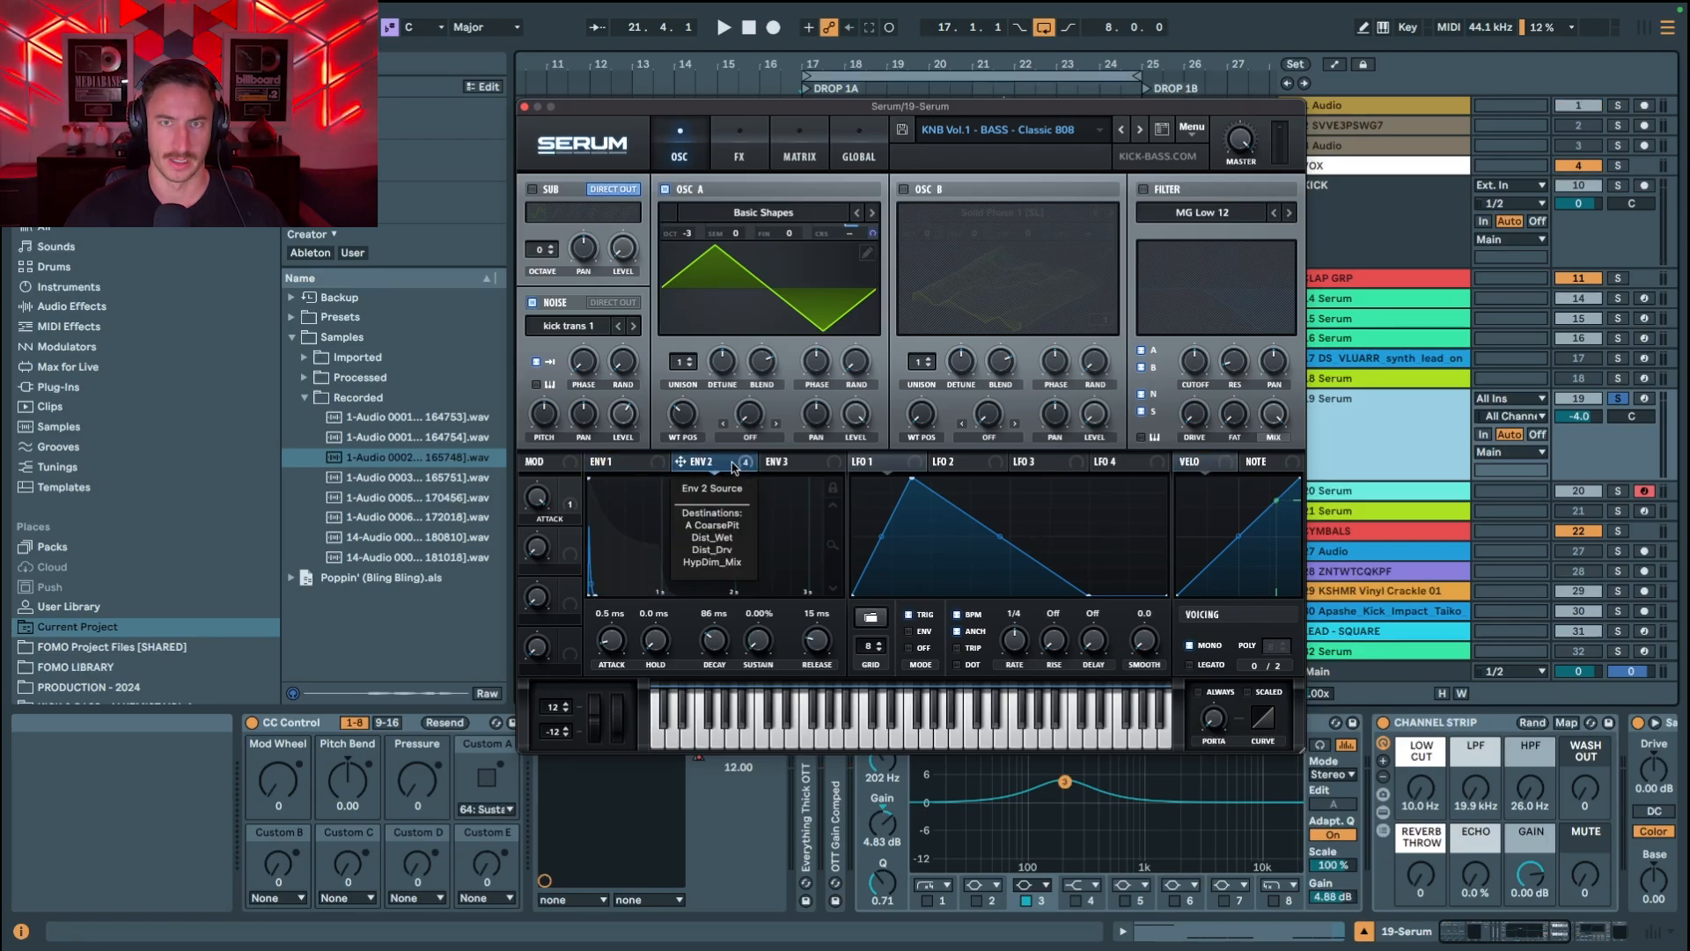
key("space")
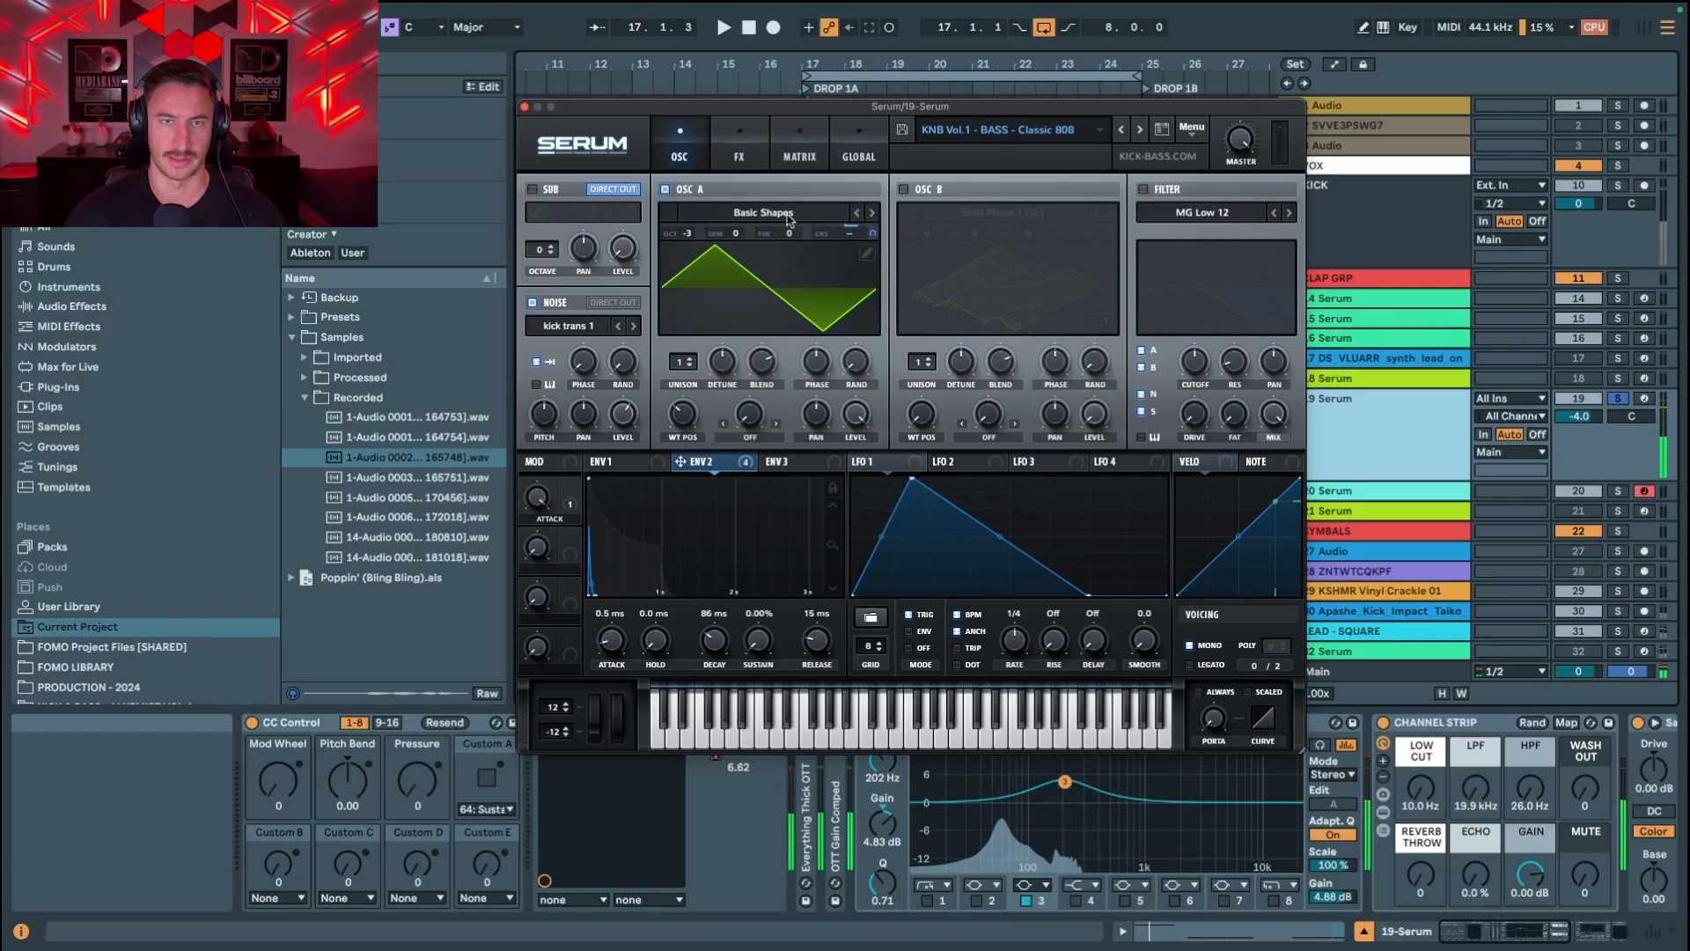
left_click(1645, 398)
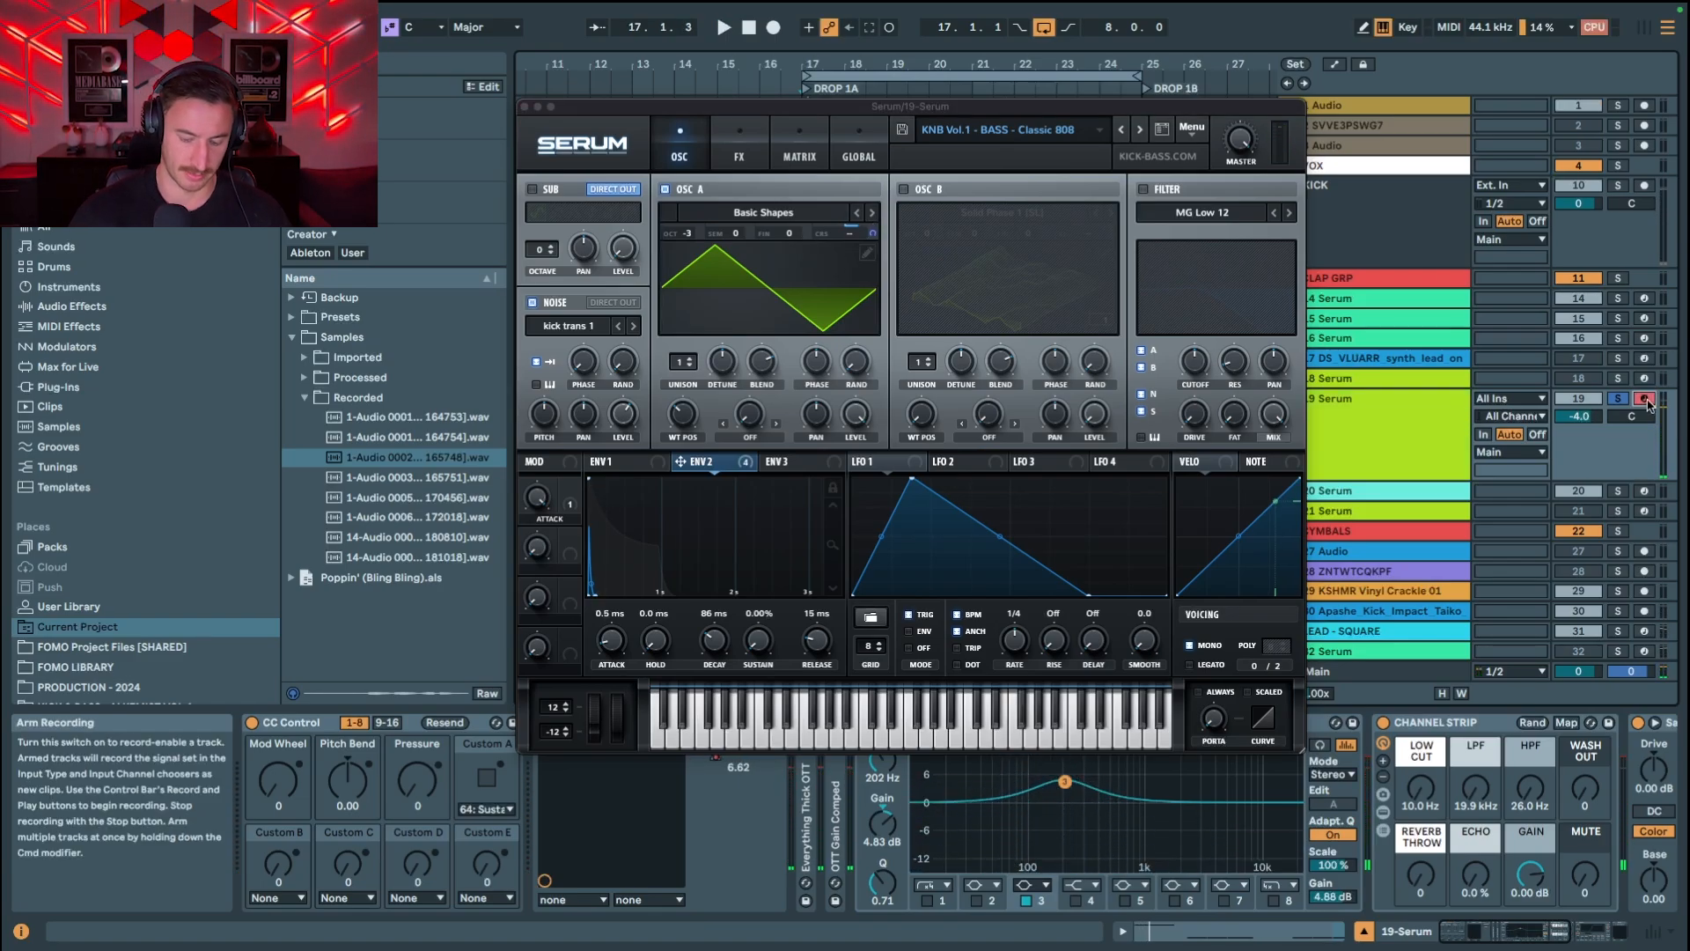
left_click(775, 152)
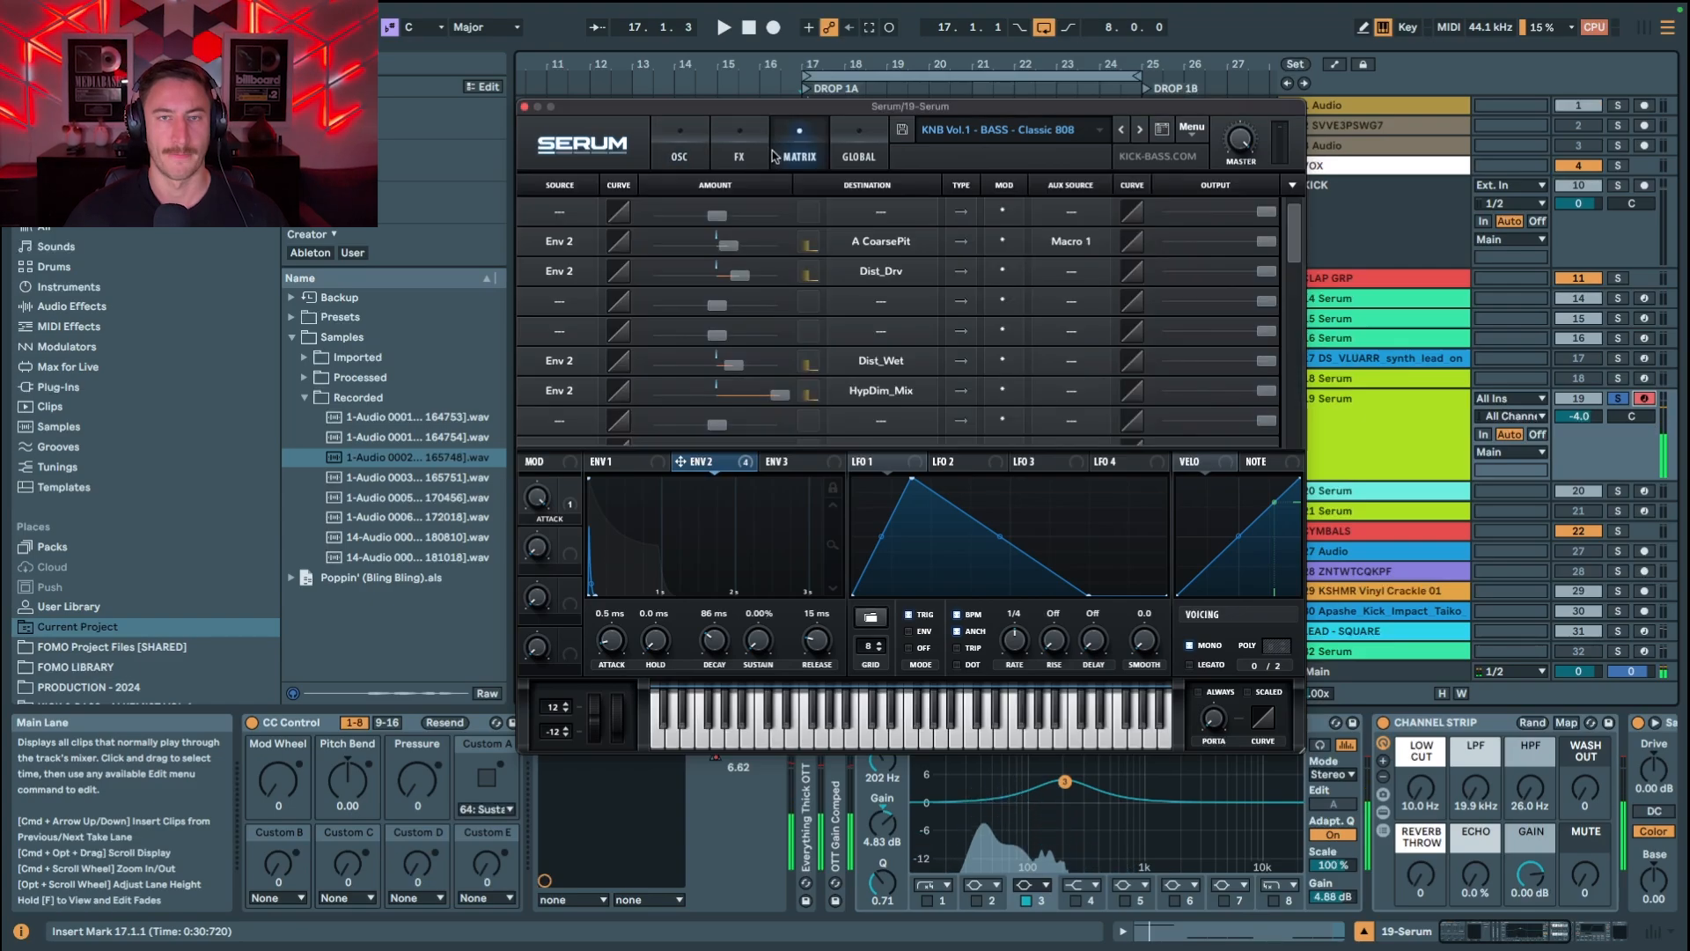
Step: Examine Serum's EQ, Distortion and Chorus effects, audition a bass note, and close the plug-in window
left_click(745, 155)
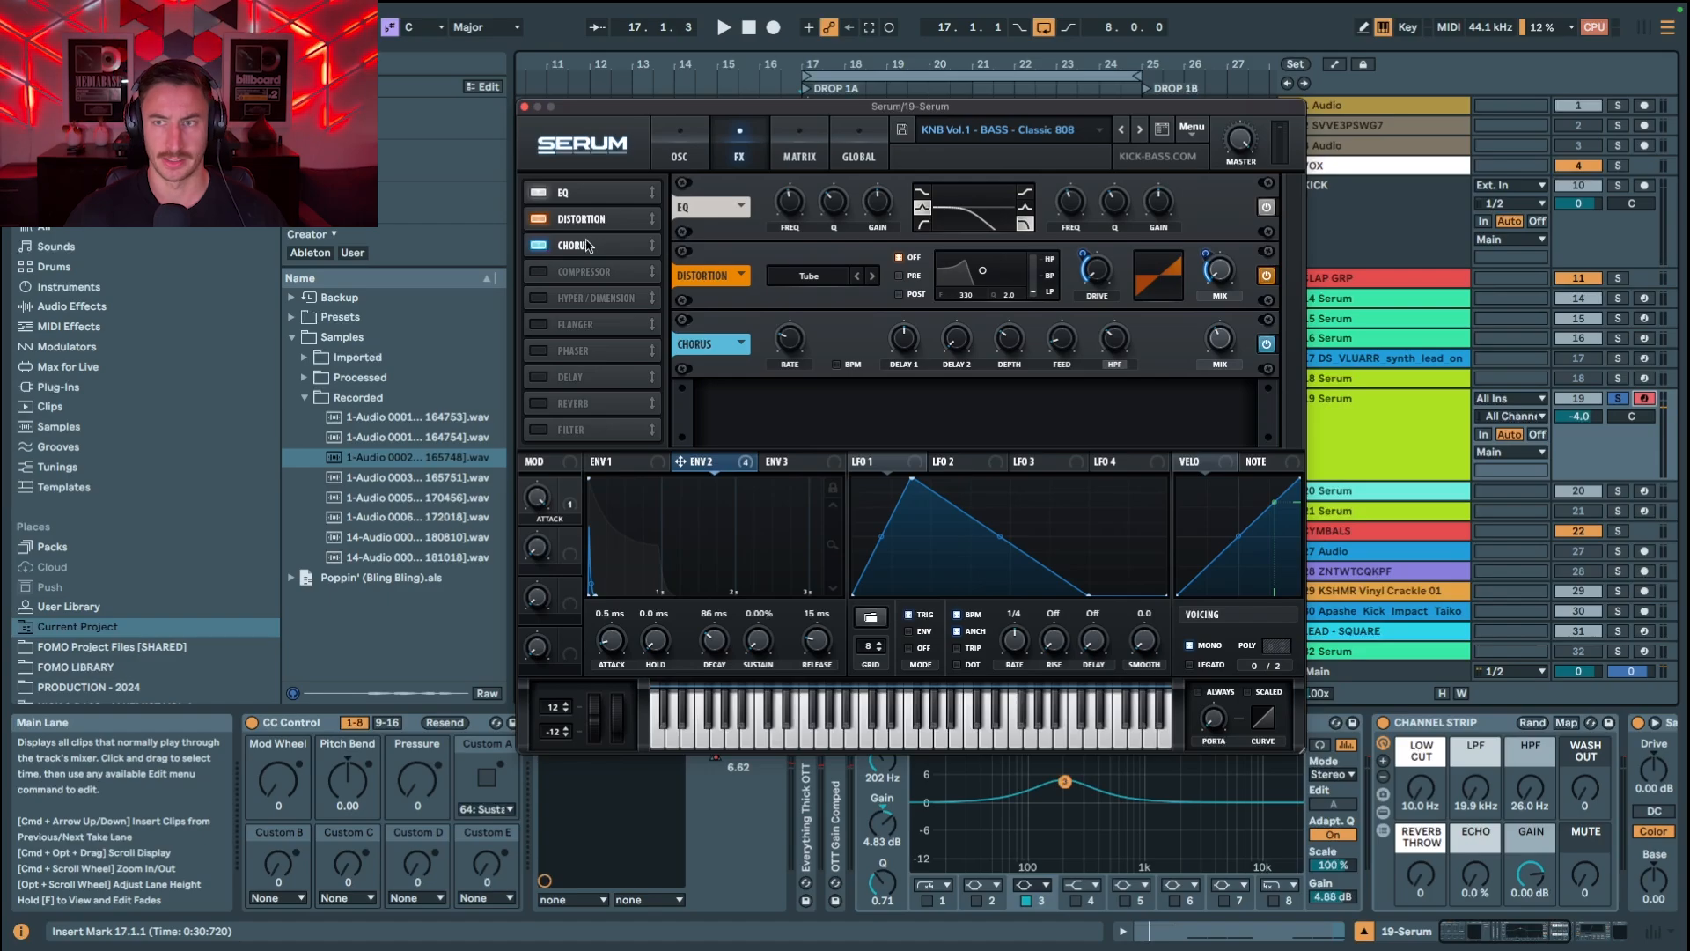
key("a")
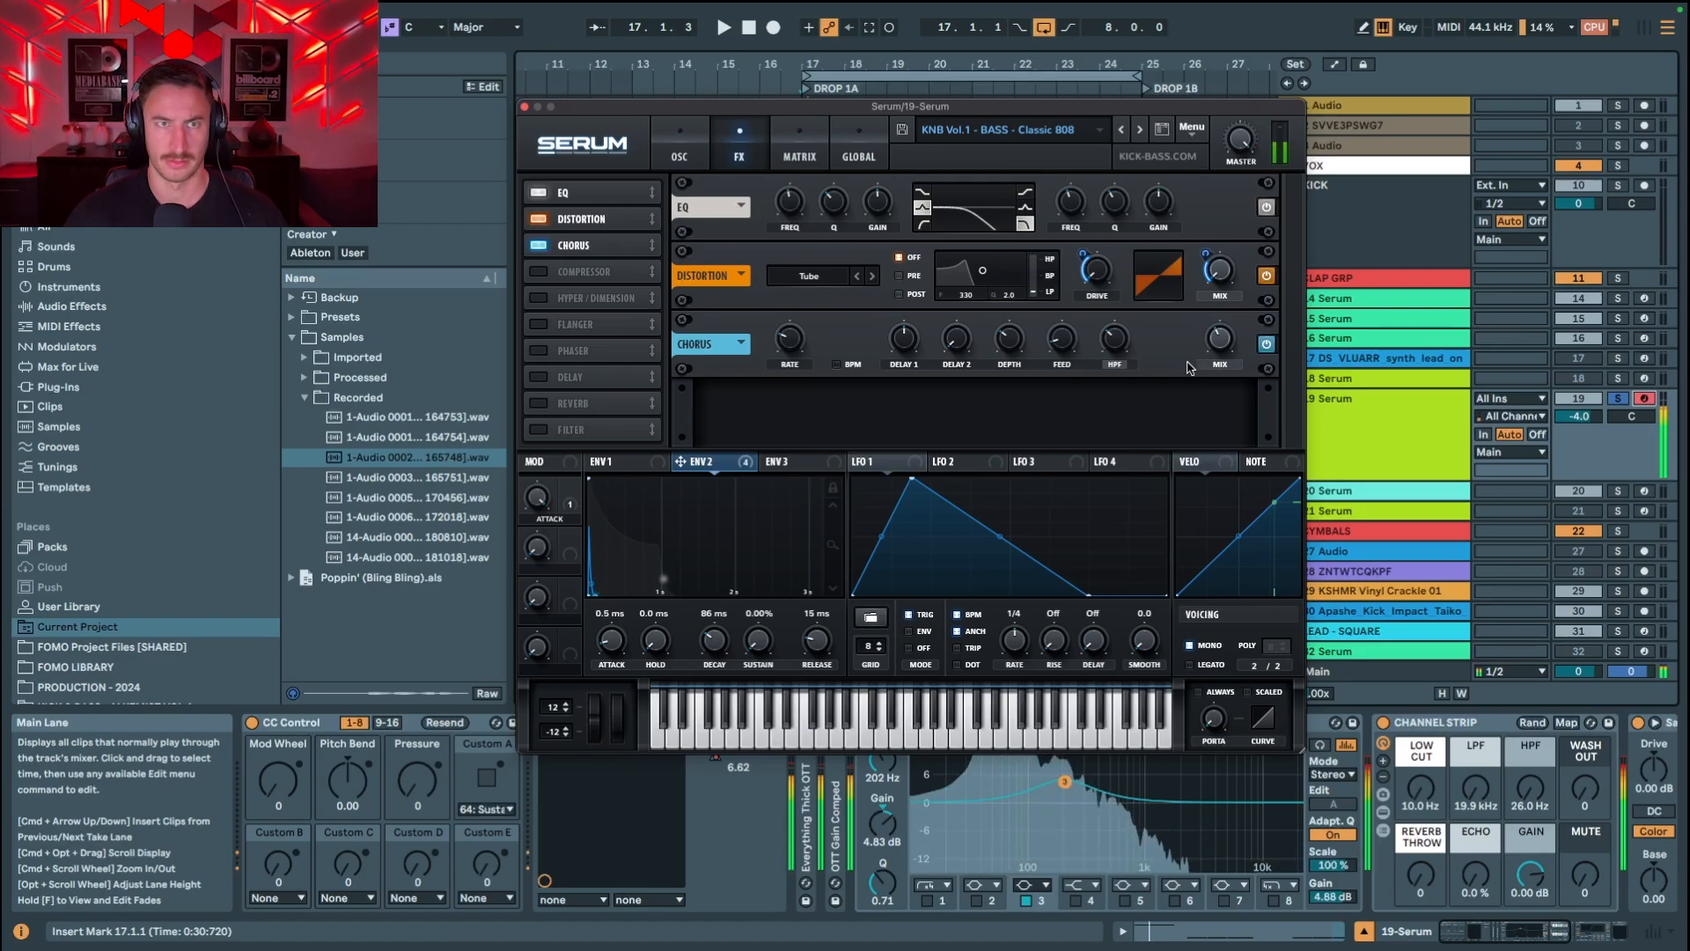
left_click(525, 106)
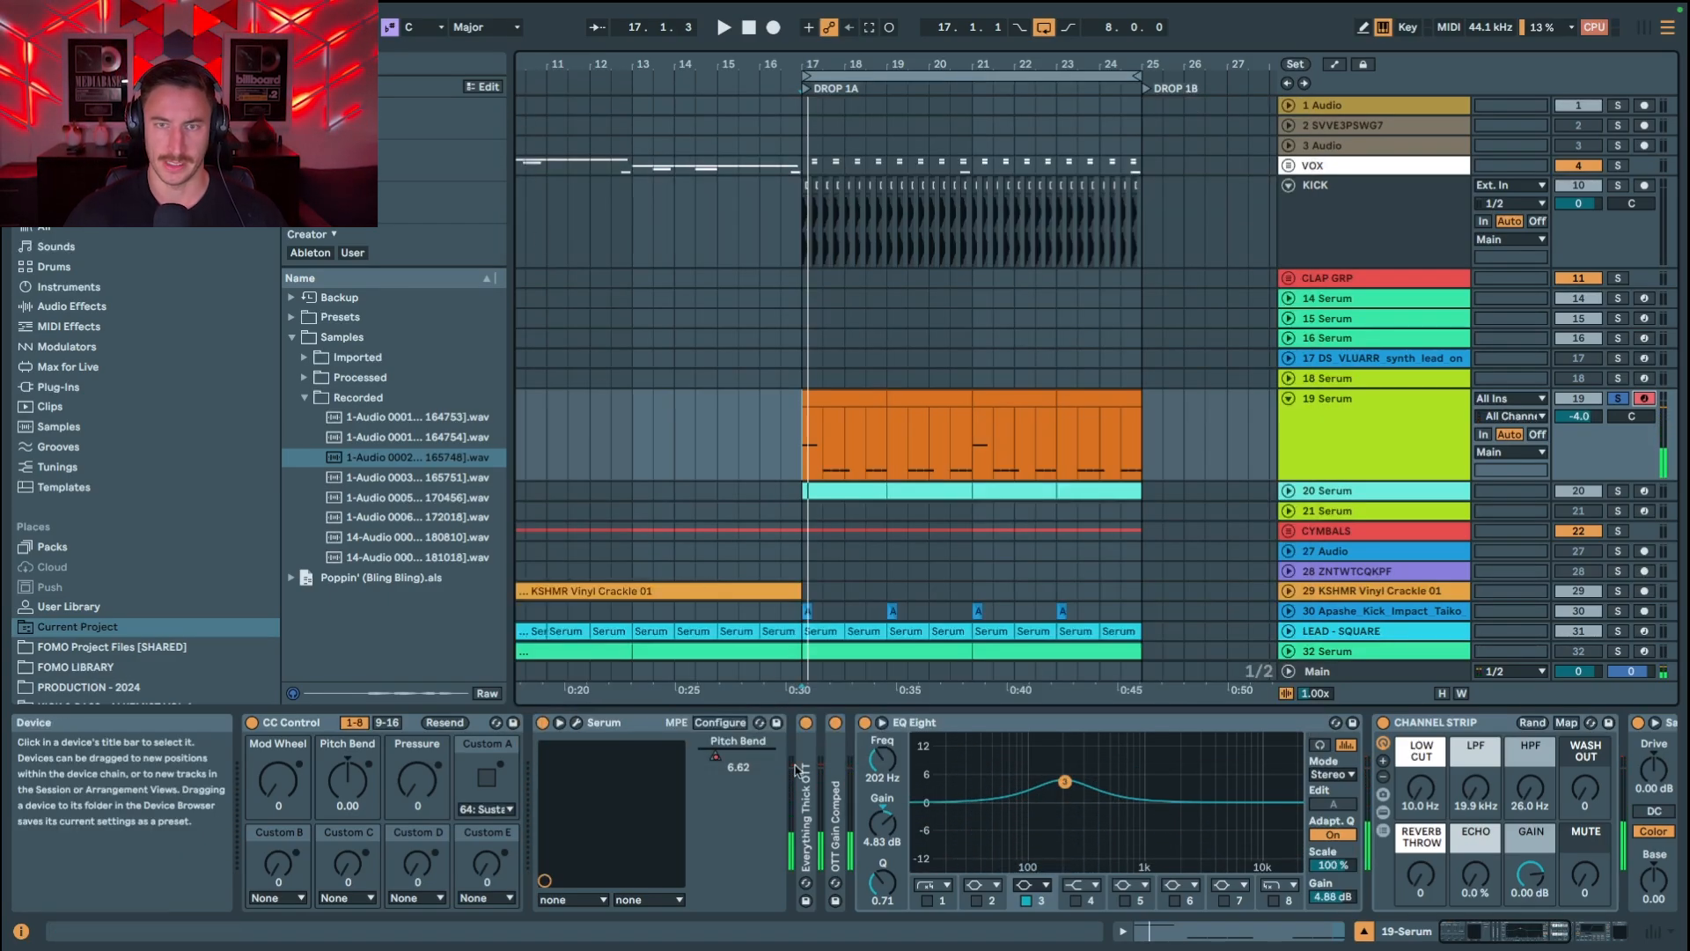
Step: Show automation and highlight the Serum Pitch Bend lane of track 19 at the start of DROP 1A
key("a")
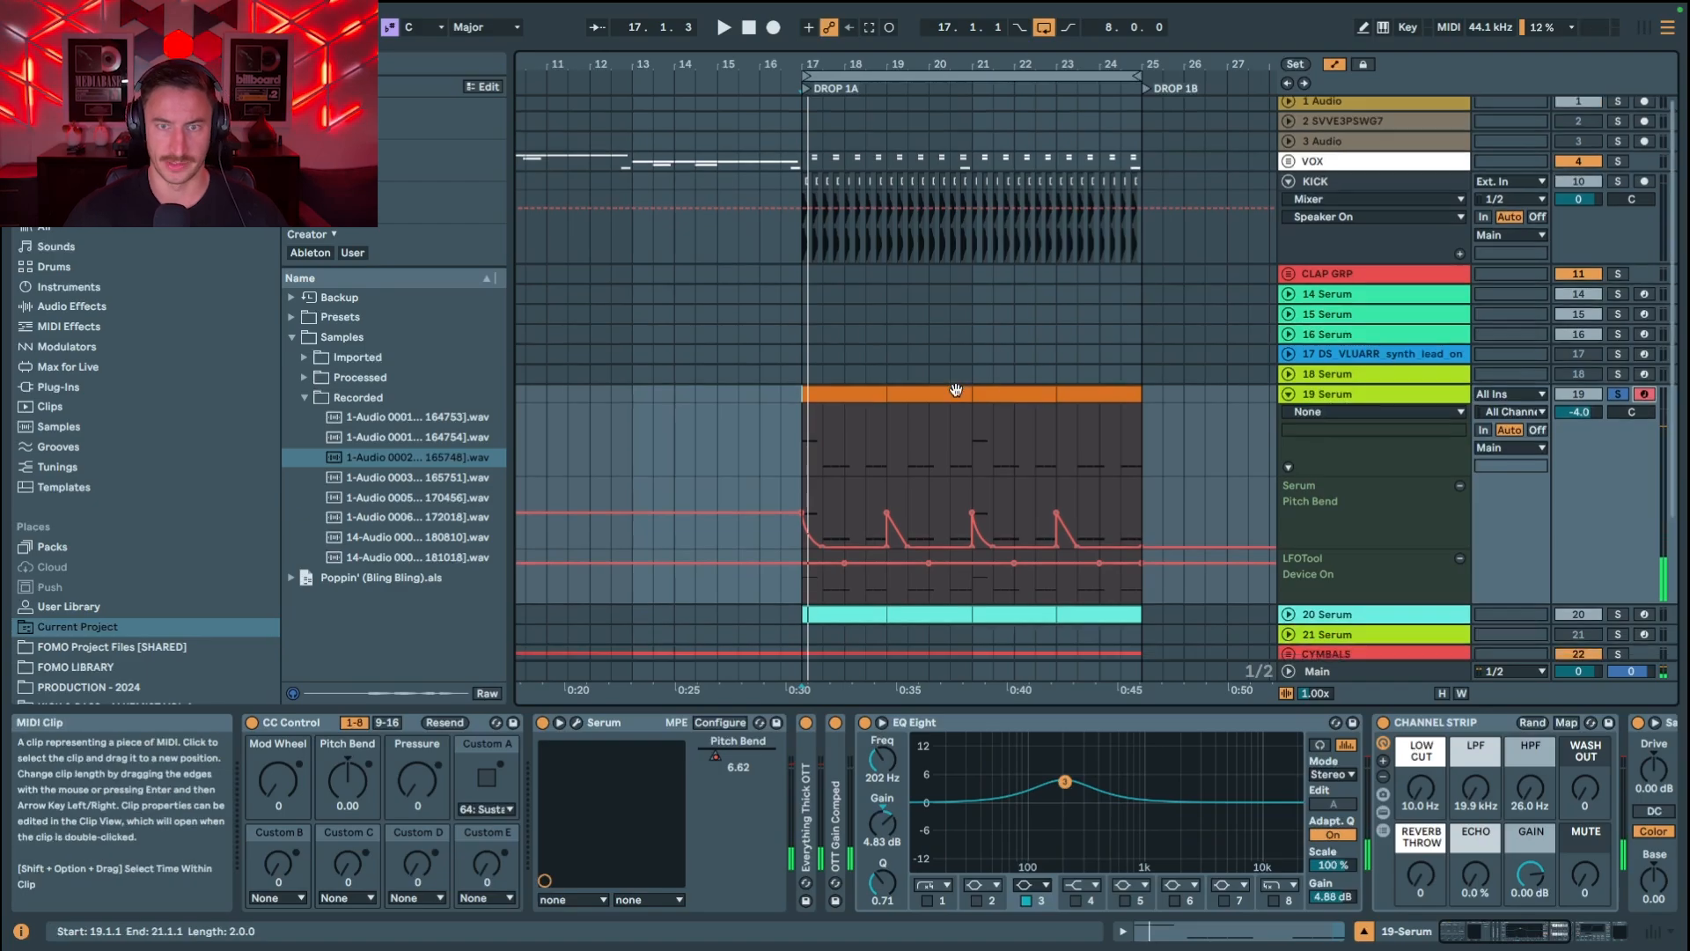
scroll(807, 329, "down", 2)
scroll(807, 329, "up", 2)
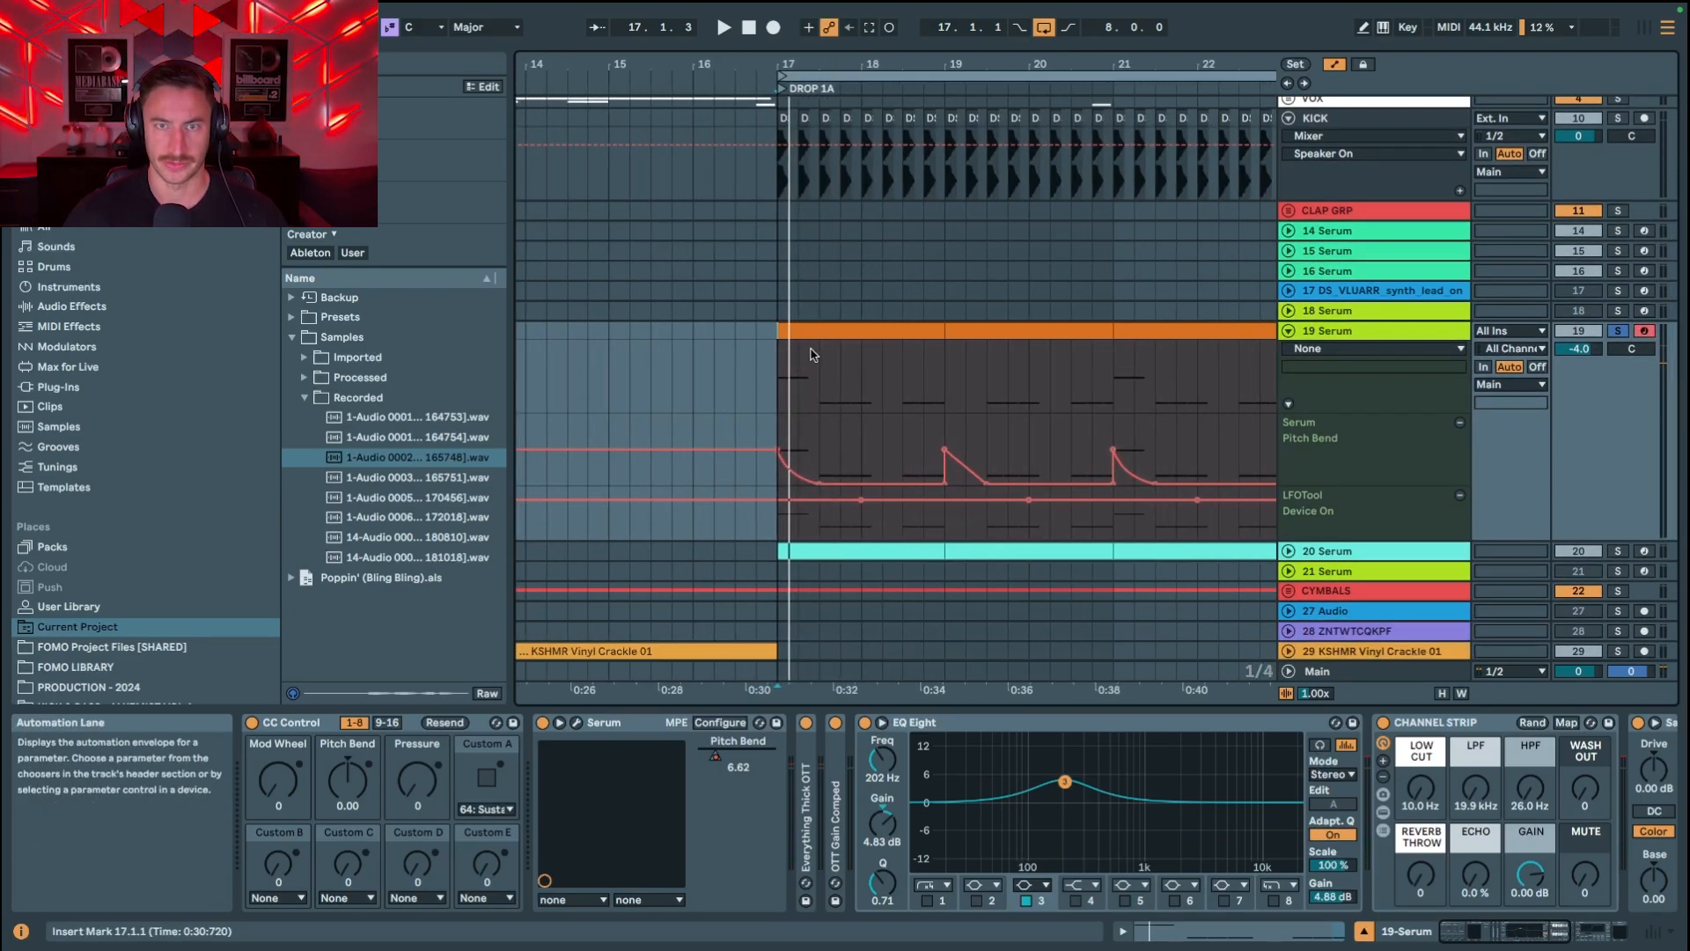
left_click(817, 329)
left_click(773, 483)
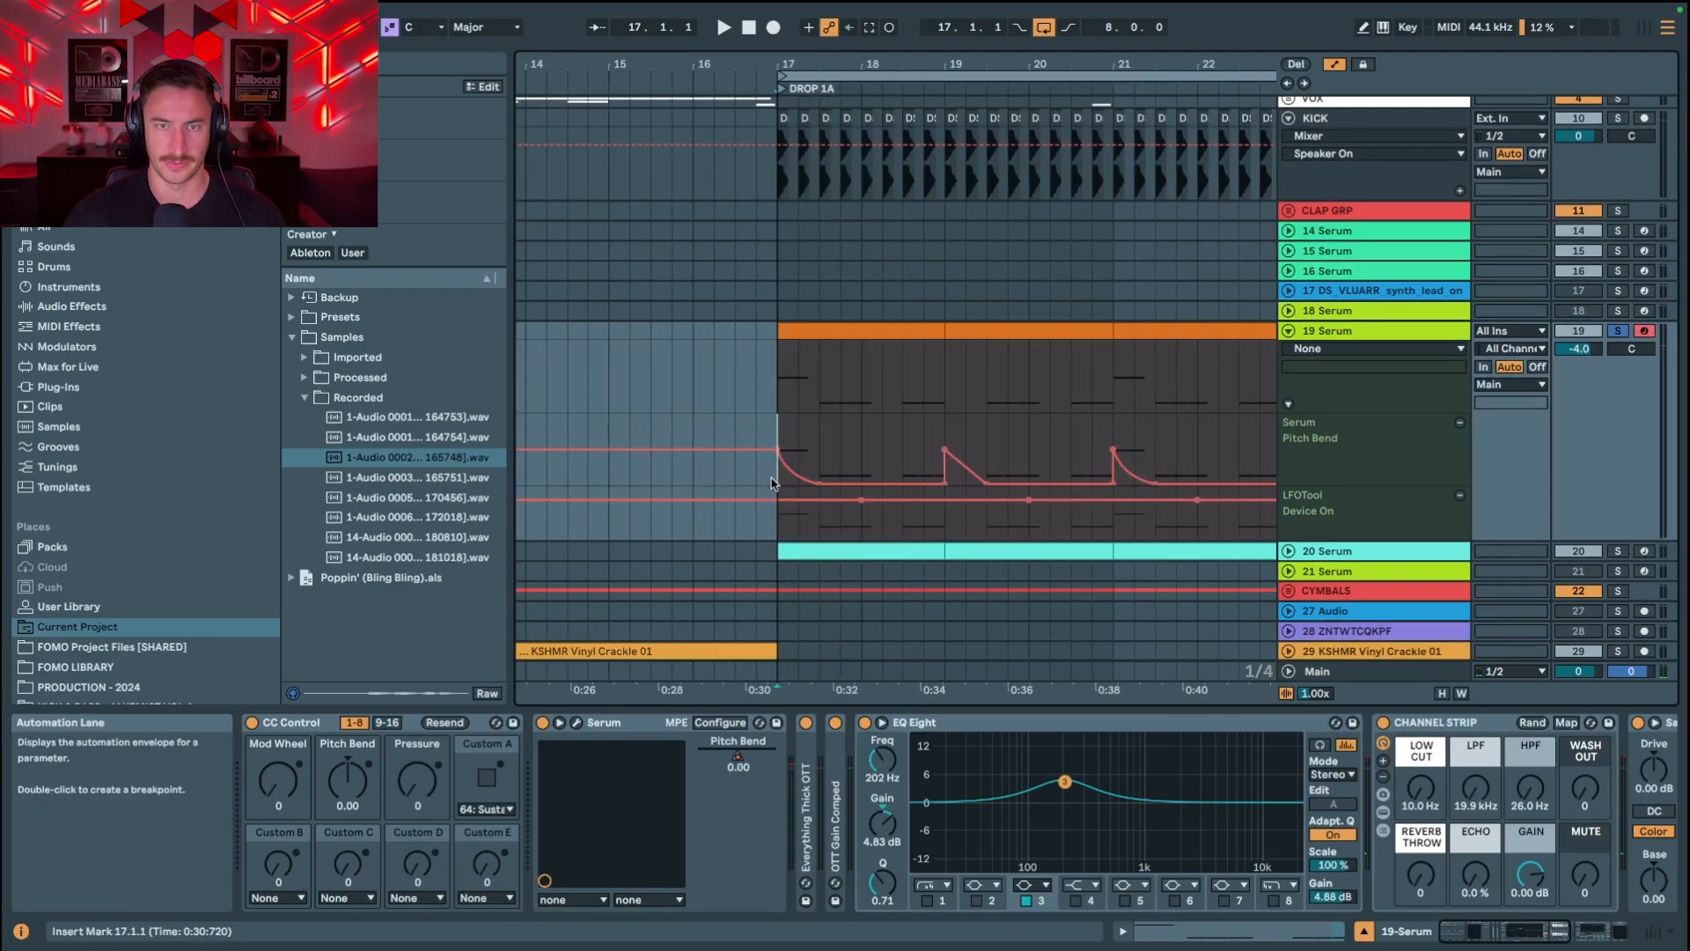
left_click(1343, 471)
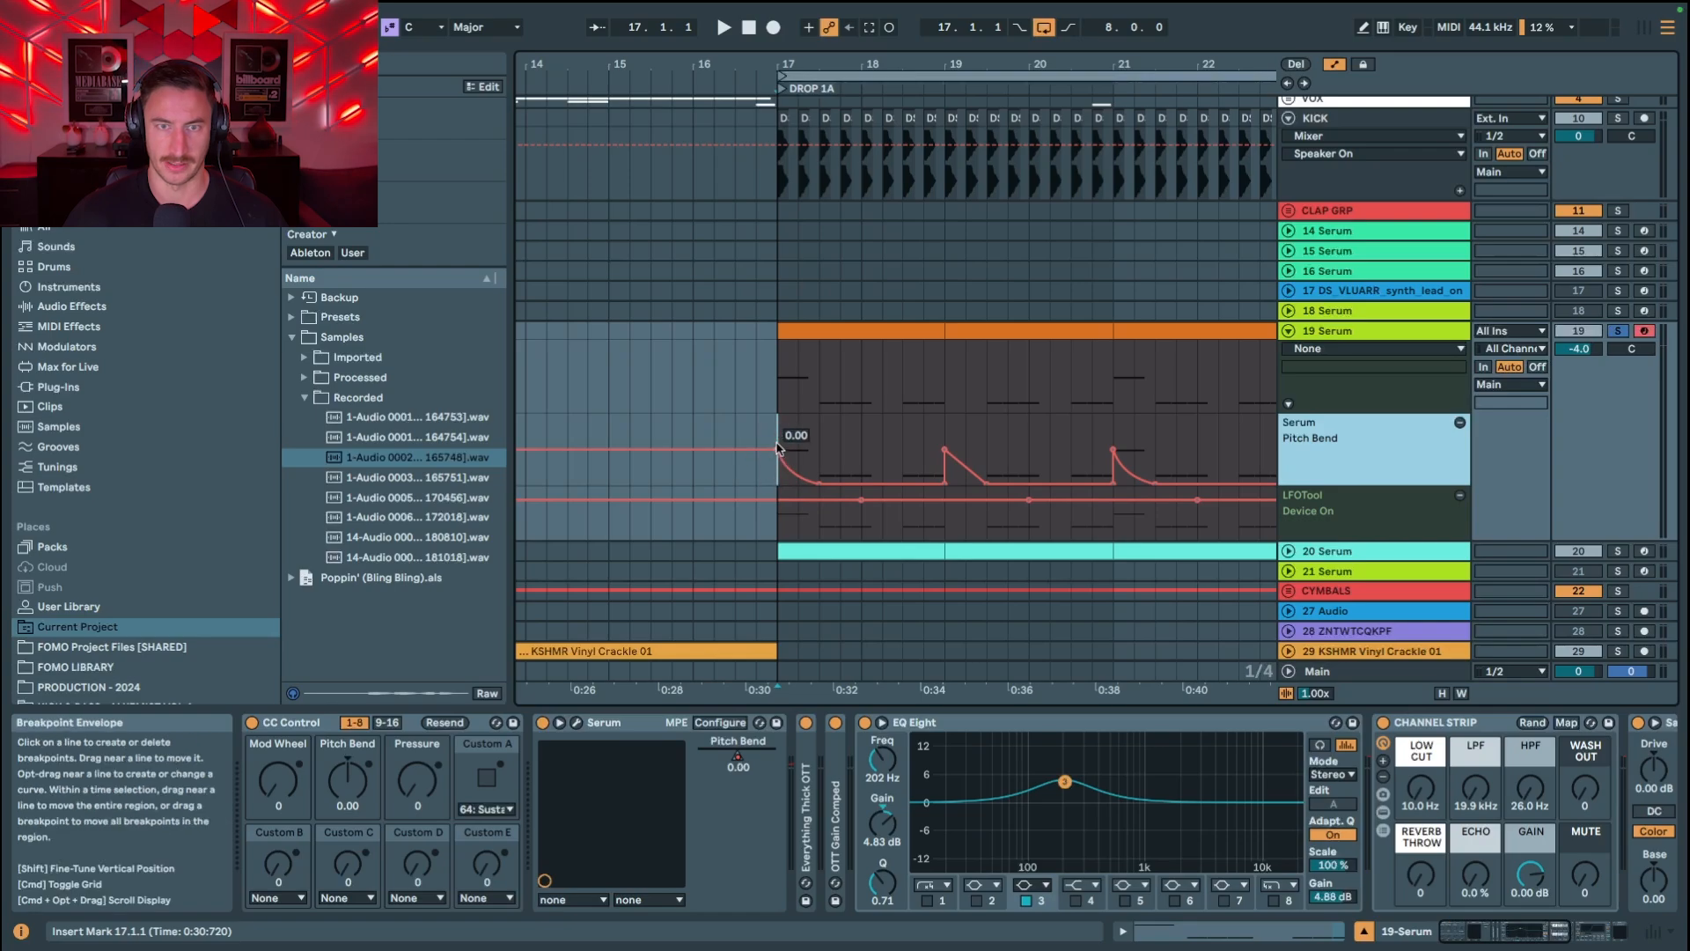
Step: Check the pitch bend range in Serum, close it, and play the bass with its Pitch Bend automation
left_click(577, 722)
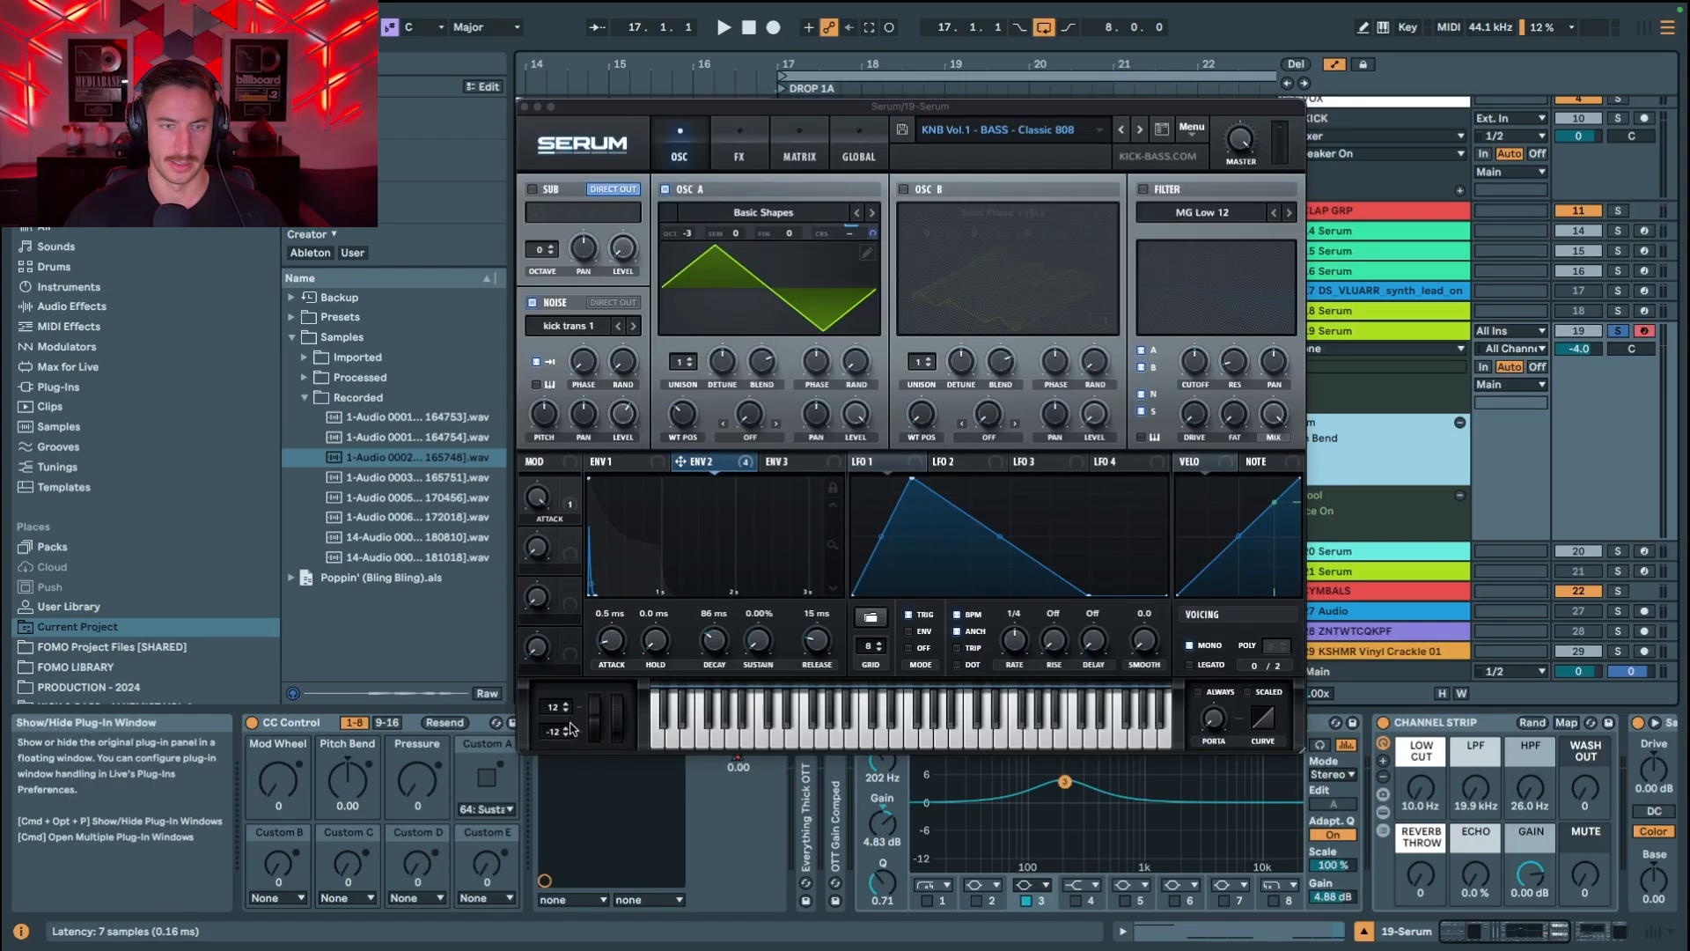
left_click(525, 106)
key("space")
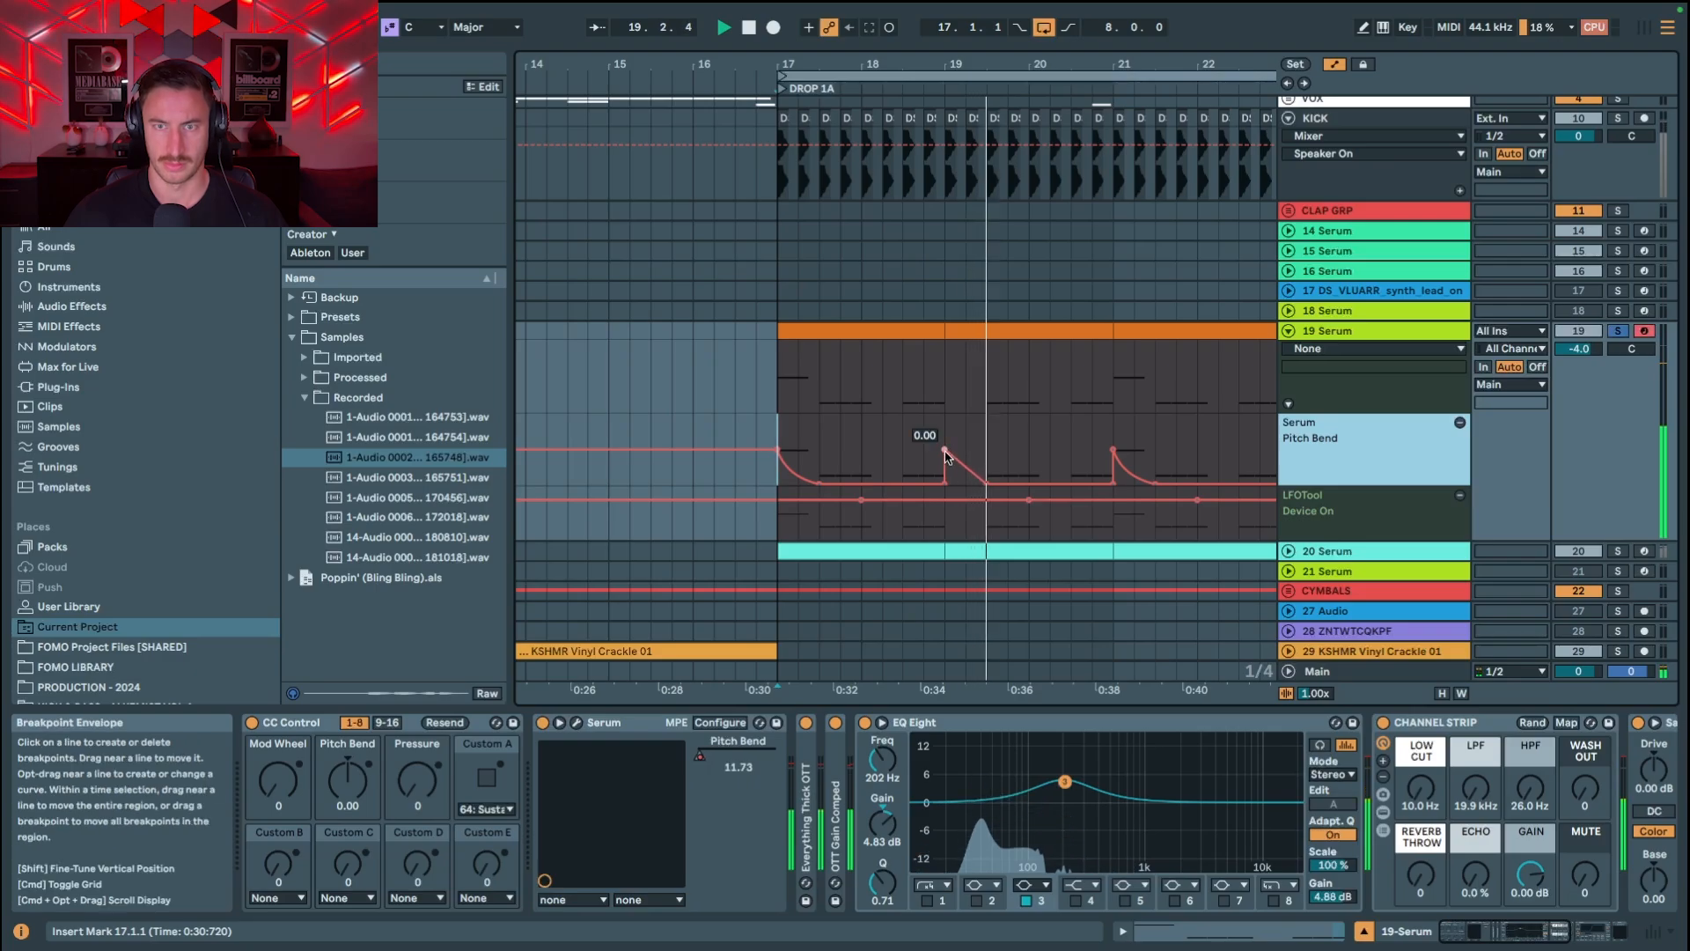
Step: Inspect the E4 note in the first 19 Serum bass clip, close the clip view, and hide automation
double_click(860, 330)
key("space")
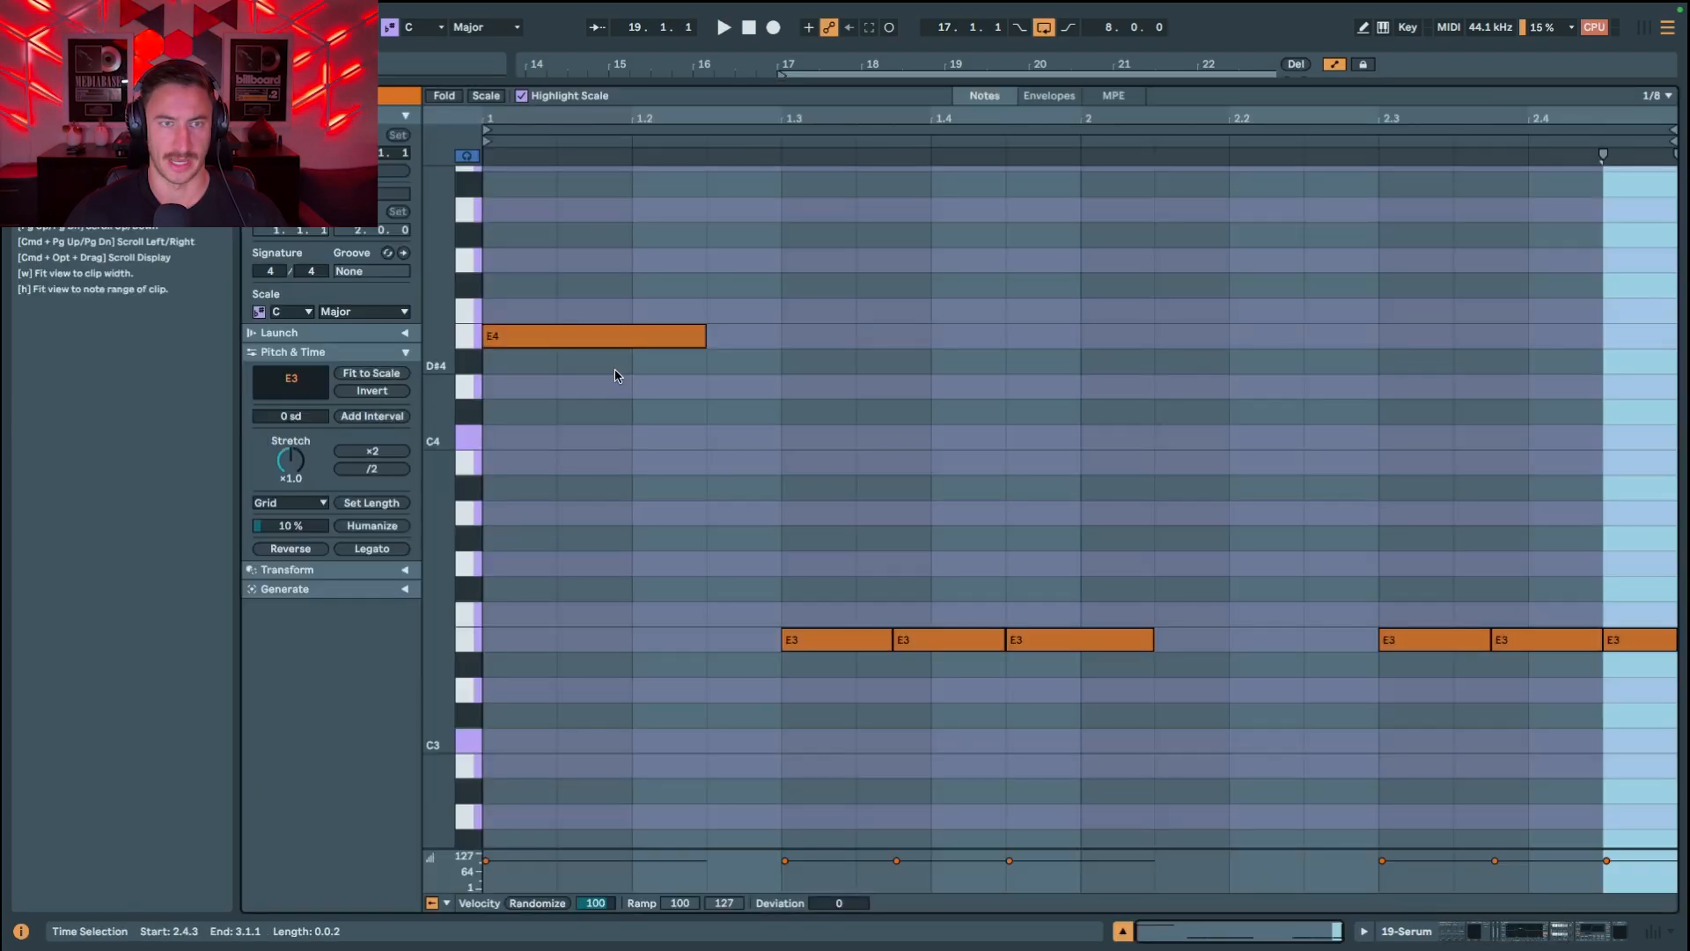
left_click(588, 345)
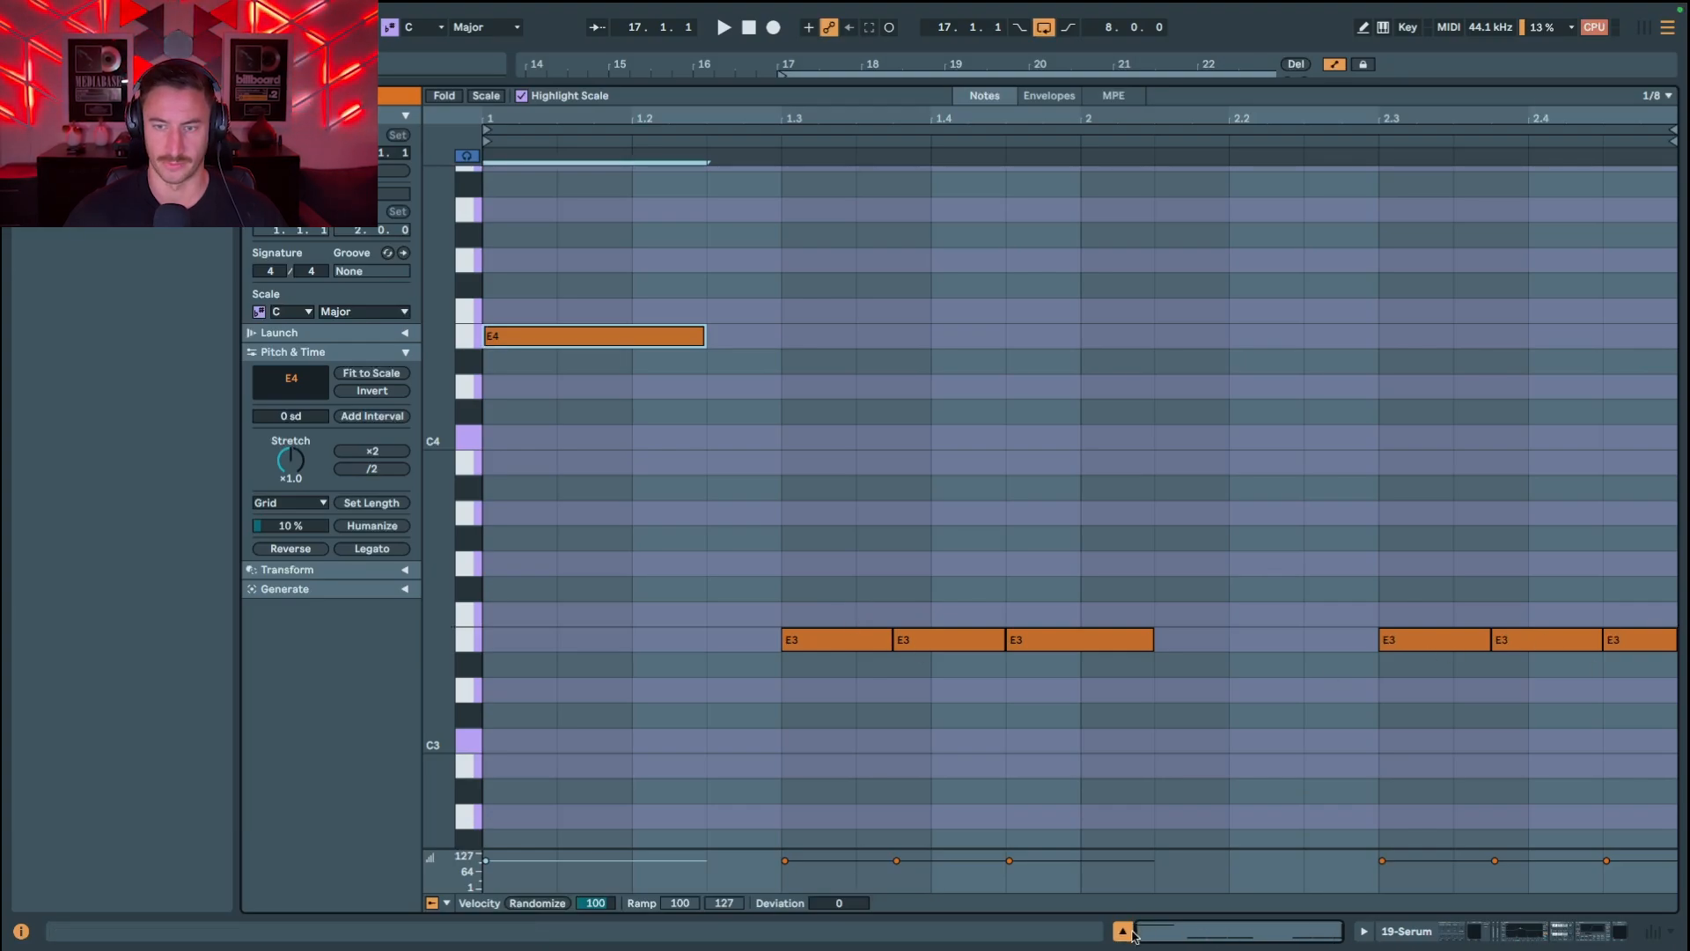
left_click(1123, 931)
key("a")
left_click_drag(966, 71, 966, 27)
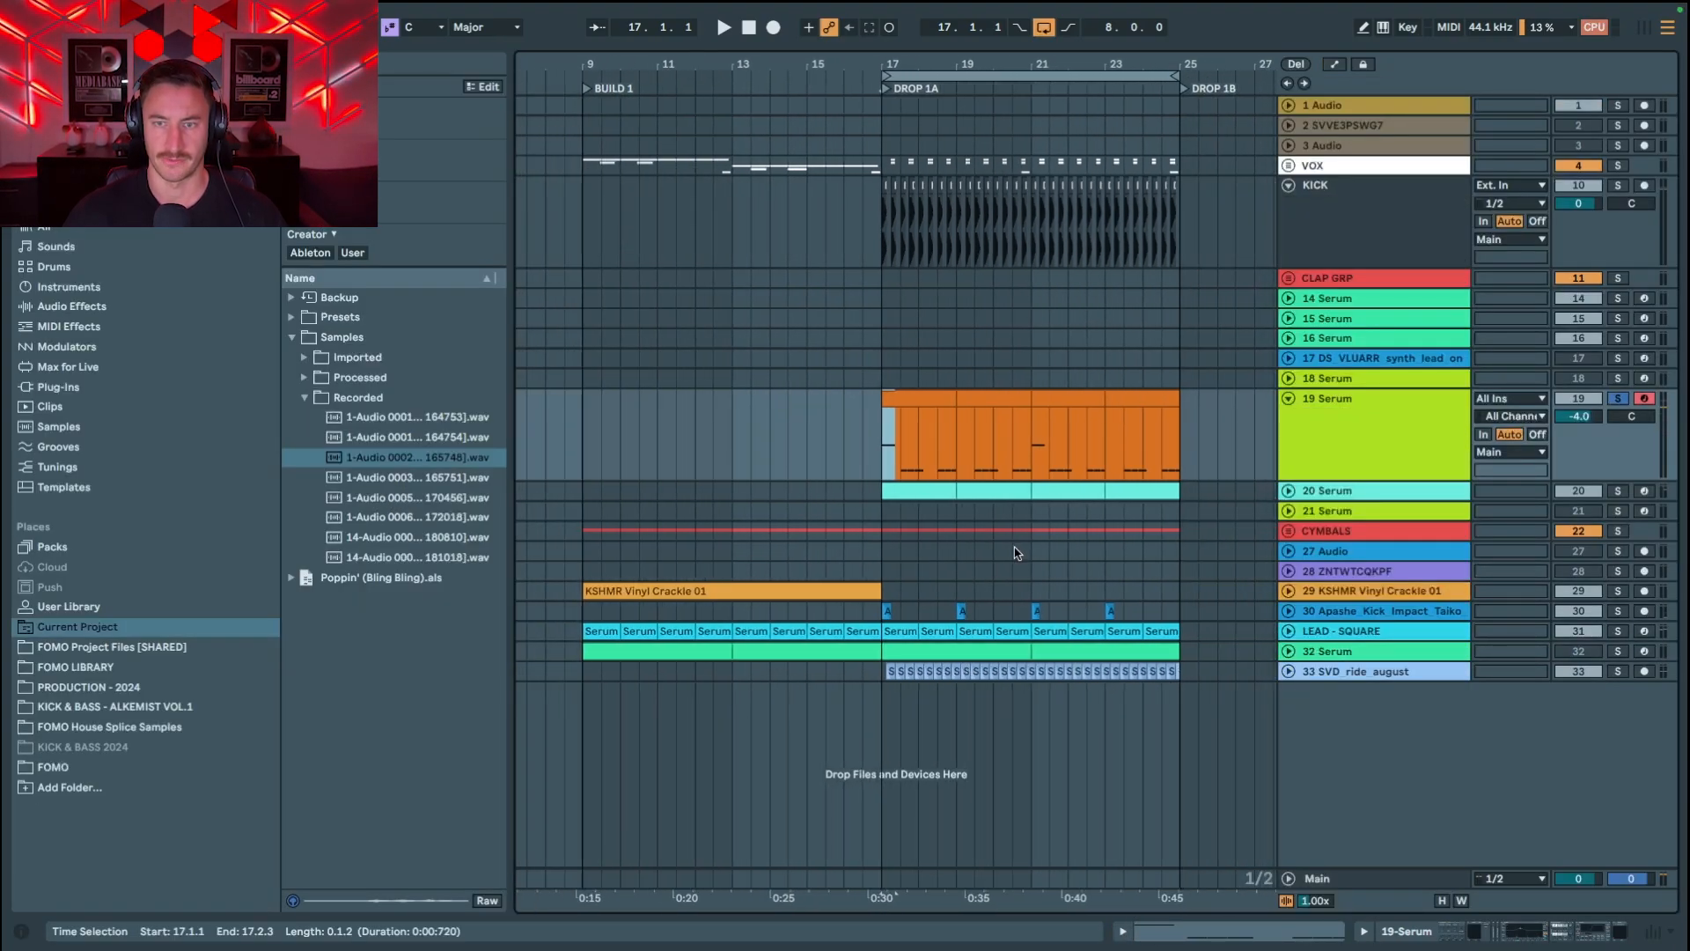
Step: Unfold the 30 Apashe_Kick_Impact_Taiko track, solo it, and play it from 17.1.1
scroll(1017, 553, "right", 1)
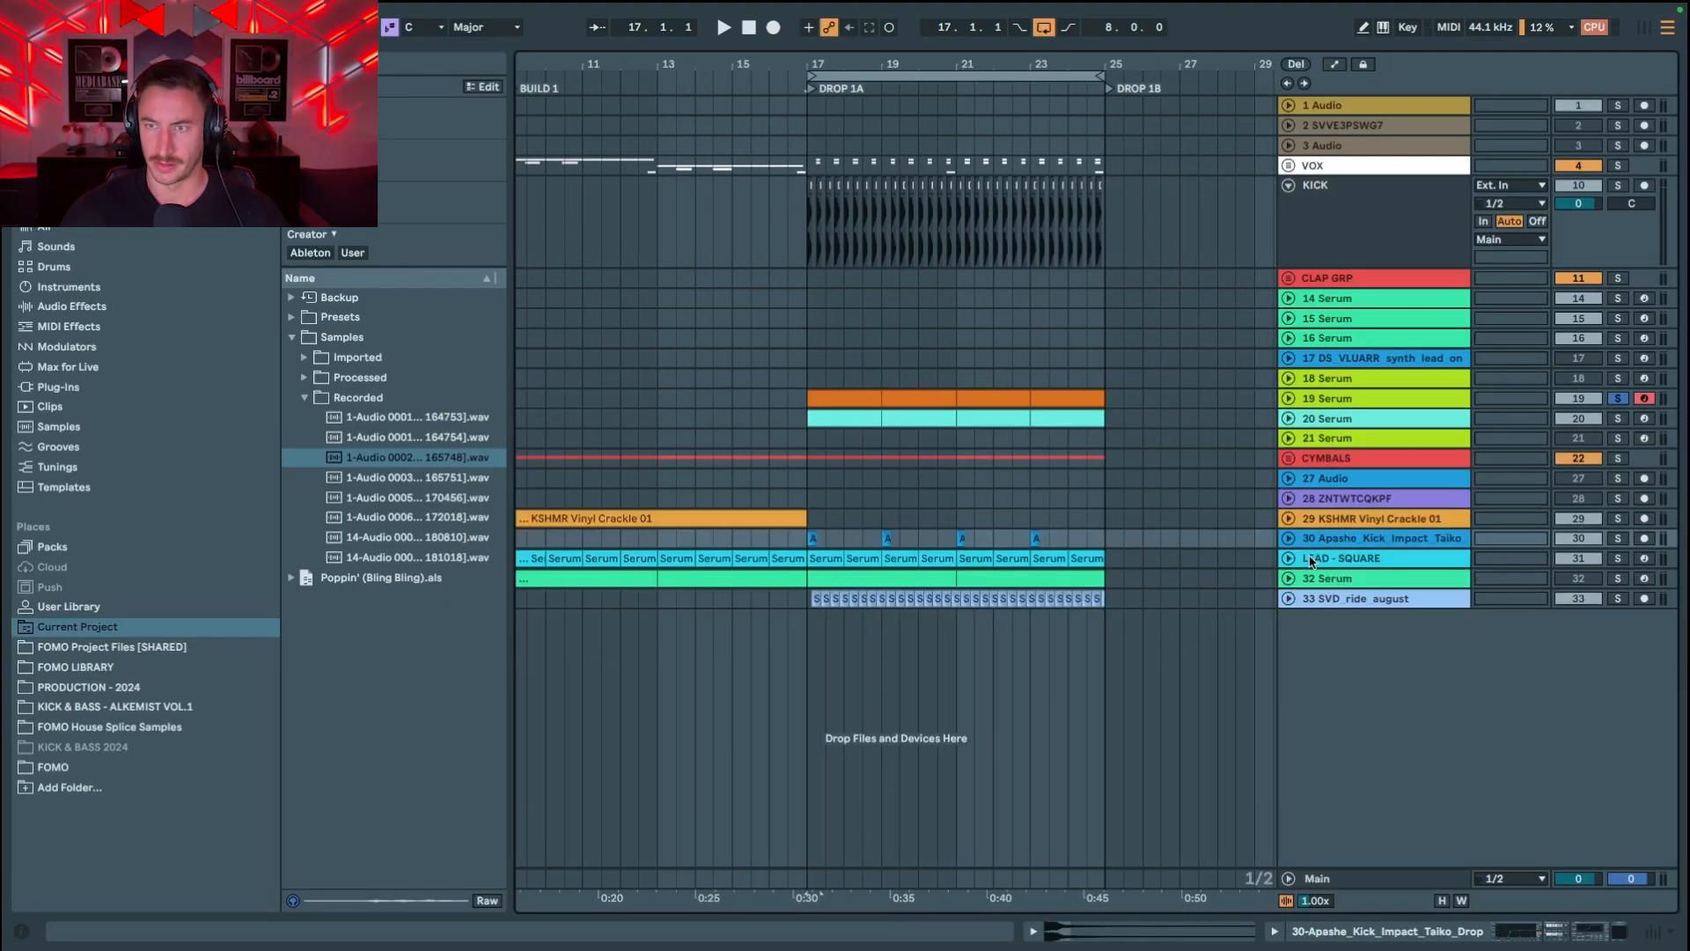
left_click(1287, 559)
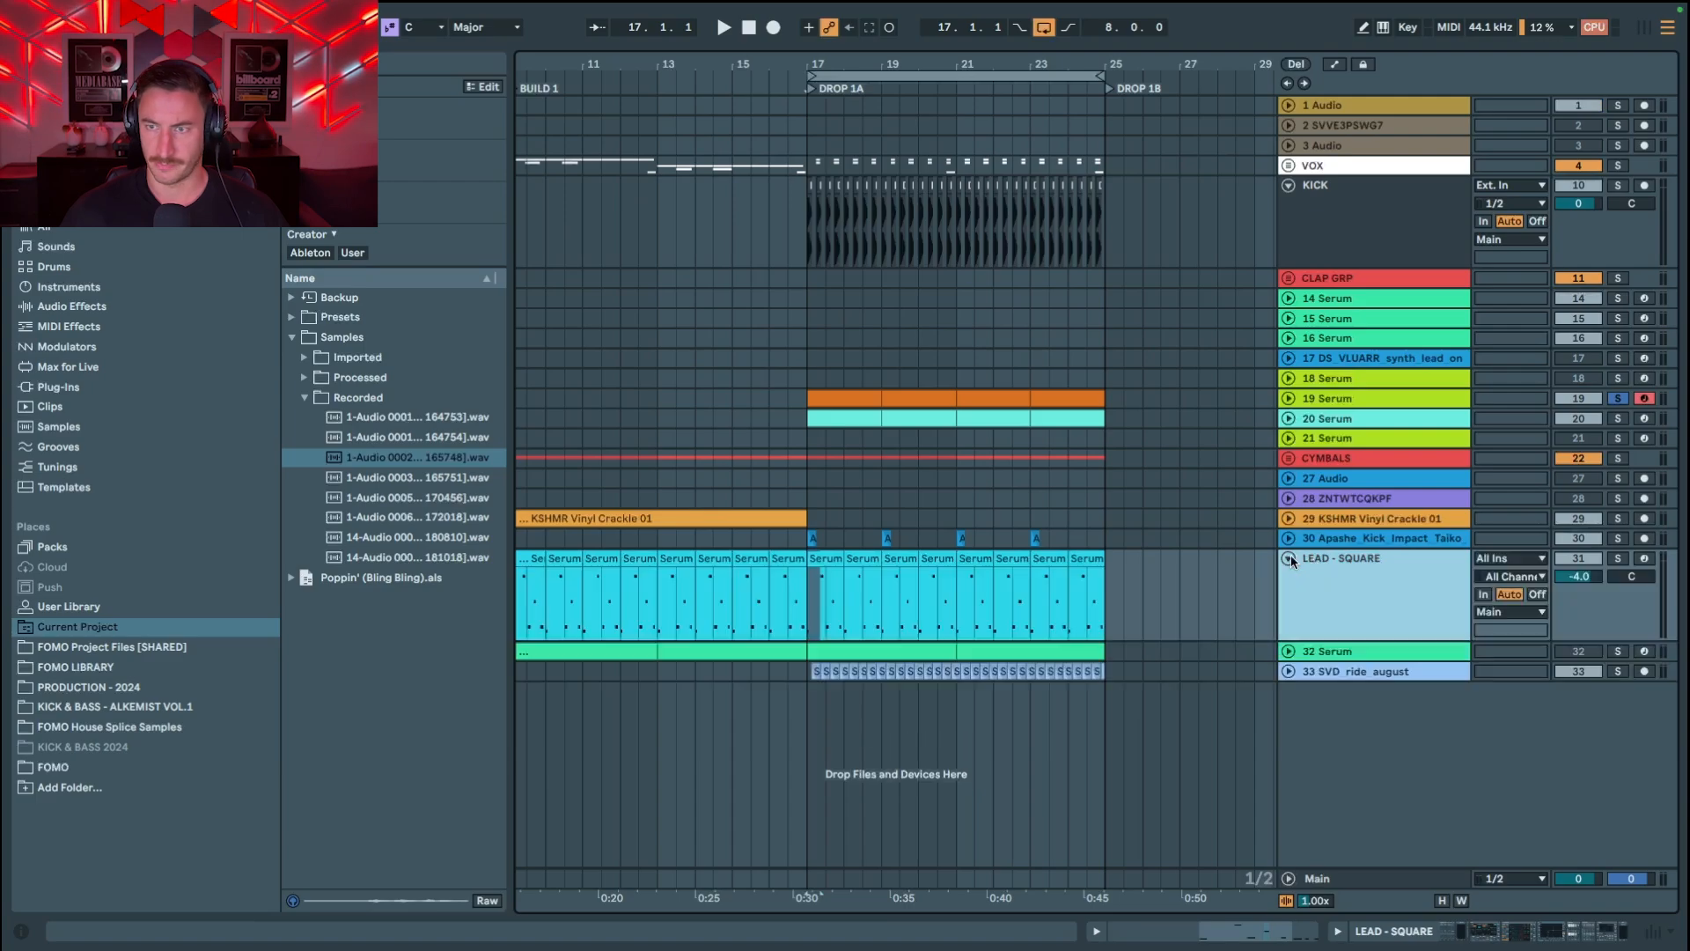
left_click(1288, 558)
left_click(1288, 538)
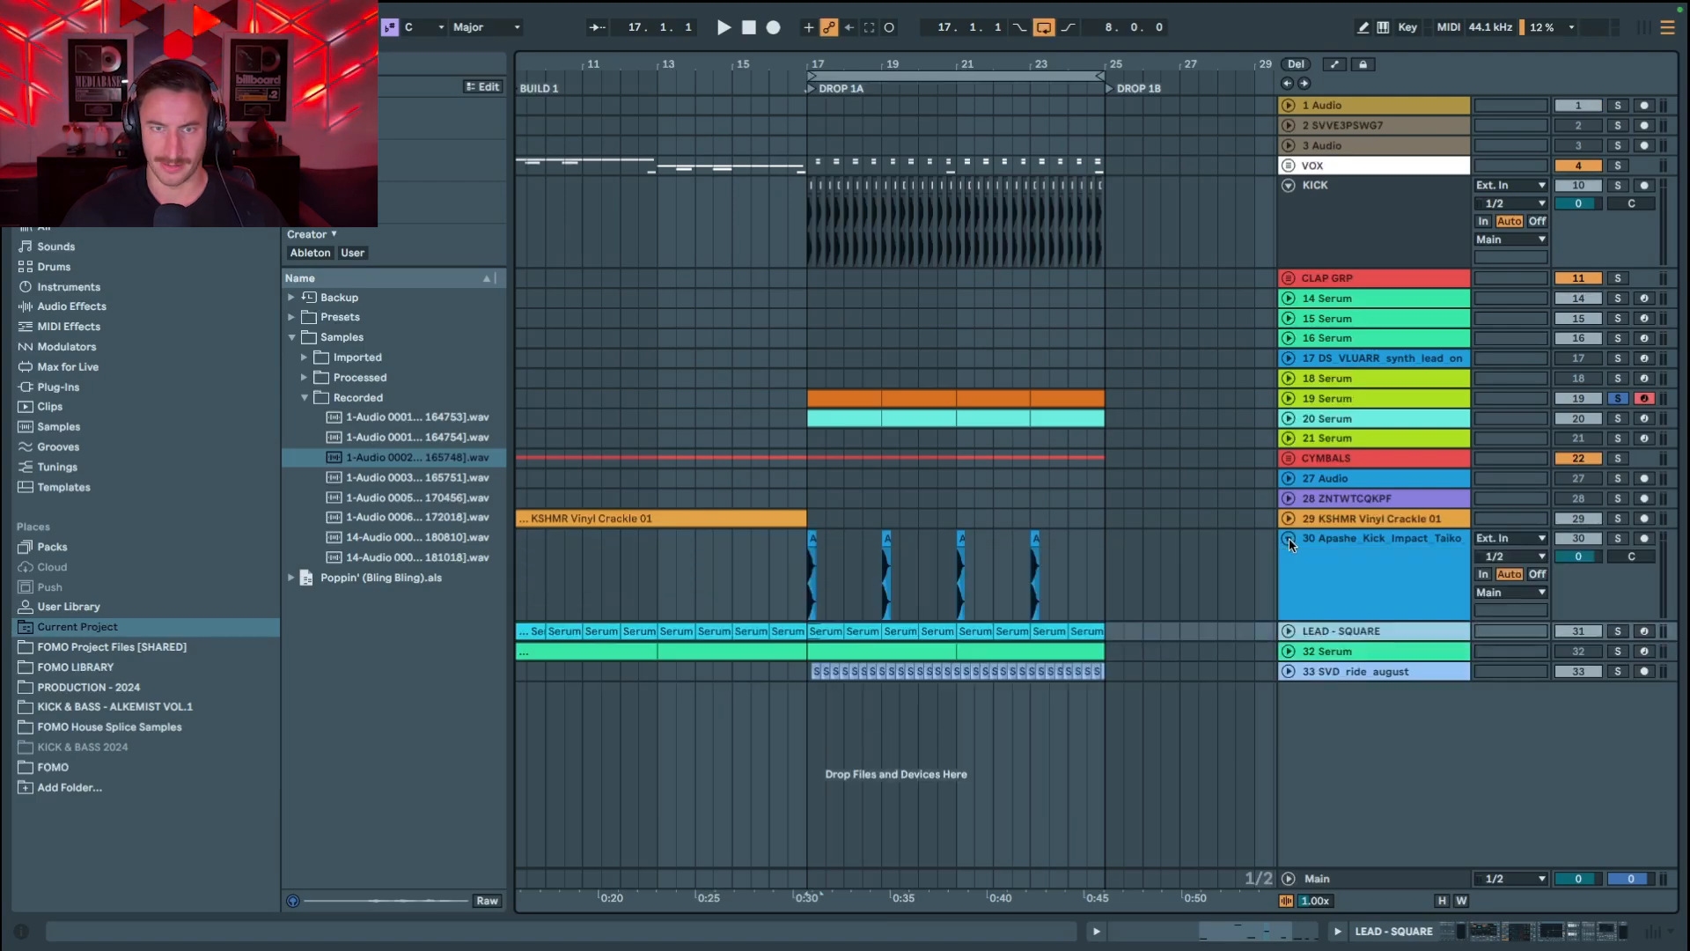
left_click(1619, 537)
left_click(814, 572)
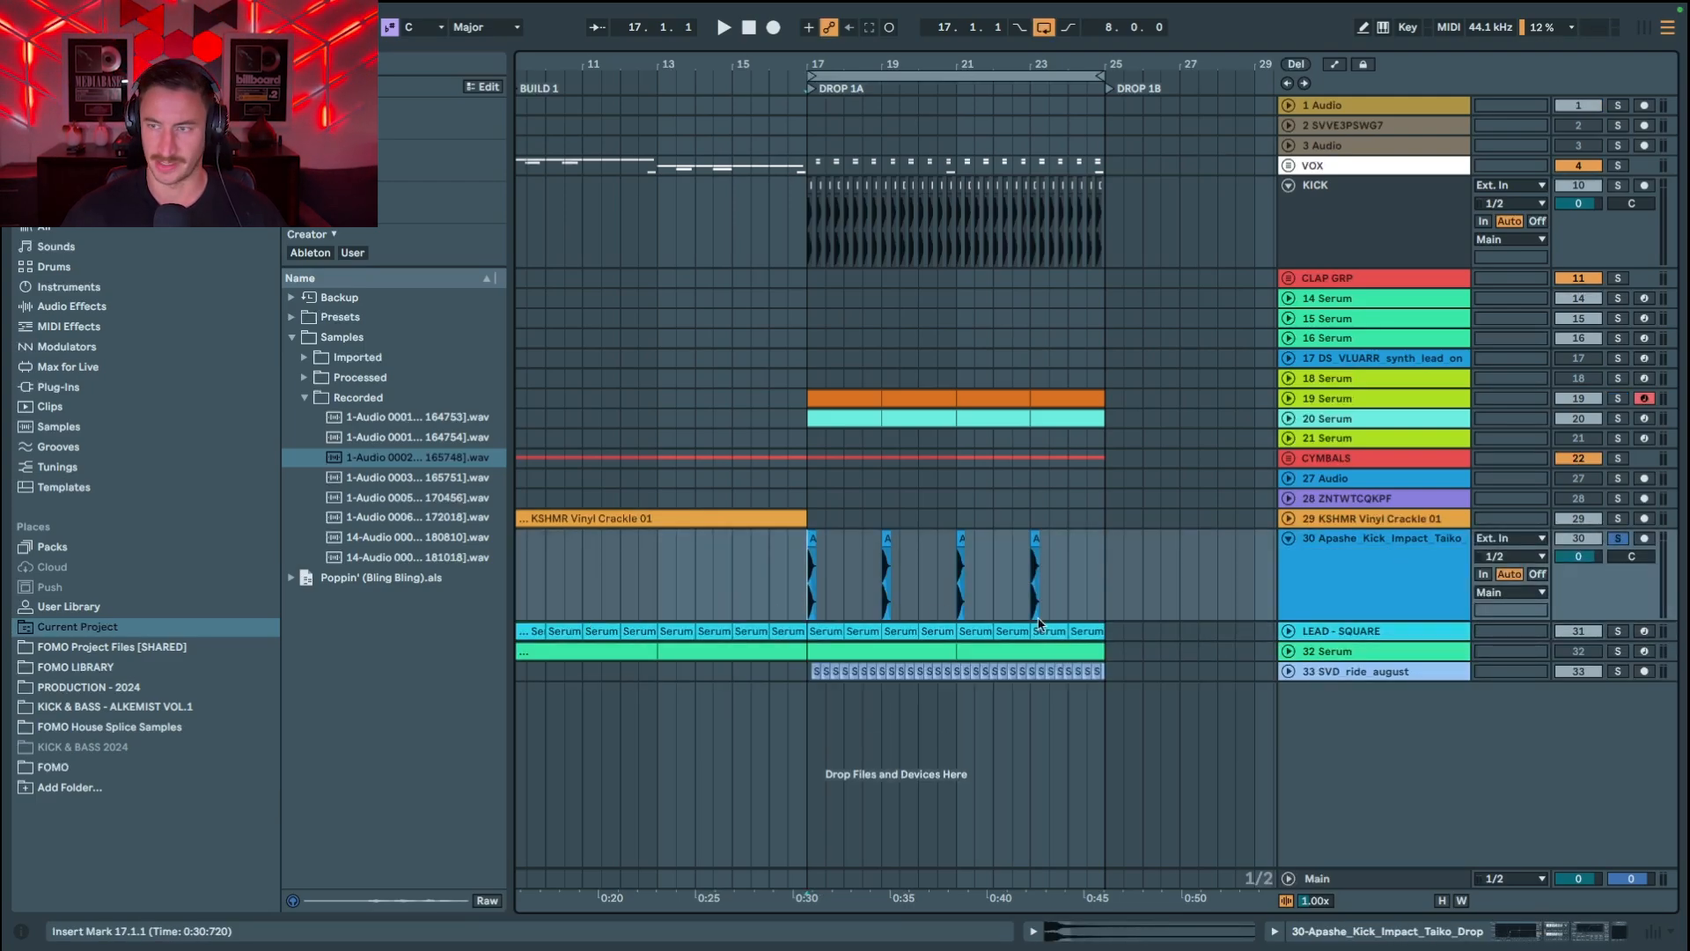
left_click(1335, 577)
key("space")
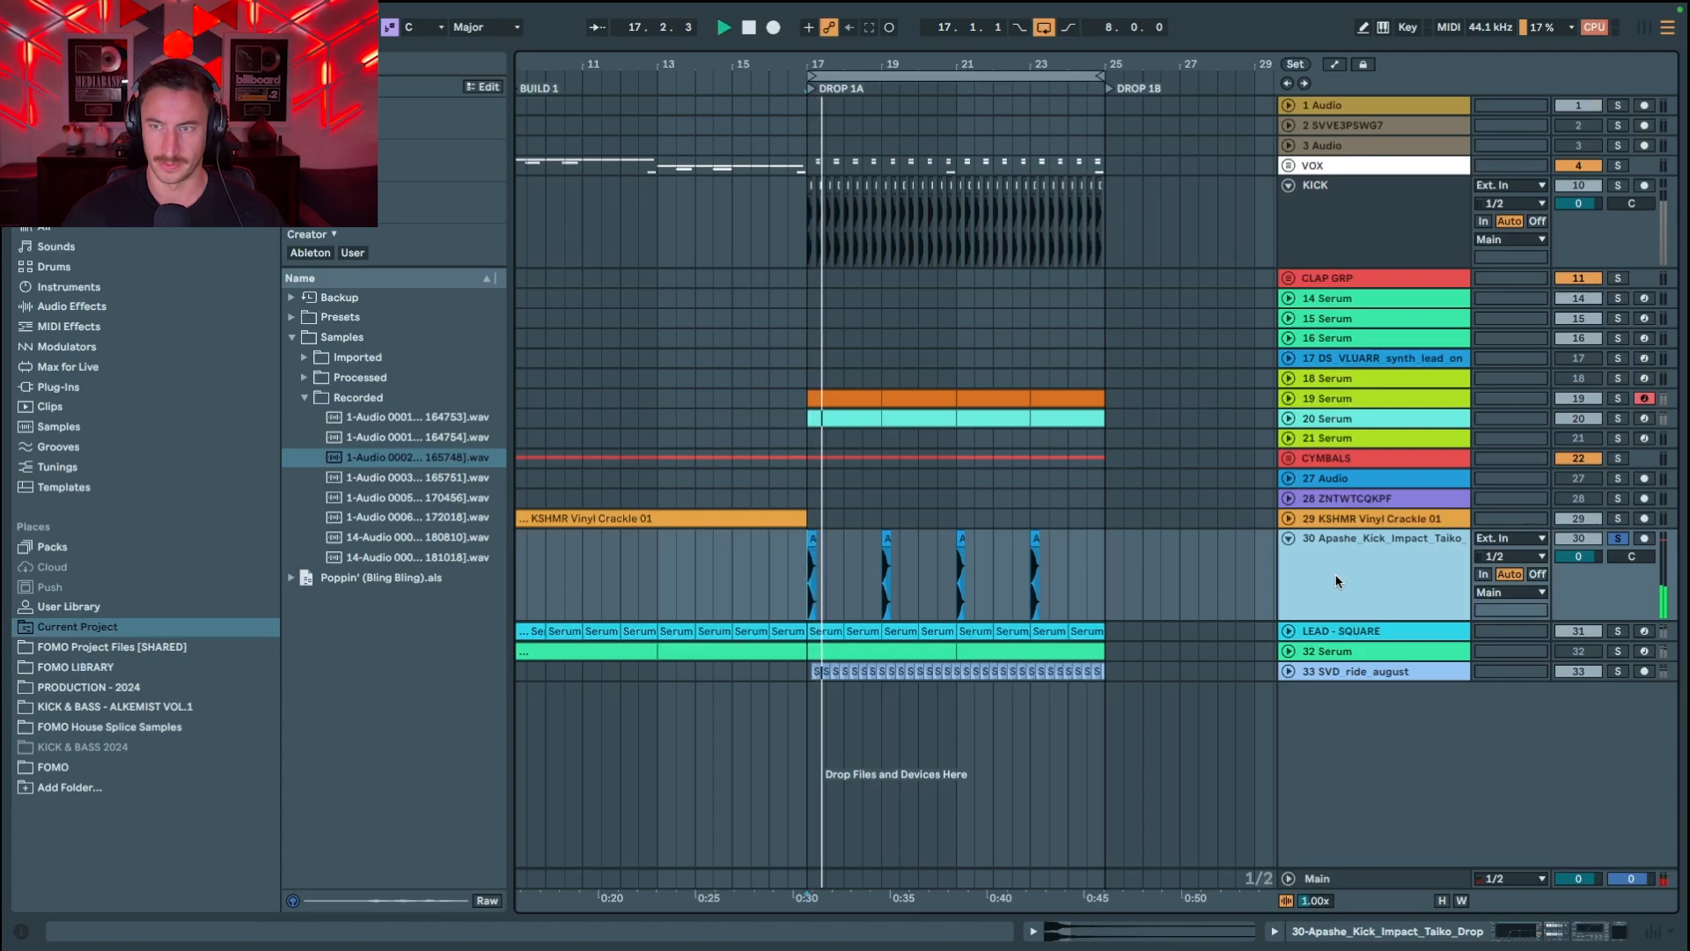
Step: Unfold the 33 SVD_ride_august track and audition the ride alone and in the full mix from 17.1.1
left_click(1322, 677)
key("space")
left_click(1289, 672)
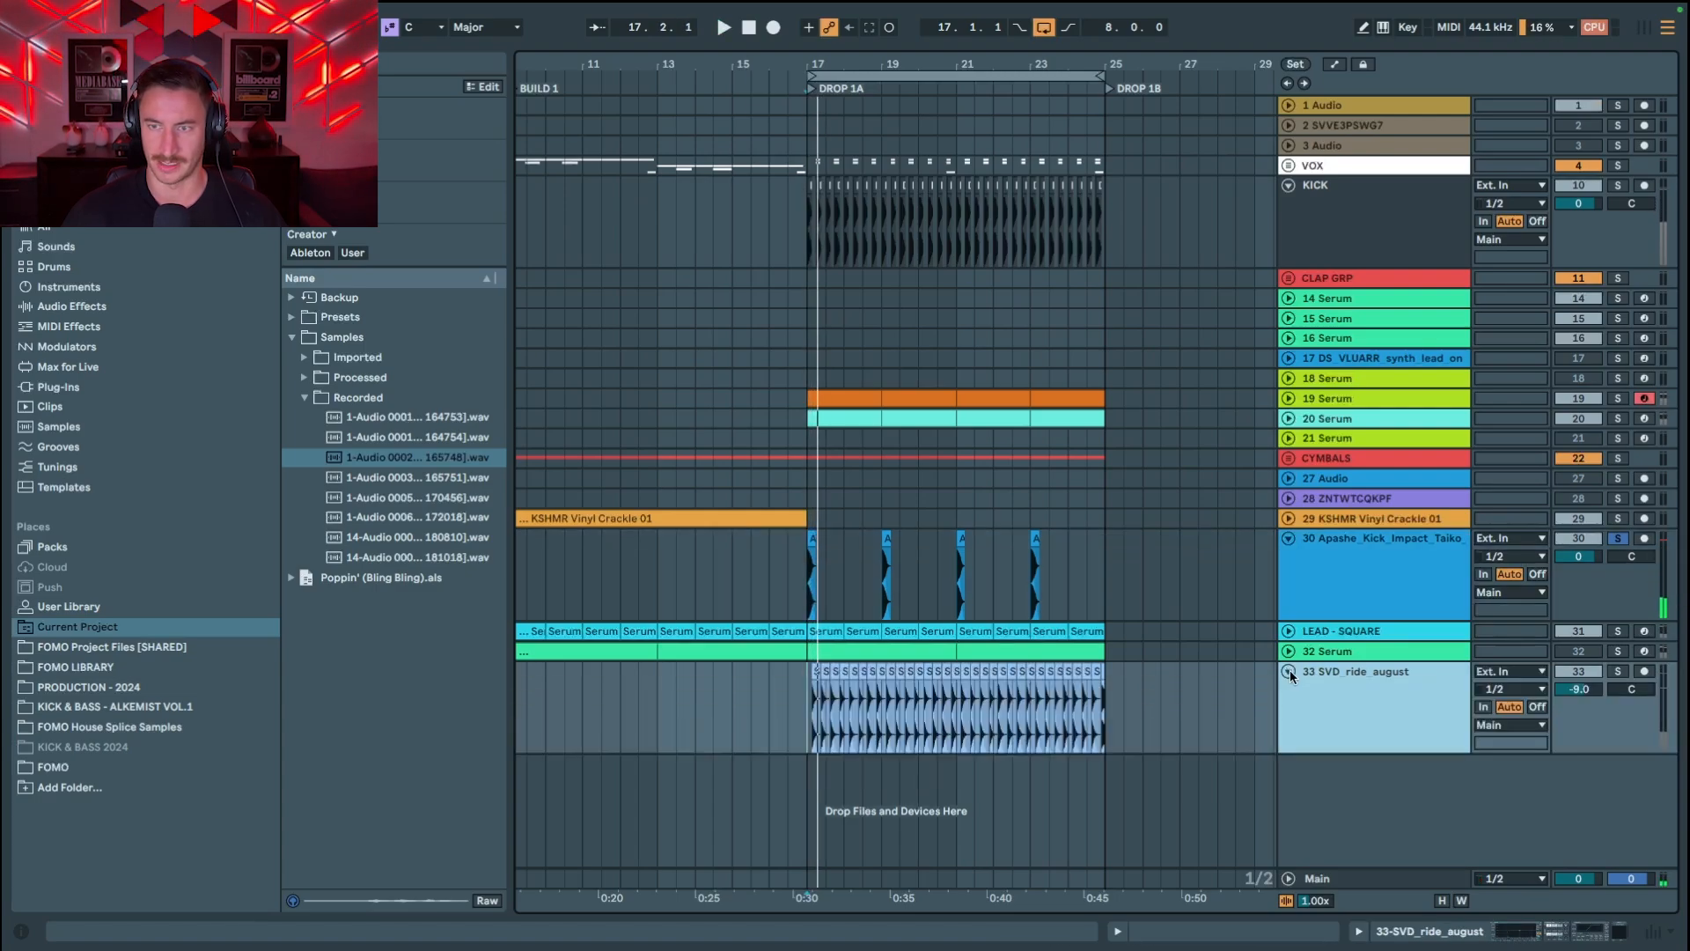
left_click(1620, 671)
key("space")
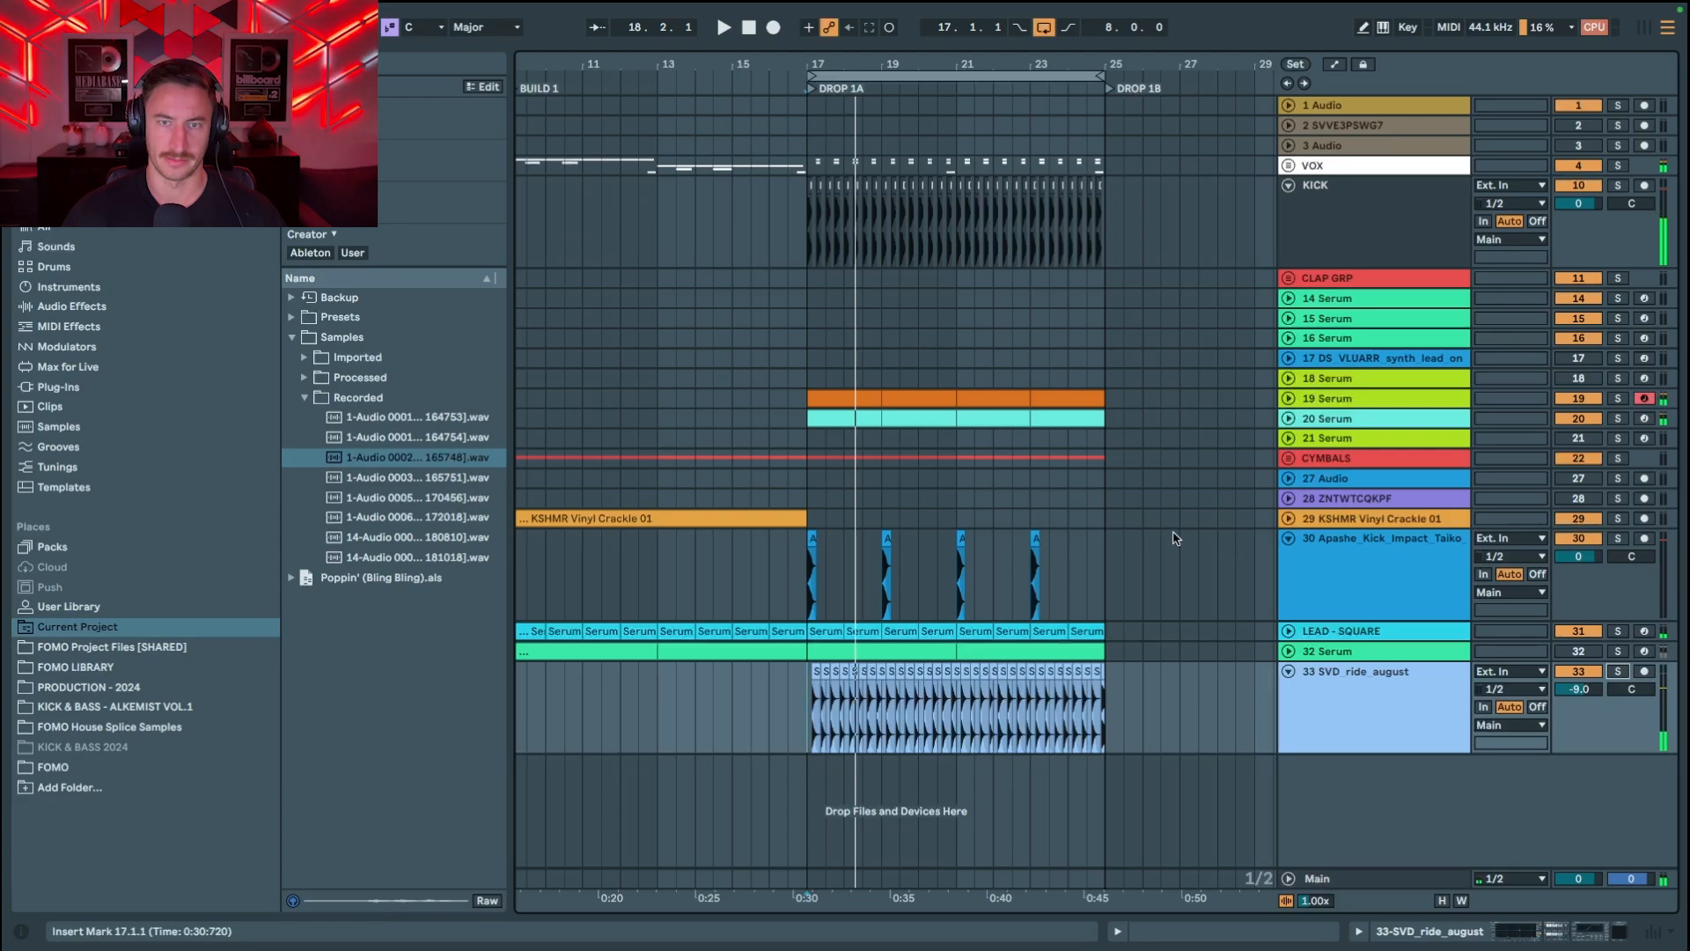
Step: Unfold the CYMBALS group and examine the OPEN HAT 01 track with its clips and devices
left_click(1288, 458)
double_click(1326, 630)
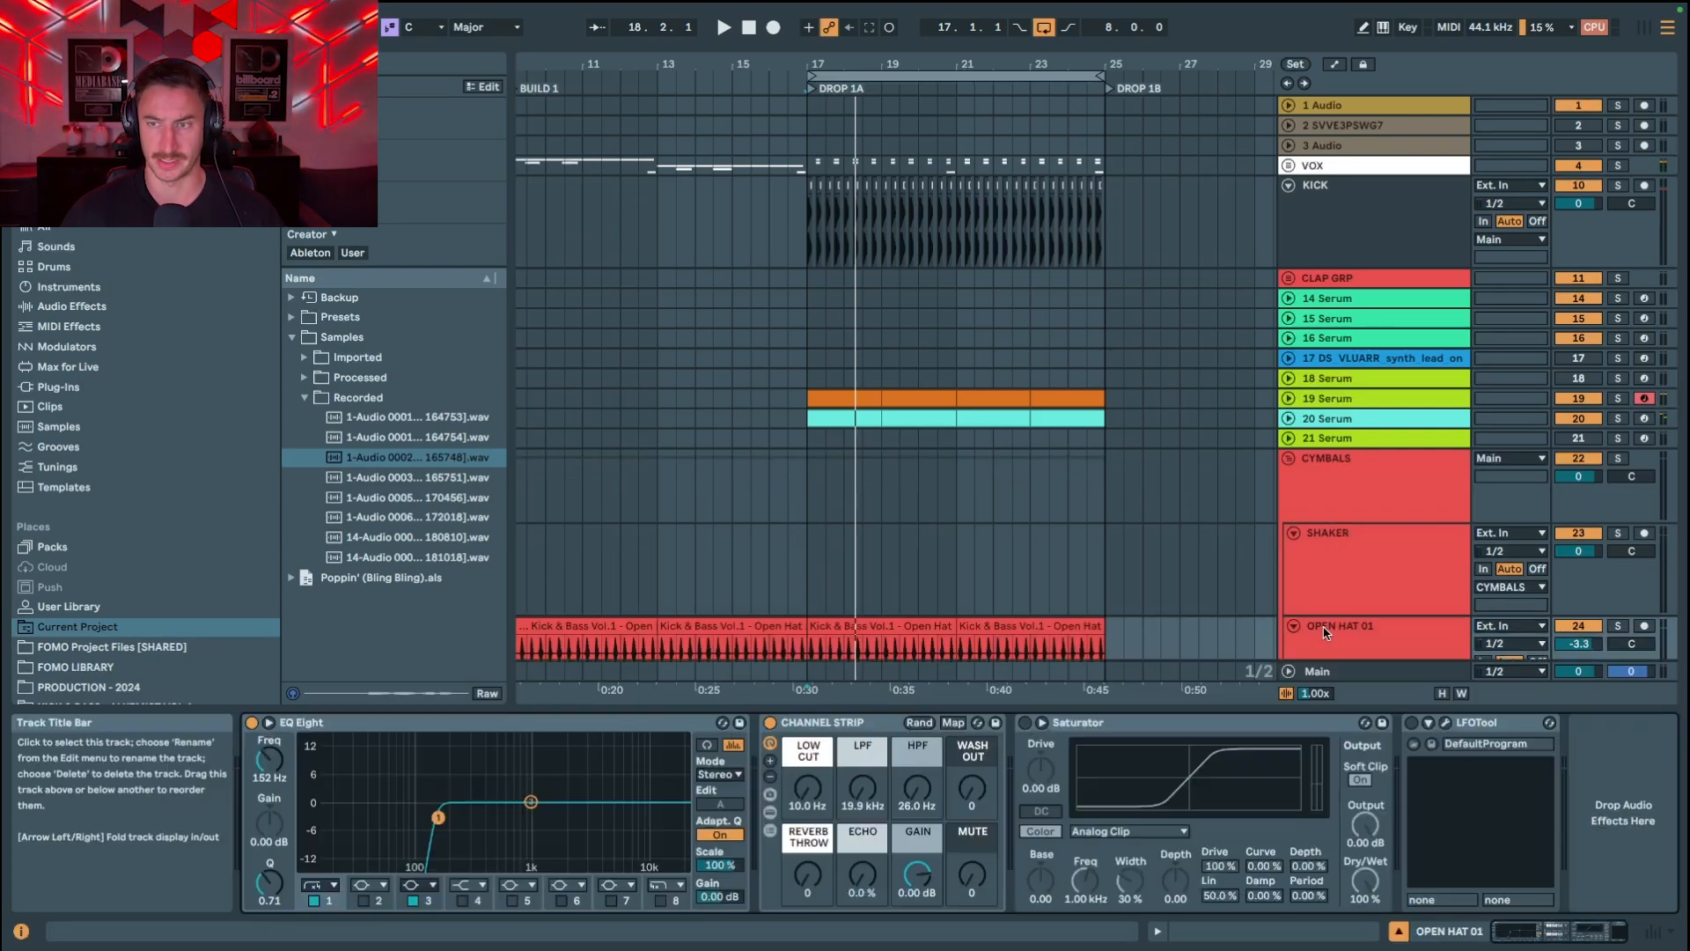
scroll(1267, 577, "down", 5)
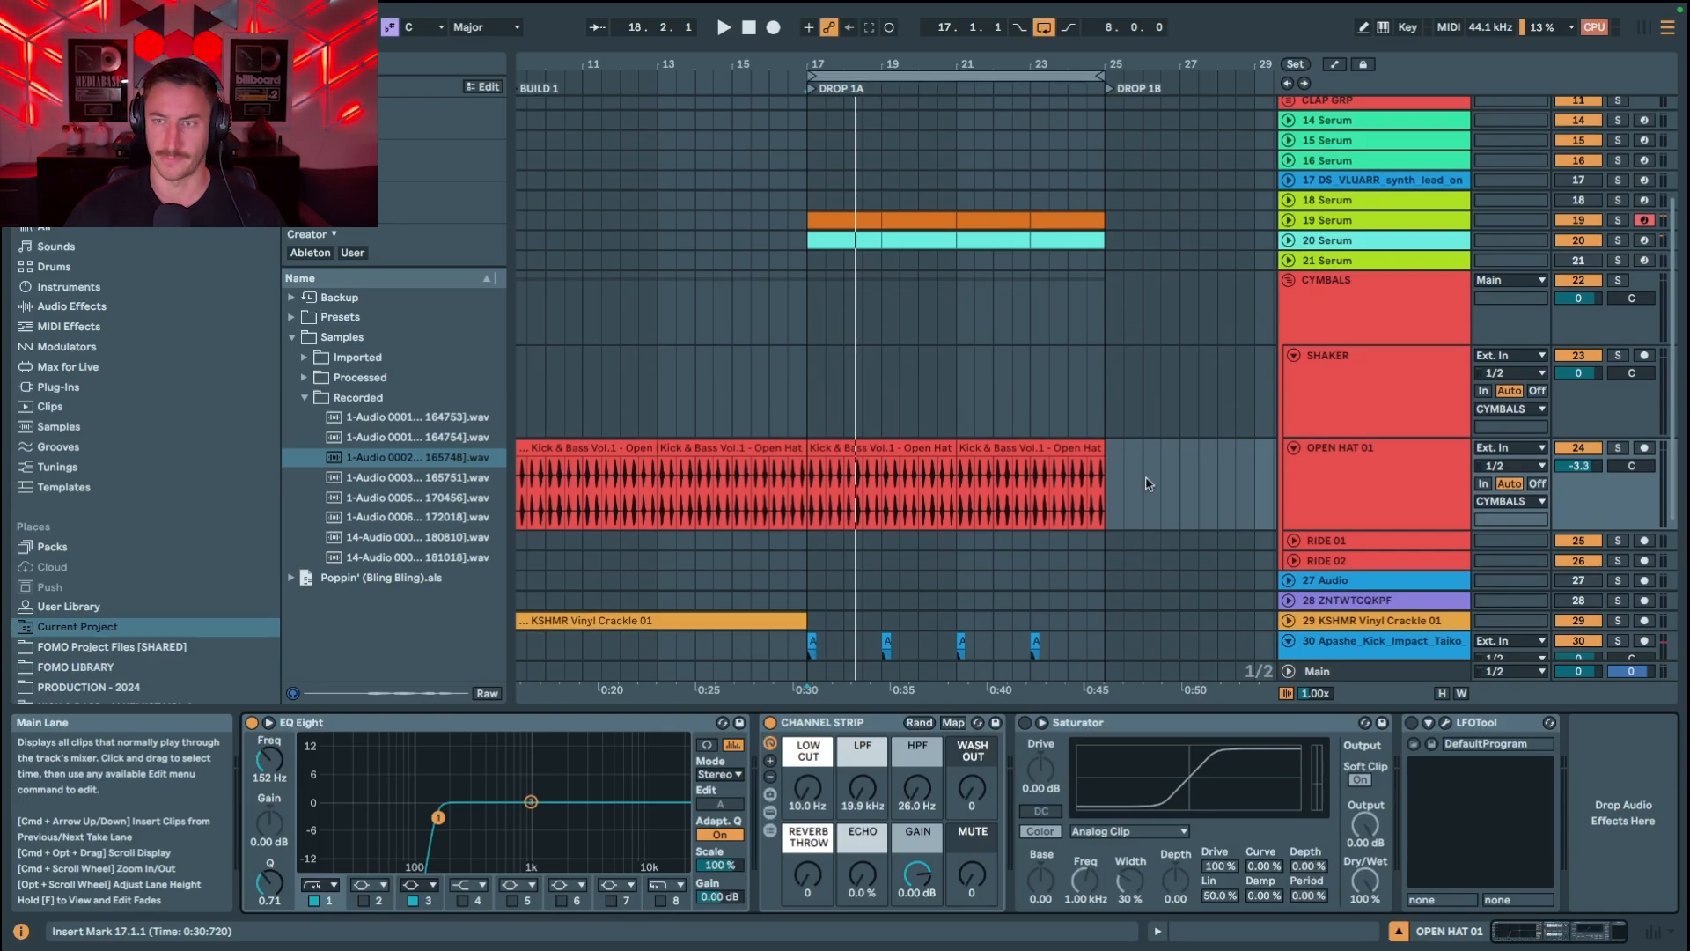
left_click(1398, 509)
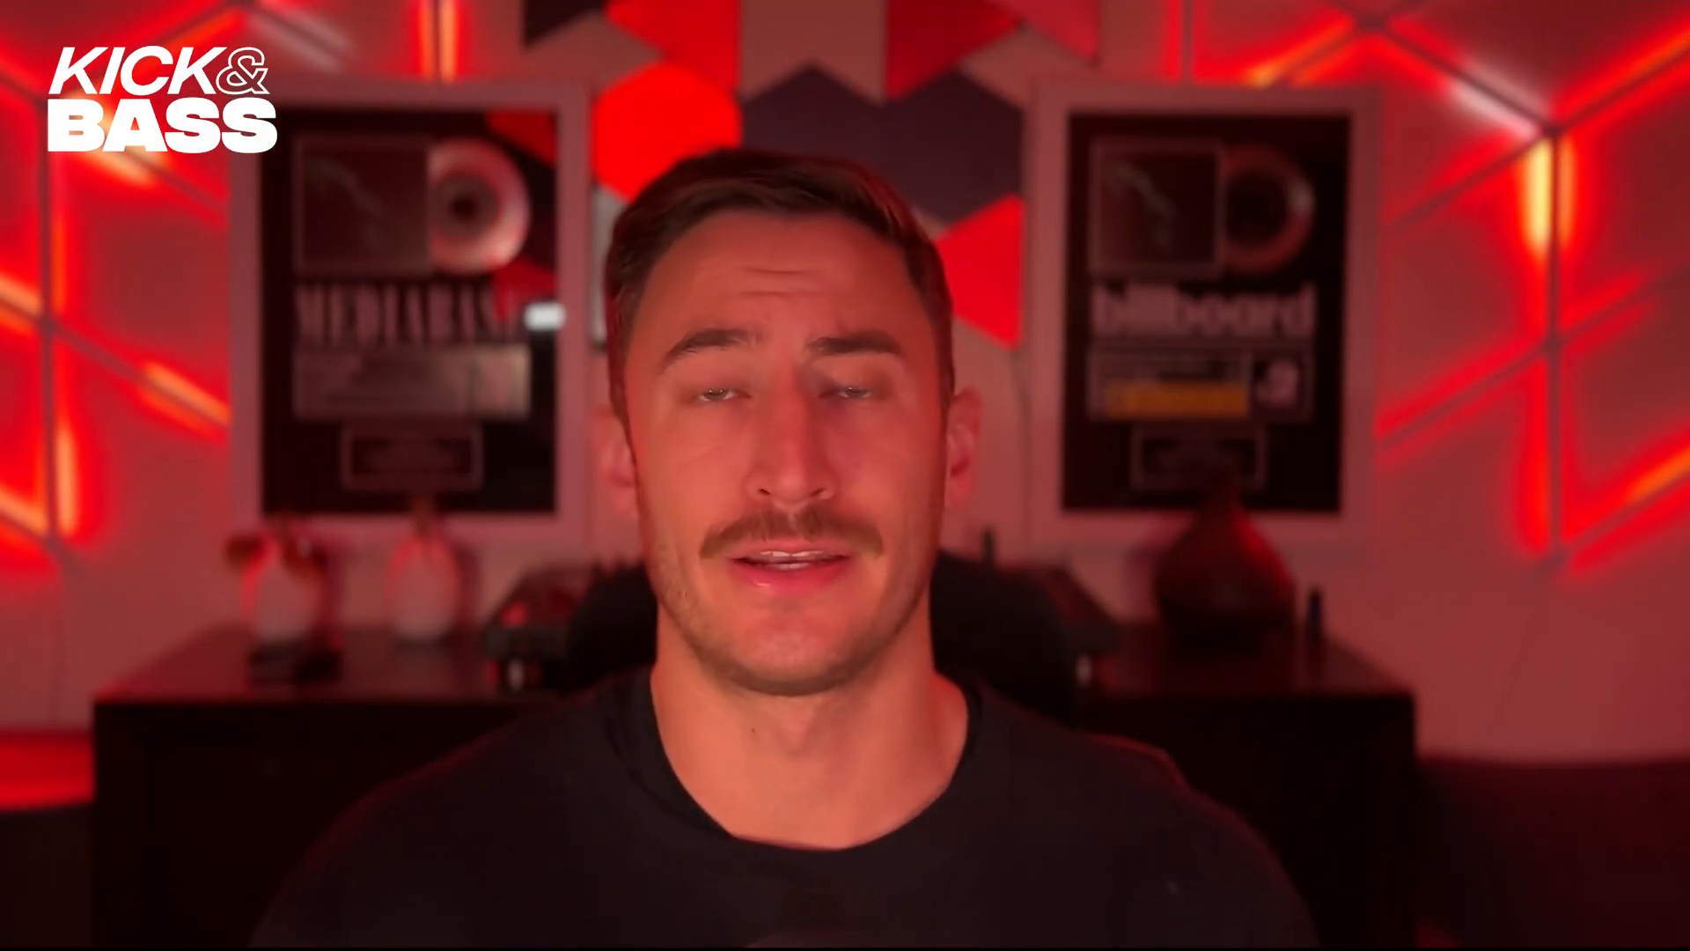